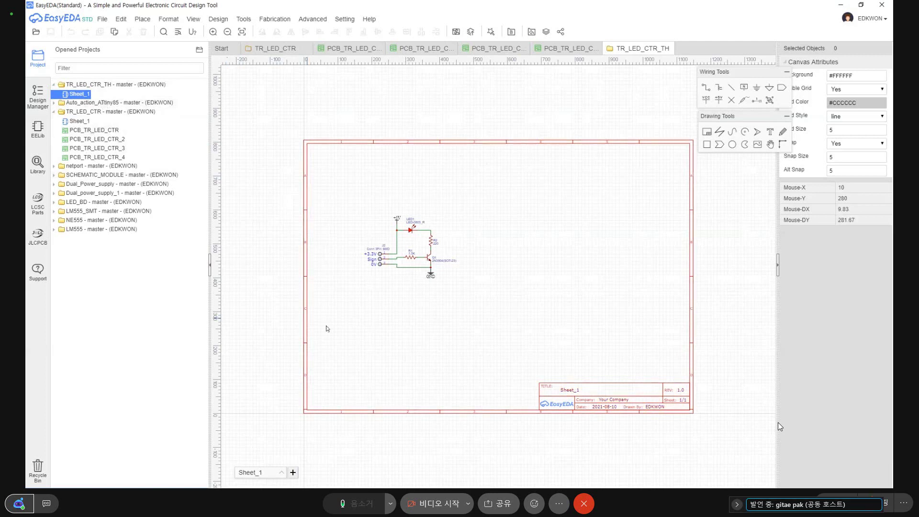
Step: Open the Footprint Manager for the TR_LED_CTR_TH schematic and place its dialog fully in view
scroll(377, 279, "up", 3)
right_click_drag(429, 252, 411, 306)
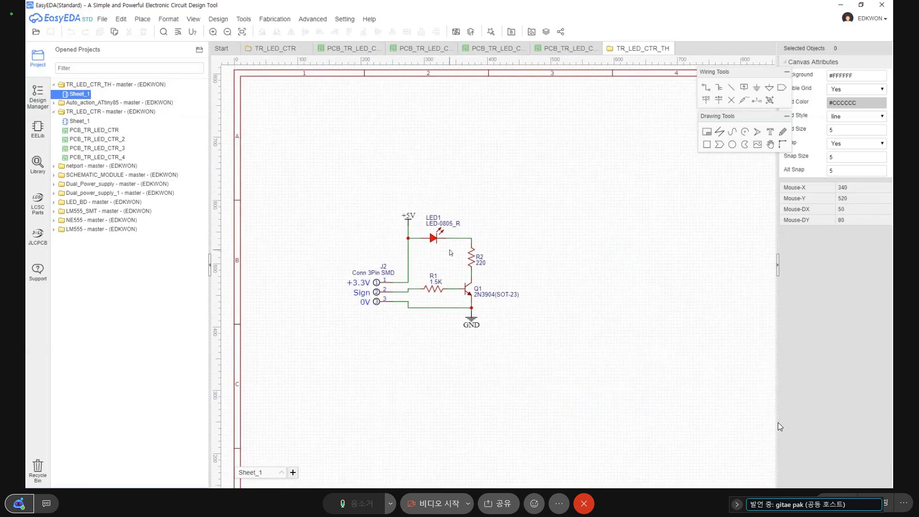
scroll(441, 250, "up", 1)
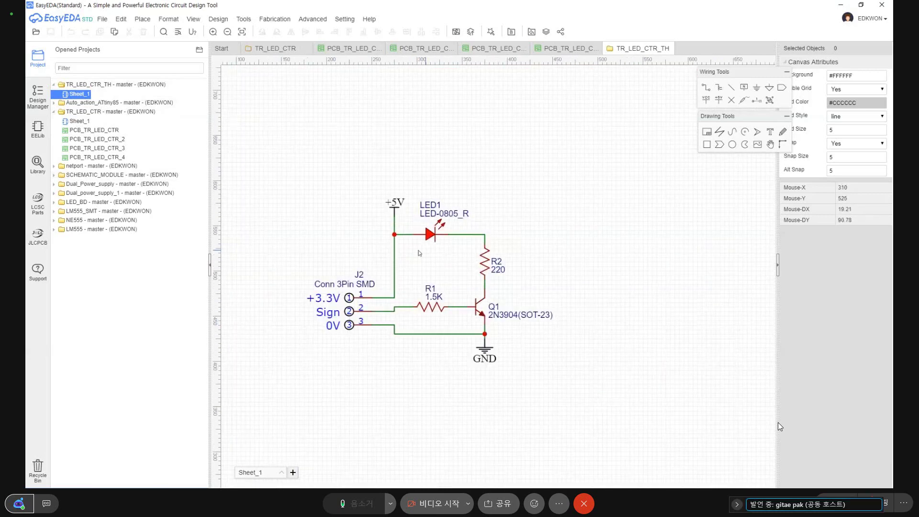
scroll(419, 253, "up", 2)
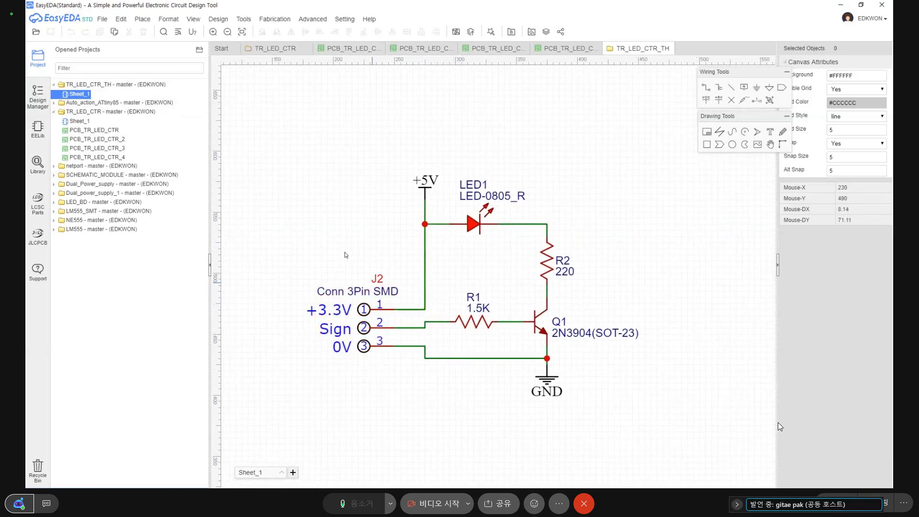
scroll(343, 251, "down", 1)
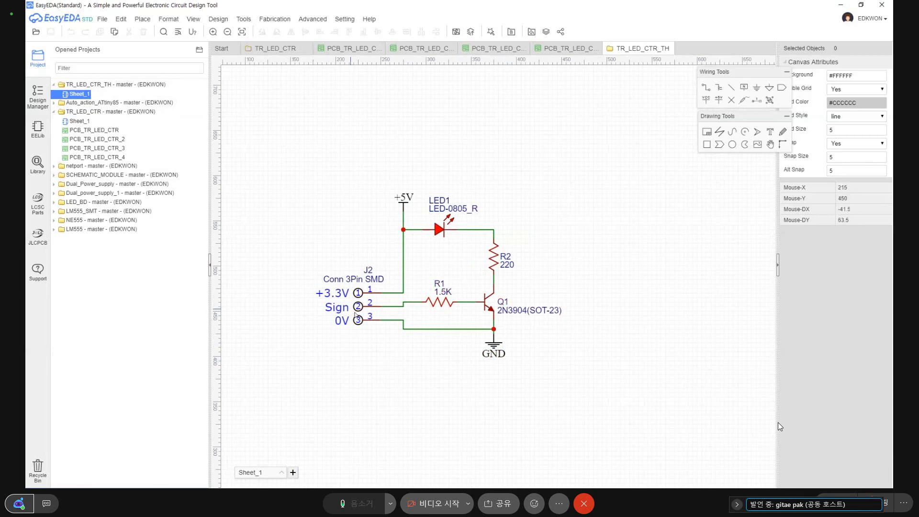
mouse_move(234, 23)
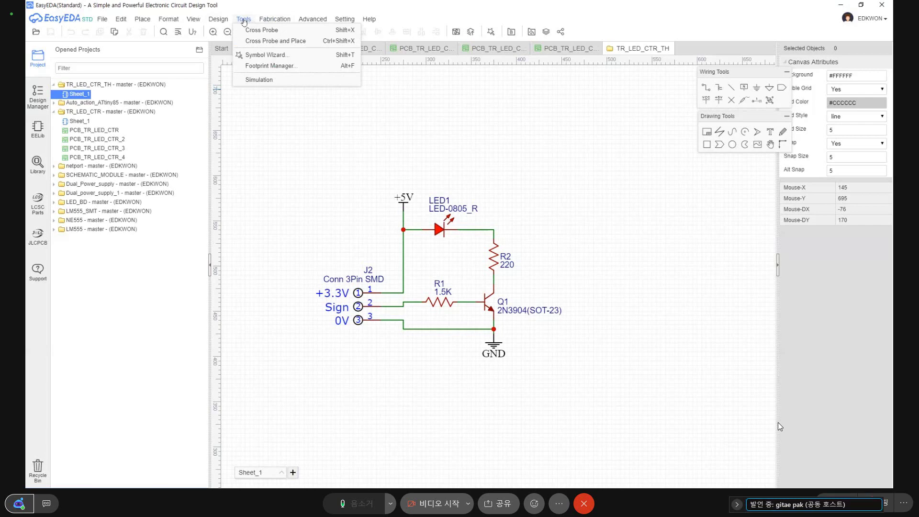
left_click(258, 78)
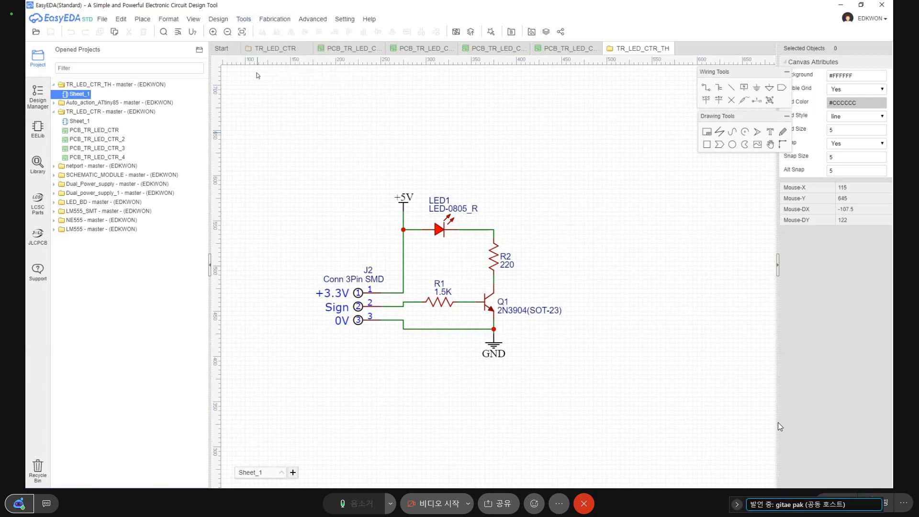
left_click(245, 20)
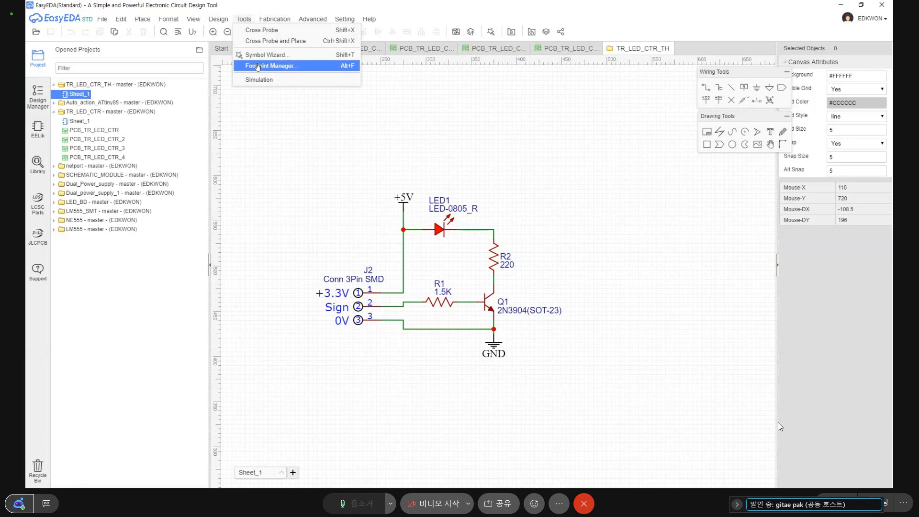
left_click(258, 67)
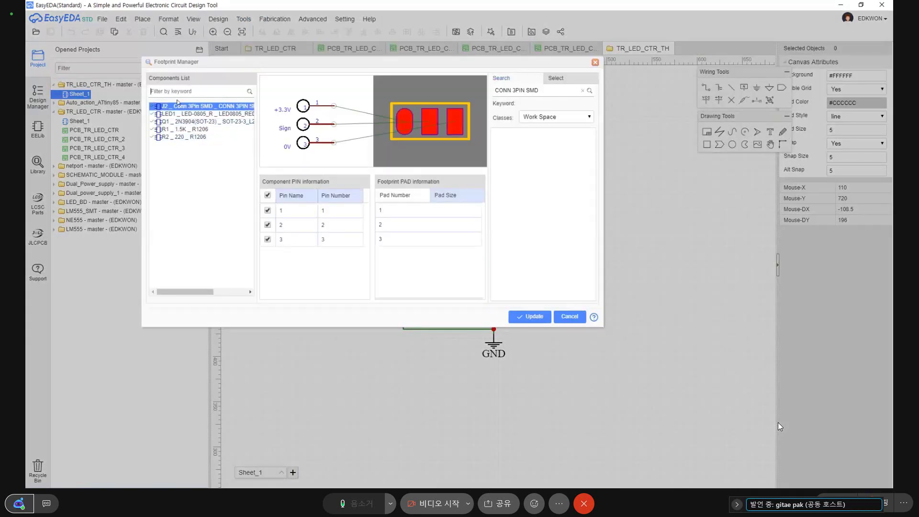
left_click_drag(835, 419, 529, 224)
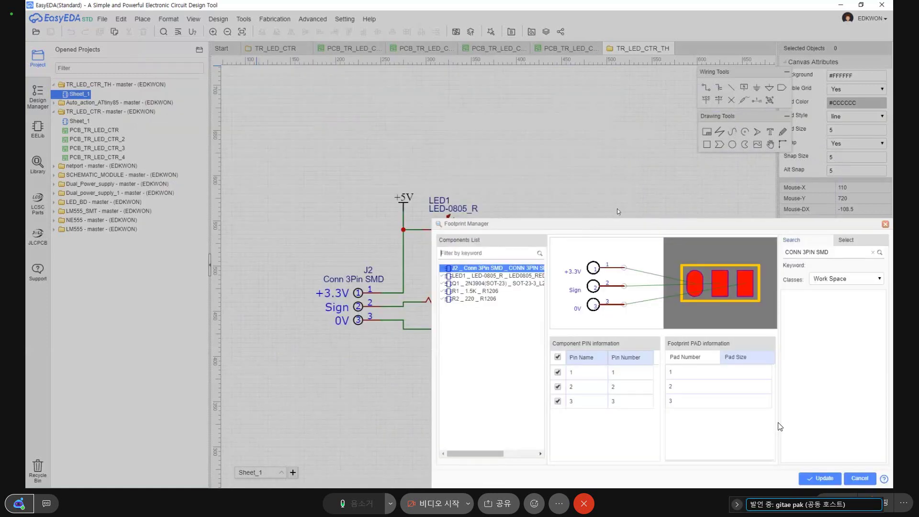
left_click_drag(614, 220, 380, 61)
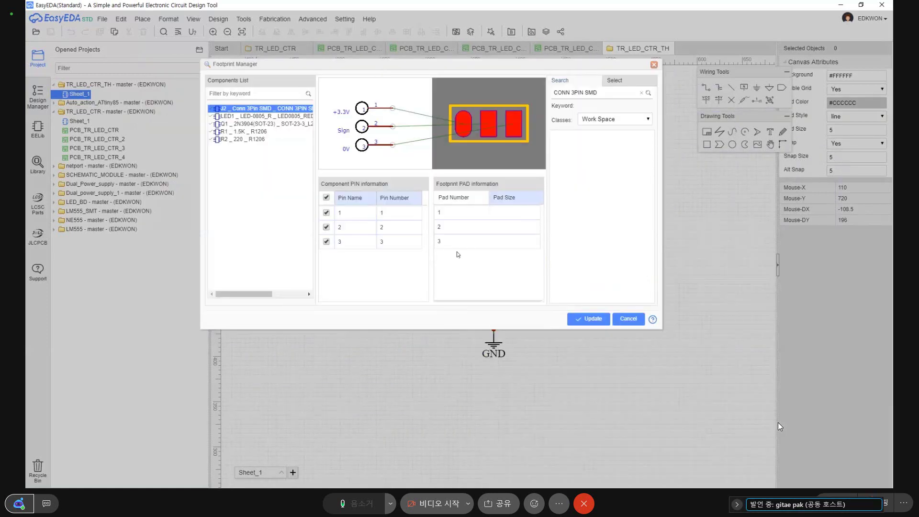
Step: Examine the footprints assigned to LED1, Q1 and J2, ending with connector J2 selected
left_click(254, 116)
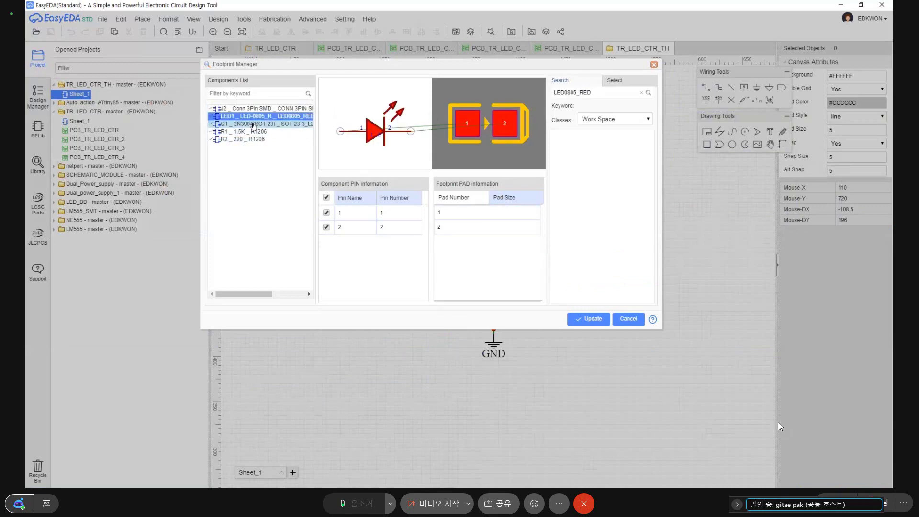
left_click(254, 124)
left_click(257, 116)
left_click(257, 109)
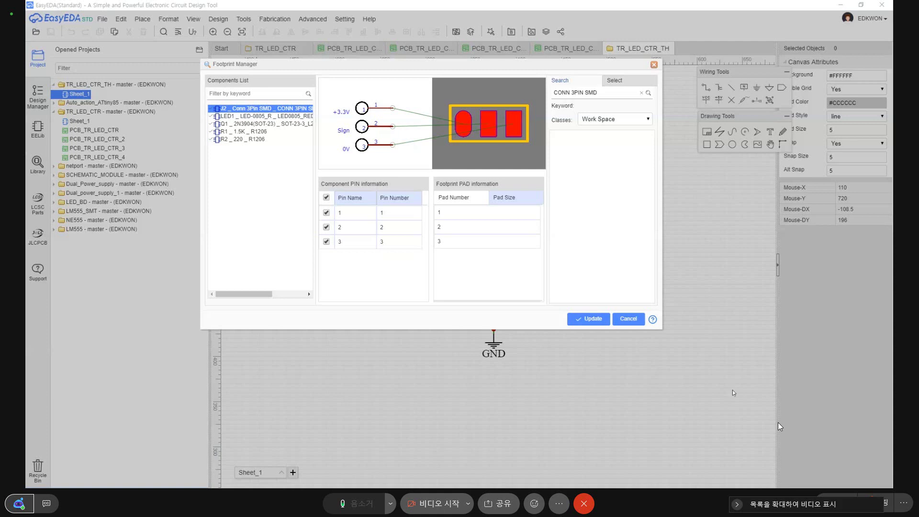
left_click(259, 109)
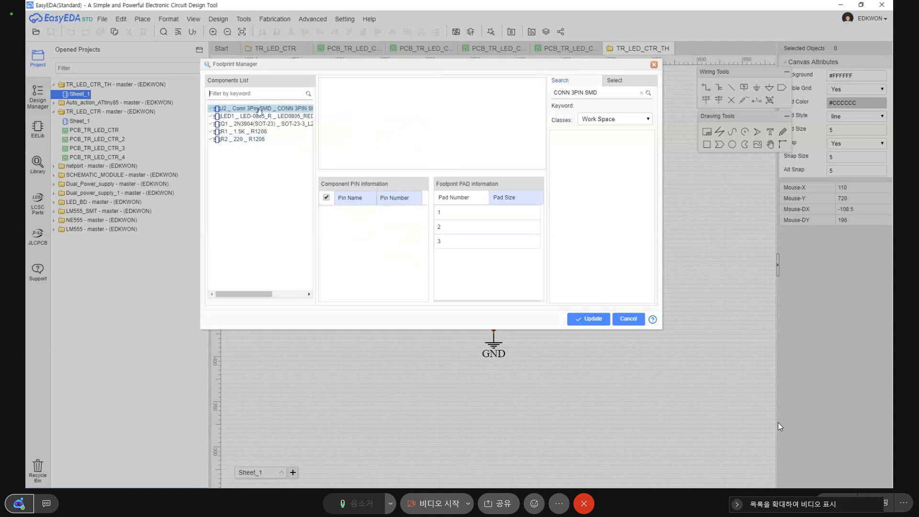
left_click(280, 109)
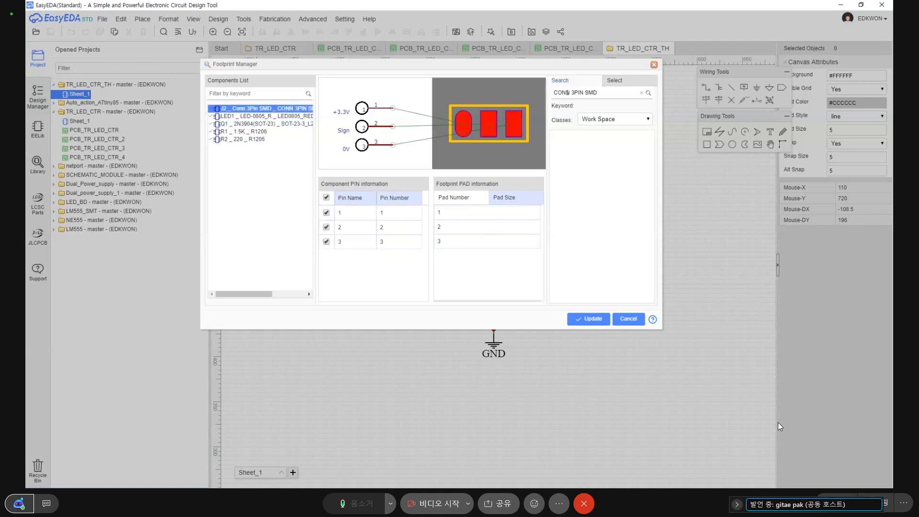
Step: Search the footprint library for "CONN 3P TH" as a replacement for connector J2's SMD footprint
triple_click(587, 94)
left_click(583, 93)
left_click_drag(595, 93, 608, 94)
key("BackSpace")
type("P TH")
key("Return")
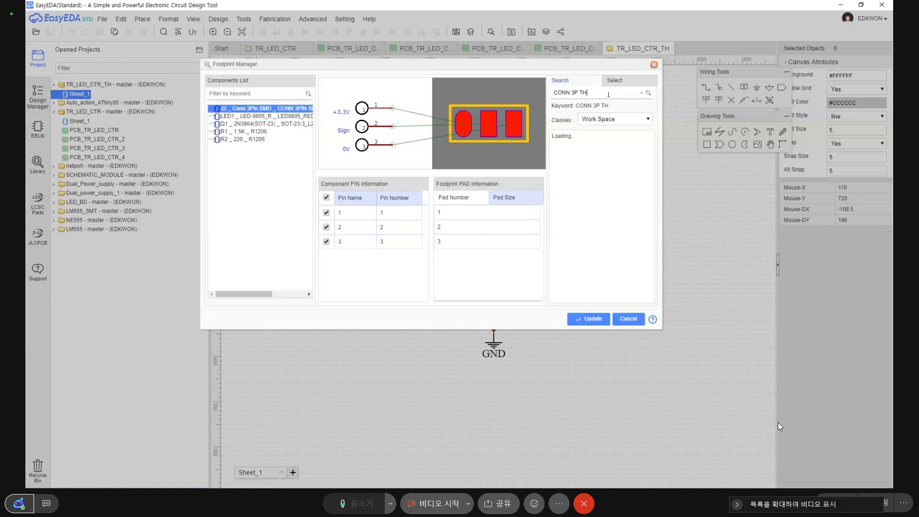
Step: Preview the connector footprints in the LCSC results to compare their pad layouts with J2's three pins
left_click(608, 136)
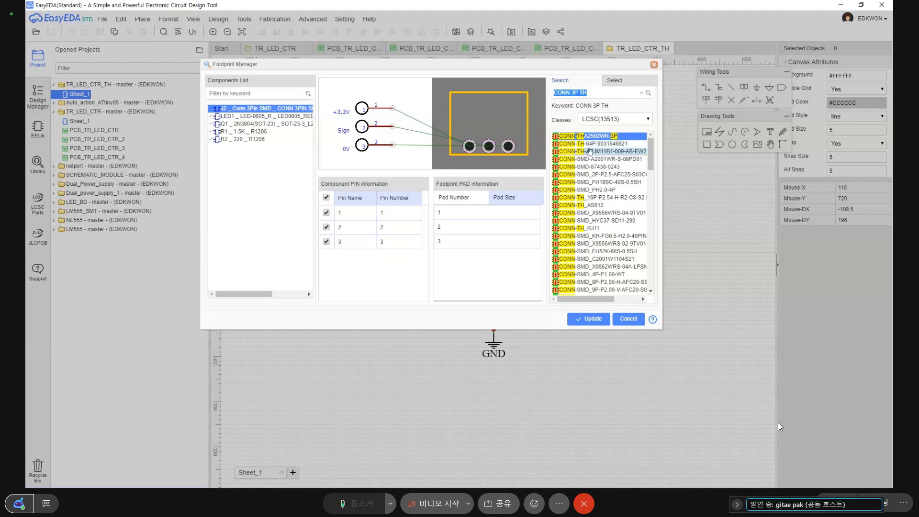
left_click(591, 151)
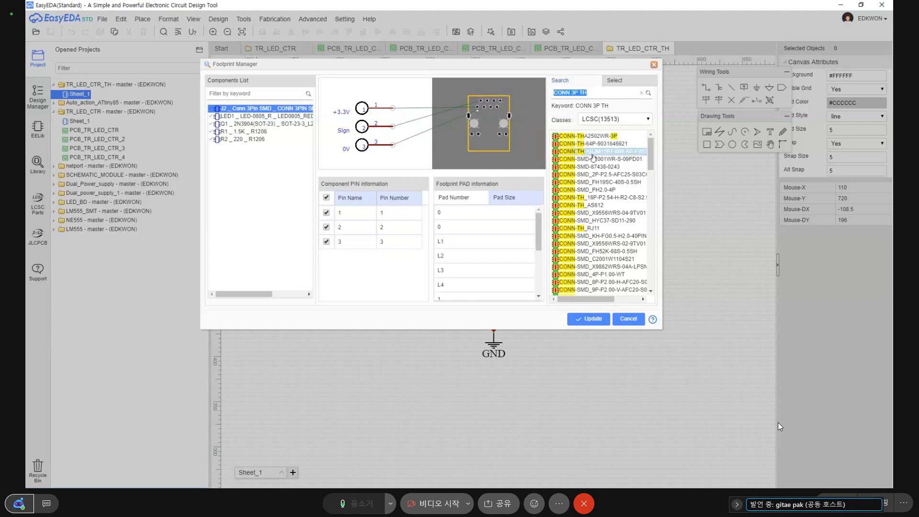
key("Down")
key("Down")
key("Down")
key("Down")
key("Down")
key("Down")
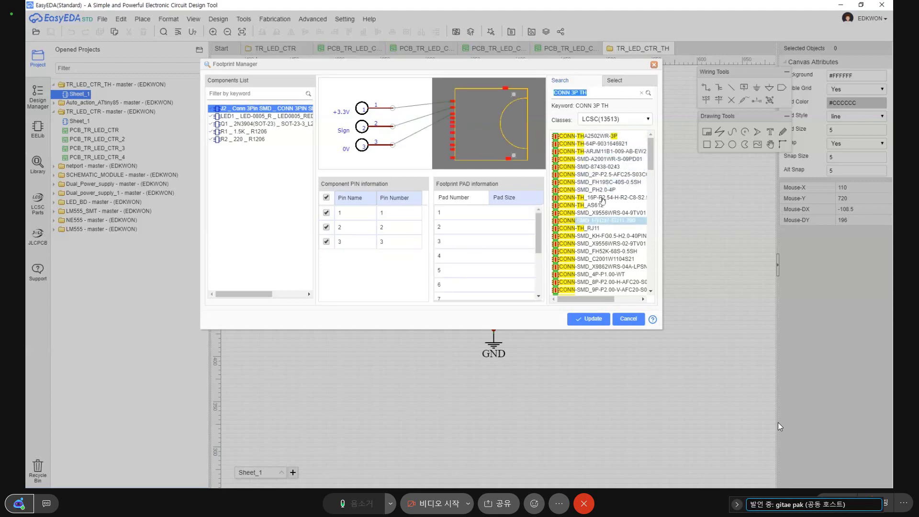
Step: Assign the through-hole footprint CONN-THA2502WR-3P to connector J2
key("Up")
key("Up")
key("Up")
key("Up")
key("Up")
key("Up")
key("Up")
key("Up")
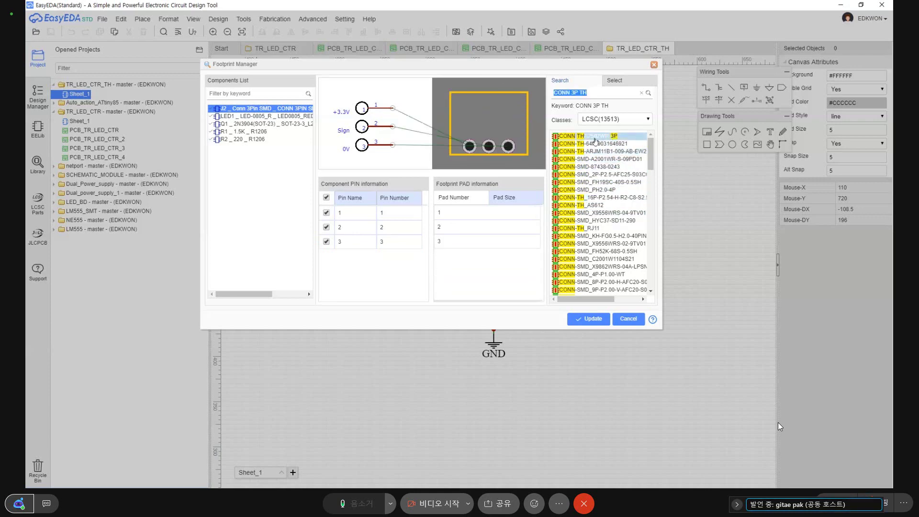
double_click(596, 137)
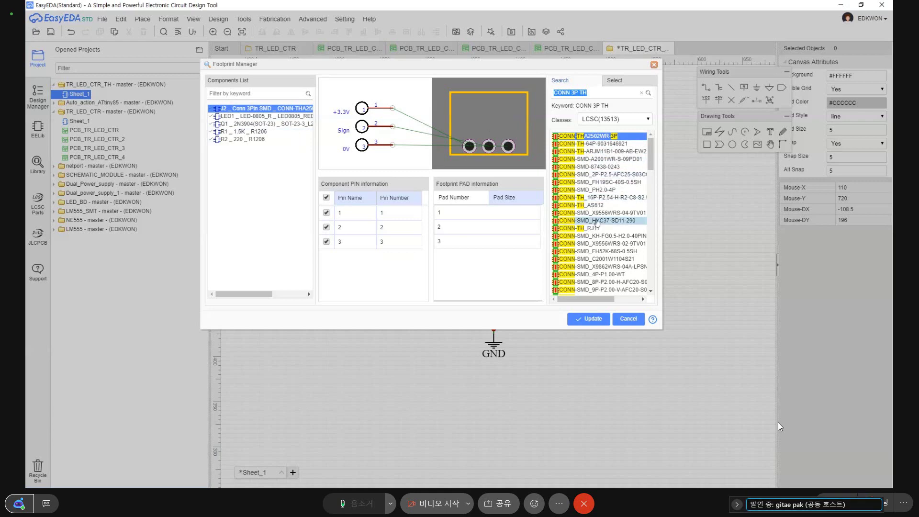
Step: Preview other through-hole connector footprints, including CONN-TH_RJ11 and the 40-pin one, as alternatives for J2
left_click(600, 226)
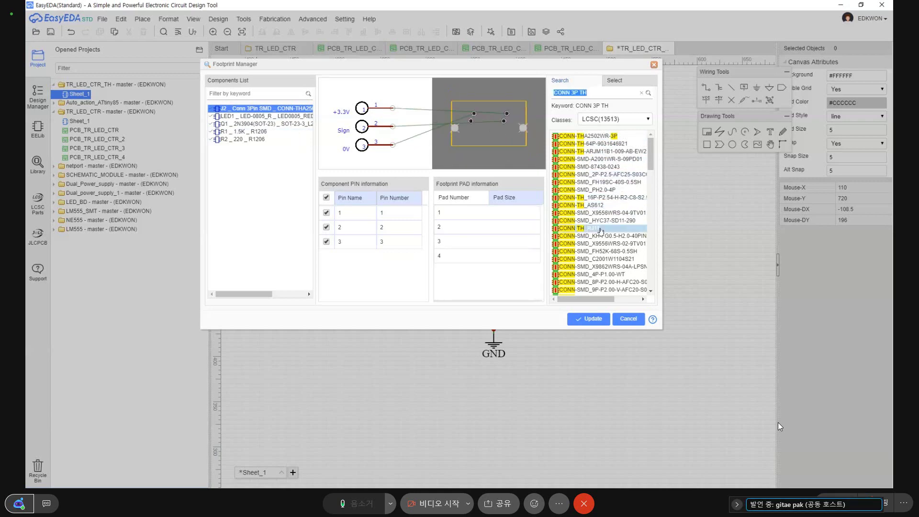
scroll(601, 230, "down", 1)
scroll(601, 225, "down", 3)
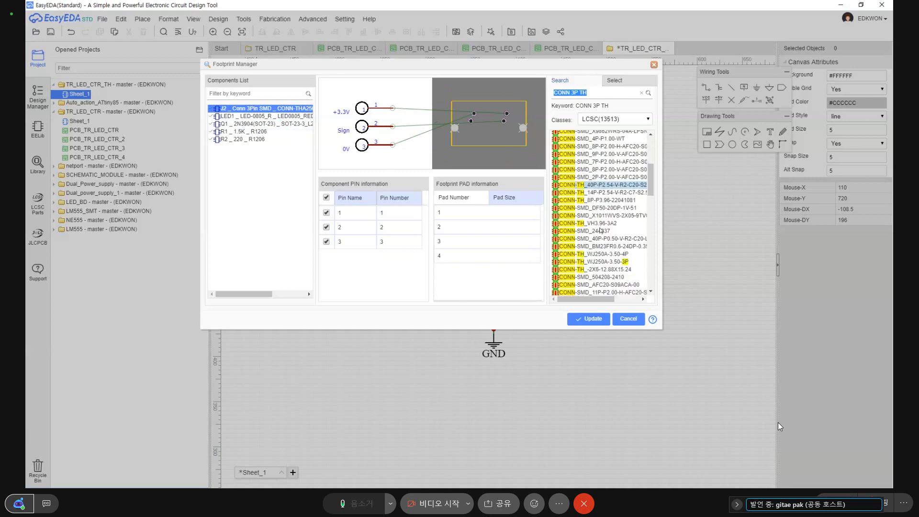
left_click(604, 200)
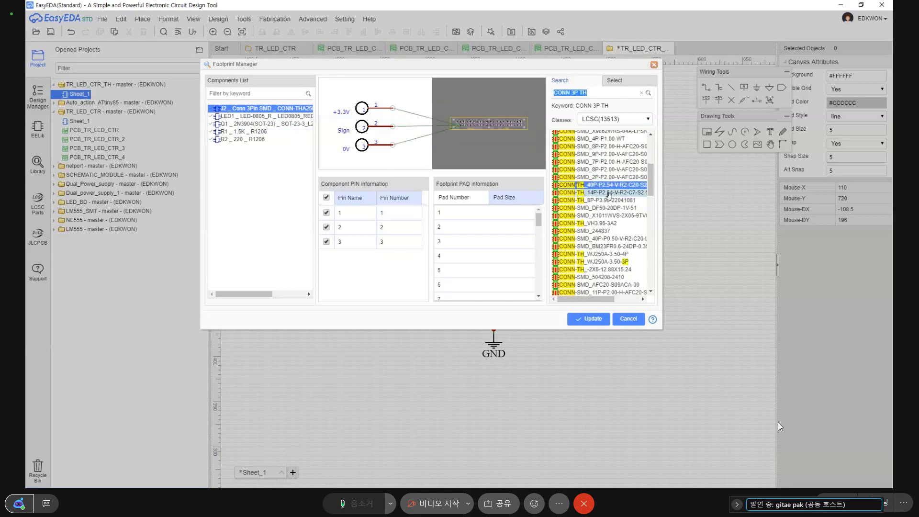
scroll(604, 192, "up", 4)
Step: Reselect CONN-THA2502WR-3P for J2 and apply the footprint update
left_click(599, 136)
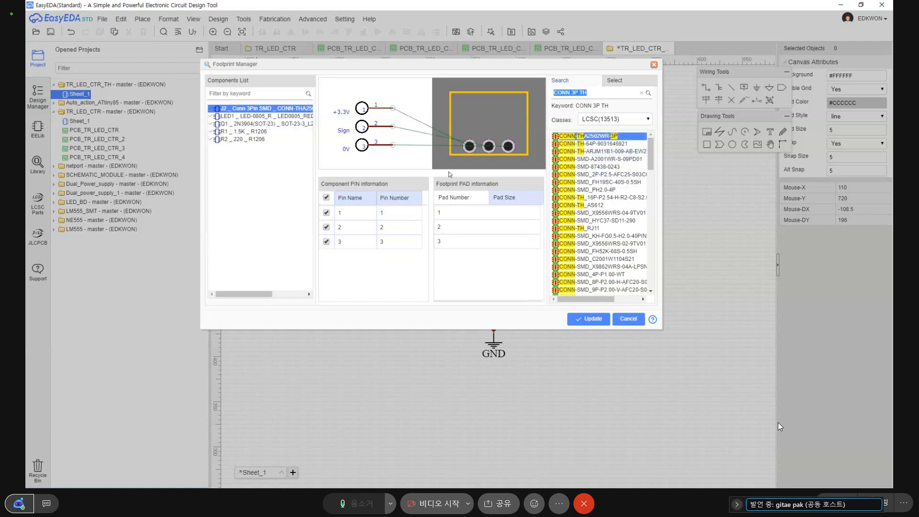
left_click(459, 212)
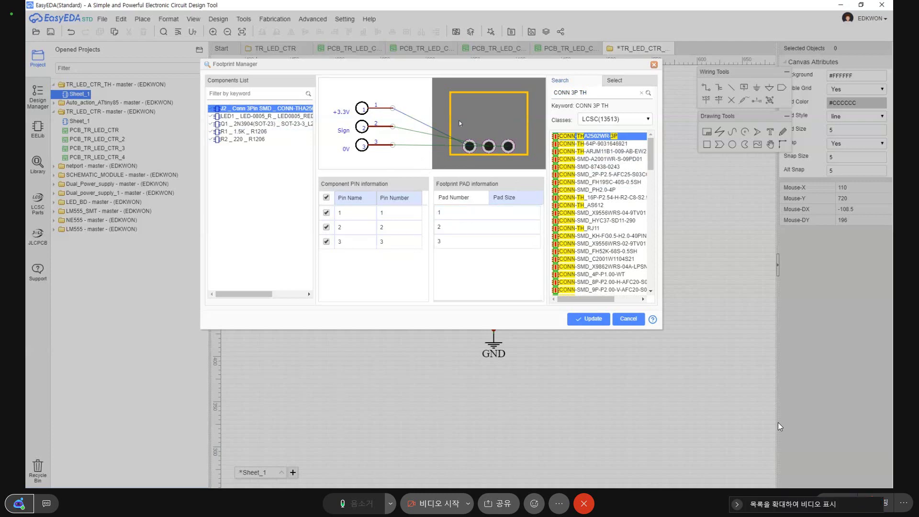
left_click(589, 319)
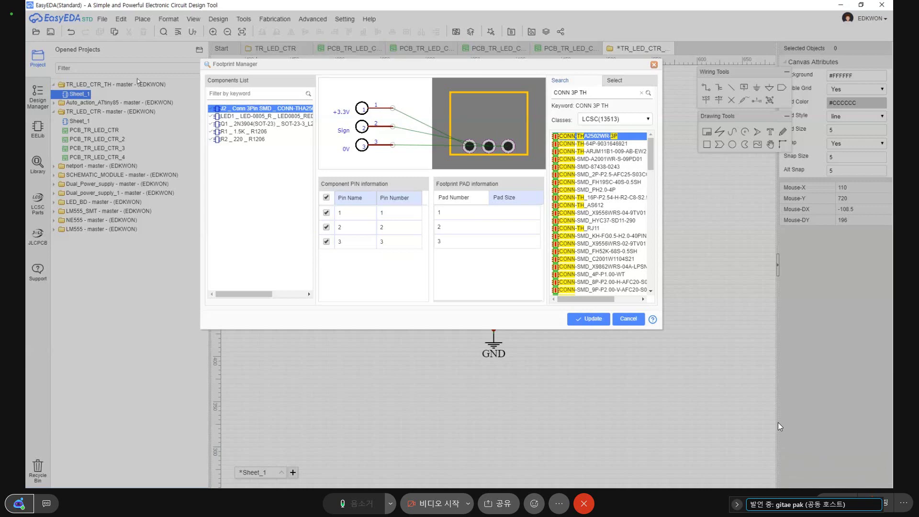
Step: Select LED1 and search the footprint library for "LED_TH"
left_click(258, 116)
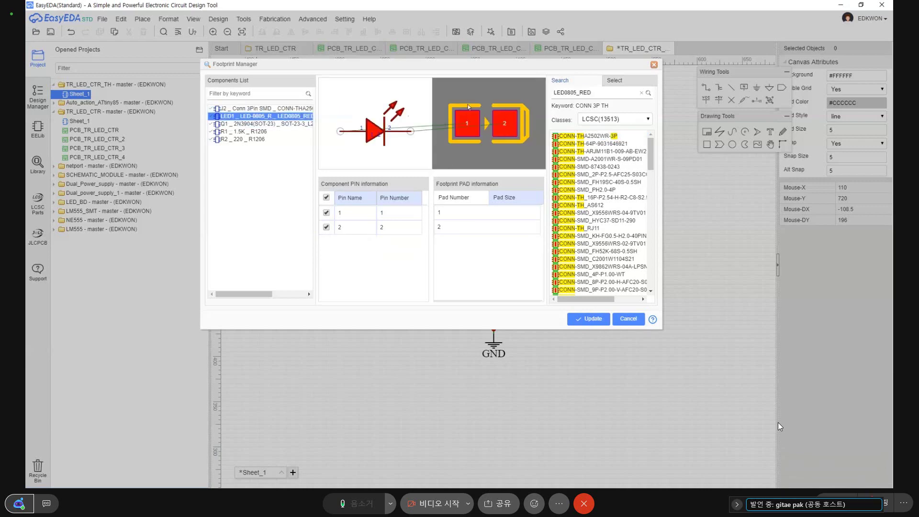
double_click(599, 93)
type("ㄴ")
key("BackSpace")
type("LED_TH")
key("Return")
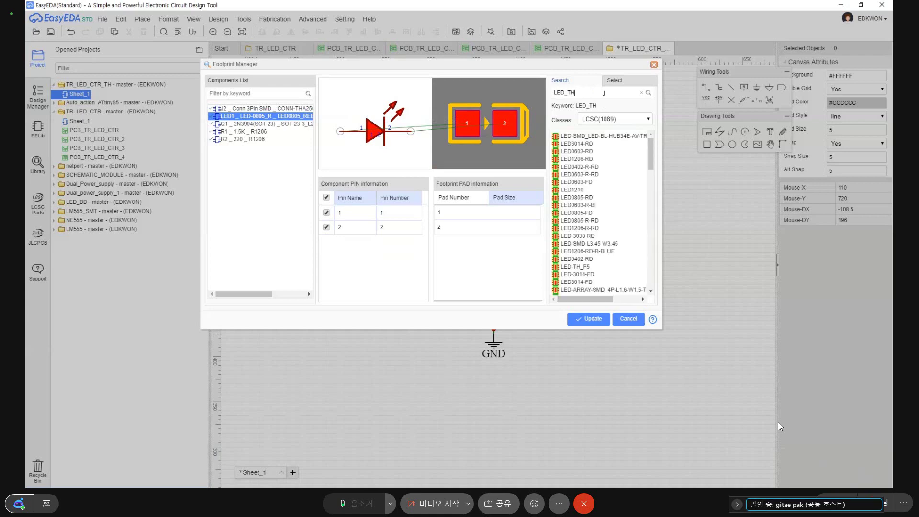
Step: Preview the first LED footprints in the results, including LED3014-RD, LED0603-RD, LED1206-RD and LED0402-R-RD
left_click(617, 136)
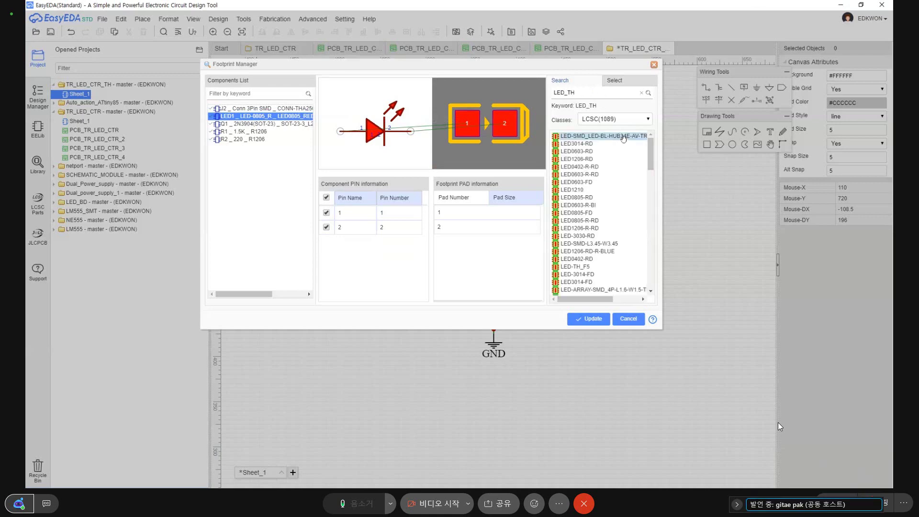
left_click(587, 144)
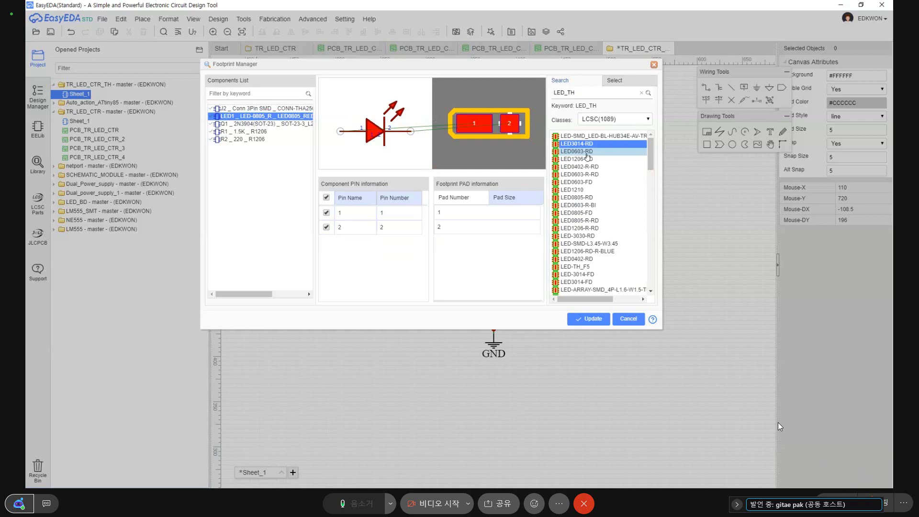
left_click(587, 151)
left_click(587, 159)
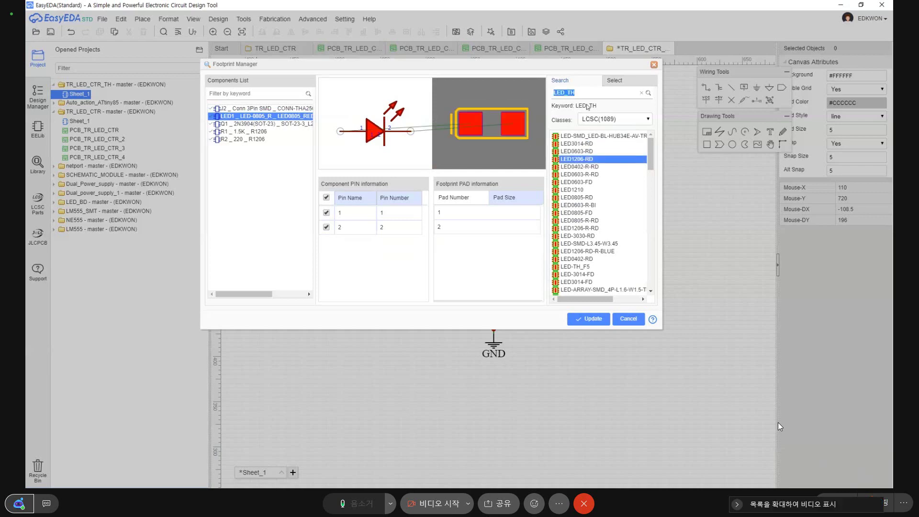
left_click(571, 167)
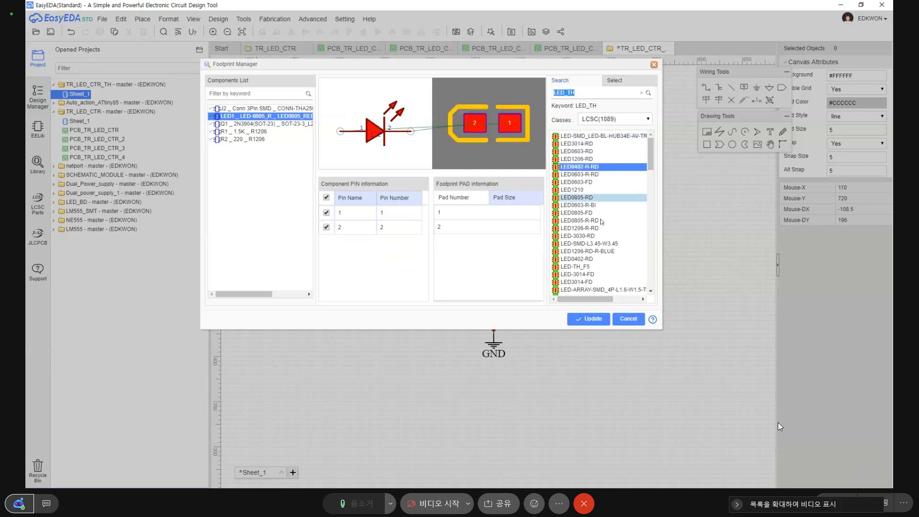
Step: Preview the last through-hole LED footprints in the LED_TH results, including LED-TH_L5.0-W2.6-RD and LED-TH_BD9.0-P2.54-RD
scroll(588, 201, "down", 15)
scroll(601, 220, "down", 5)
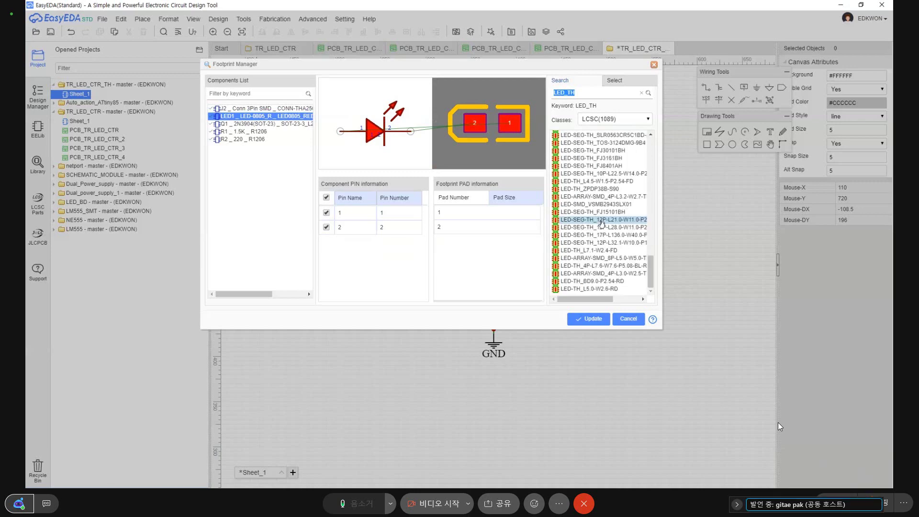
left_click(599, 289)
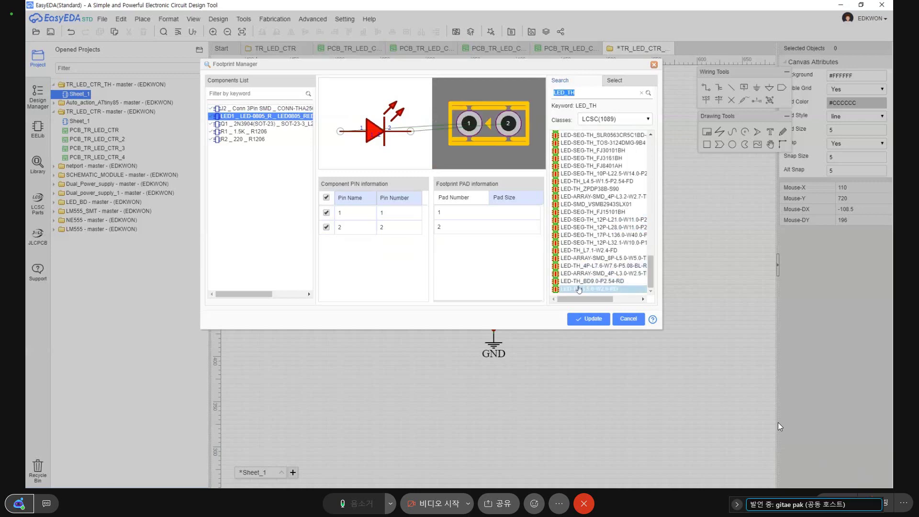
key("Up")
key("Up")
key("Up")
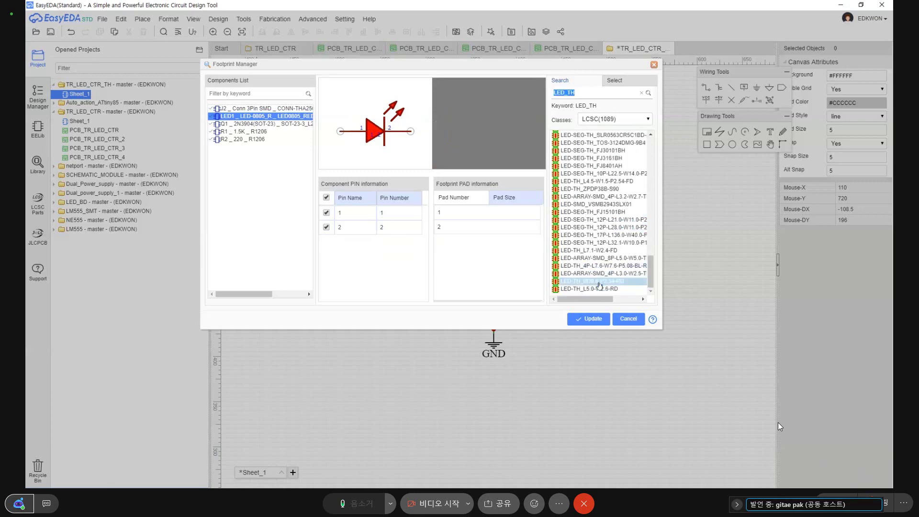
left_click(600, 282)
left_click(592, 274)
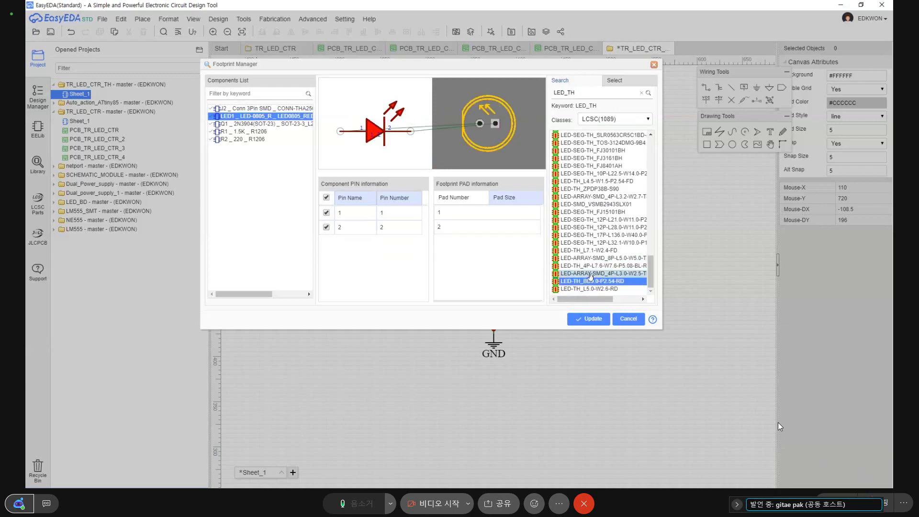
Step: Preview the footprints further up the LED_TH results, from LED-TH_L7.1-W2.4-FD through LED-TH_ZPDP38B-S90 to the 10P-L22.5-W14.0 segment display
key("Up")
key("Up")
key("Up")
key("Up")
key("Up")
key("Up")
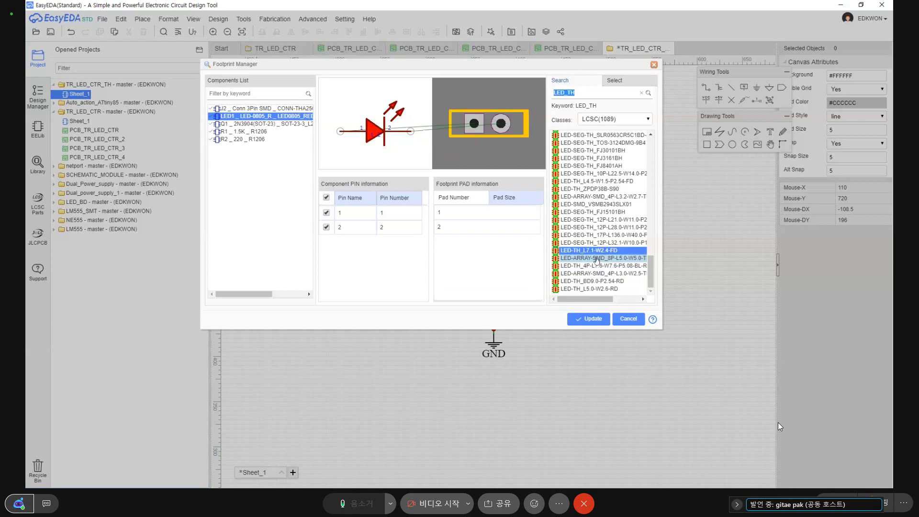
key("Up")
key("Up")
key("Up")
key("Up")
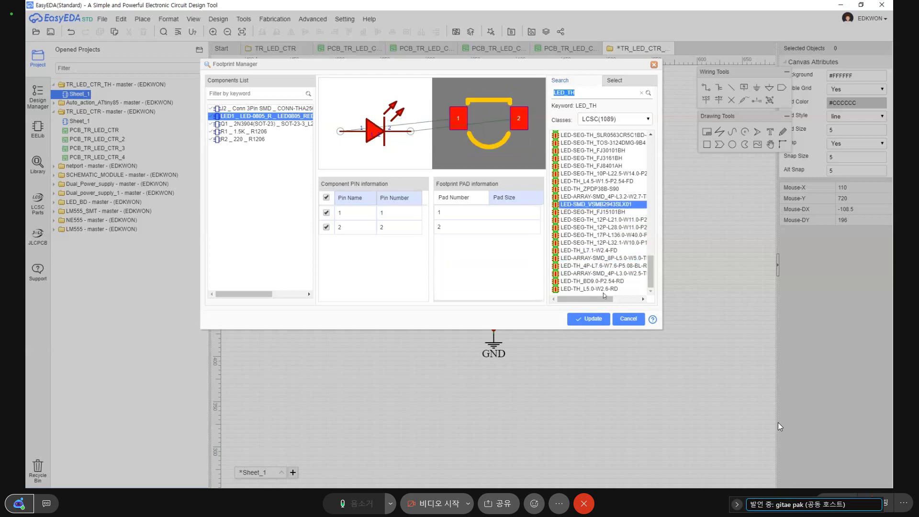
scroll(604, 276, "up", 4)
key("Up")
key("Up")
key("Up")
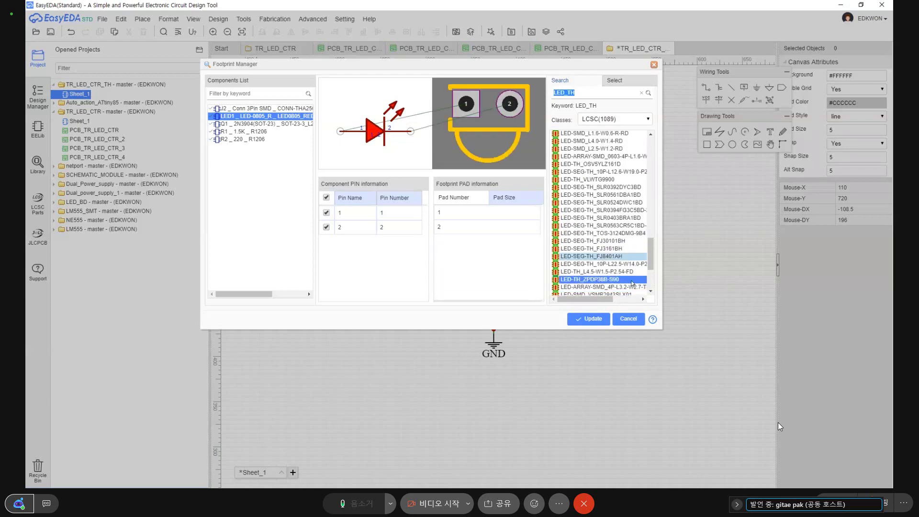
key("Up")
key("Up")
key("Up")
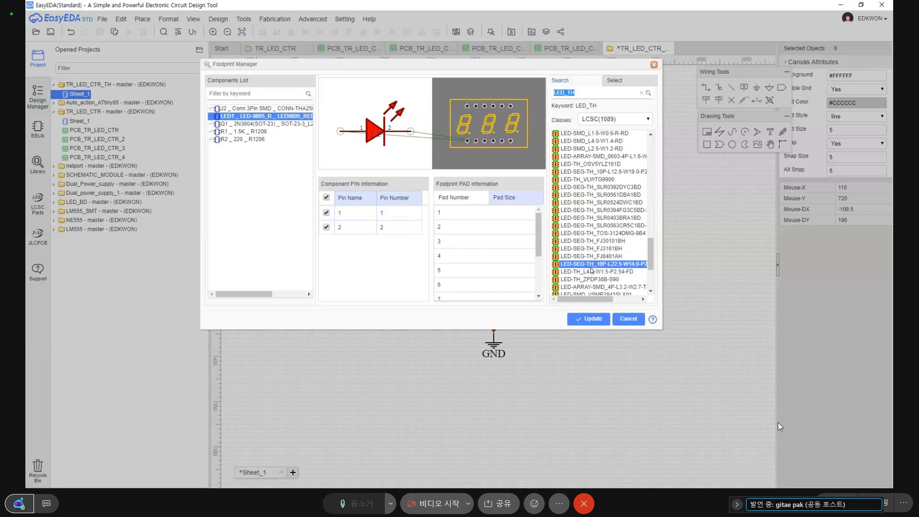
Step: Continue previewing upward through the LED-SEG-TH display footprints until LED-SMD_L1.6-W0.6-R-RD
key("Up")
key("Up")
key("Up")
key("Up")
key("Up")
key("Up")
key("Up")
key("Up")
key("Up")
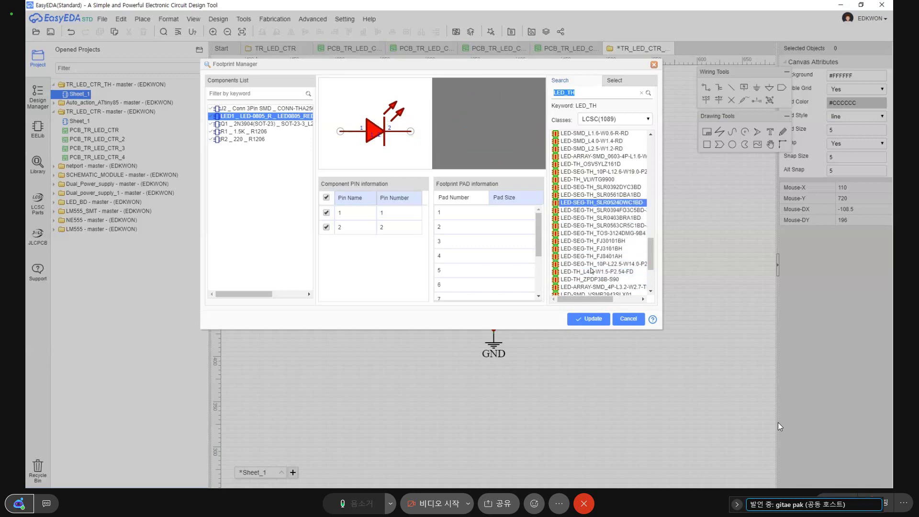
key("Up")
key("Up")
key("Up")
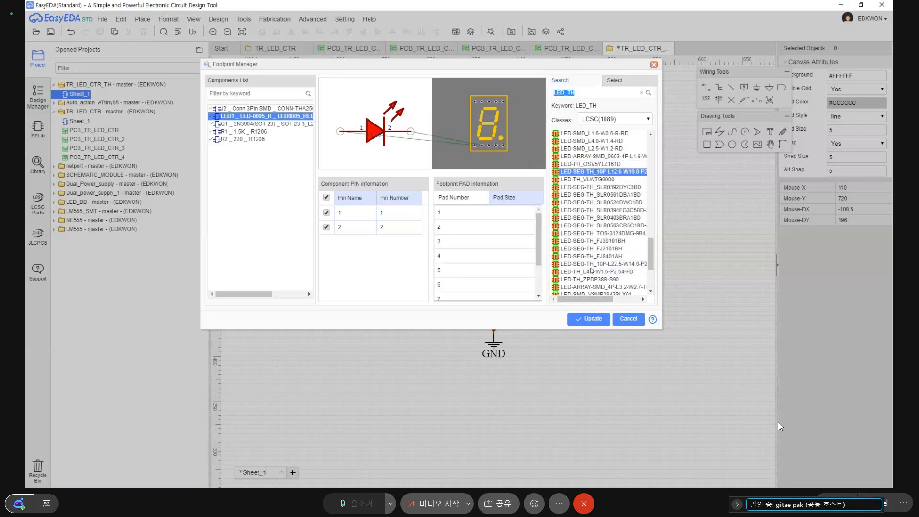
key("Up")
key("Up")
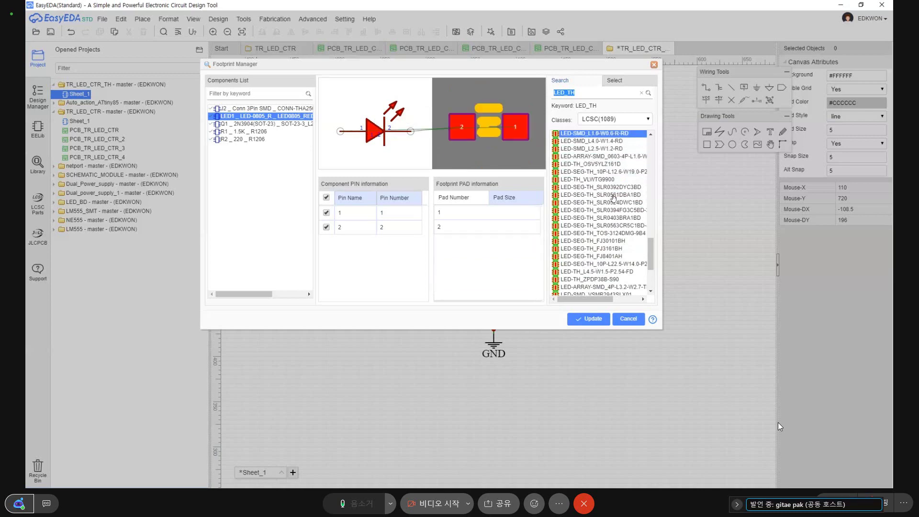
Step: Assign the LED-TH_BD6.2-P2.54-RD footprint to LED1 and apply the update
scroll(613, 215, "up", 3)
key("Up")
key("Up")
key("Up")
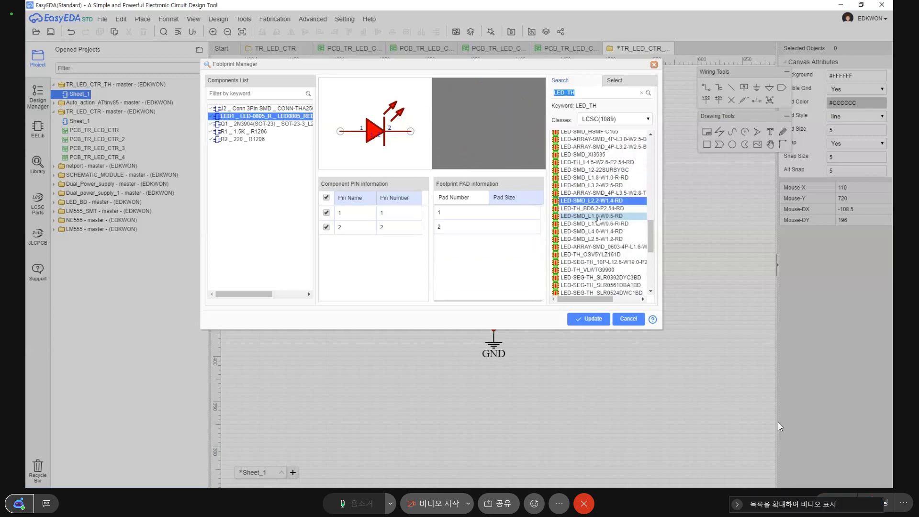
left_click(586, 209)
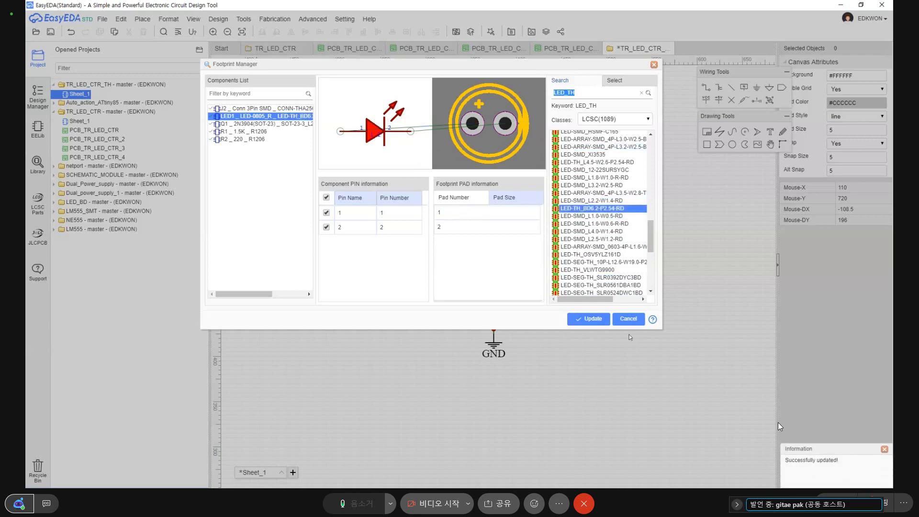
double_click(599, 210)
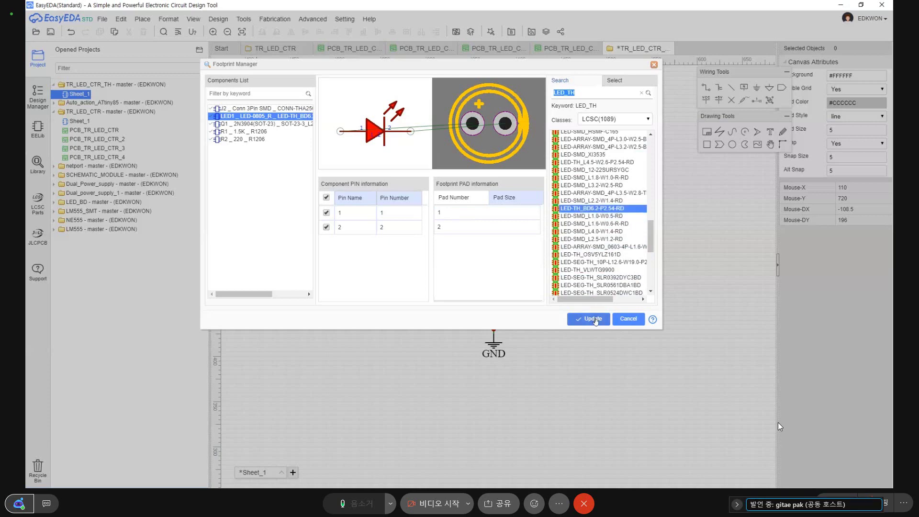
Step: Select transistor Q1, search the footprint library for "3094" and preview the SHDR12W90P0X254 footprint
left_click(269, 124)
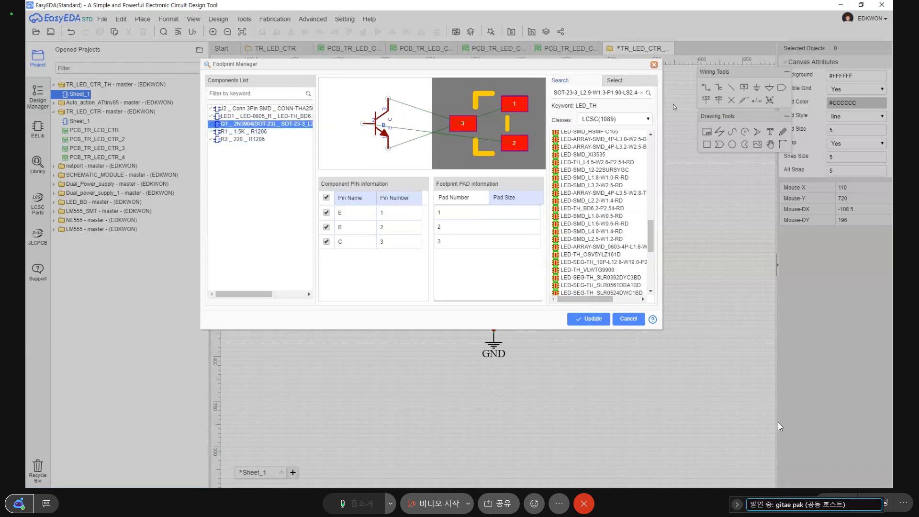
triple_click(611, 94)
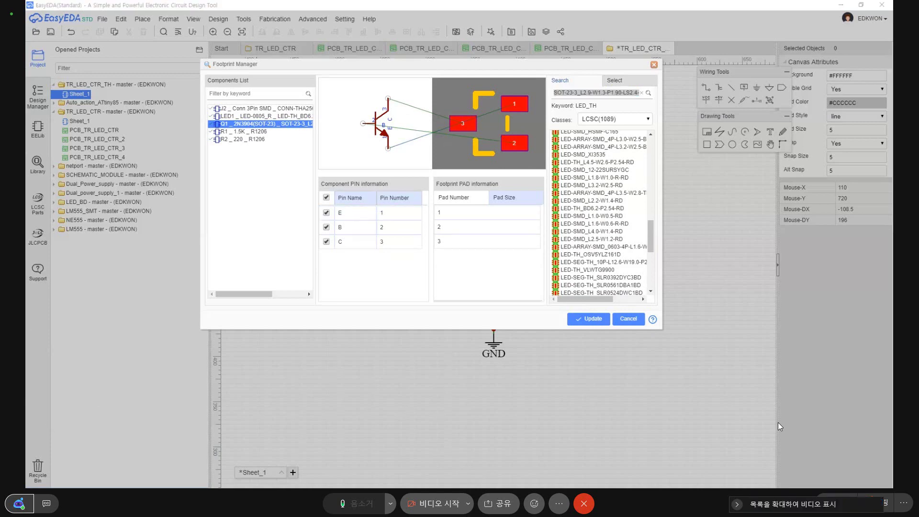
triple_click(613, 97)
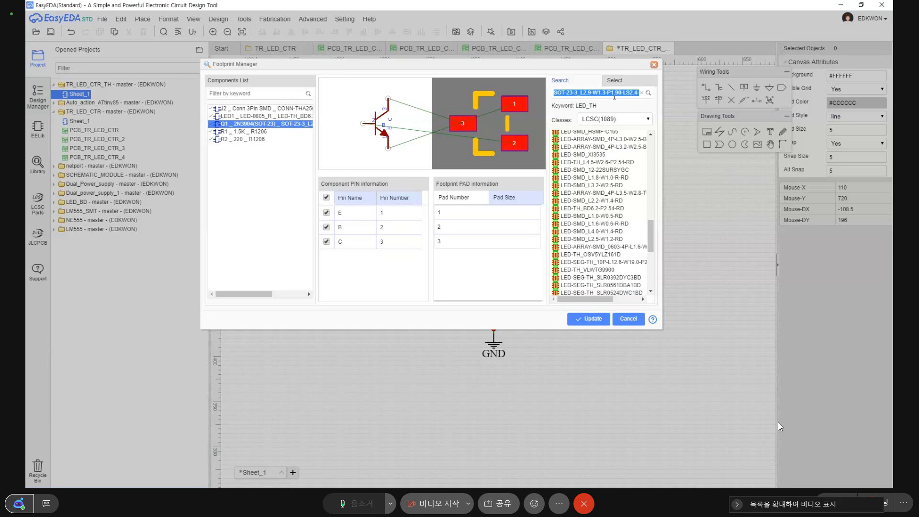
type("3094")
key("Return")
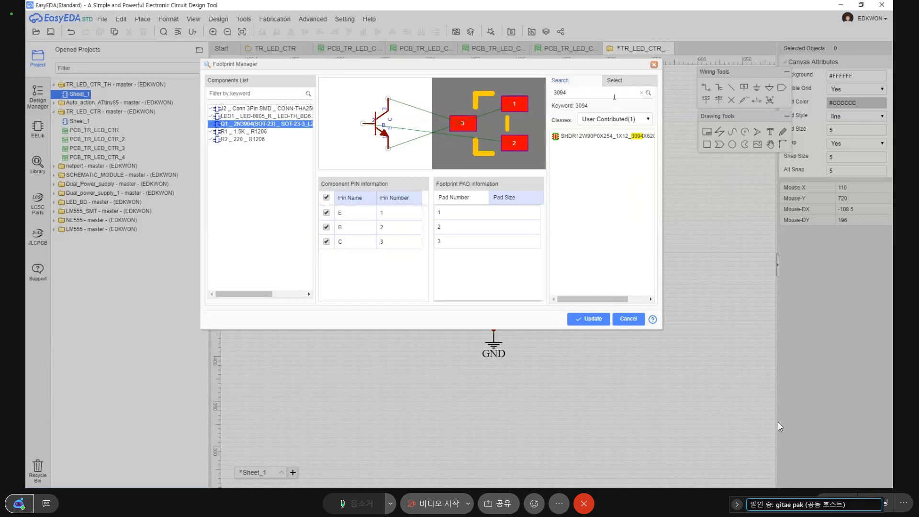
left_click(614, 137)
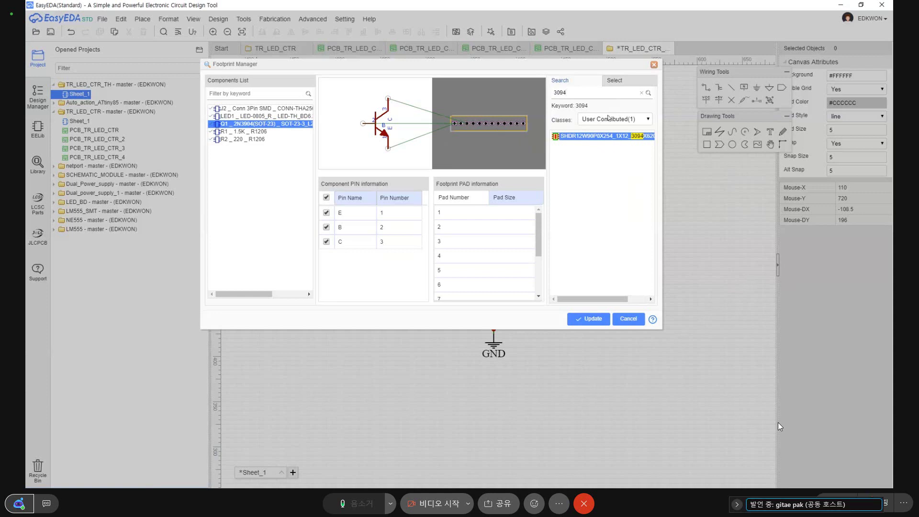
Step: Correct the footprint search keyword for Q1 to "3904" and rerun the search
key("BackSpace")
type("90")
key("Return")
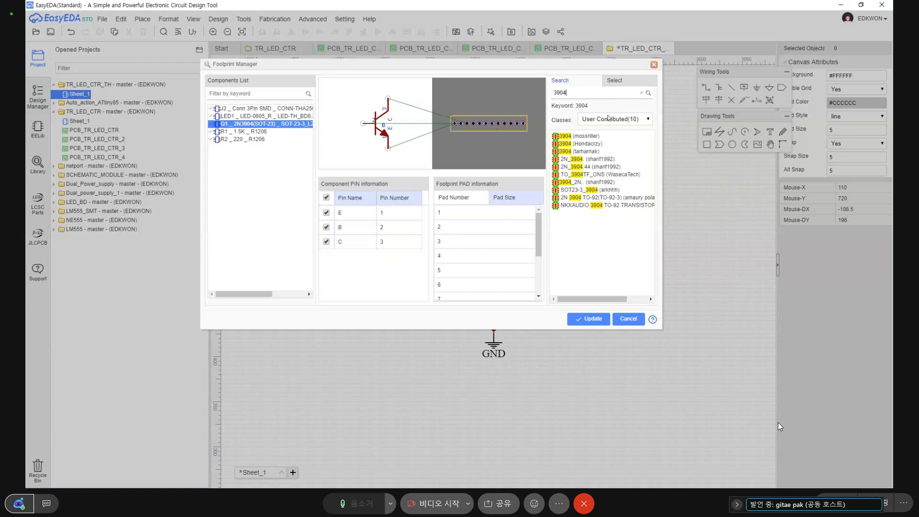
Step: Preview the user-contributed 3904 footprints for Q1 in order, down to NKXAUDIO 3904 TO-92 TRANSISTOR
left_click(596, 138)
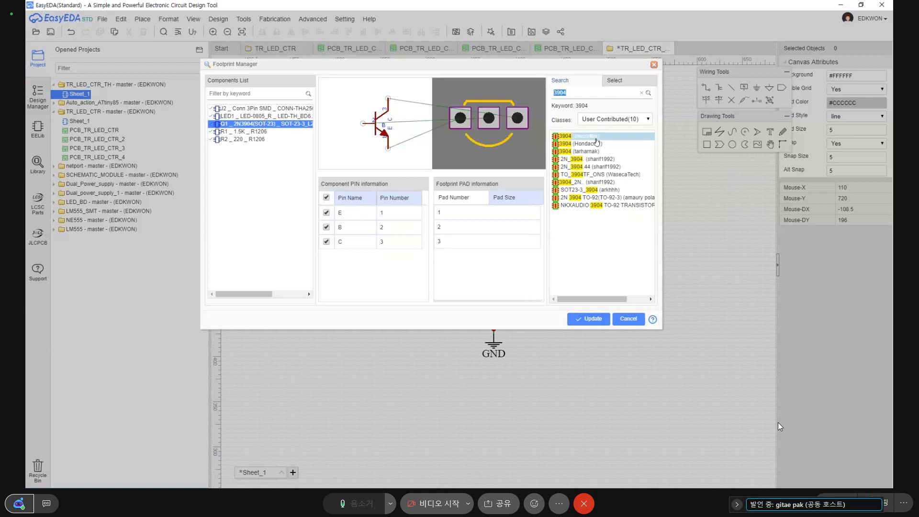
left_click(585, 144)
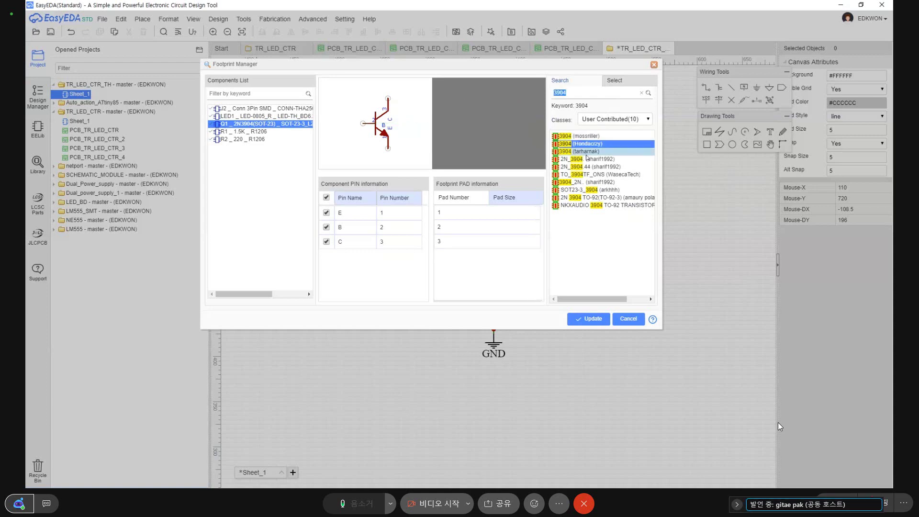
left_click(587, 152)
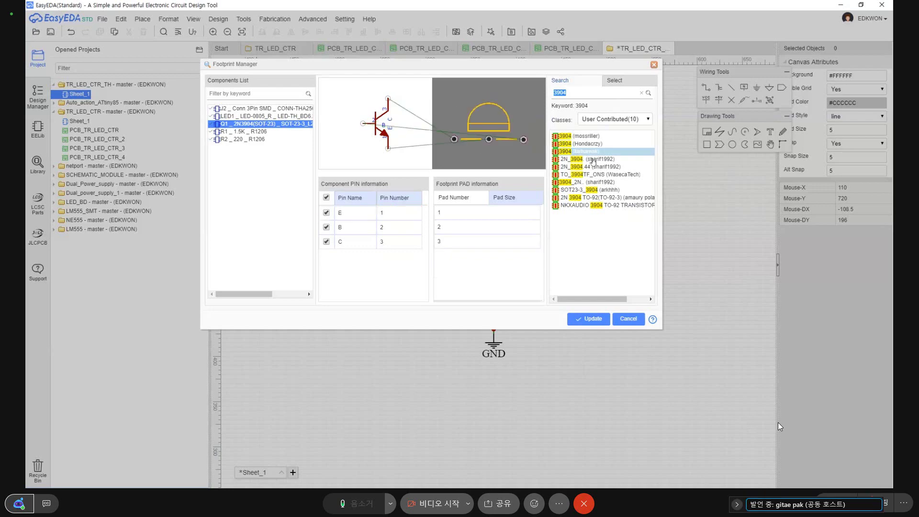
left_click(589, 159)
key("Down")
key("Down")
key("Down")
key("Down")
key("Down")
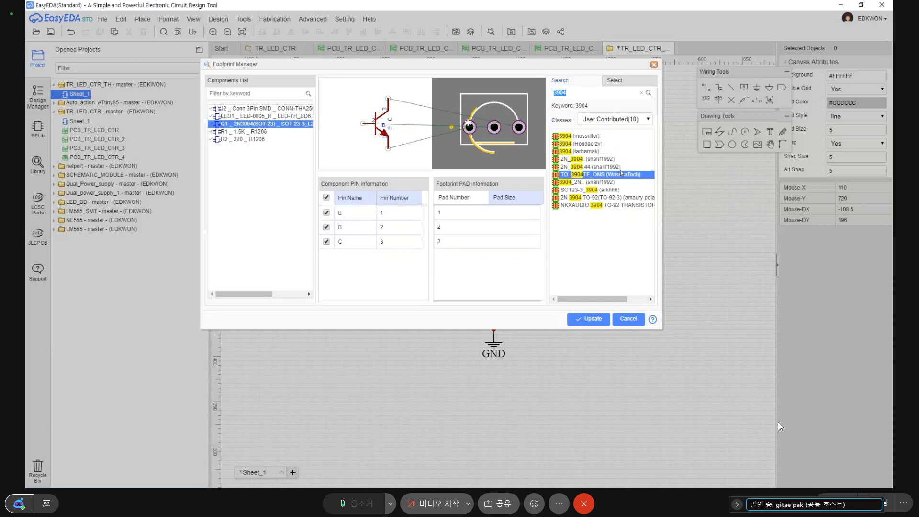
key("Down")
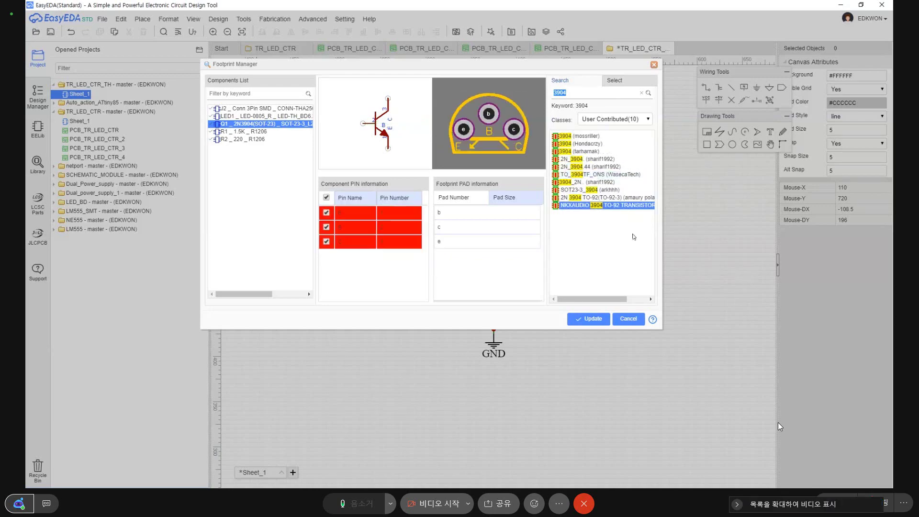
mouse_move(601, 300)
left_mouse_down()
mouse_move(623, 296)
mouse_move(605, 297)
left_mouse_up()
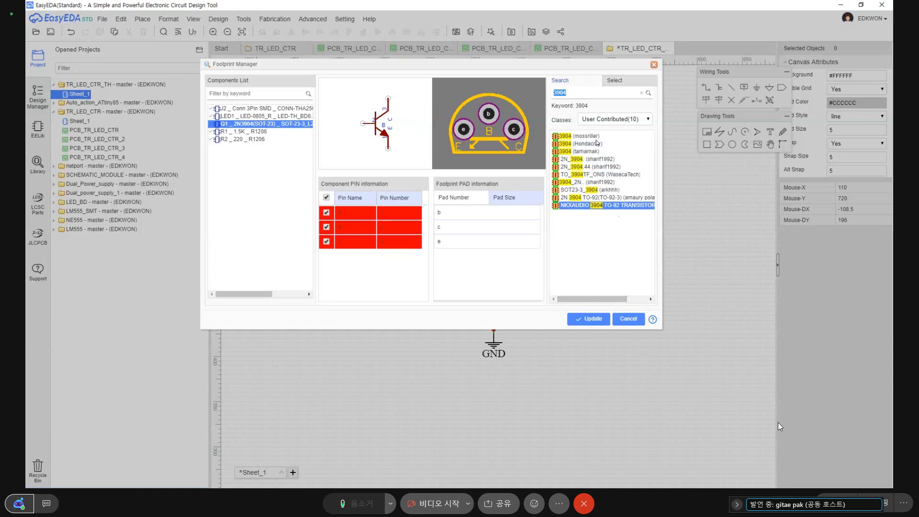
Step: Compare the user-contributed 3904 footprints for Q1 and assign the first 3904 entry, with three in-line square pads, to it
left_click(581, 135)
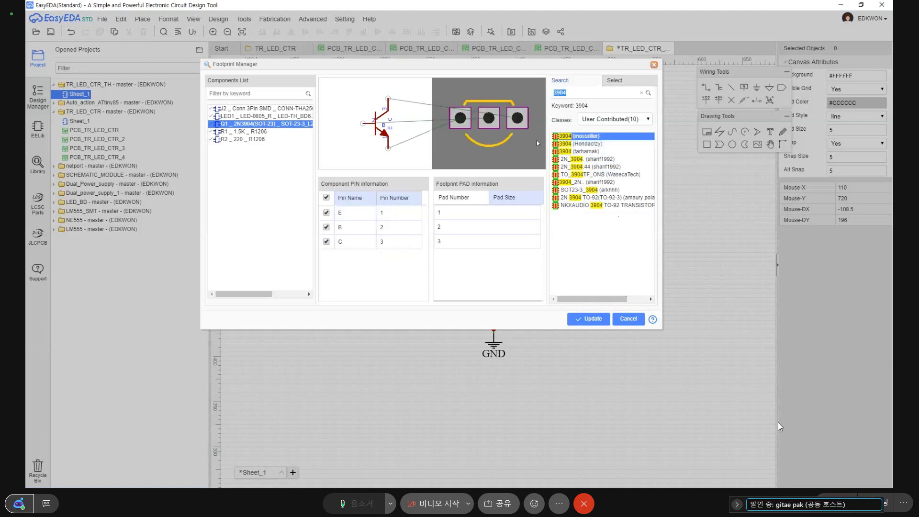
left_click(581, 142)
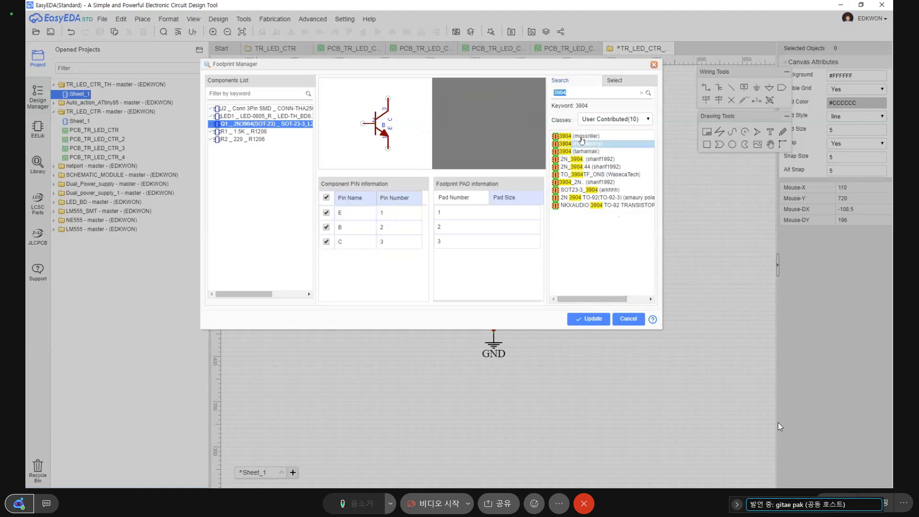
left_click(583, 152)
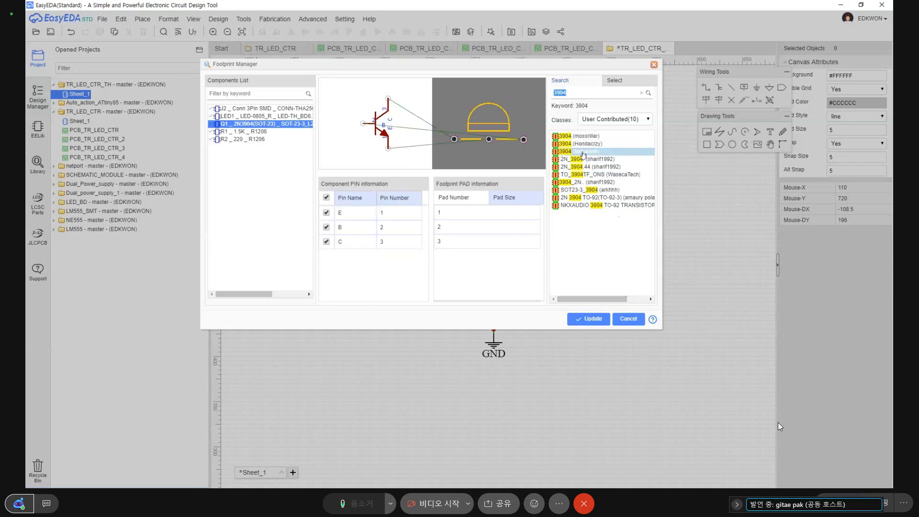
left_click(579, 136)
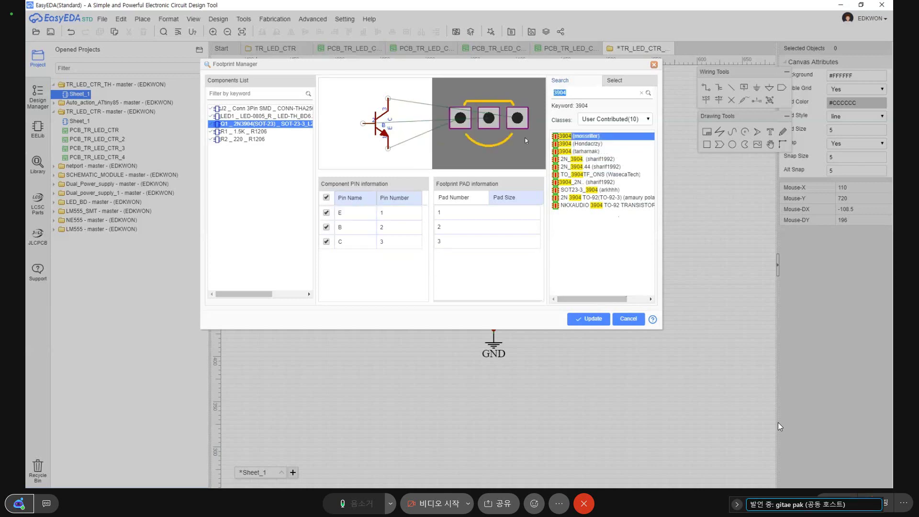
left_click(573, 160)
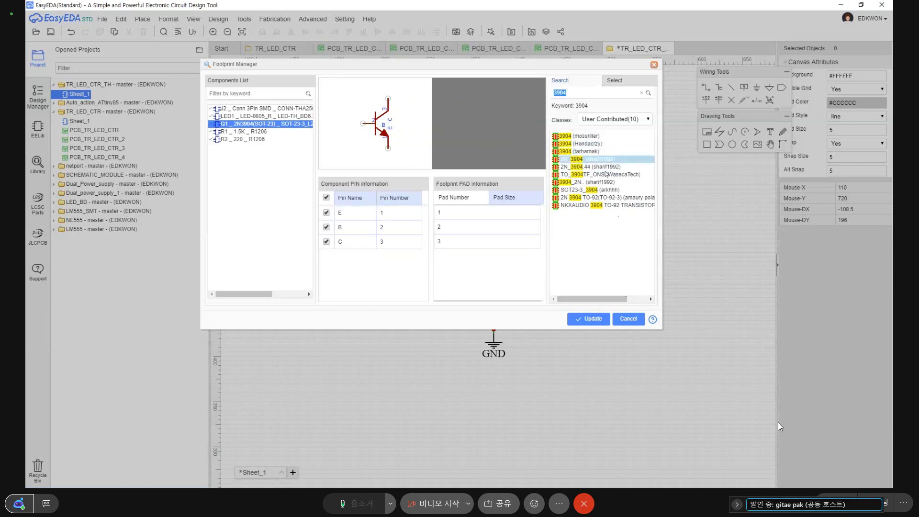
left_click(574, 167)
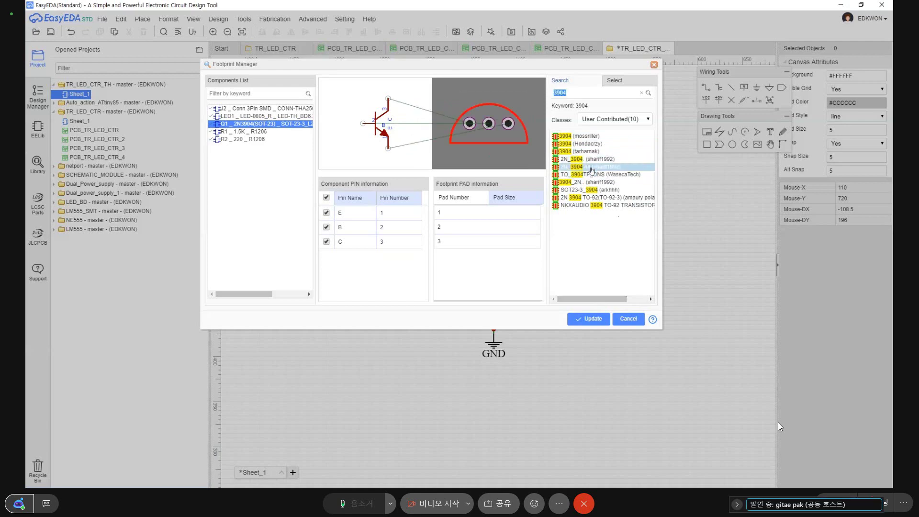
left_click(592, 174)
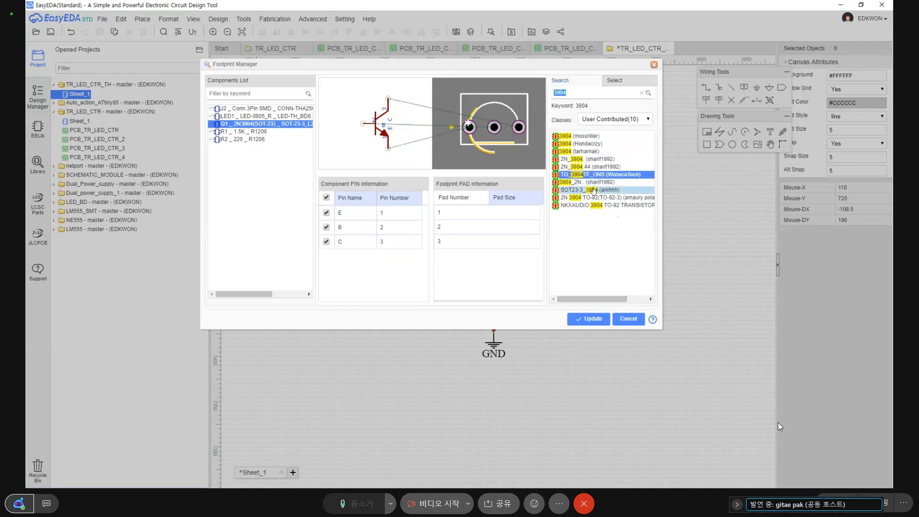
left_click(585, 182)
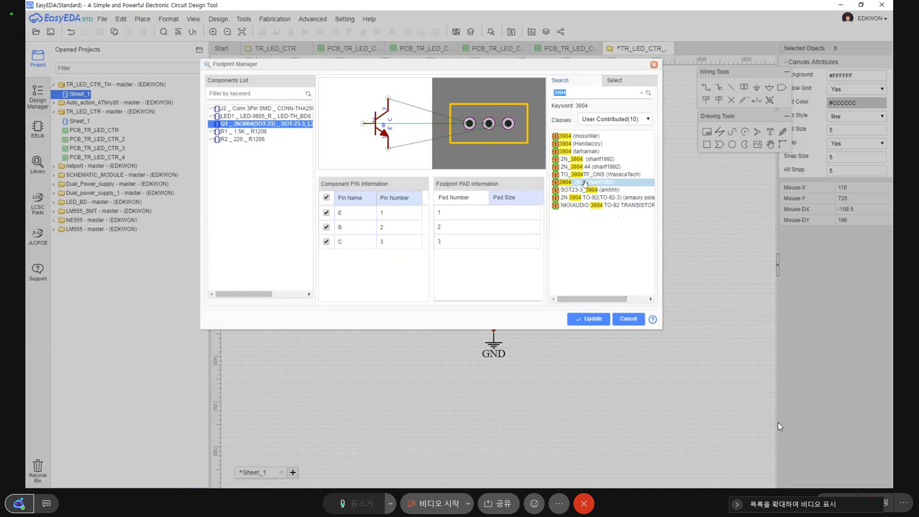
left_click(584, 189)
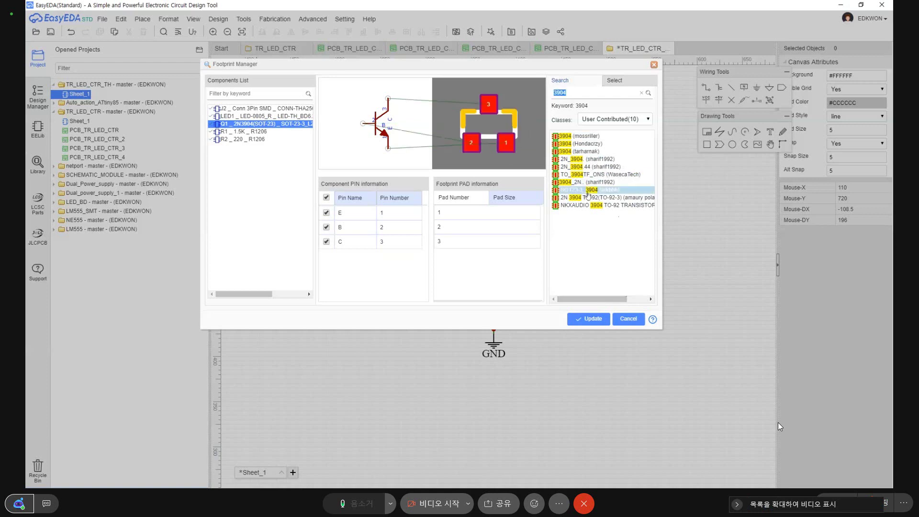
left_click(570, 137)
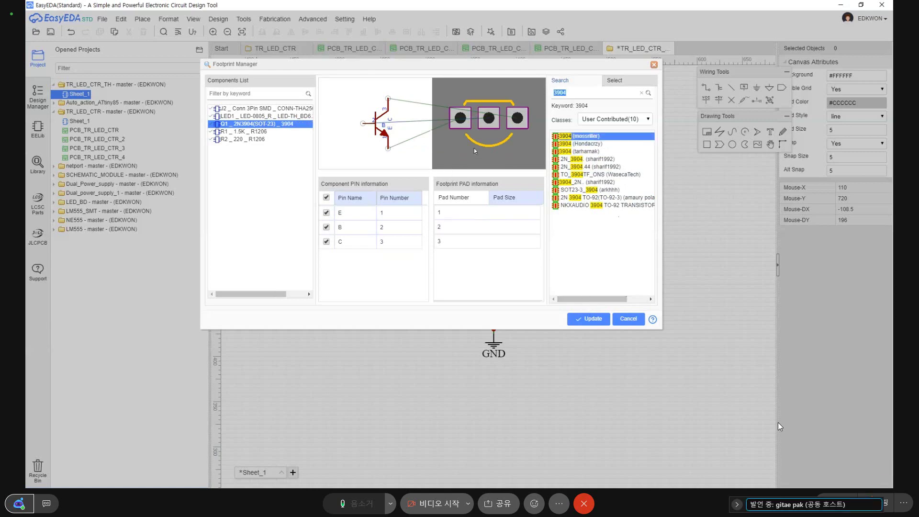
Step: Select resistor R1 and search the footprint library for "Resistor"
left_click(241, 132)
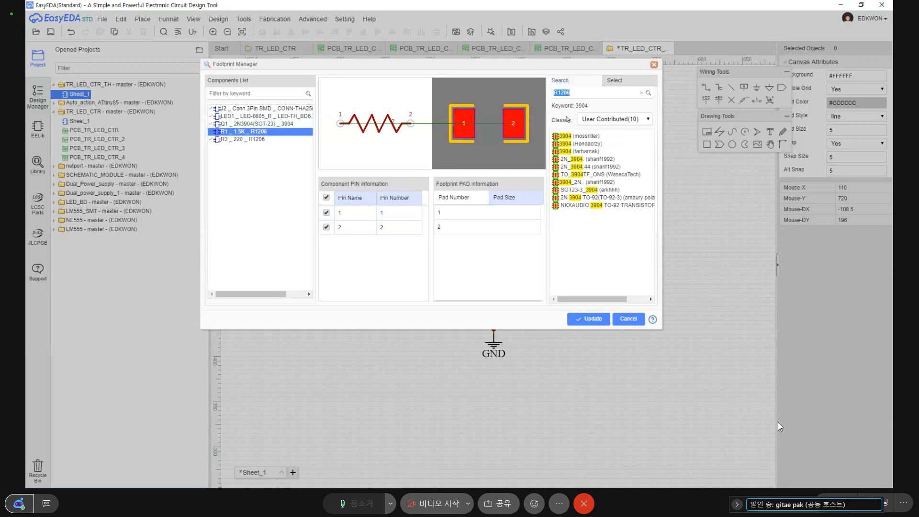
type("IS")
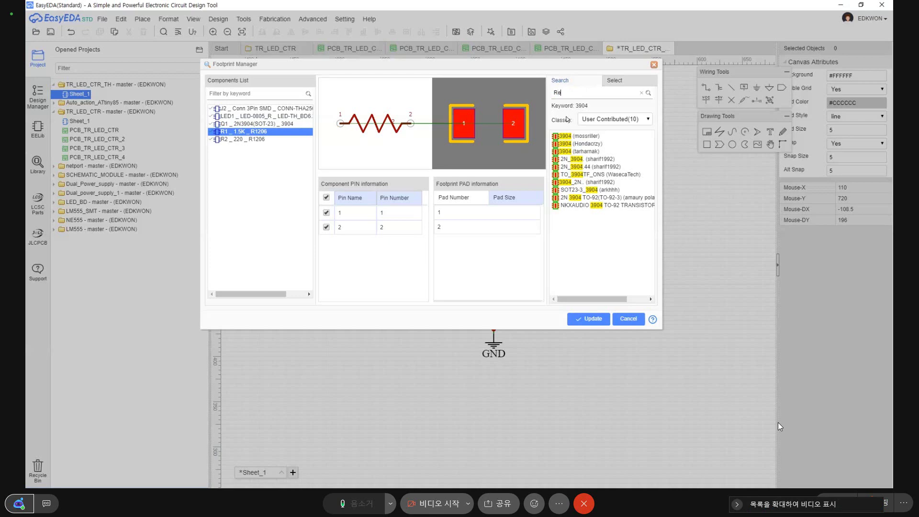
type("stor")
key("Return")
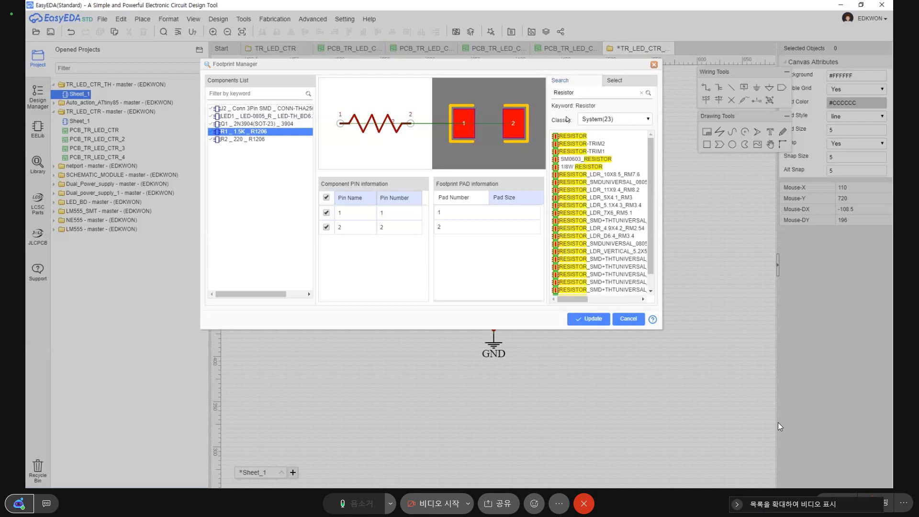
Step: Preview the system resistor footprints for R1 in order, from RESISTOR down to the SMD+THTUNIVERSAL variants
left_click(570, 138)
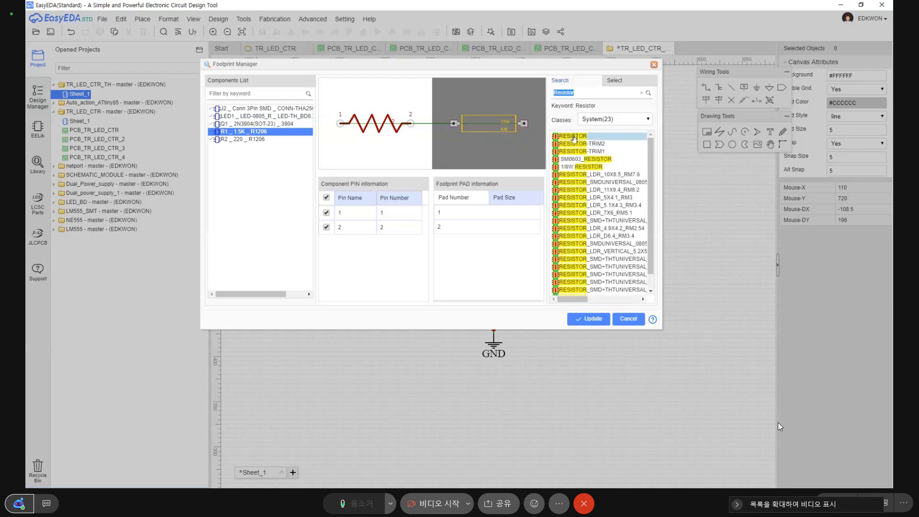
key("Down")
key("Down")
key("Down")
key("Down")
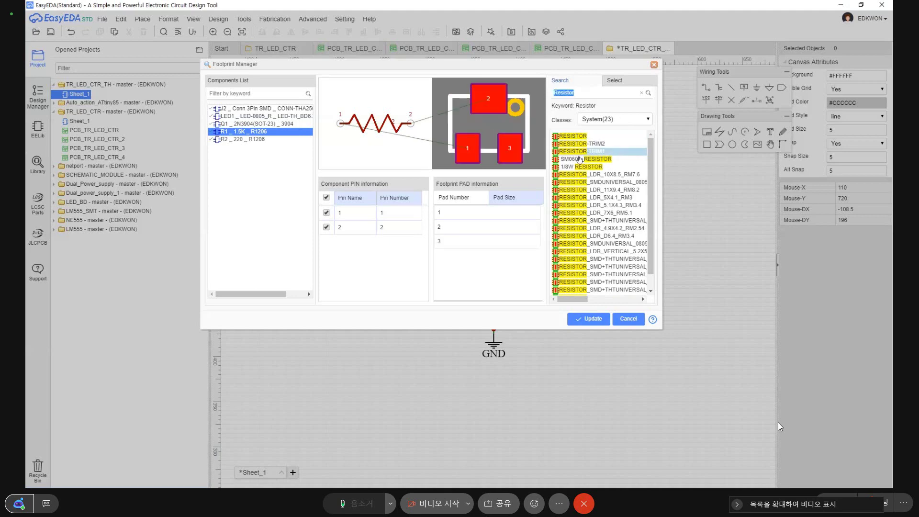
key("Down")
key("Down")
key("Down")
key("Down")
key("Down")
key("Down")
key("Down")
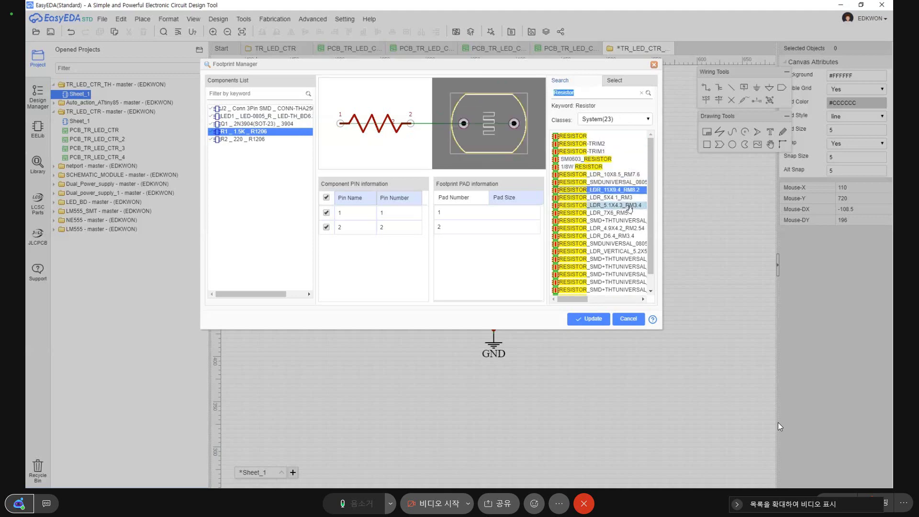
key("Down")
key("Down")
key("Down")
key("Down")
key("Down")
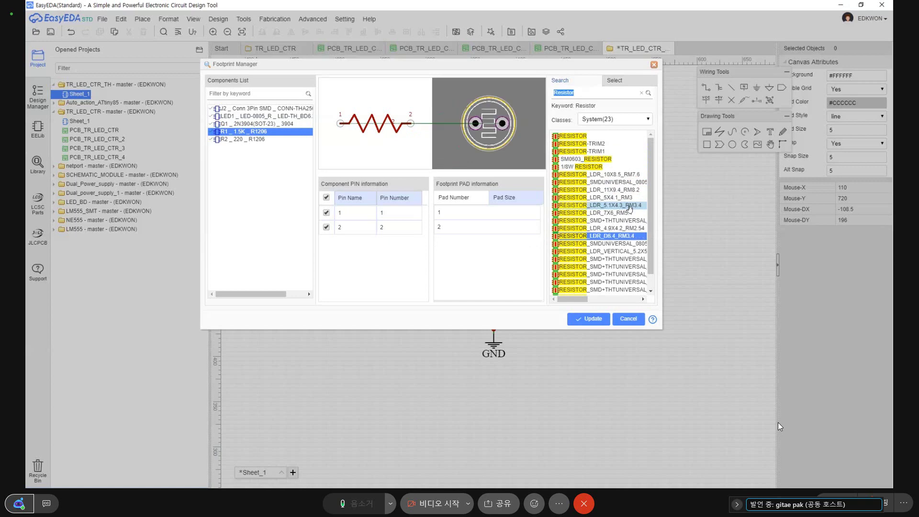
scroll(630, 209, "down", 1)
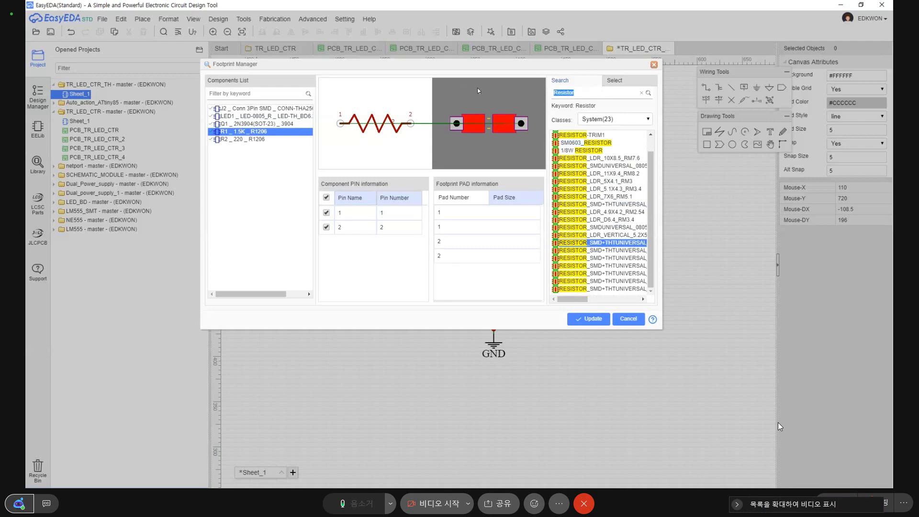
Step: Search the footprint library for "cfr", compare the user-contributed results and assign the CFR-25_1016 footprint to R1
type("cfr")
key("Return")
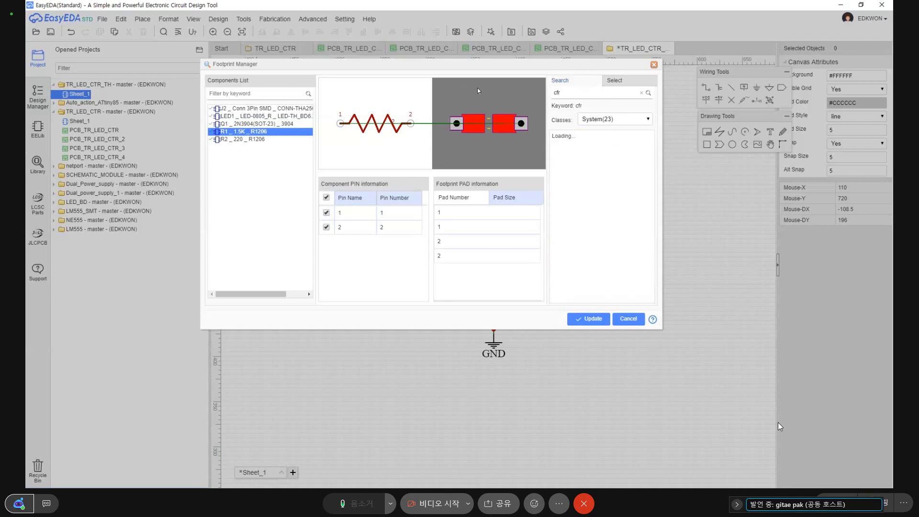
left_click(577, 136)
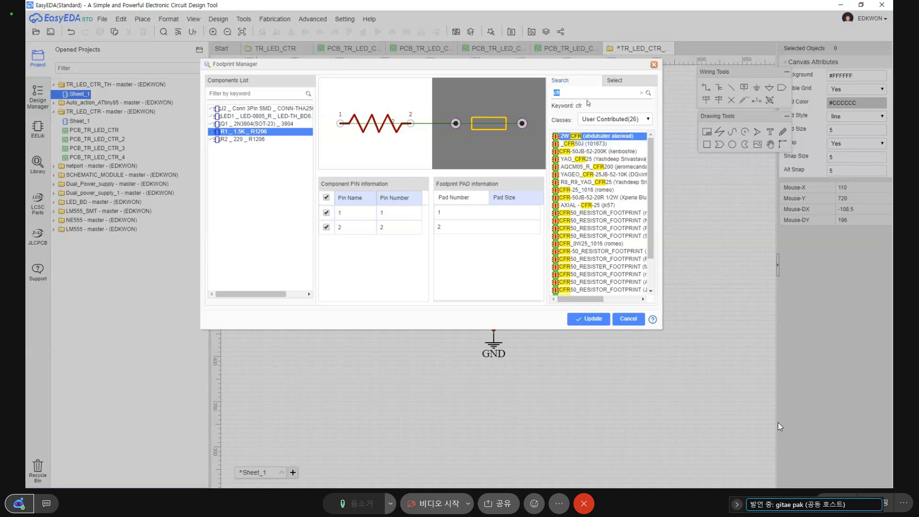
left_click(584, 143)
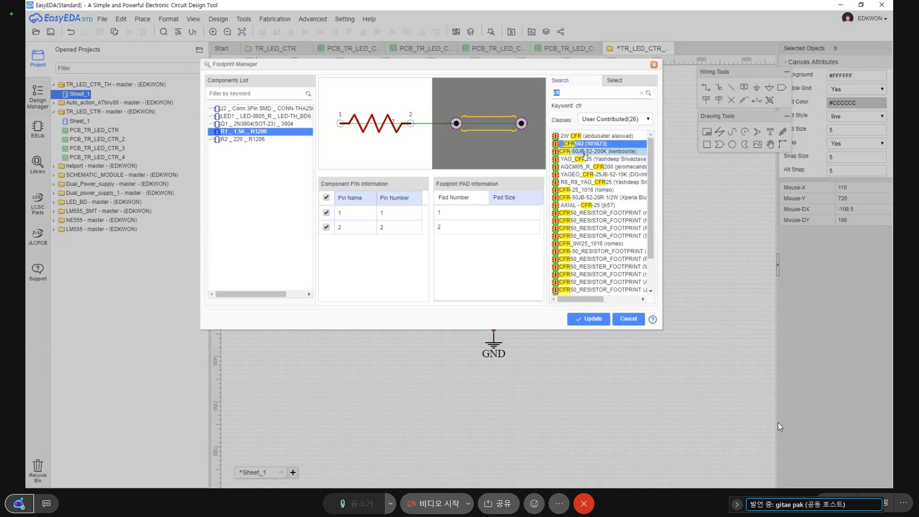
left_click(585, 152)
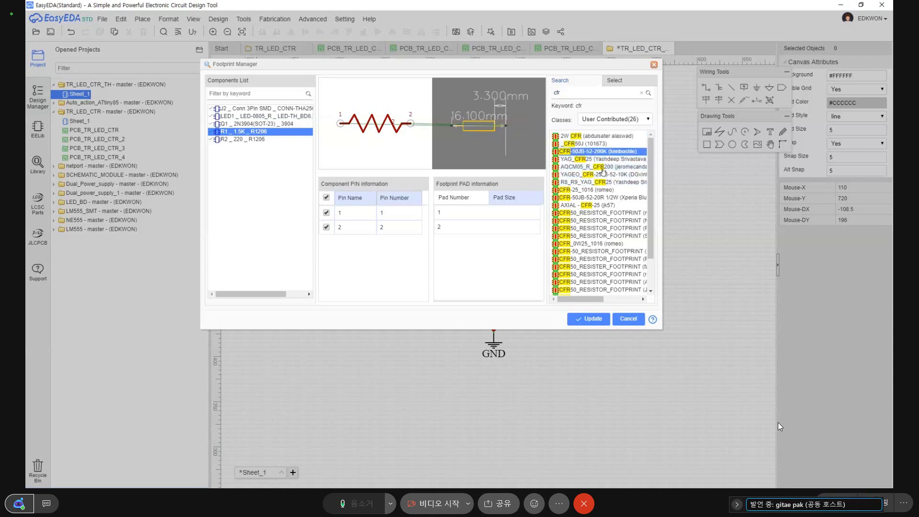
left_click(602, 173)
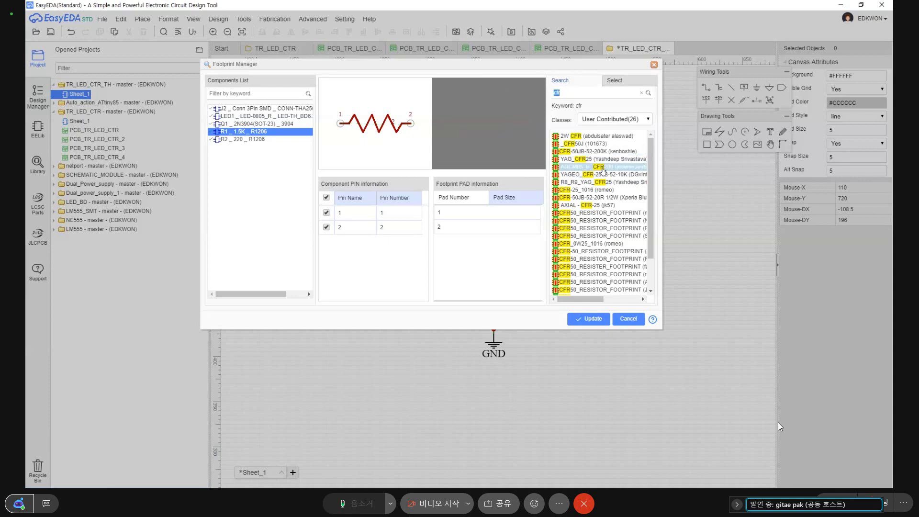
left_click(600, 189)
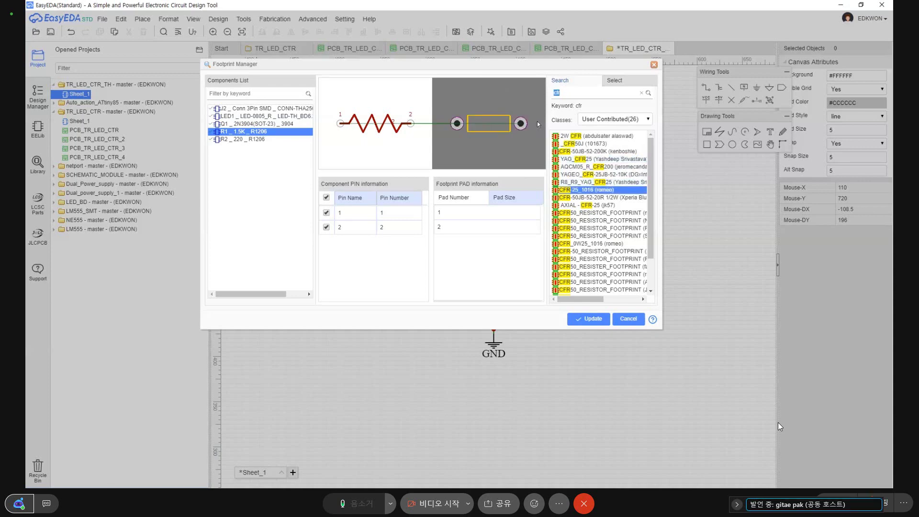
left_click(590, 321)
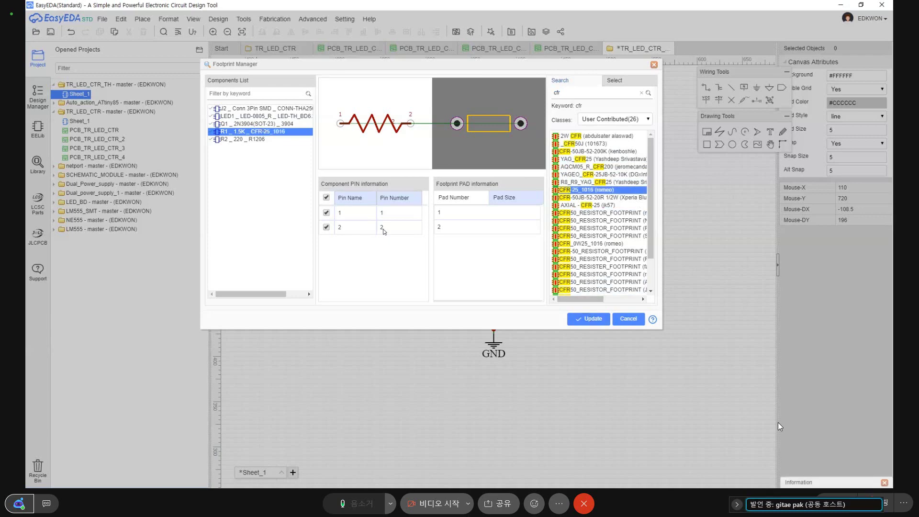
Step: Preview the CFR-50JB-52-20R 1/2W footprint for resistor R2 and check which footprint R1 uses
left_click(258, 140)
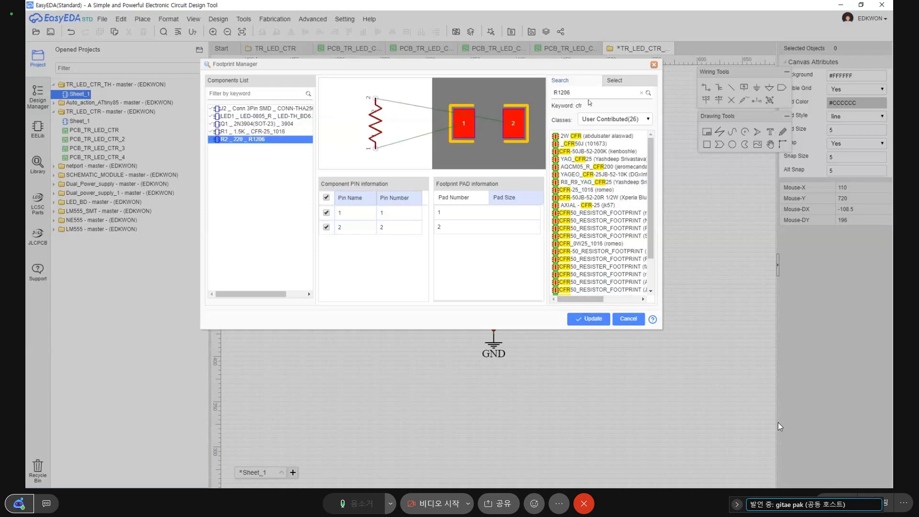
left_click(594, 206)
left_click(602, 197)
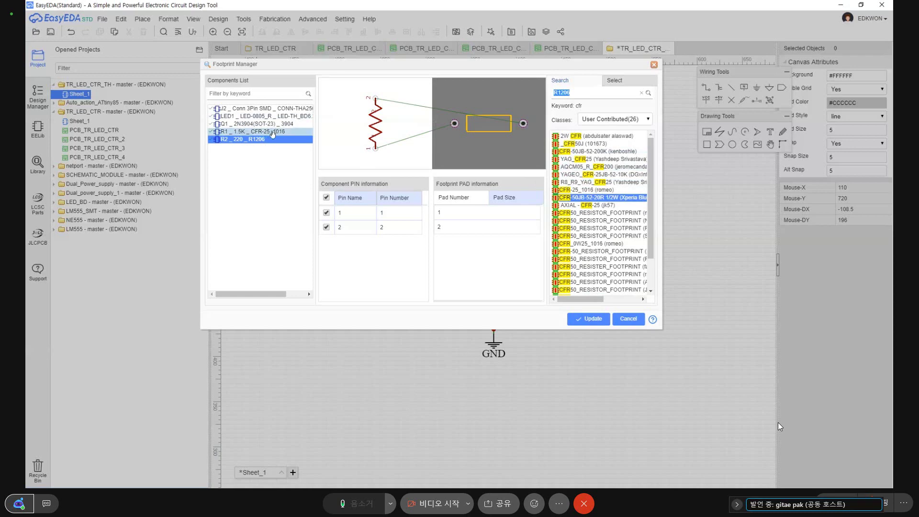
left_click(273, 133)
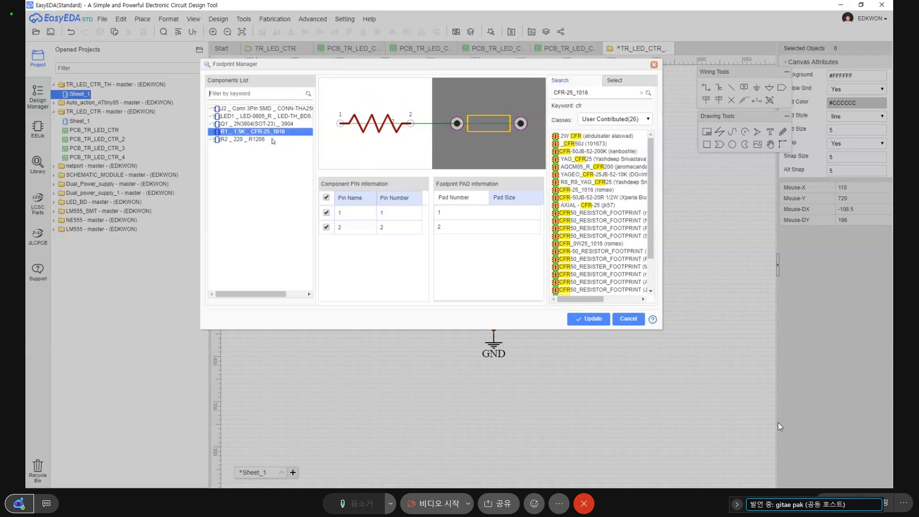
left_click(274, 134)
Step: Select R2, review the cfr footprints and assign it the same CFR-25_1016 footprint as R1
left_click(265, 139)
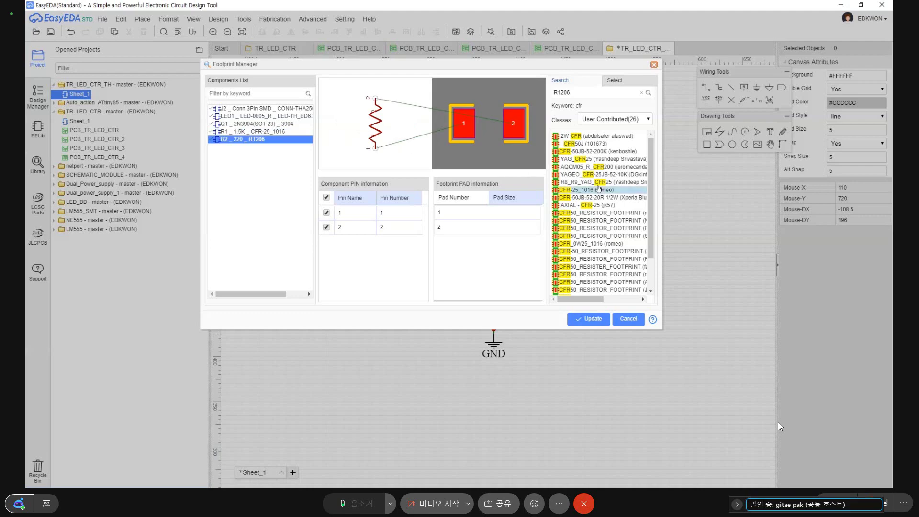
key("Up")
key("Up")
key("Up")
key("Up")
key("Up")
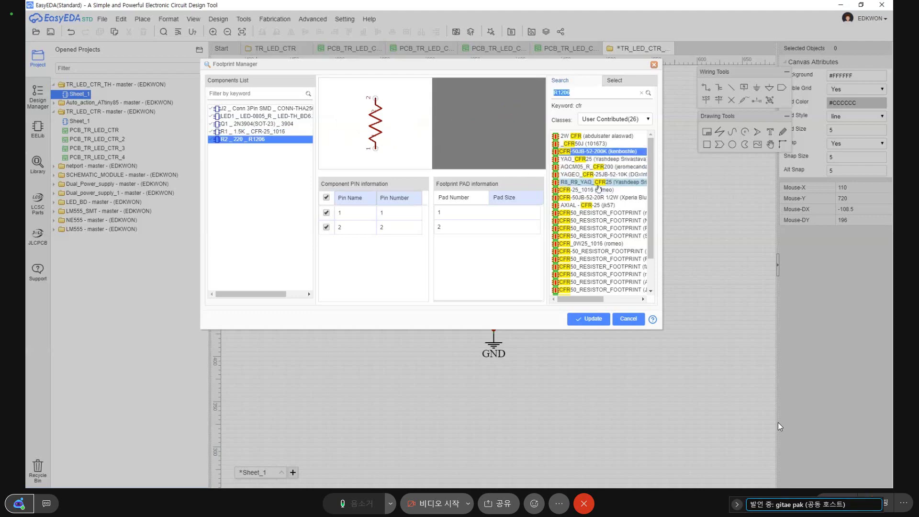
key("Up")
key("Up")
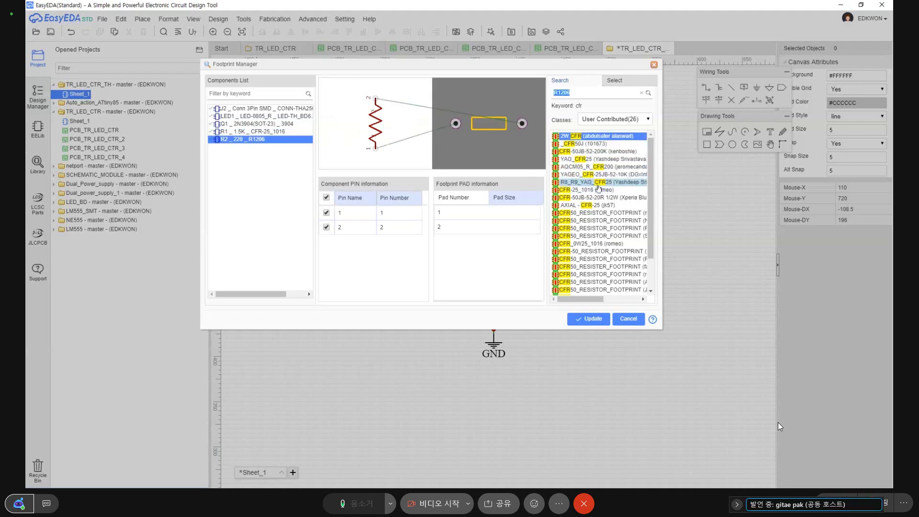
key("Down")
key("Down")
key("Down")
key("Down")
key("Down")
key("Down")
key("Down")
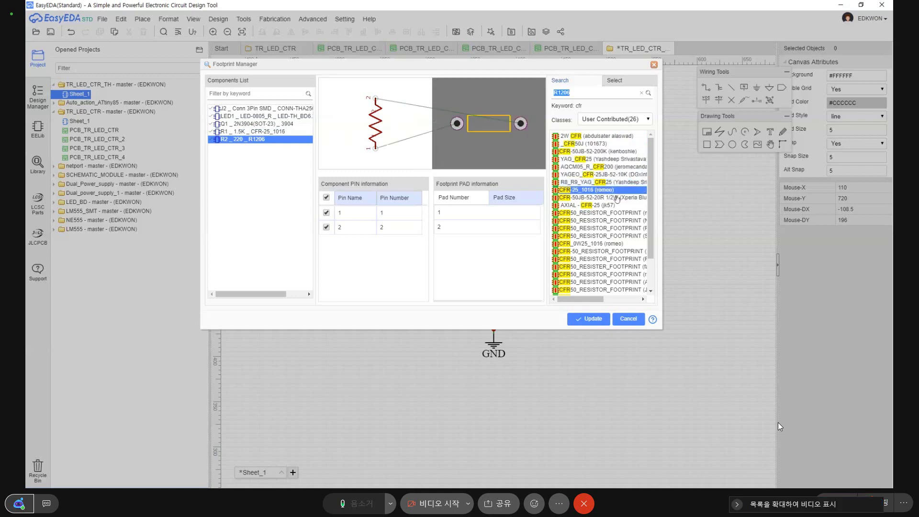
left_click(606, 191)
left_click(627, 190)
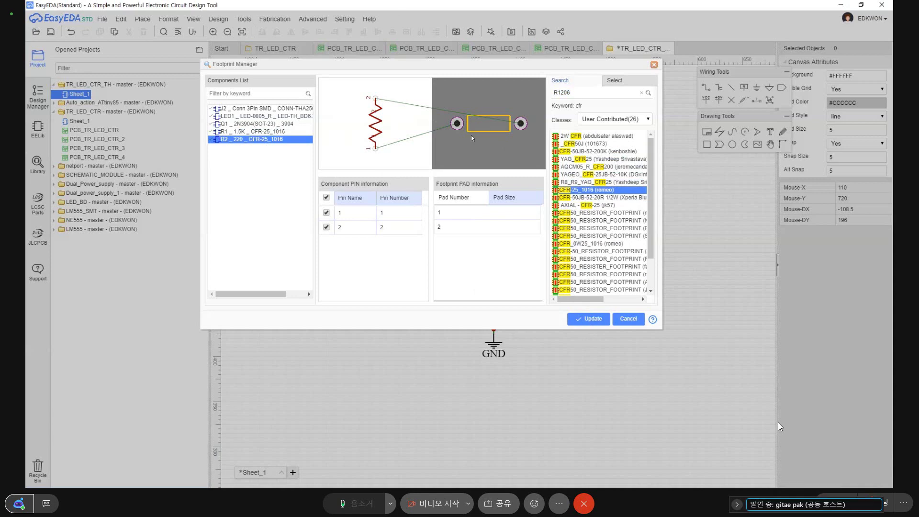
Step: Close the Footprint Manager and save the TR_LED_CTR_TH schematic
left_click(653, 64)
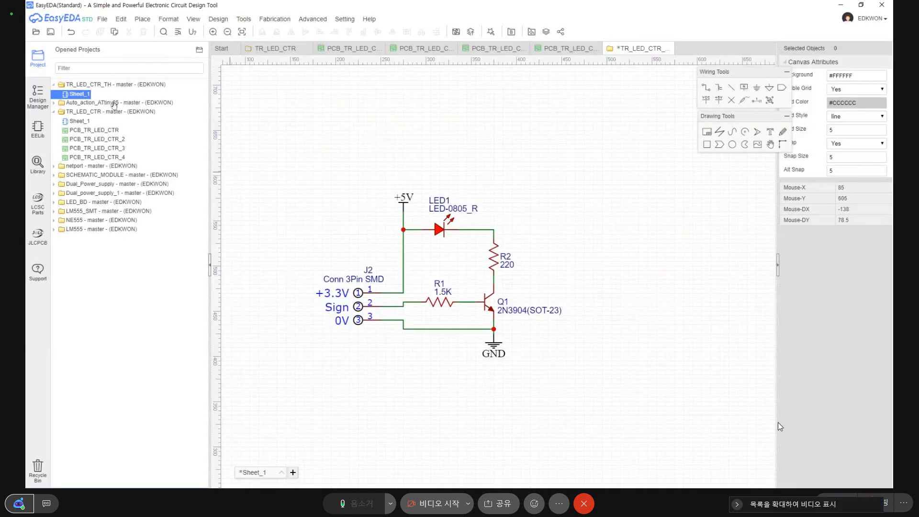
left_click(48, 36)
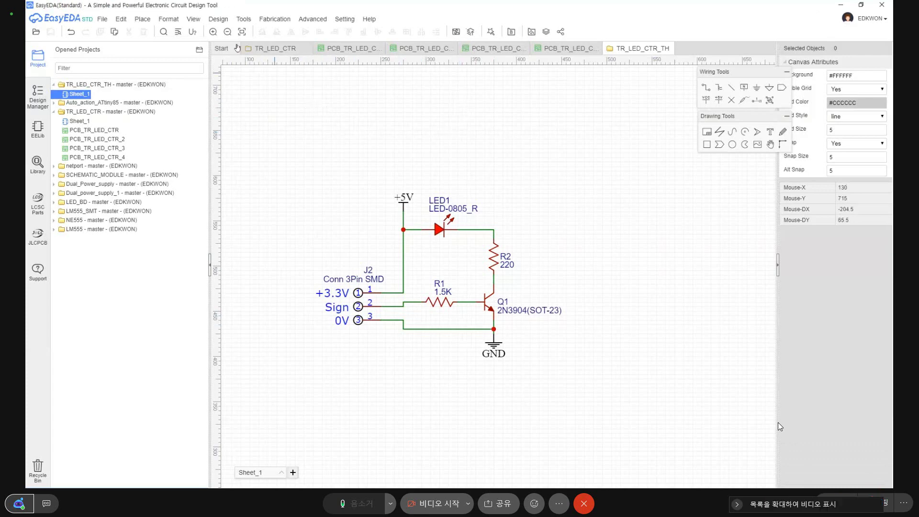
Step: Convert the schematic to a PCB in mm with 2 copper layers and a rectangular 31 × 21 mm board outline starting at 7, 102
mouse_move(244, 21)
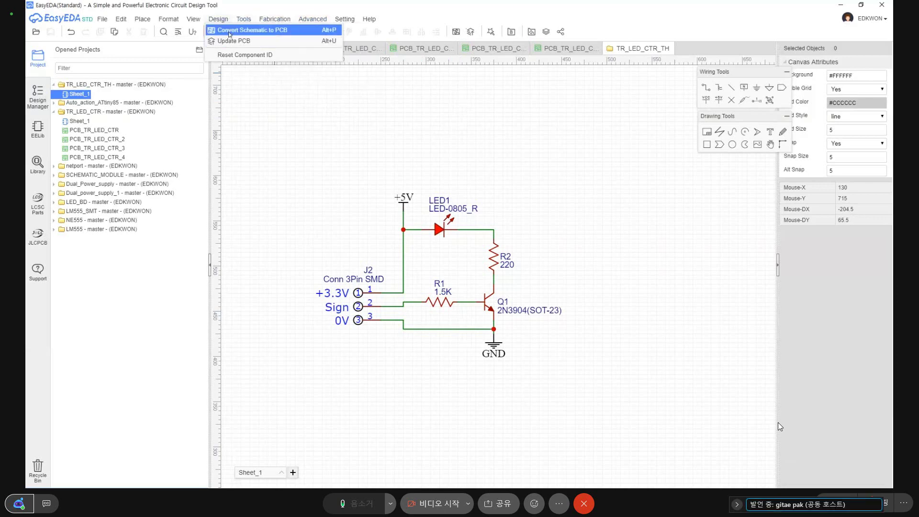
left_click(239, 30)
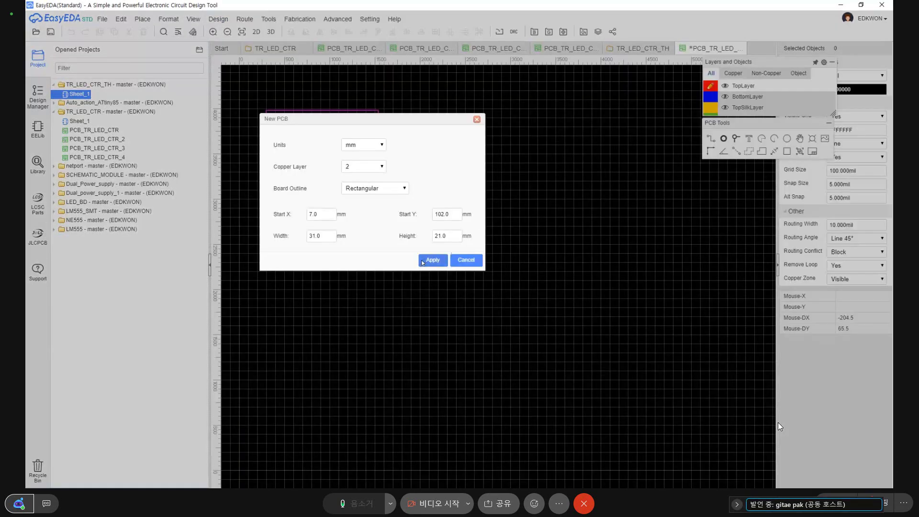
left_click(431, 259)
scroll(344, 252, "up", 2)
scroll(343, 252, "down", 1)
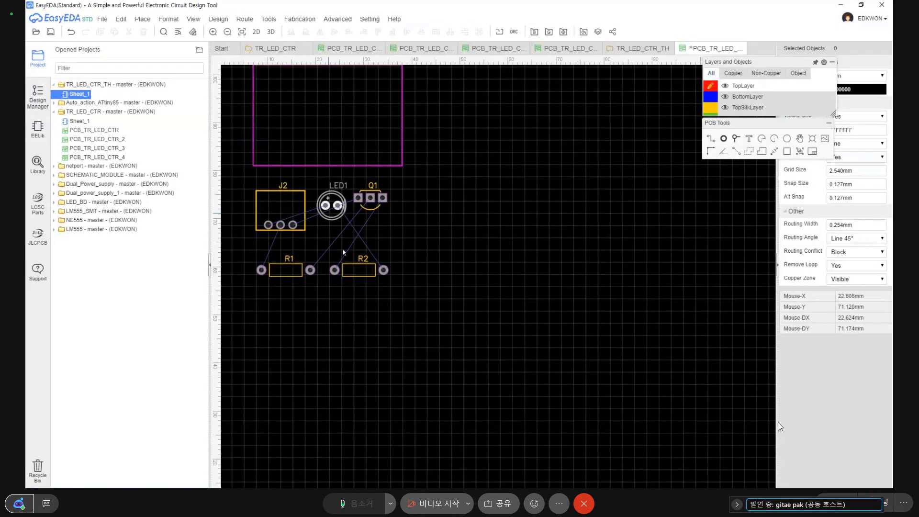
Step: Place connector J2 inside the board outline along its left edge, rotated to 90°
right_click_drag(343, 252, 372, 336)
key("space")
left_click_drag(303, 173, 345, 189)
scroll(308, 182, "up", 2)
key("space")
key("space")
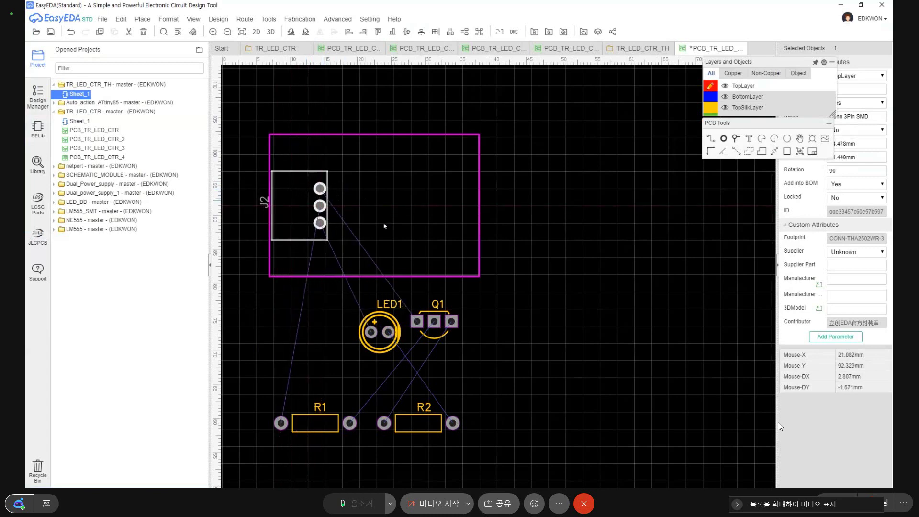
left_click(563, 295)
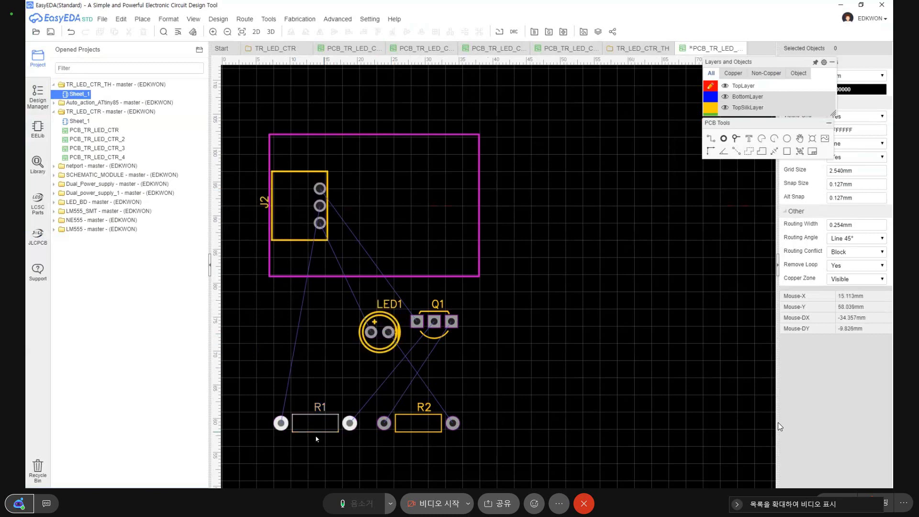
Step: Place resistor R1 beside J2's pads and LED1 in the upper-right corner of the board outline
left_click_drag(315, 437, 383, 208)
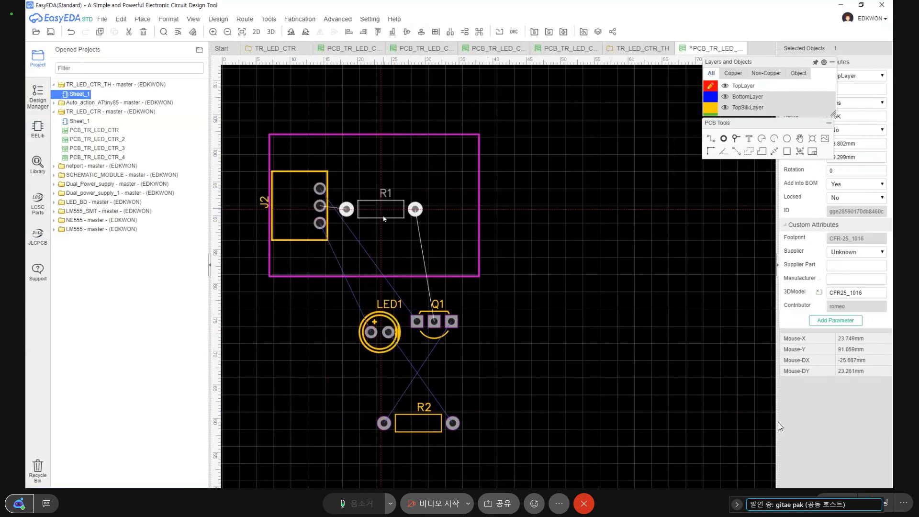
left_click_drag(382, 350, 371, 269)
scroll(327, 244, "up", 4)
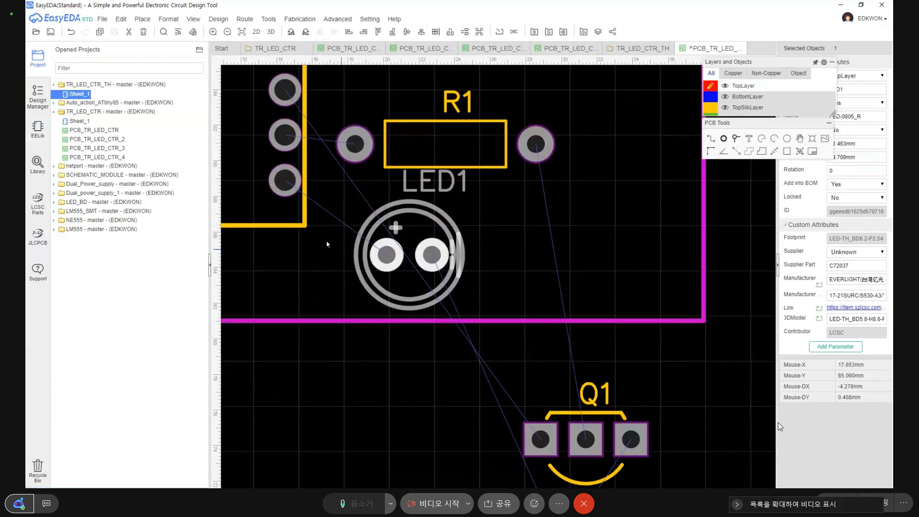
scroll(382, 232, "down", 2)
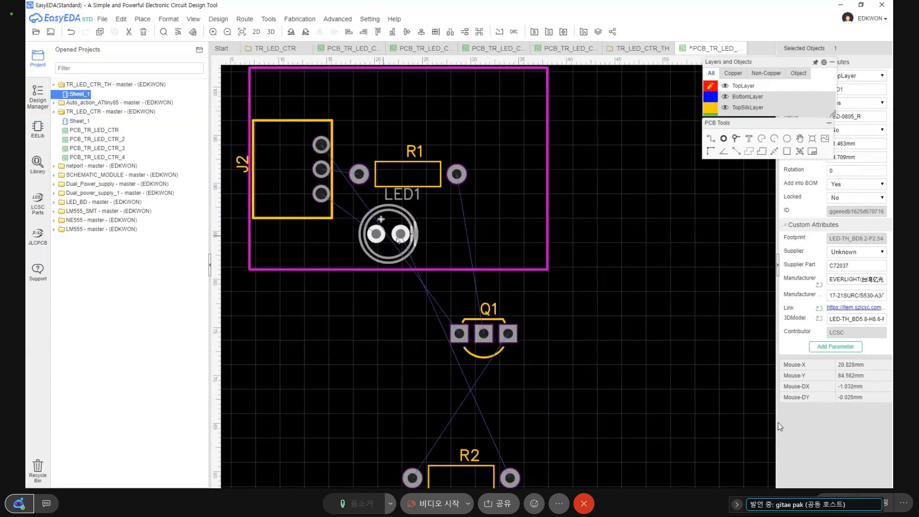
left_click_drag(390, 252, 503, 129)
scroll(503, 130, "up", 1)
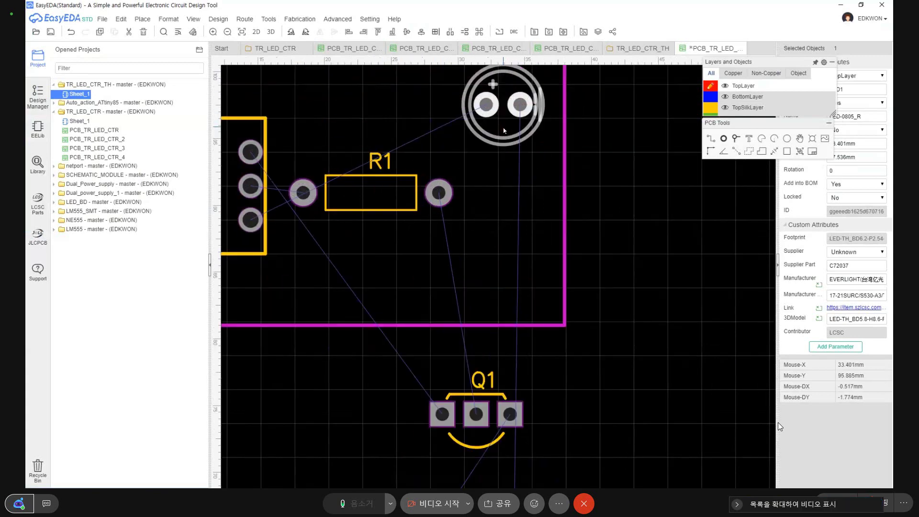
scroll(483, 148, "down", 2)
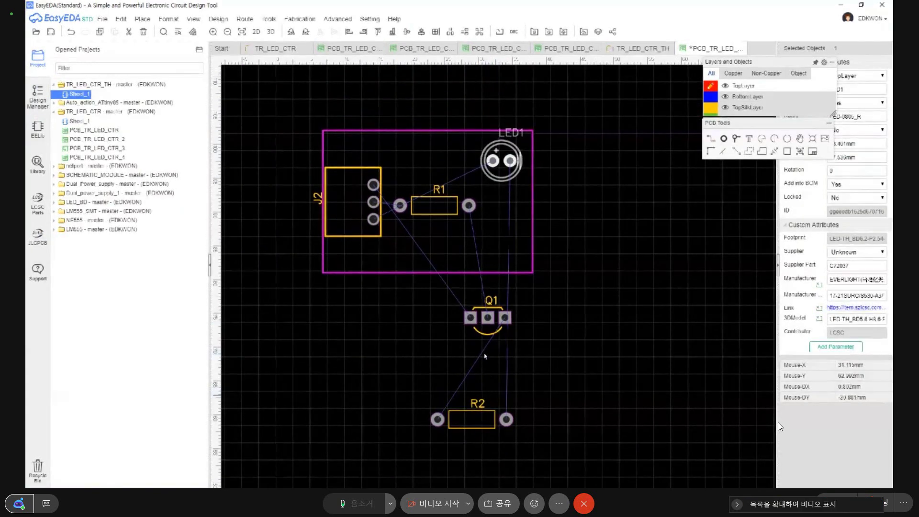
Step: Place transistor Q1 above R1 between J2 and LED1, at 0° rotation
left_click_drag(487, 317, 422, 157)
key("space")
key("space")
key("space")
key("space")
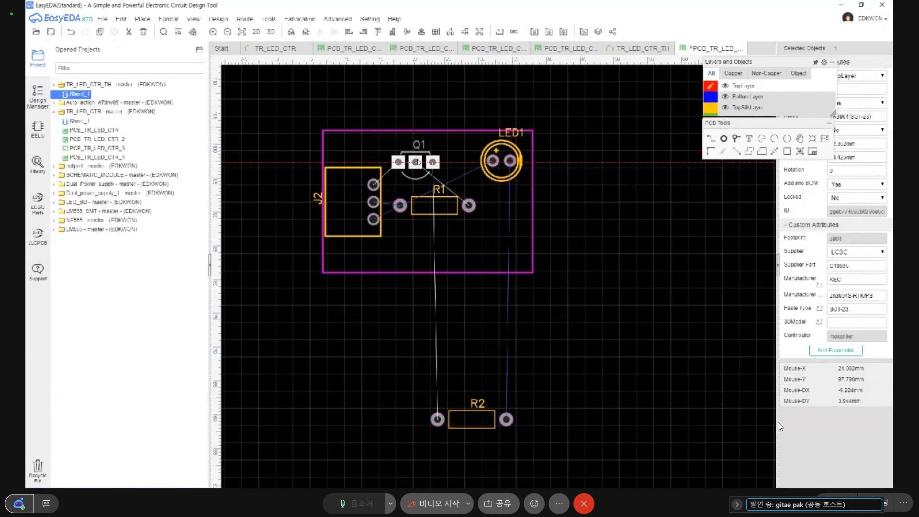
scroll(426, 166, "up", 4)
scroll(424, 186, "down", 1)
scroll(550, 428, "down", 3)
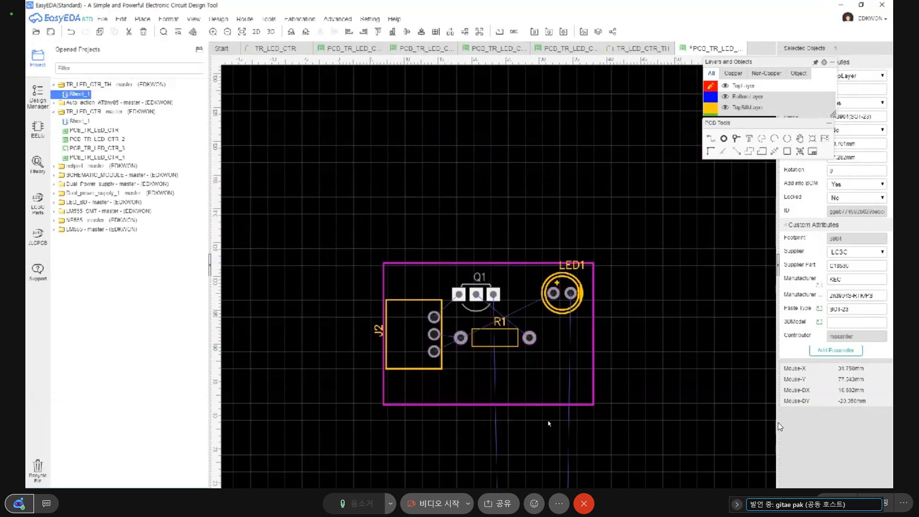
Step: Bring resistor R2 into the board outline below Q1 and rearrange R1 and R2 so R1 sits directly under Q1
scroll(521, 363, "up", 2)
left_click(500, 433)
left_click_drag(482, 414, 481, 184)
left_click_drag(441, 225, 445, 254)
left_click_drag(483, 205, 447, 222)
scroll(479, 220, "up", 3)
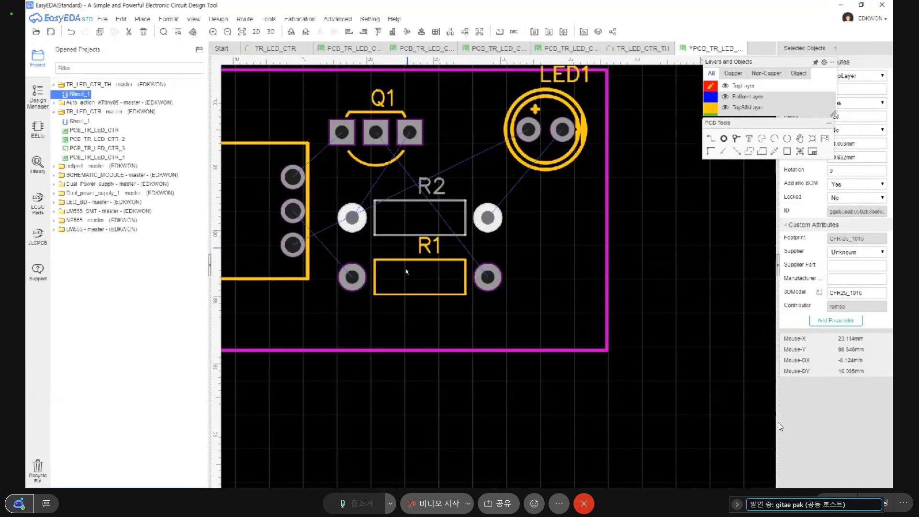
left_click_drag(405, 272, 420, 183)
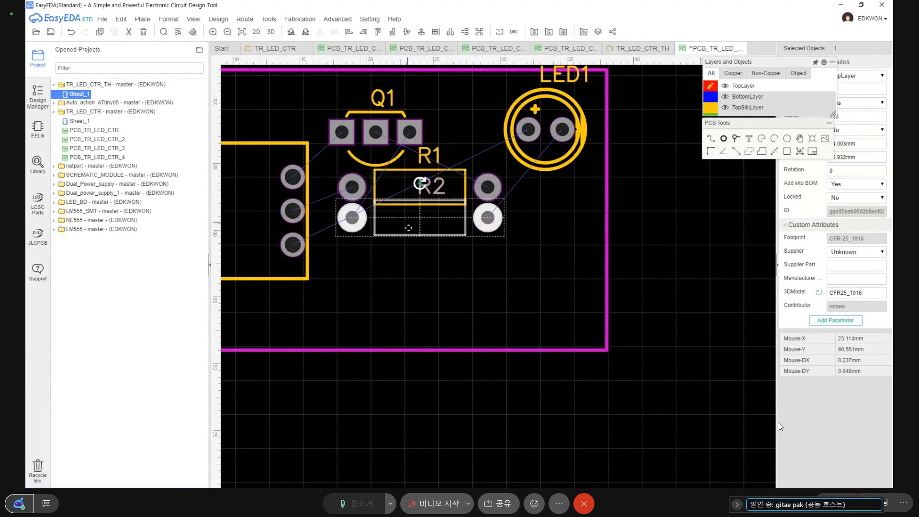
Step: Move R2 up against Q1 and rotate LED1 to 180°
left_click_drag(421, 218, 404, 148)
key("space")
key("space")
key("space")
key("space")
left_click(541, 120)
key("space")
key("space")
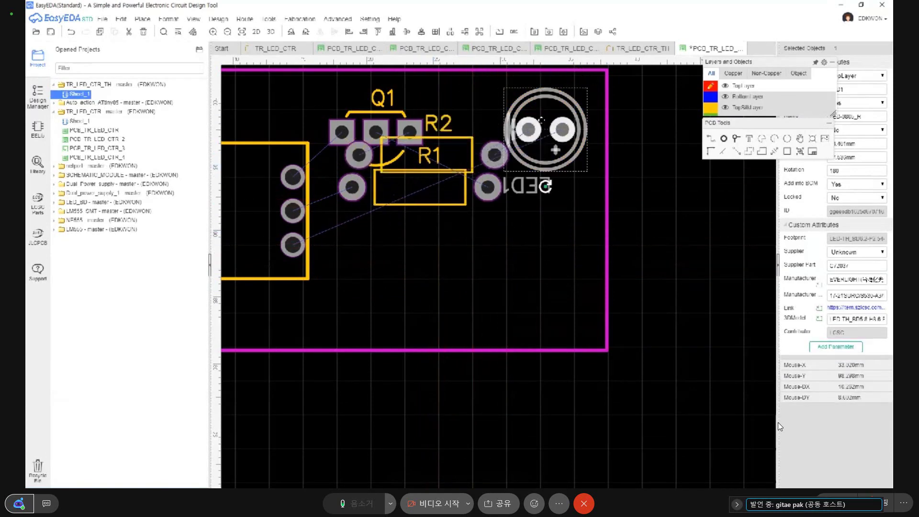
Step: Move R1 down near the board's lower edge and place R2 between Q1 and R1
left_click_drag(427, 199, 445, 305)
scroll(364, 307, "up", 3)
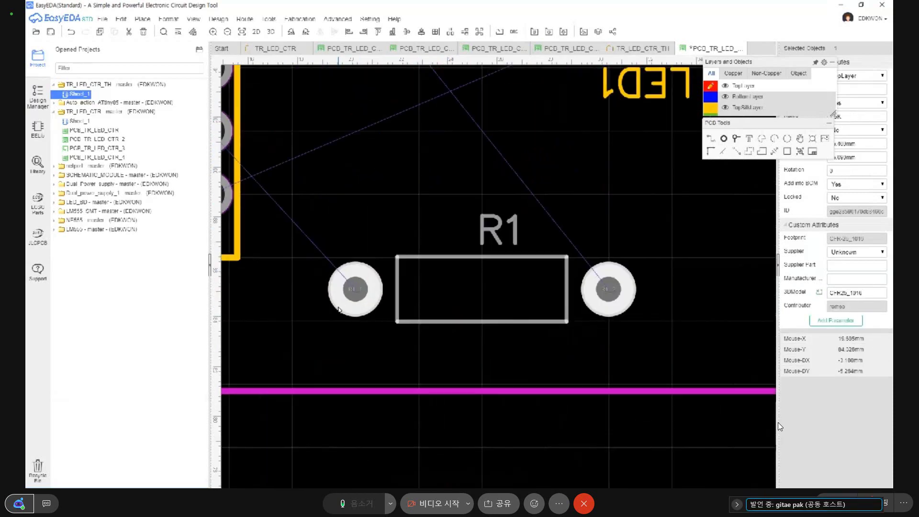
scroll(351, 179, "down", 3)
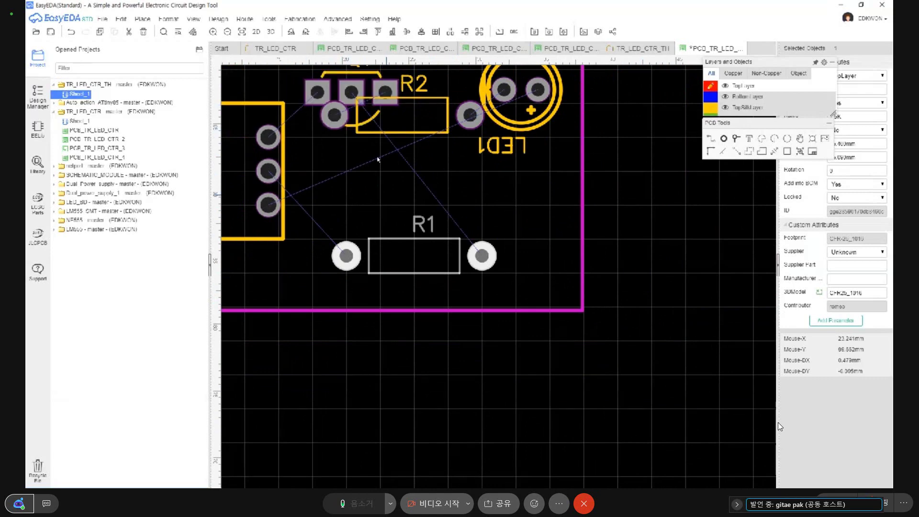
left_click_drag(410, 133, 497, 173)
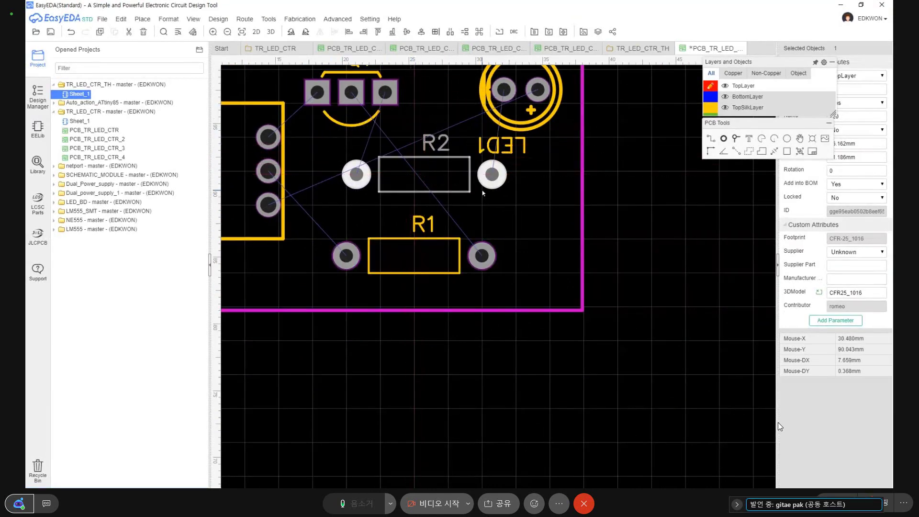
scroll(497, 174, "up", 3)
scroll(314, 167, "down", 1)
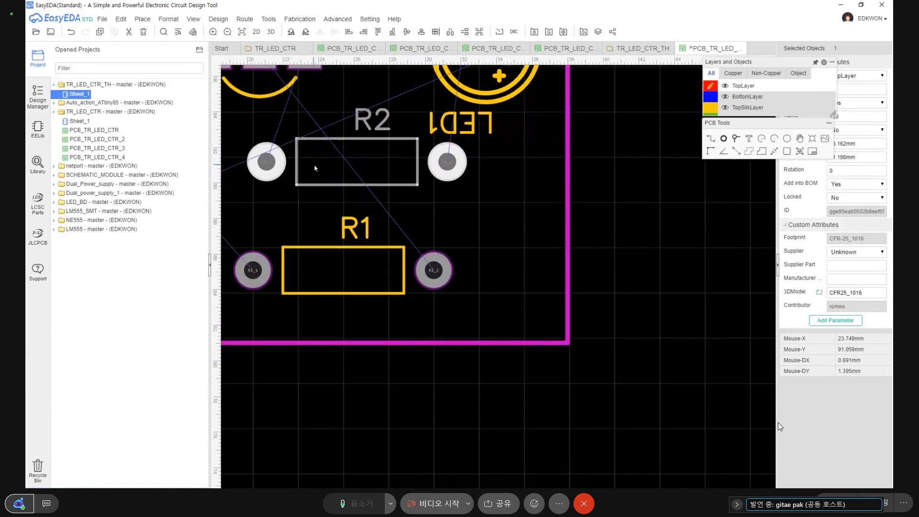
scroll(309, 191, "down", 1)
right_click_drag(309, 190, 405, 272)
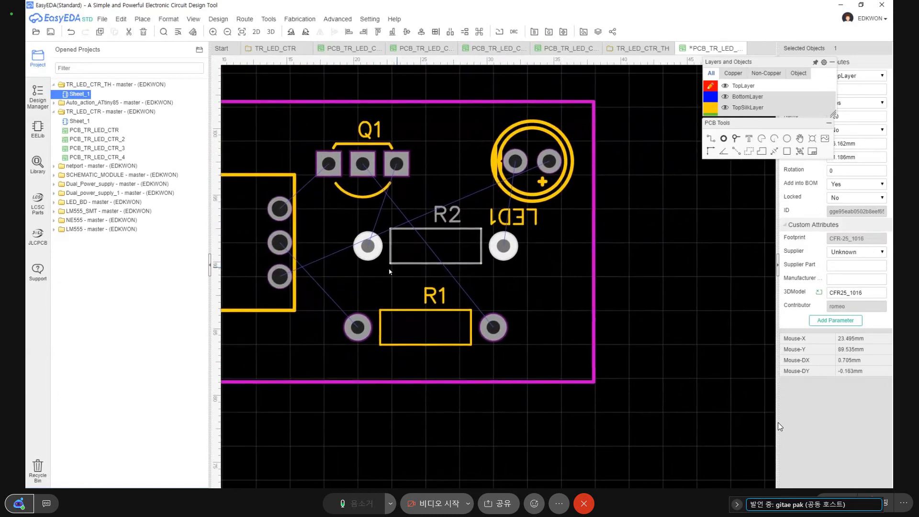
scroll(304, 282, "up", 4)
scroll(471, 220, "down", 1)
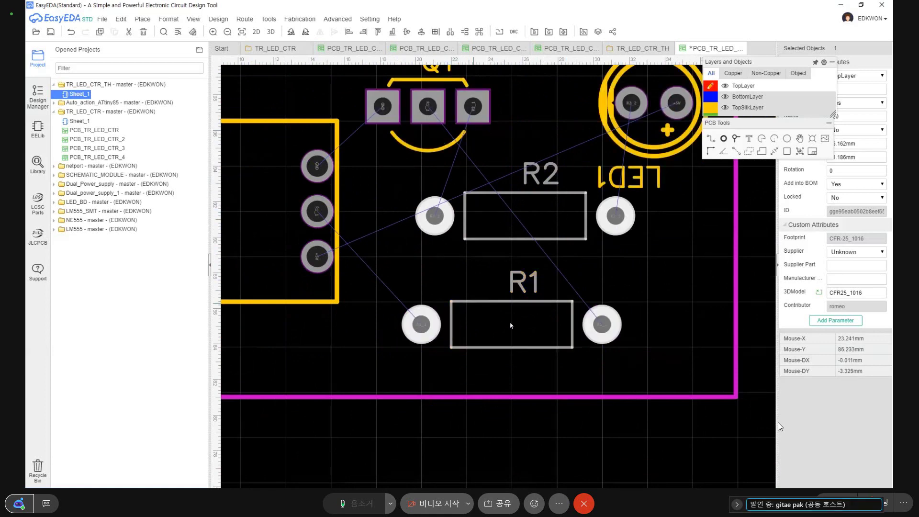
Step: Try R1 closer to J2's pads, just below R2, cycling through its rotations
left_click_drag(505, 319, 469, 246)
key("space")
key("space")
key("space")
key("space")
scroll(476, 206, "up", 2)
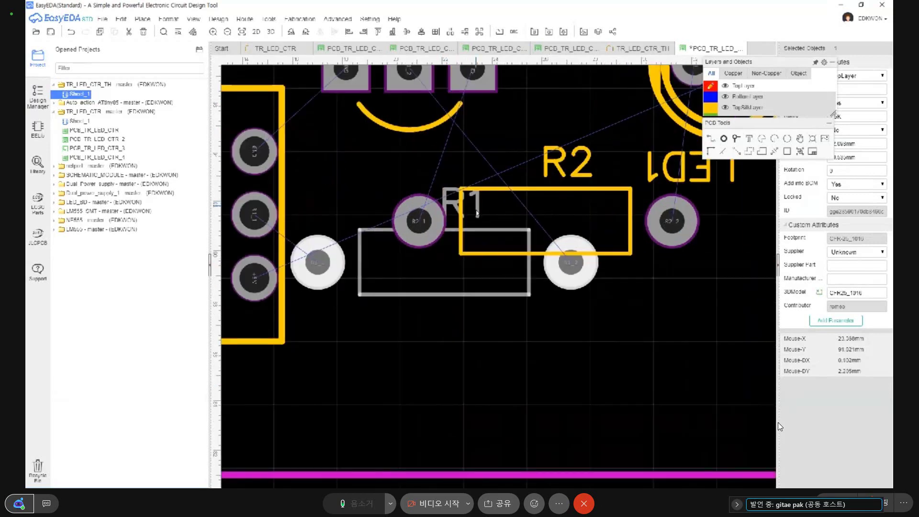
right_click_drag(476, 206, 488, 335)
scroll(442, 290, "down", 4)
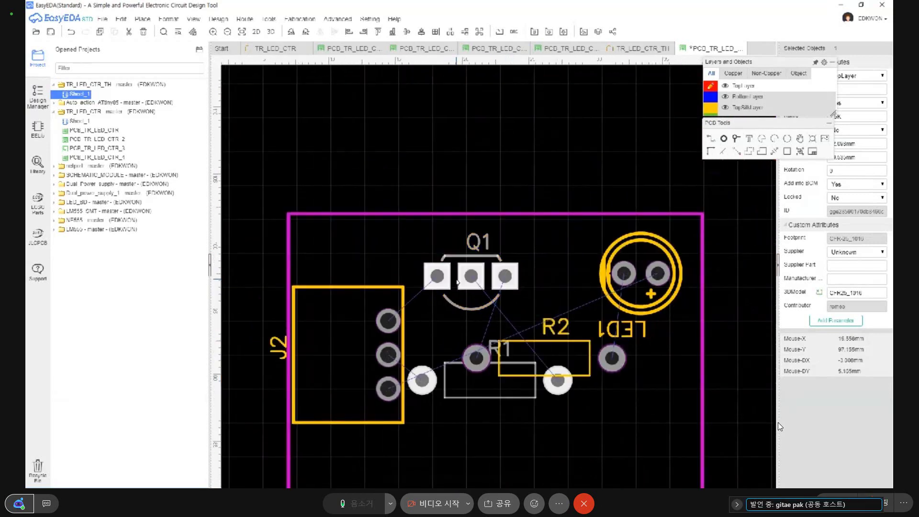
Step: Try Q1 rotated to 270° and shifted toward LED1
left_click_drag(442, 291, 495, 275)
key("space")
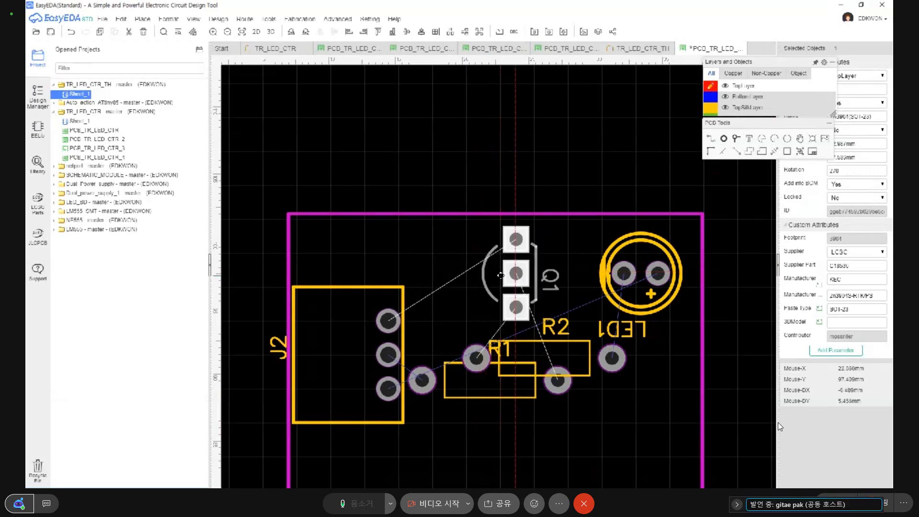
left_click_drag(498, 272, 498, 271)
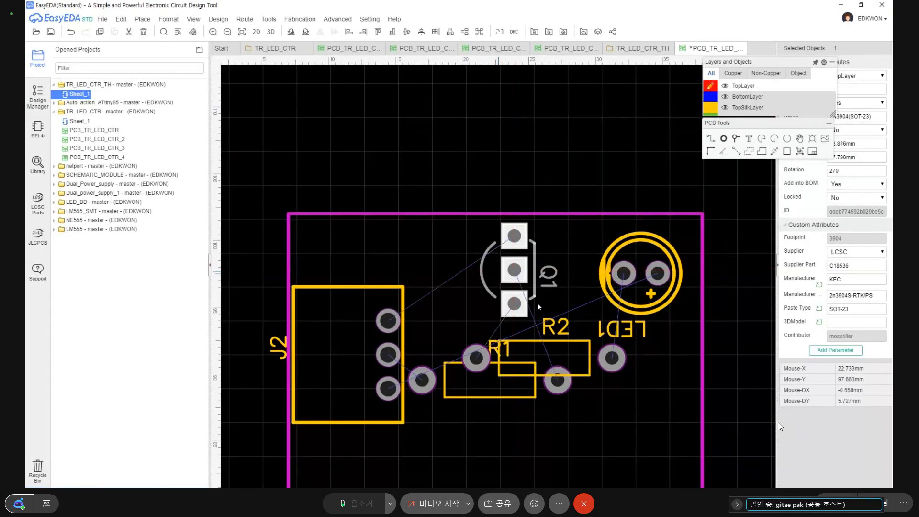
right_click_drag(578, 374, 533, 319)
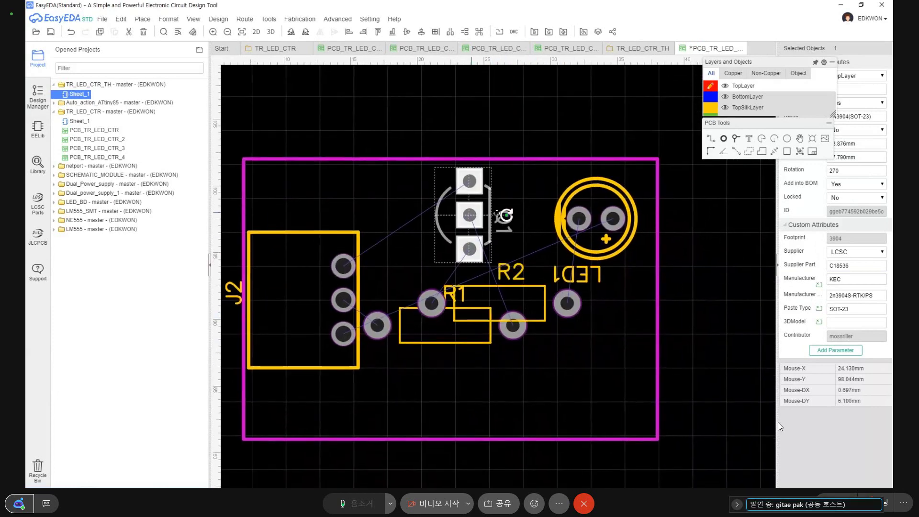
left_click_drag(505, 215, 549, 211)
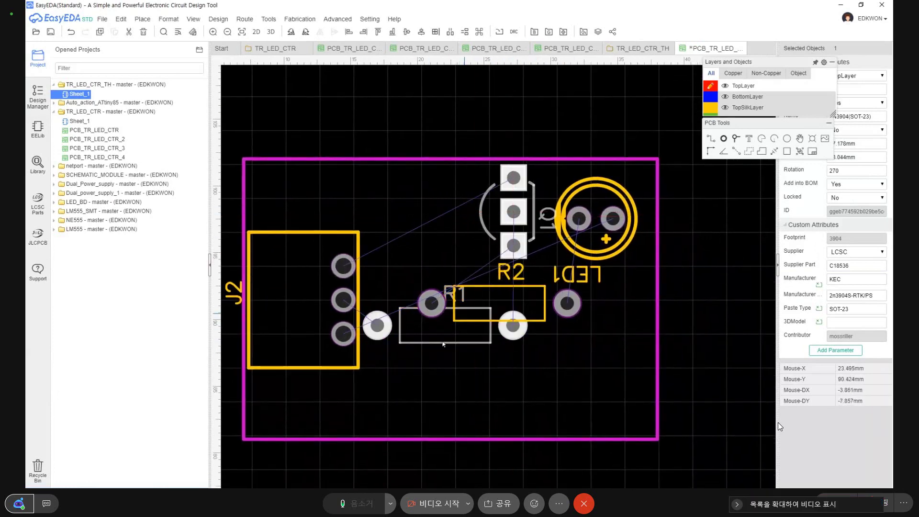
Step: Spread R1 and R2 apart below Q1, and rotate Q1 to 0° directly above R1
left_click_drag(443, 343, 519, 278)
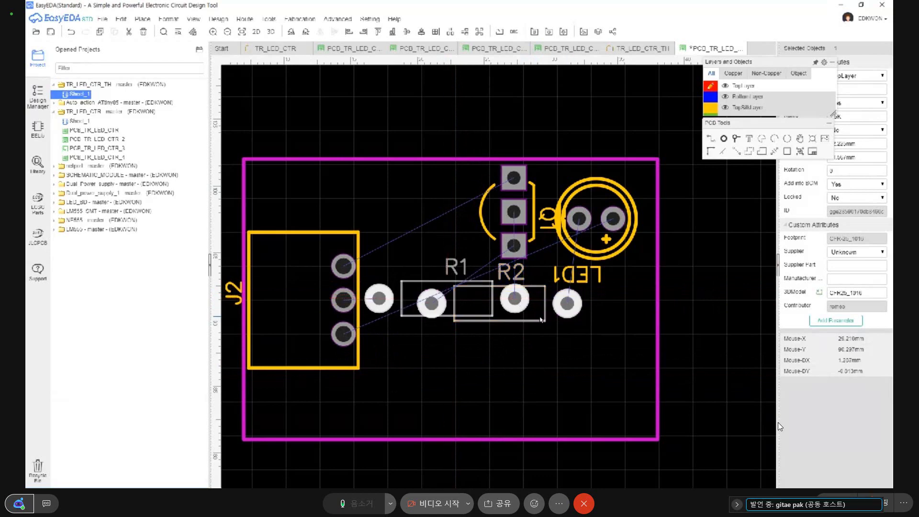
left_click_drag(542, 319, 578, 398)
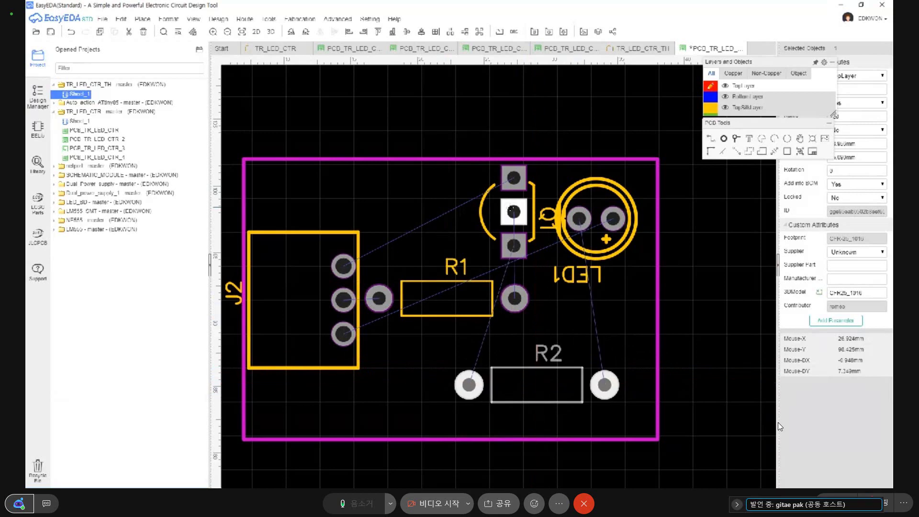
left_click_drag(513, 212, 469, 202)
key("space")
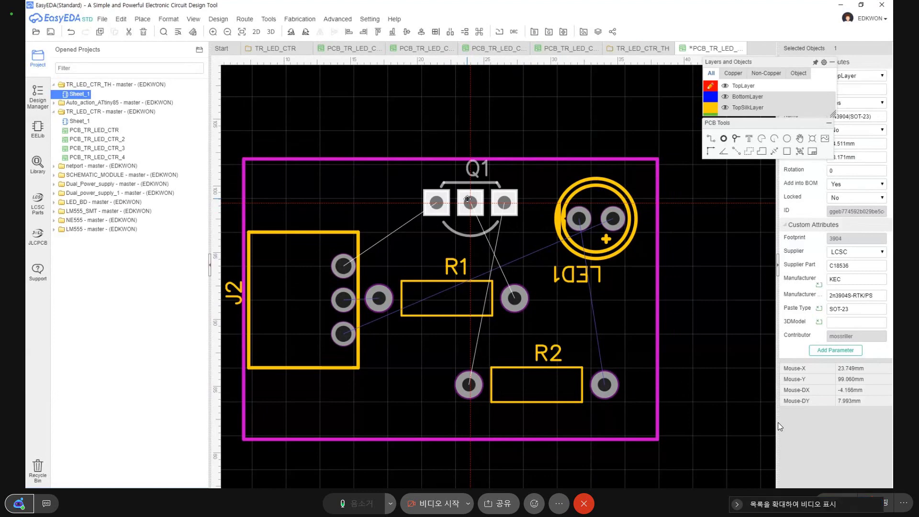
left_click_drag(468, 199, 444, 219)
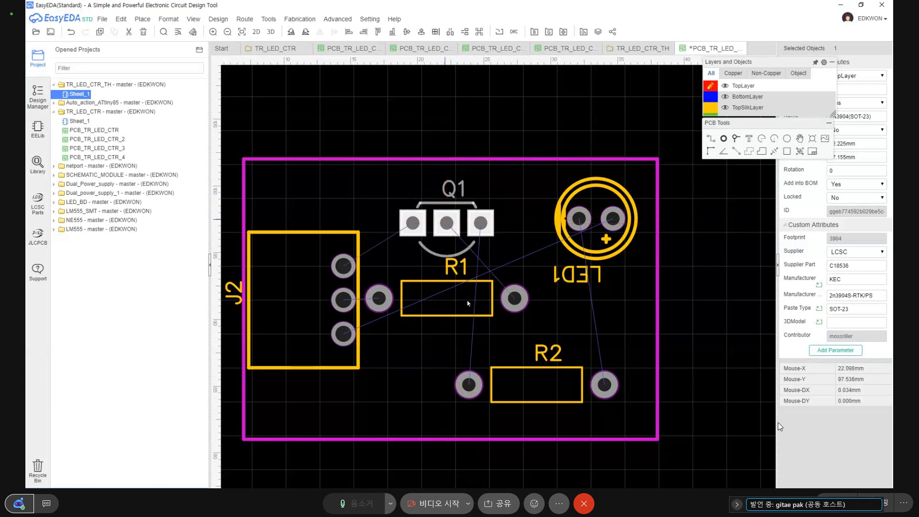
Step: Stack the parts between J2 and LED1 with R2 at the top, Q1 in the middle and R1 at the bottom
left_click_drag(454, 308, 463, 356)
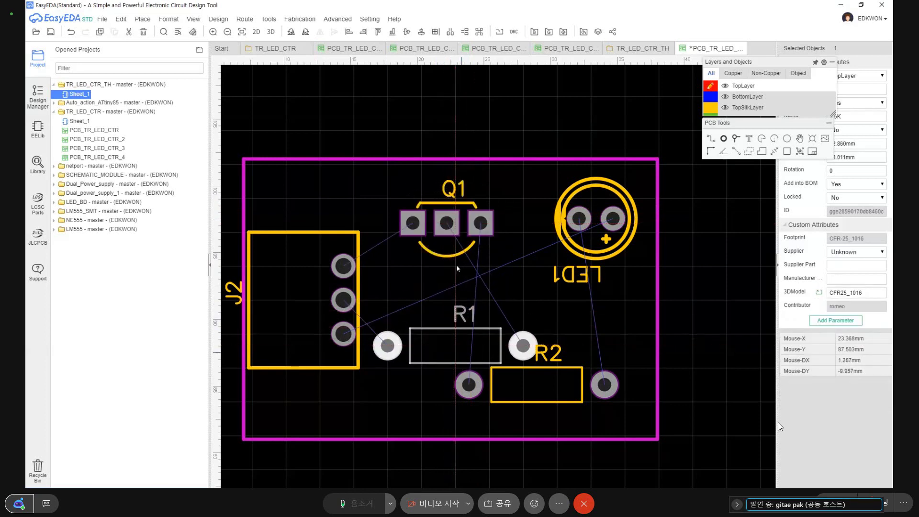
left_click_drag(445, 222, 449, 247)
left_click_drag(536, 385, 455, 193)
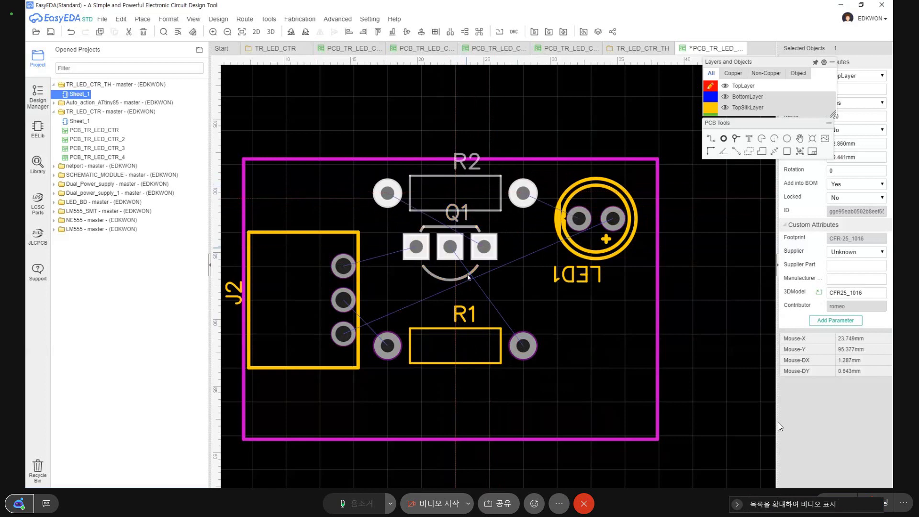
left_click_drag(452, 279, 450, 278)
left_click_drag(455, 193, 456, 217)
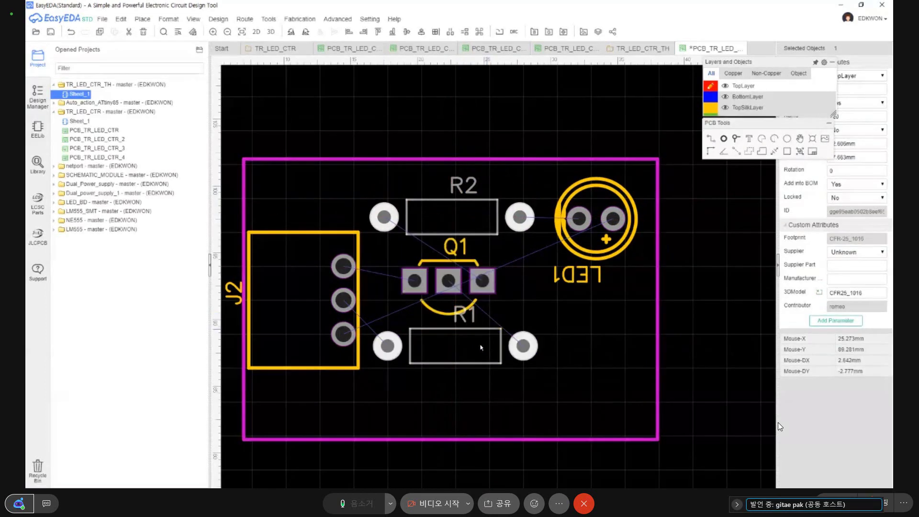
left_click_drag(476, 345, 482, 363)
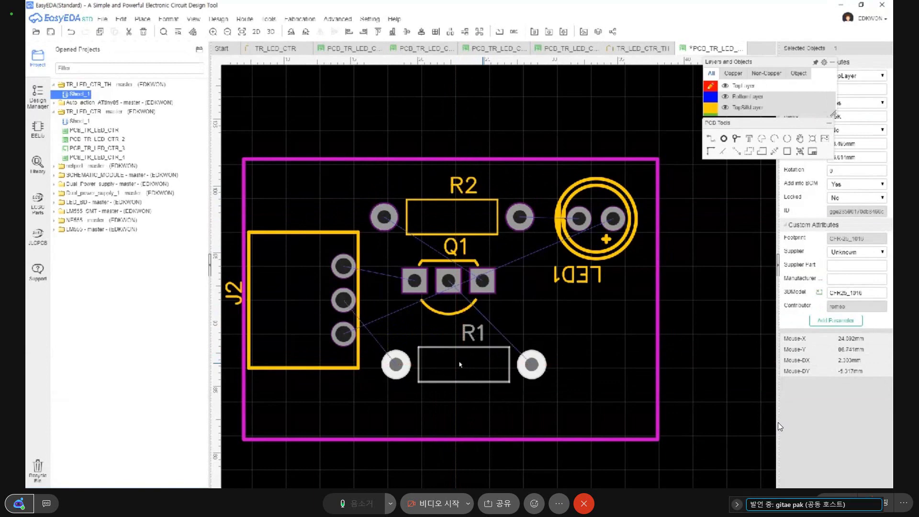
Step: Shift Q1 slightly down toward R1, keeping it between R2 and R1
left_click_drag(448, 281, 455, 297)
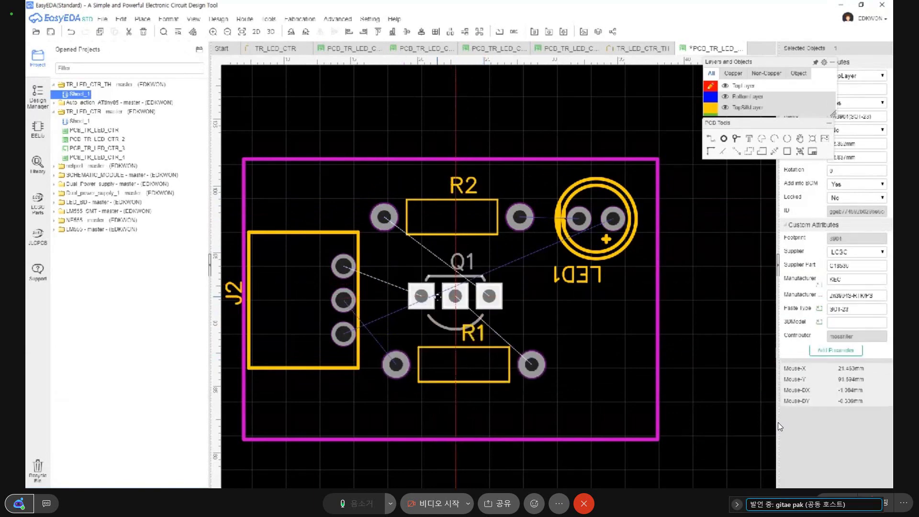
scroll(492, 297, "up", 3)
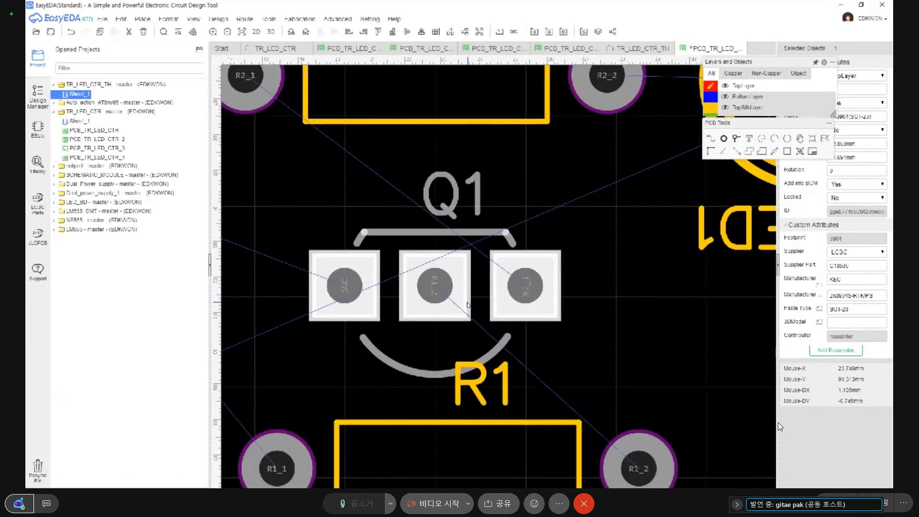
scroll(441, 293, "down", 1)
scroll(400, 316, "down", 1)
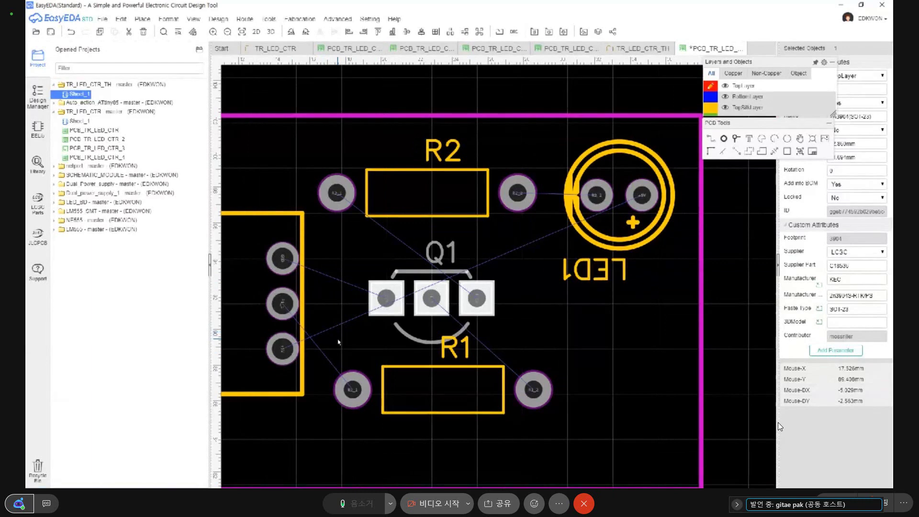
right_click_drag(338, 342, 385, 352)
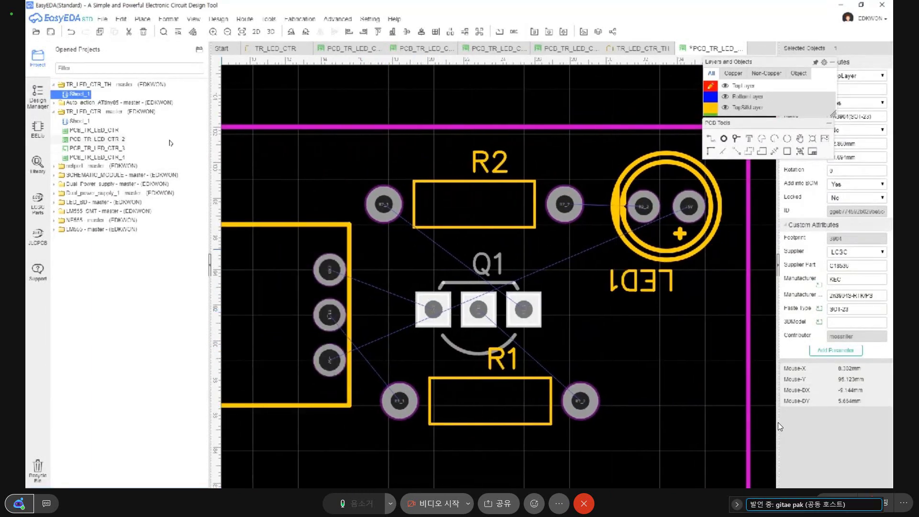
left_click(382, 263)
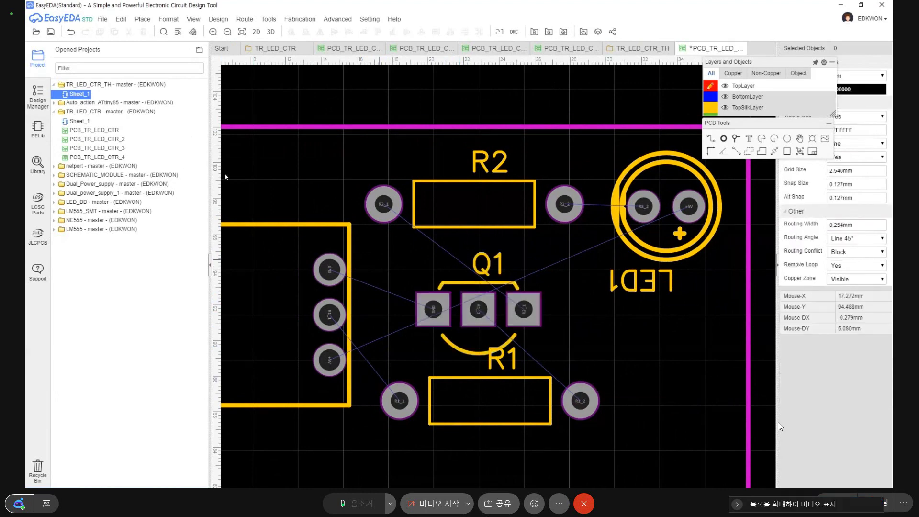
Step: Hide the ratline of the GND net in the design's net list
left_click(37, 128)
left_click(38, 96)
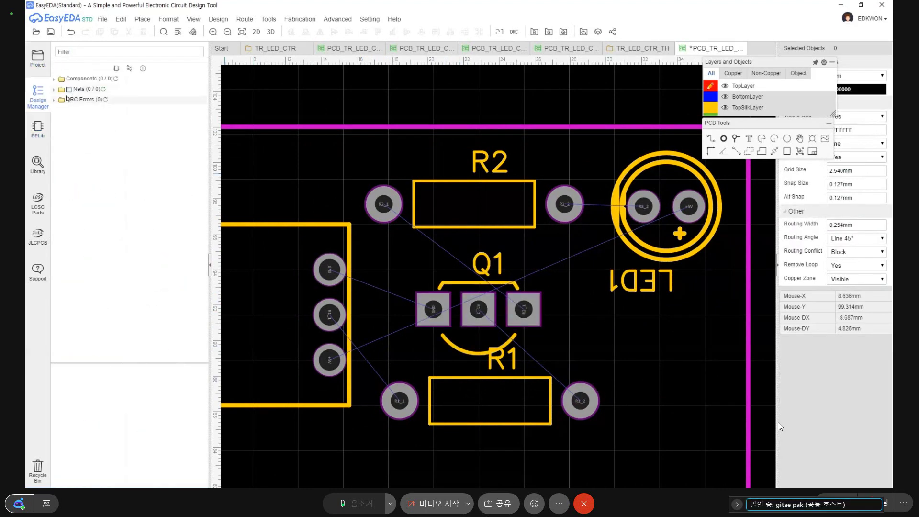
left_click(54, 91)
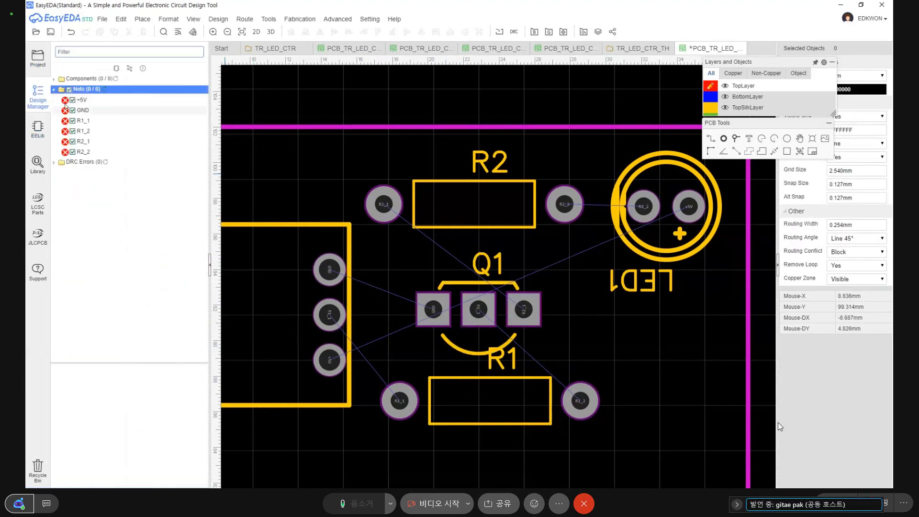
left_click(72, 110)
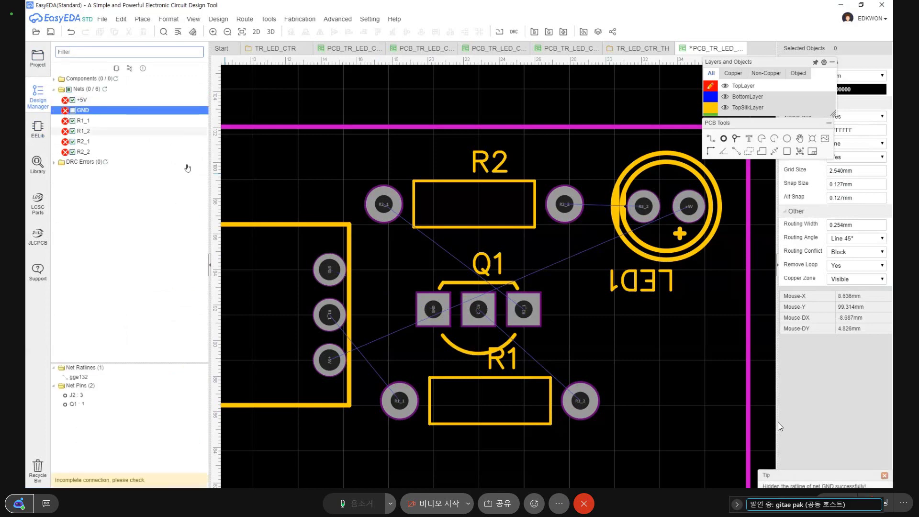
Step: Move Q1 up close beneath R2, and move R1 up close beneath Q1
right_click_drag(530, 352, 477, 350)
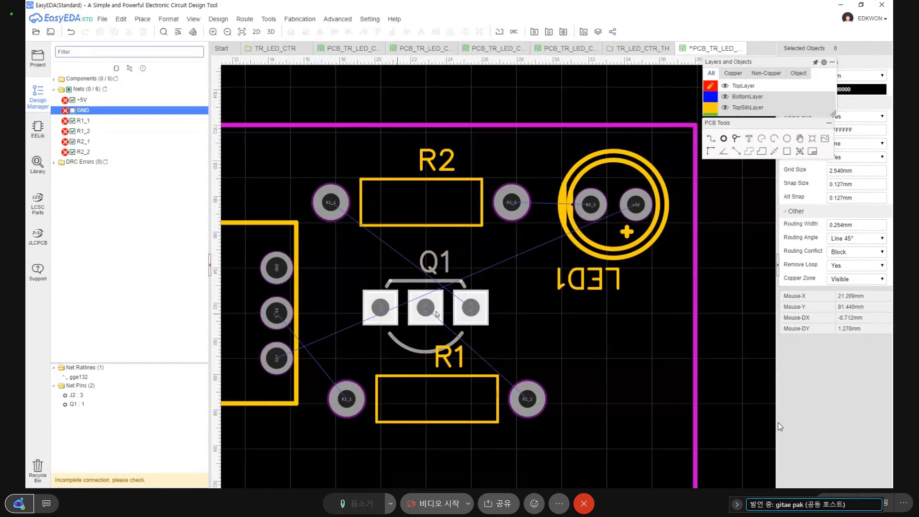
left_click_drag(420, 306, 410, 276)
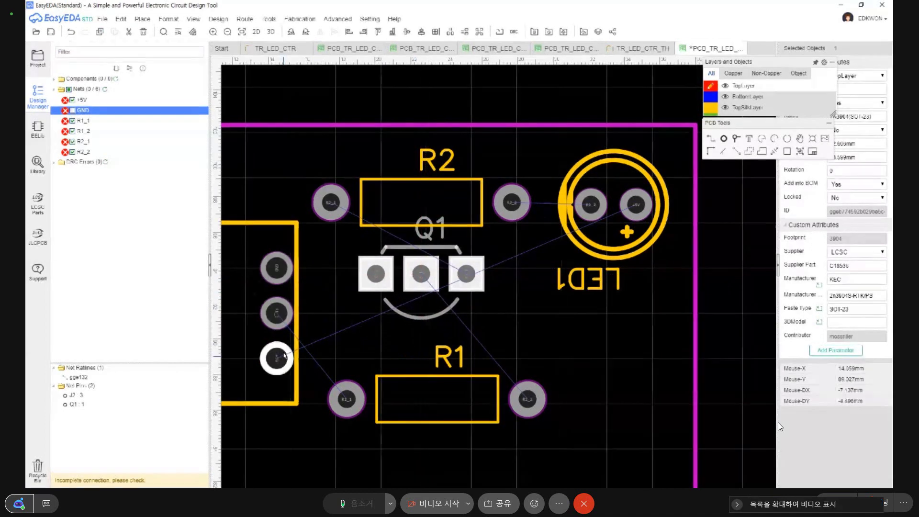
right_click_drag(386, 353, 427, 342)
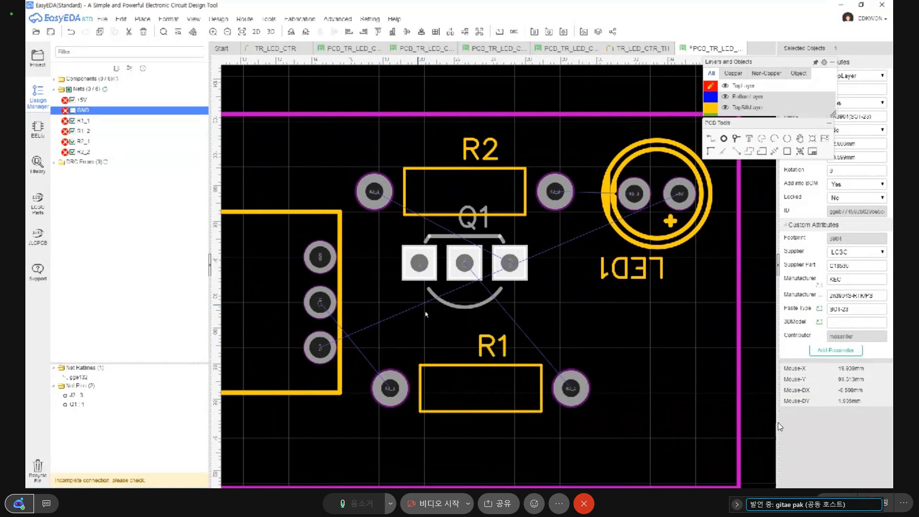
left_click_drag(475, 369, 486, 348)
right_click_drag(574, 324, 560, 330)
left_click_drag(489, 355, 480, 356)
scroll(480, 356, "down", 1)
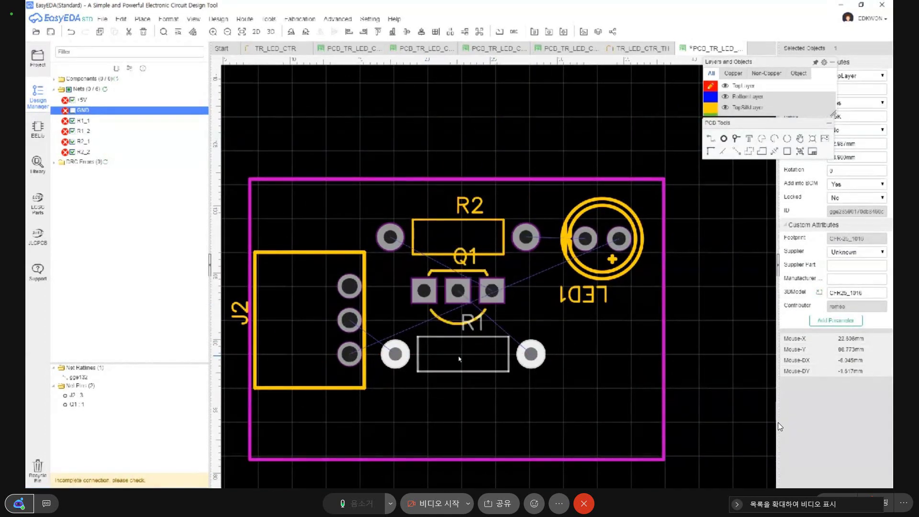
left_click(365, 296)
scroll(365, 296, "up", 4)
scroll(364, 296, "down", 3)
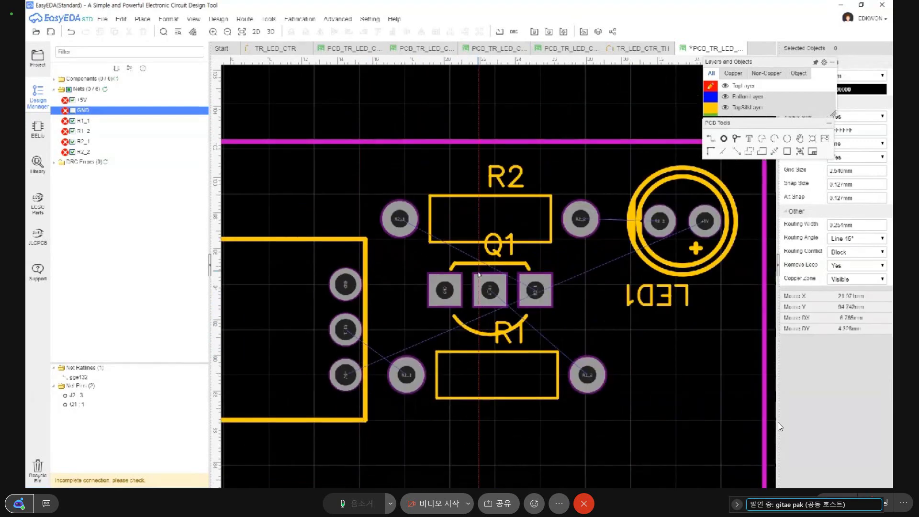
scroll(479, 274, "down", 2)
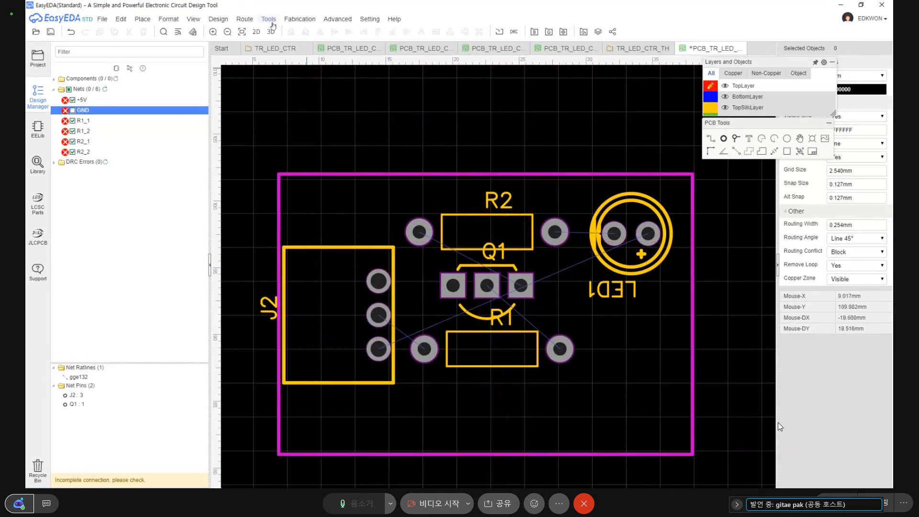
Step: Look up the board's design rule settings and leave them as they are
left_click(218, 20)
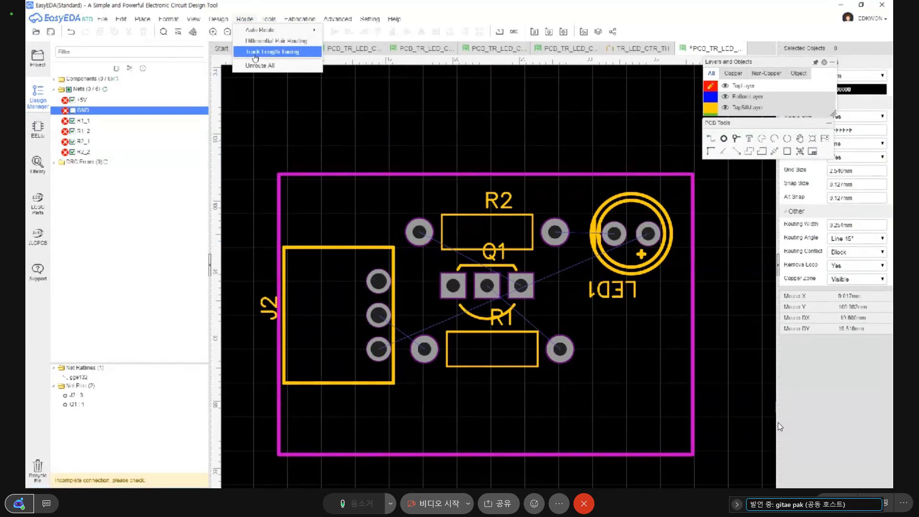
mouse_move(225, 25)
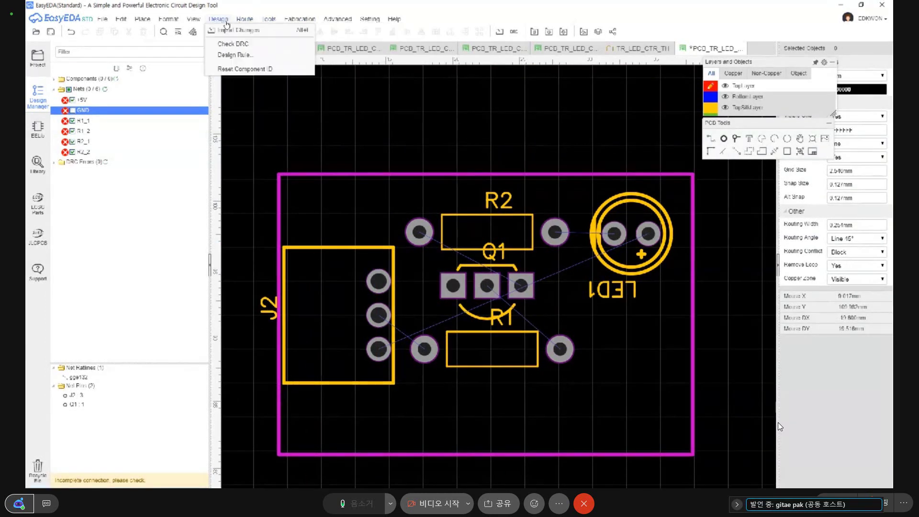
left_click(231, 56)
key("Escape")
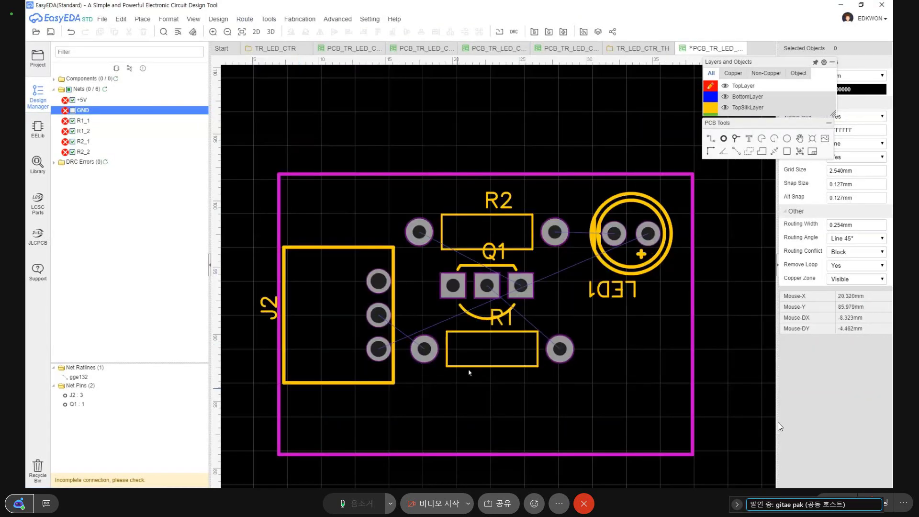
Step: Try routing J2's middle pad to R1 and R1's other pad to Q1's middle pad on TopLayer, and undo both tracks
scroll(414, 320, "up", 4)
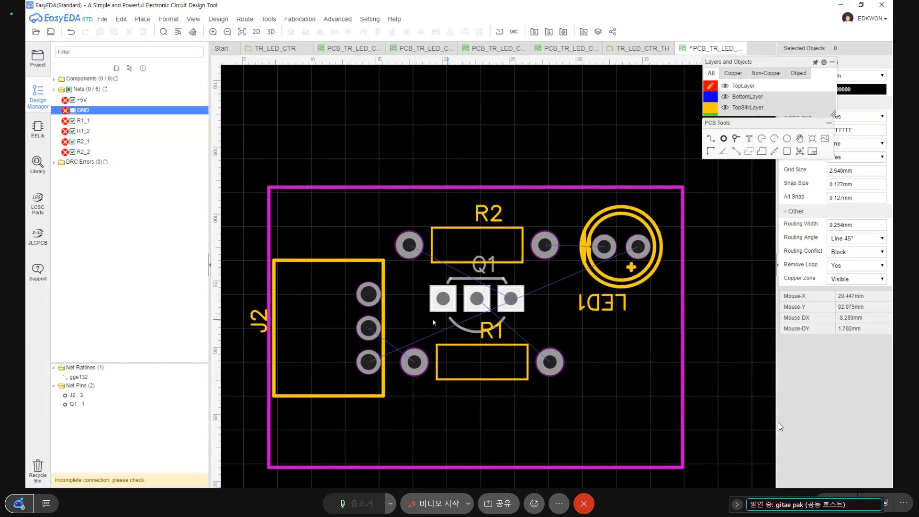
right_click_drag(432, 375, 388, 320)
scroll(387, 320, "down", 5)
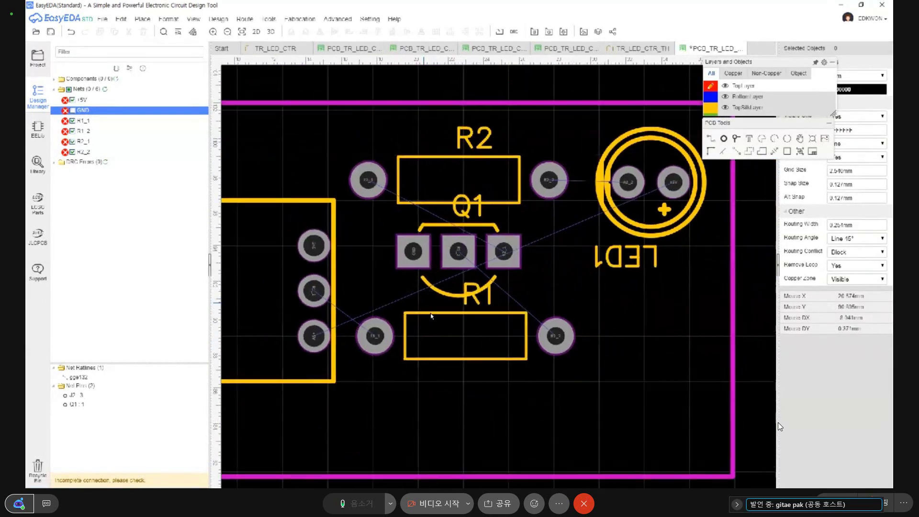
key("w")
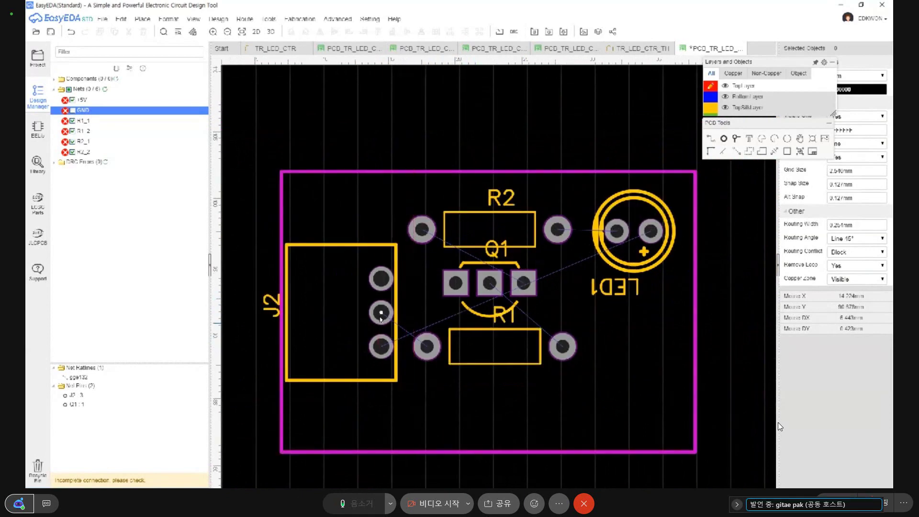
left_click(380, 312)
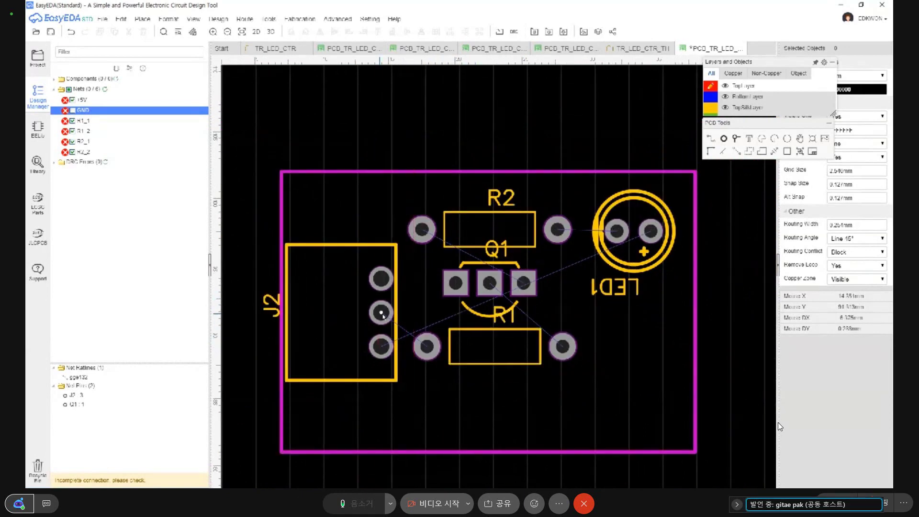
left_click(427, 345)
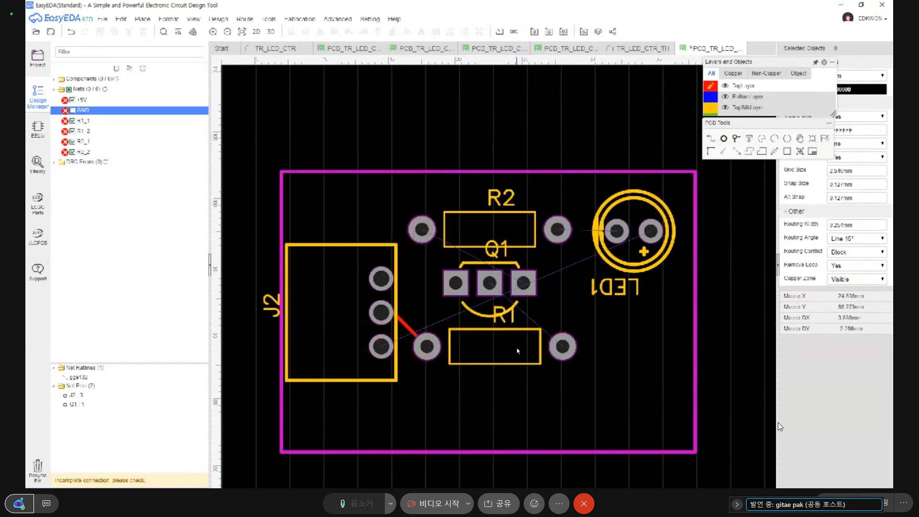
left_click(562, 346)
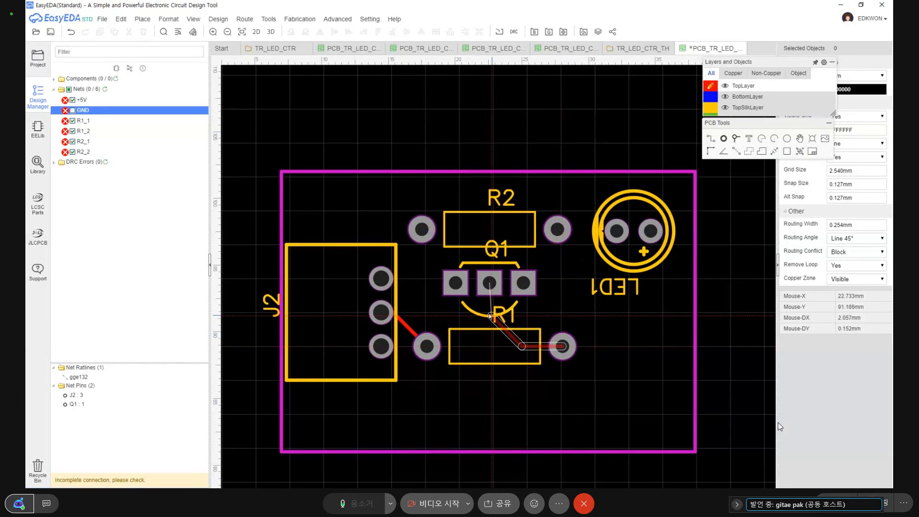
left_click(489, 284)
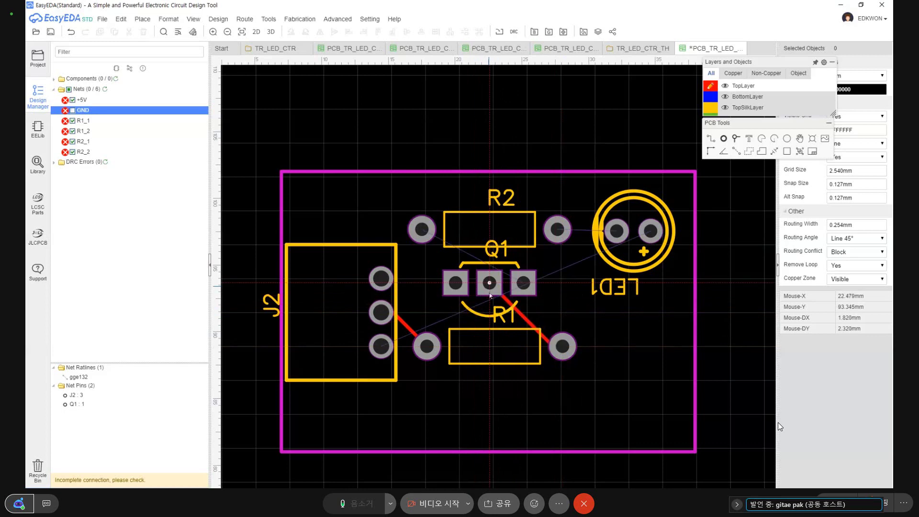
scroll(490, 296, "up", 4)
scroll(417, 291, "down", 3)
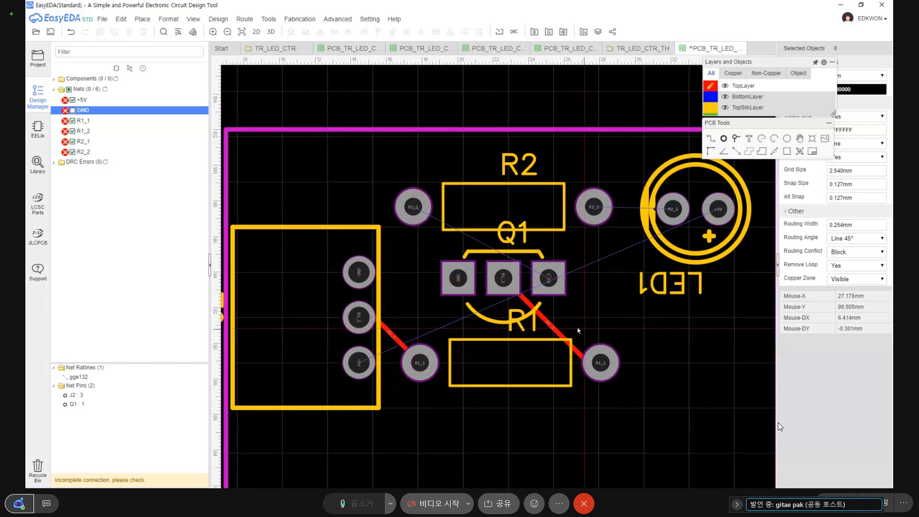
key("ctrl+z")
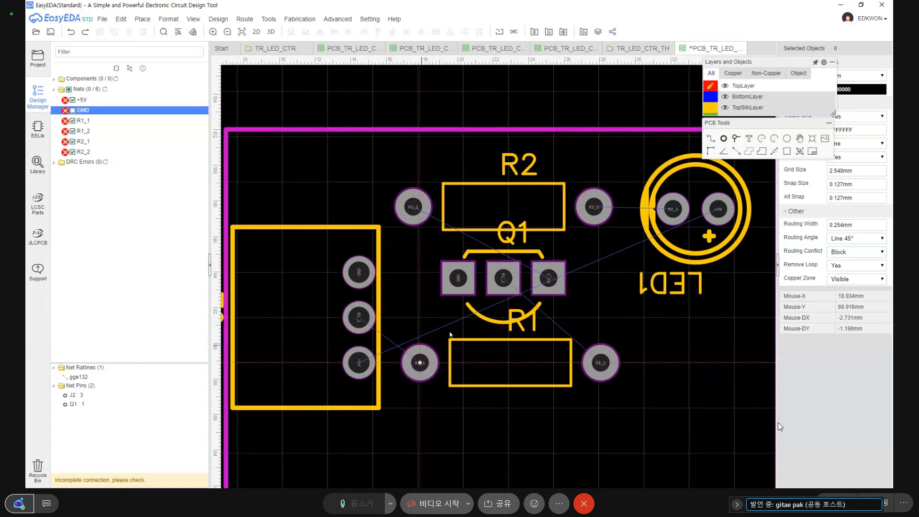
Step: On BottomLayer, route the R1_1 track from J2's middle pad to R1 and the R1_2 track from R1 to Q1's middle pad
key("b")
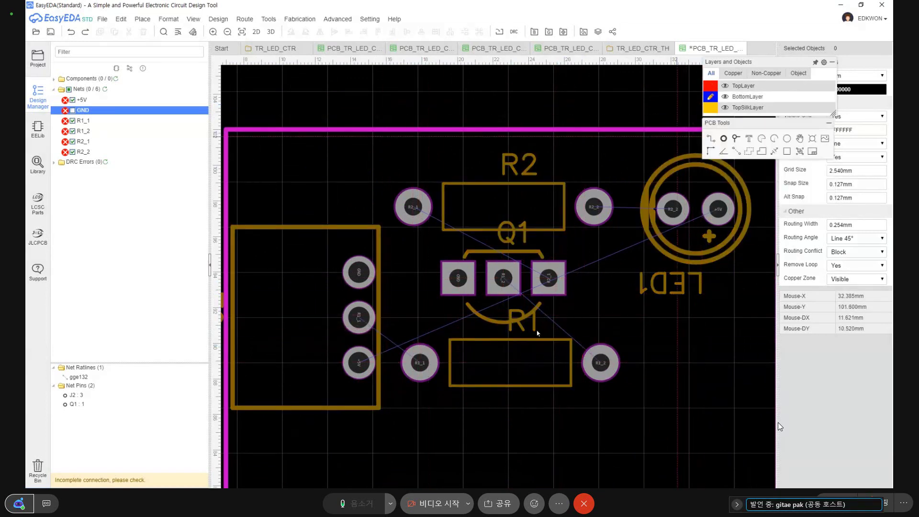
left_click(358, 317)
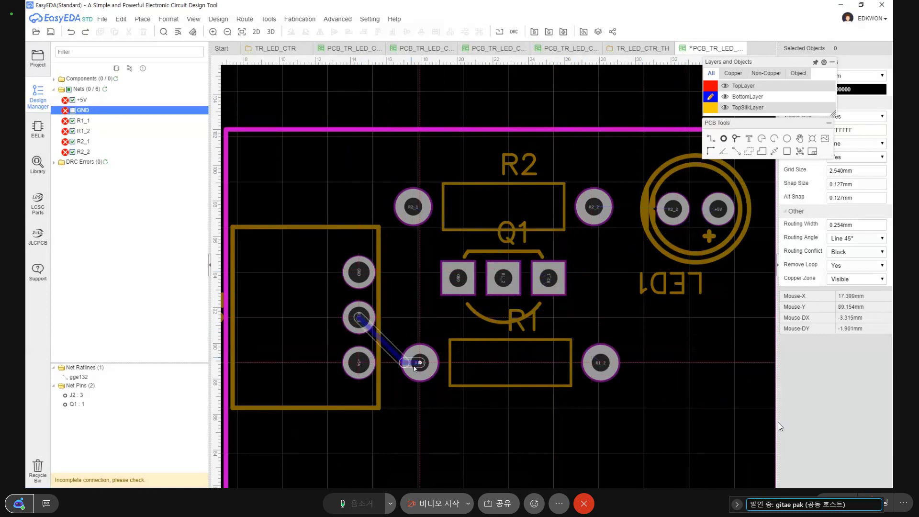
left_click(416, 365)
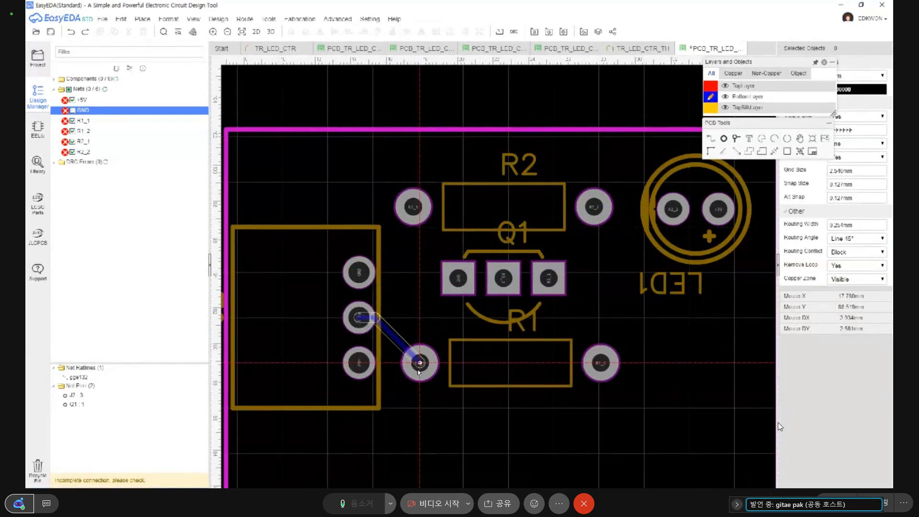
left_click(600, 363)
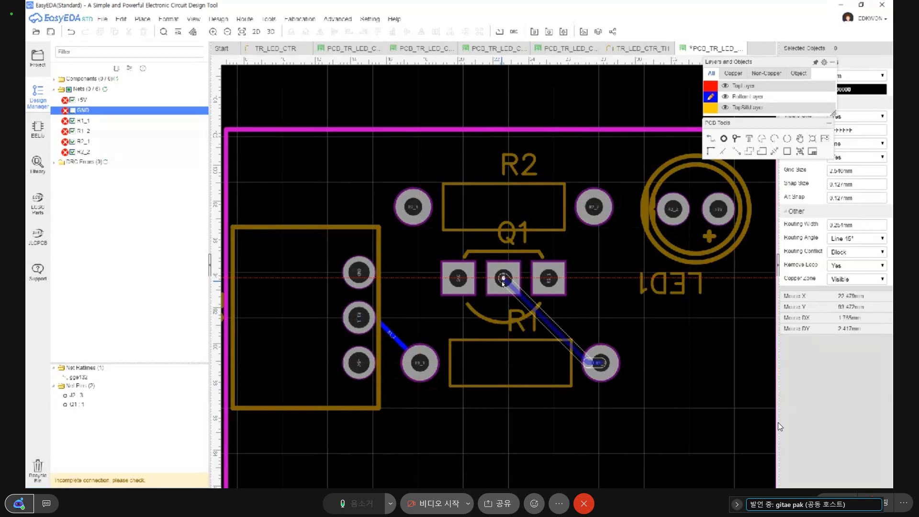
left_click(503, 278)
scroll(503, 278, "up", 4)
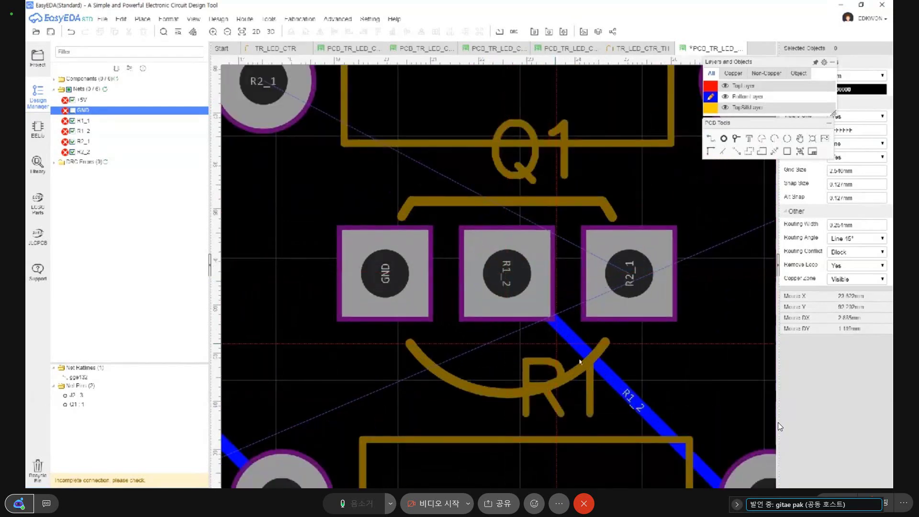
scroll(636, 389, "down", 4)
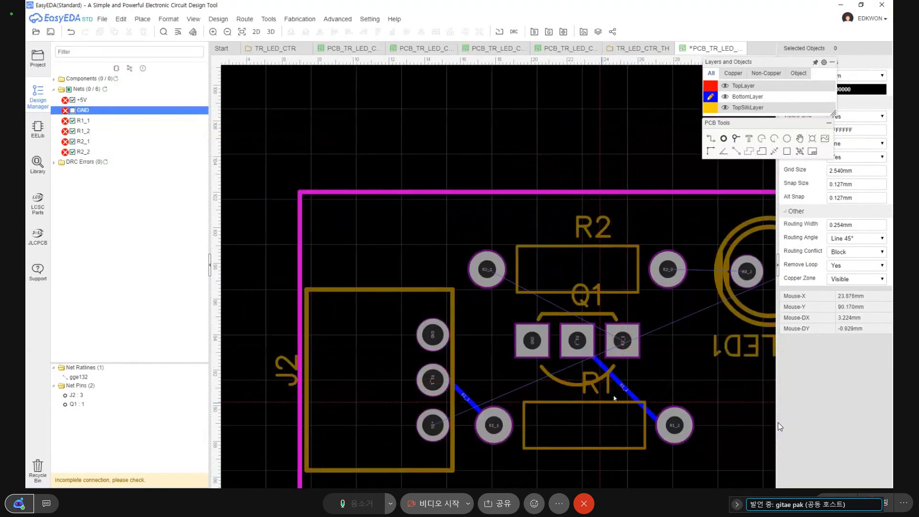
Step: Reshape the R1_2 track to run straight down from Q1's middle pad, diagonally, and horizontally into R1's pad
scroll(636, 389, "up", 4)
left_click_drag(625, 389, 565, 419)
scroll(550, 412, "down", 4)
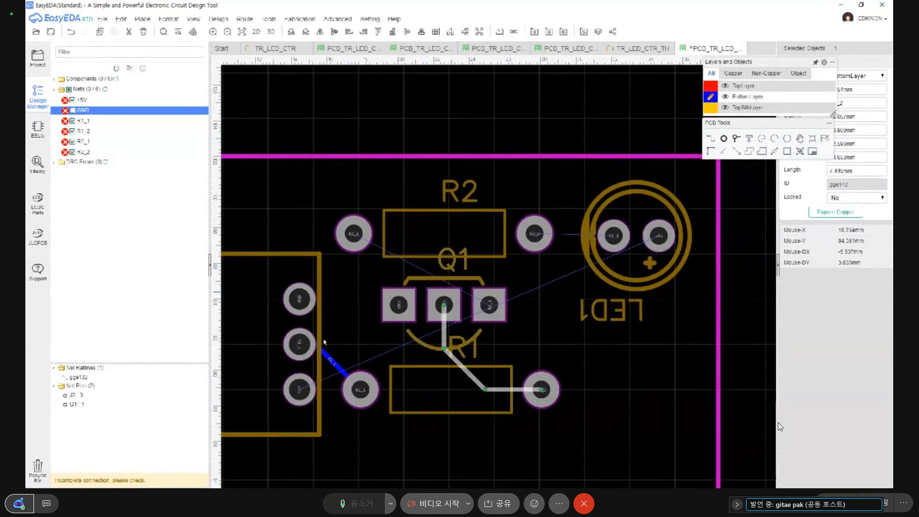
Step: Route the +5V track on BottomLayer from J2's lowest pad, passing below R1, up to LED1's +5V pad
key("w")
left_click(308, 403)
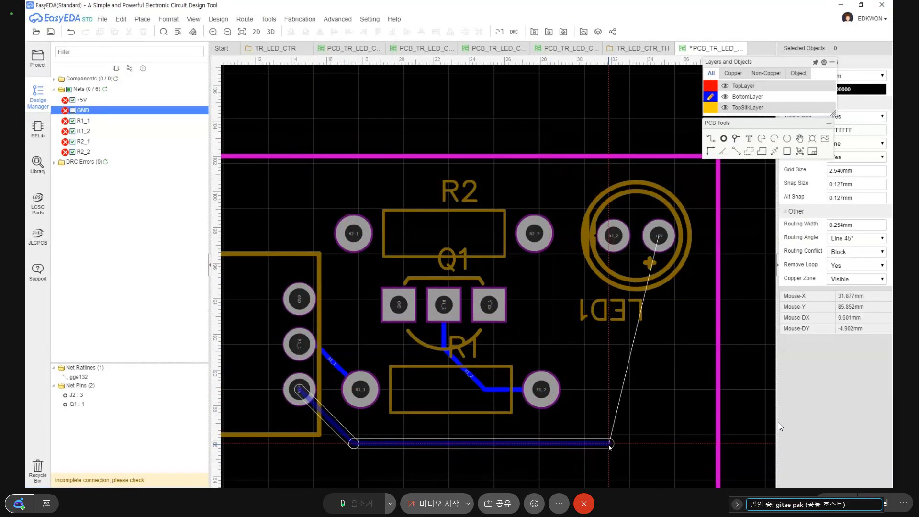
left_click(610, 443)
left_click(658, 236)
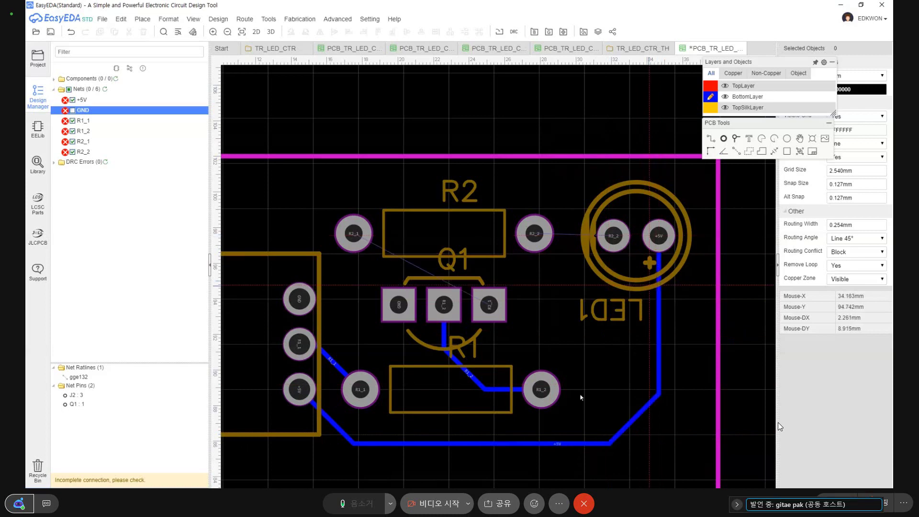
Step: Set the width of the +5V track on BottomLayer to 0.4 mm
left_click(432, 443)
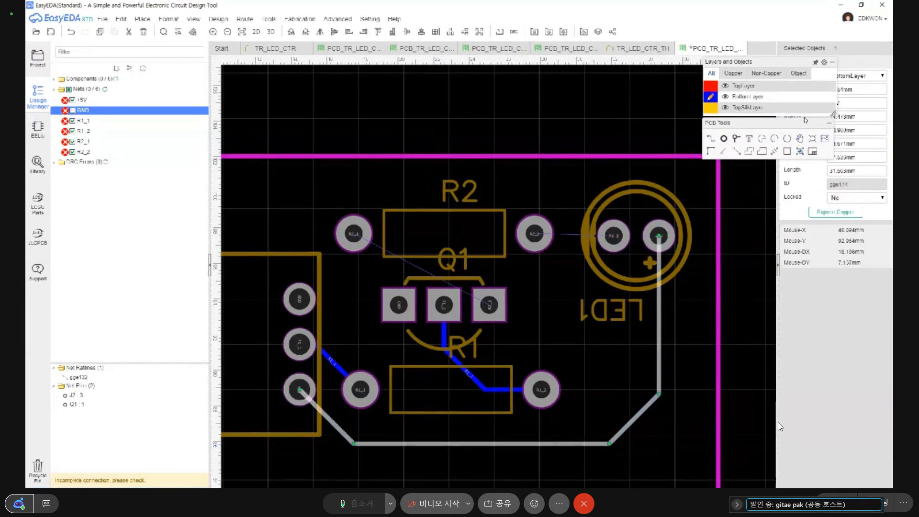
mouse_move(797, 71)
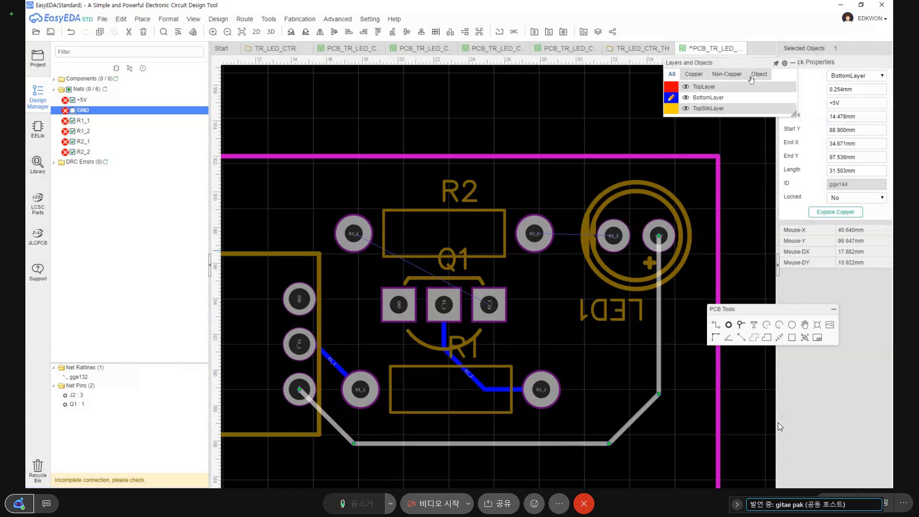
left_click(859, 89)
type("0.4")
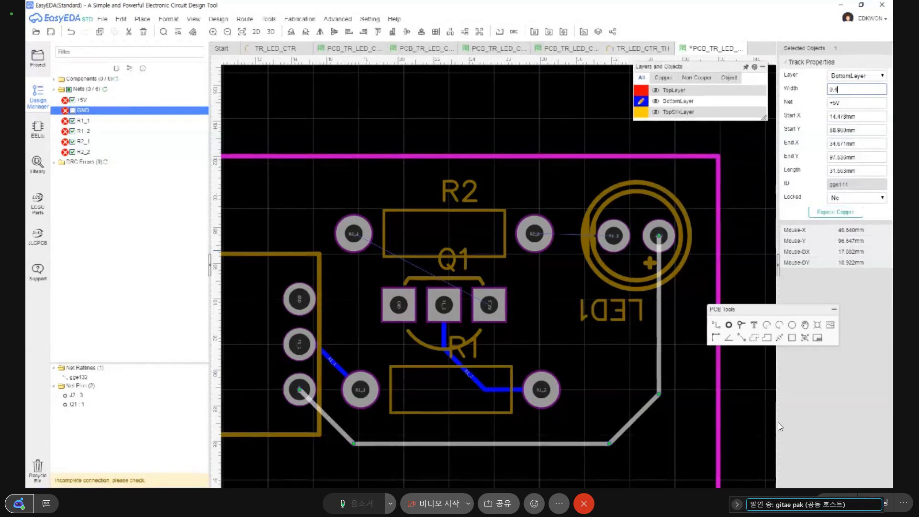
key("Return")
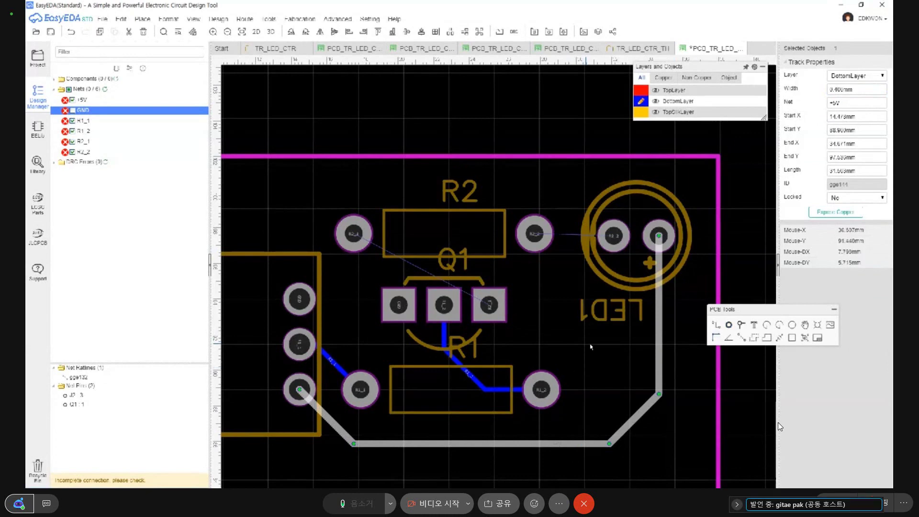
Step: Route the R2_2 track on BottomLayer between LED1's R2_2 pad and R2's facing pad
left_click(613, 236)
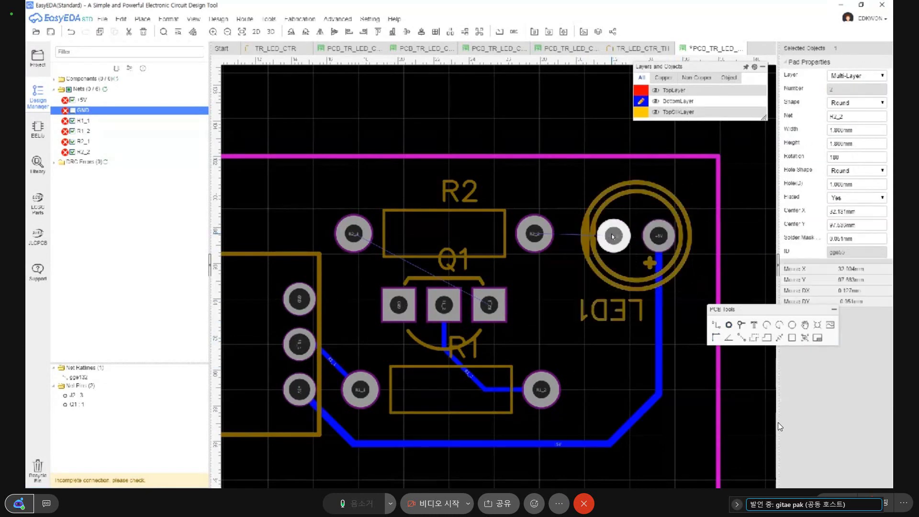
key("Escape")
left_click(566, 239)
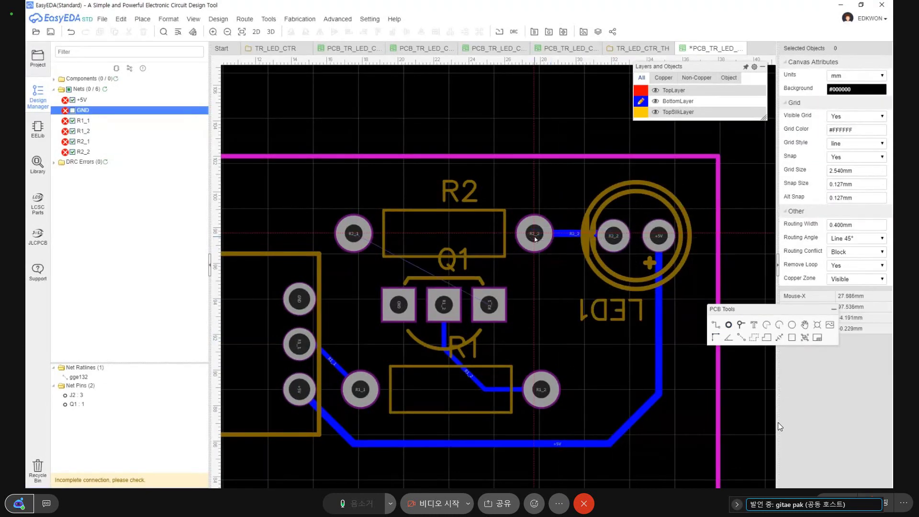
left_click(565, 238)
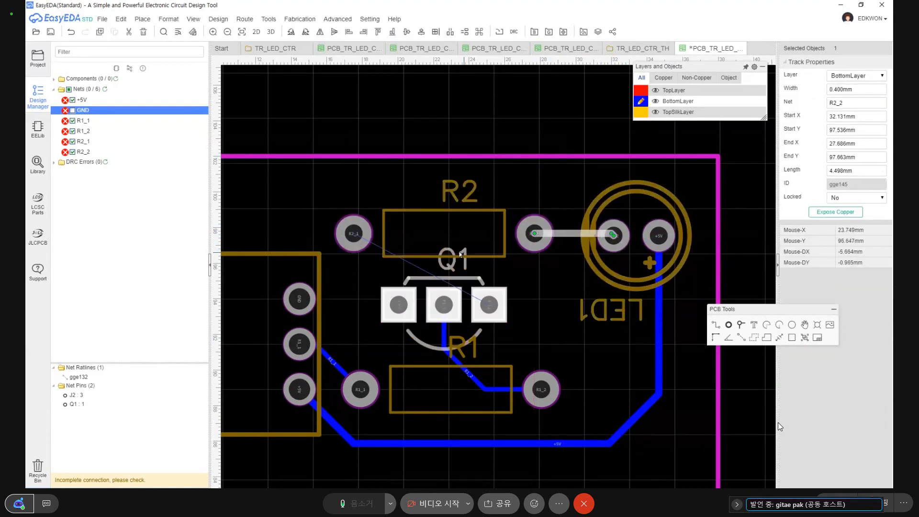
Step: Route the R2_1 track on BottomLayer from R2 to Q1's R2_1 pad, entering it straight down, and move the Q1 label aside
key("w")
left_click(353, 233)
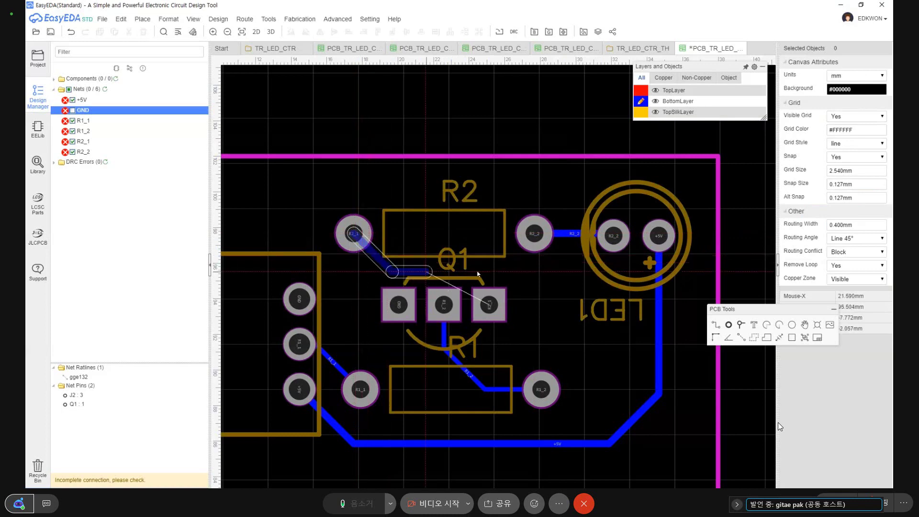
left_click(488, 306)
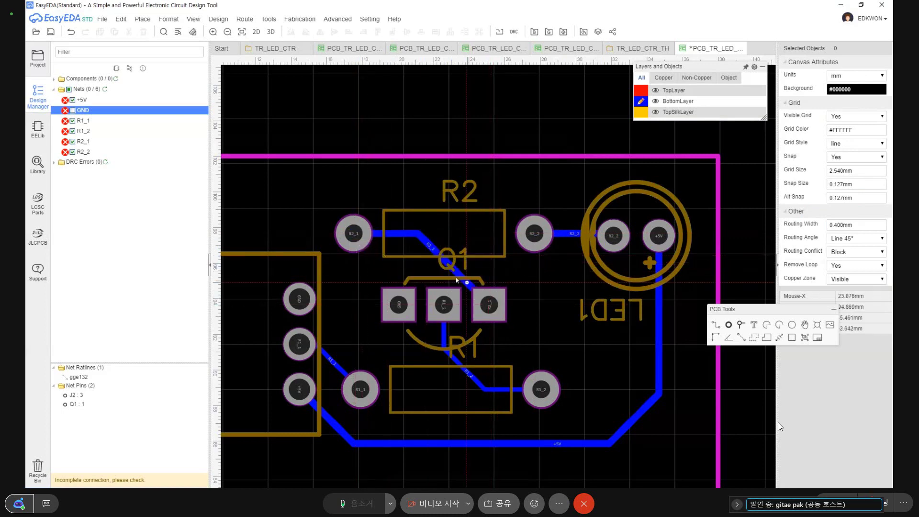
left_click_drag(447, 269, 498, 279)
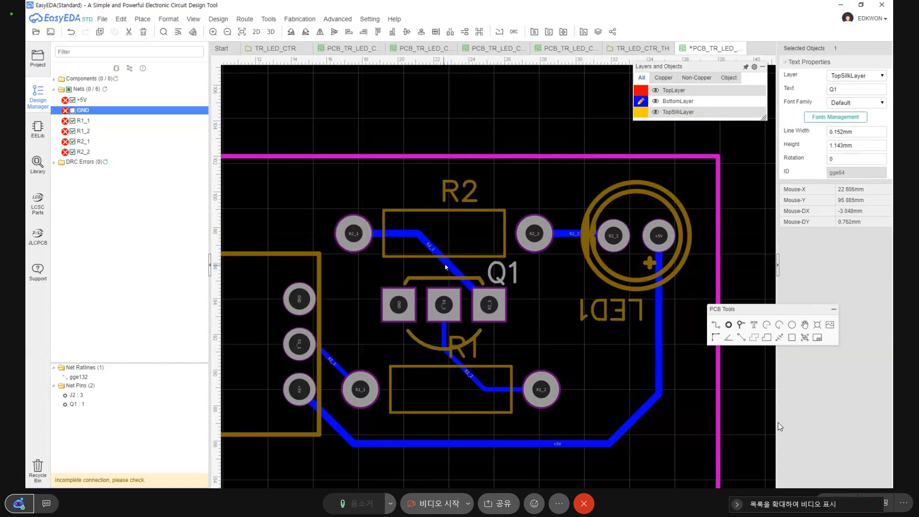
left_click_drag(445, 266, 473, 256)
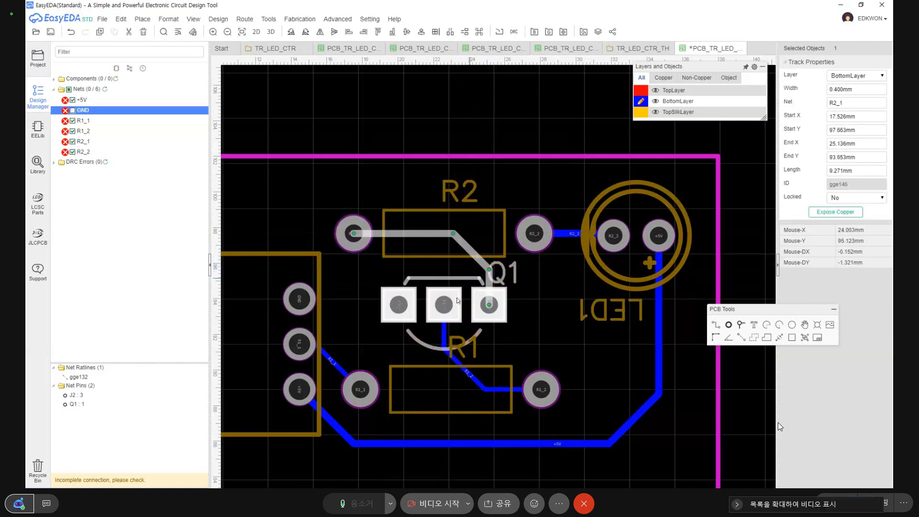
Step: Draw a copper area on BottomLayer assigned to the GND net, enclosing the whole board outline
scroll(421, 344, "down", 2)
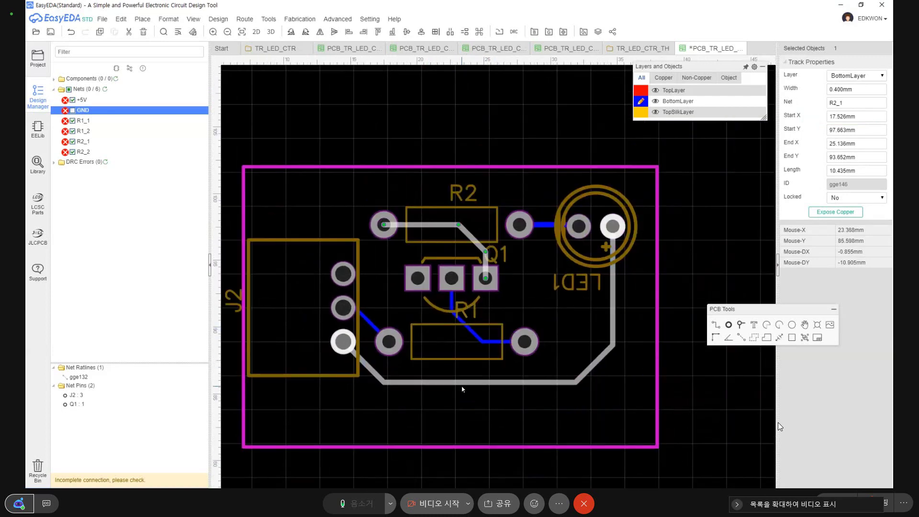
scroll(462, 385, "down", 1)
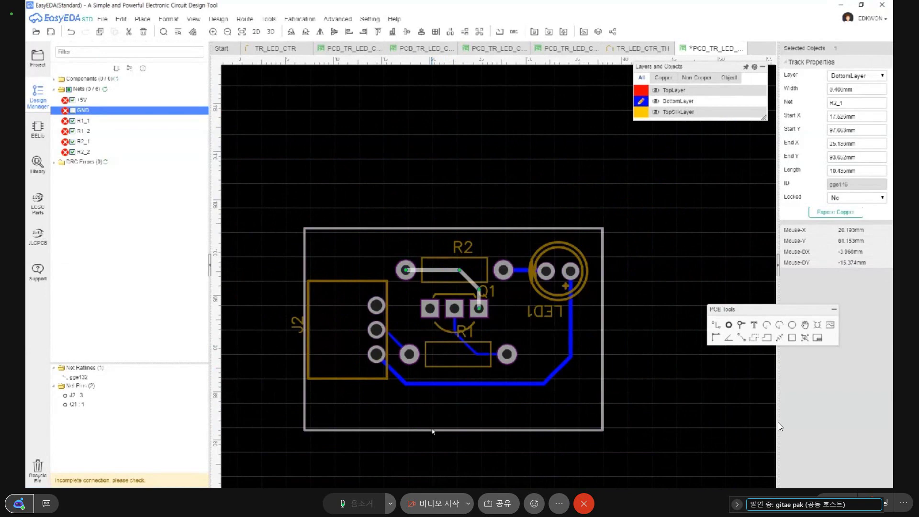
left_click(633, 142)
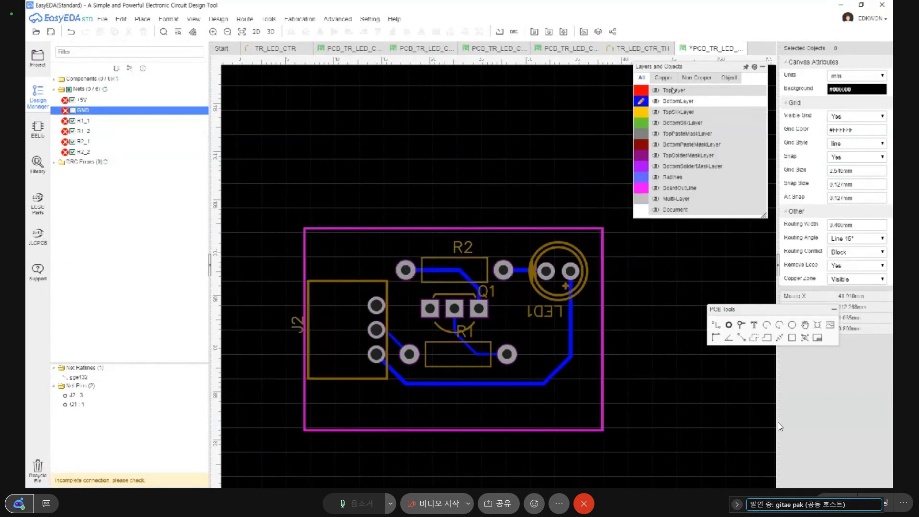
left_click(663, 78)
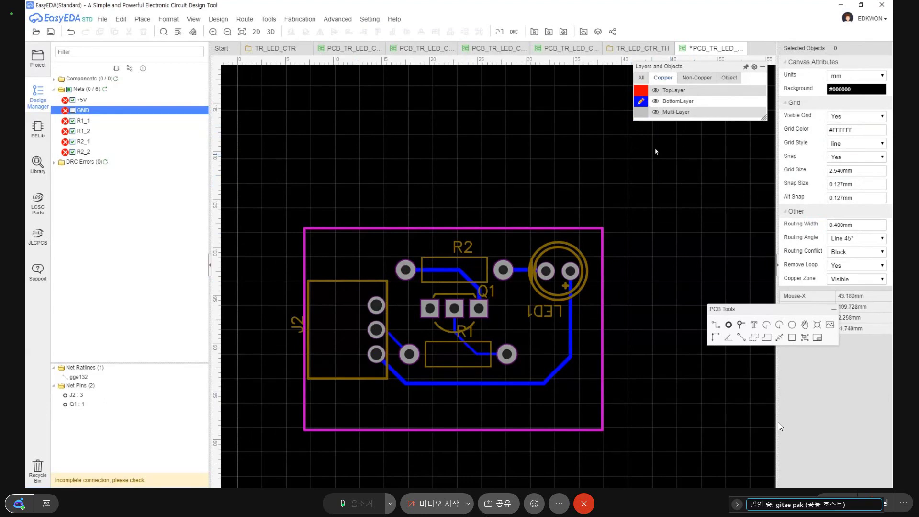
left_click(754, 337)
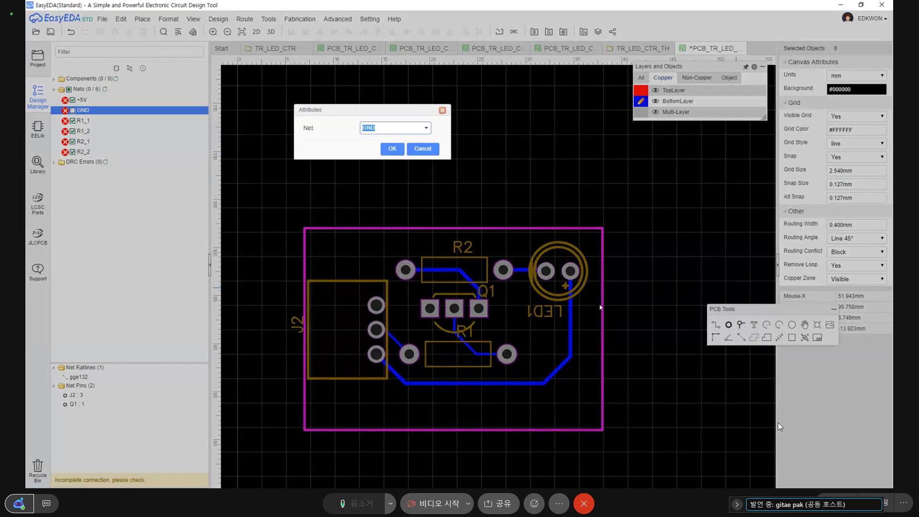
left_click(422, 149)
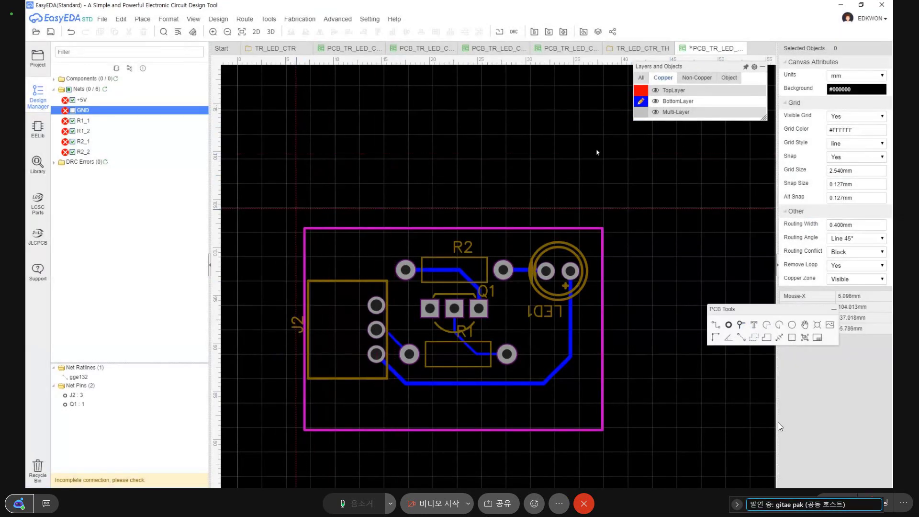
left_click(754, 337)
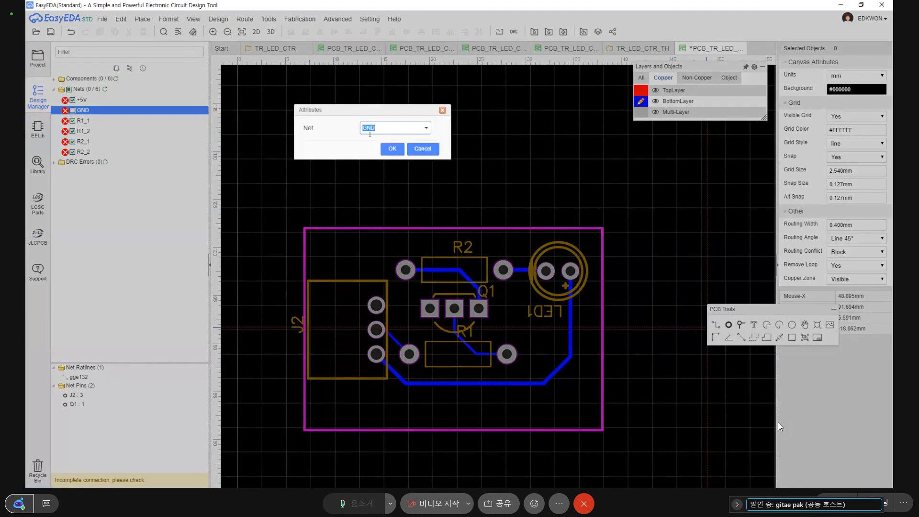
left_click(392, 149)
left_click(281, 199)
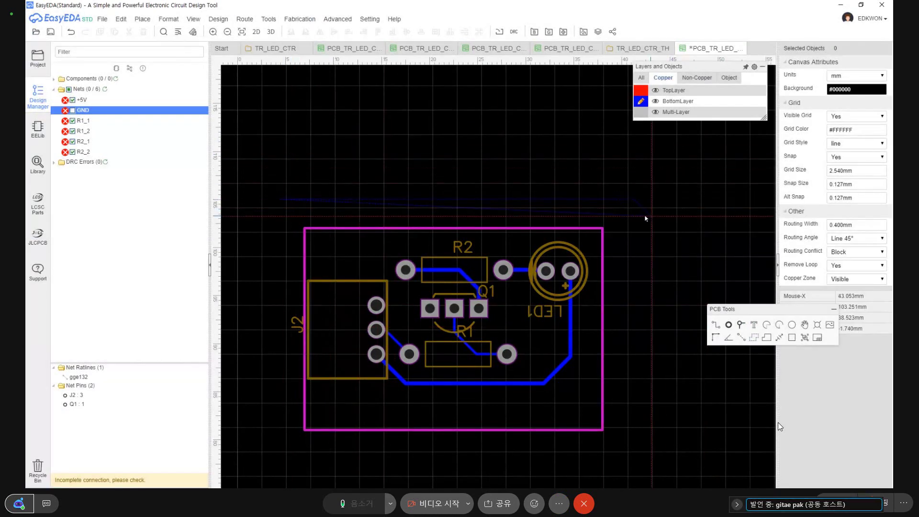
left_click(634, 215)
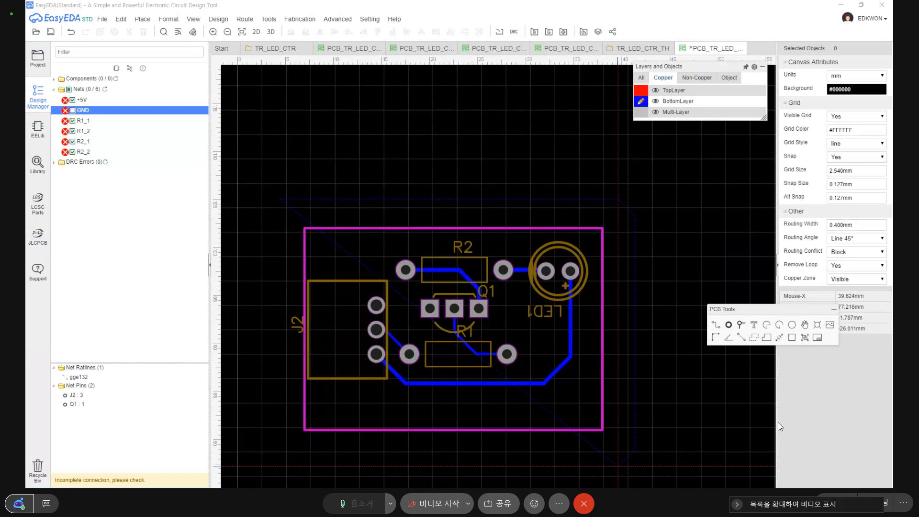
left_click(617, 465)
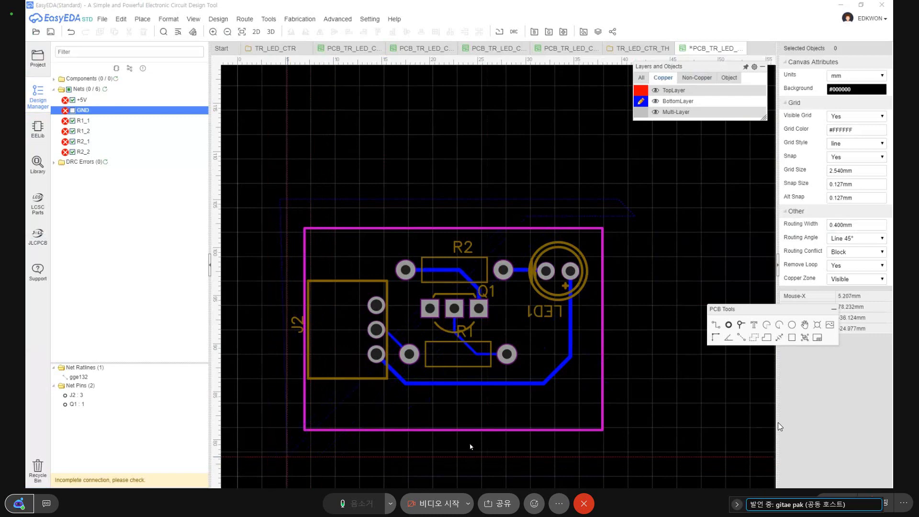
left_click(634, 457)
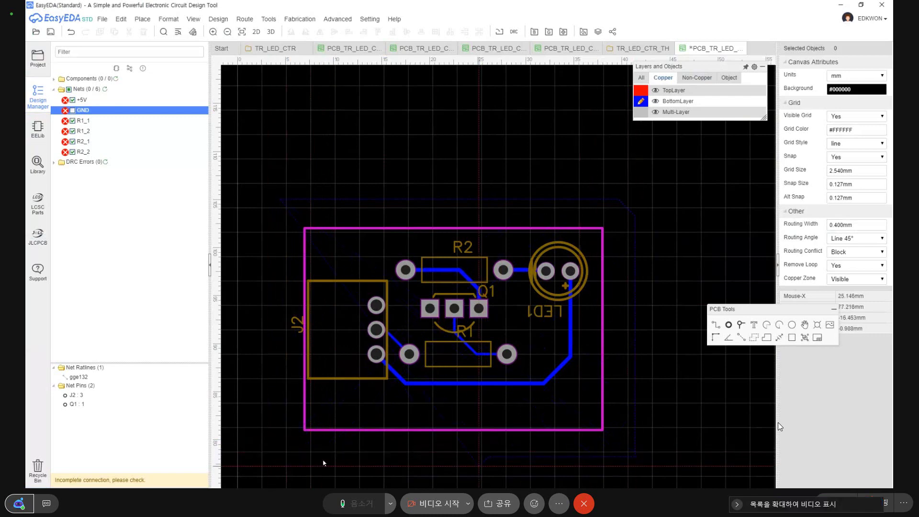
right_click(288, 457)
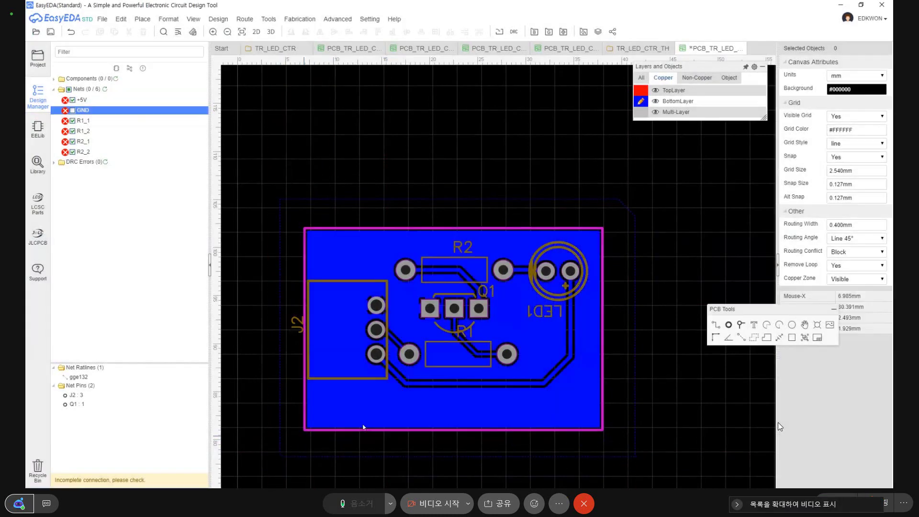
Step: Save the PCB layout
scroll(495, 373, "down", 3)
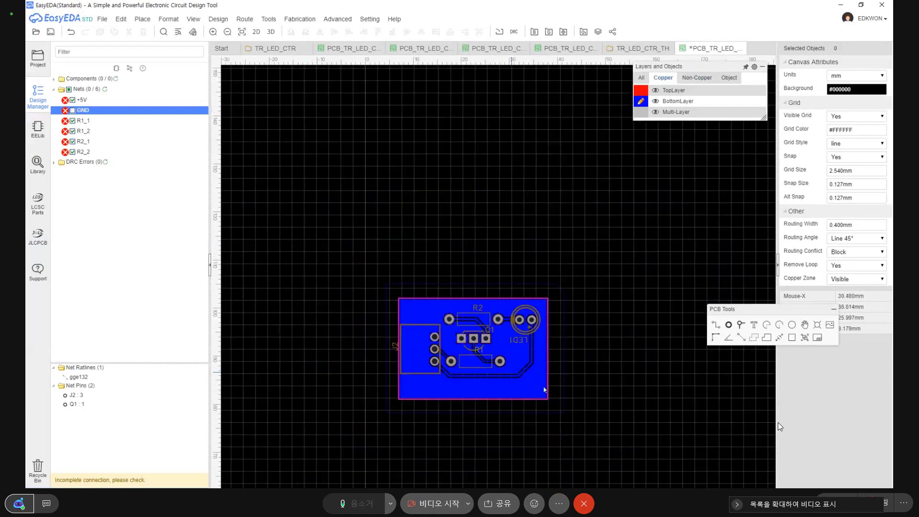
right_click_drag(544, 390, 543, 365)
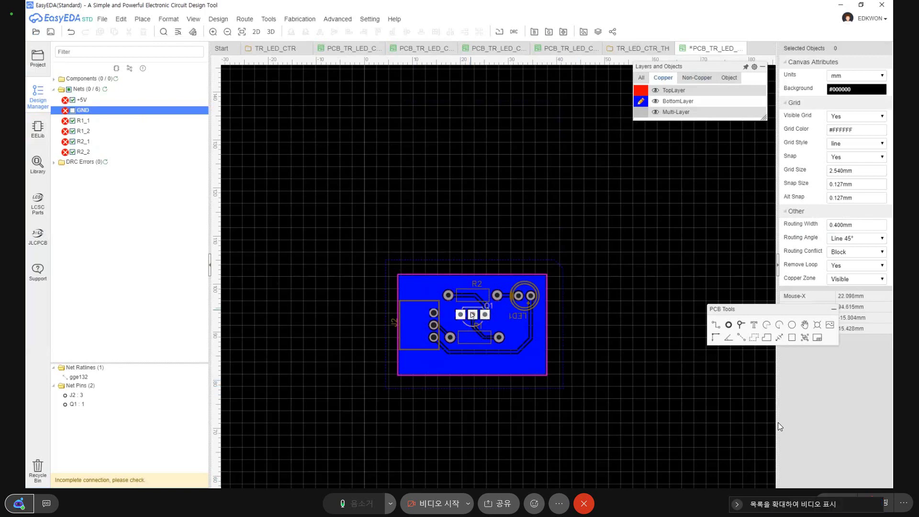
scroll(472, 314, "up", 3)
scroll(502, 335, "down", 2)
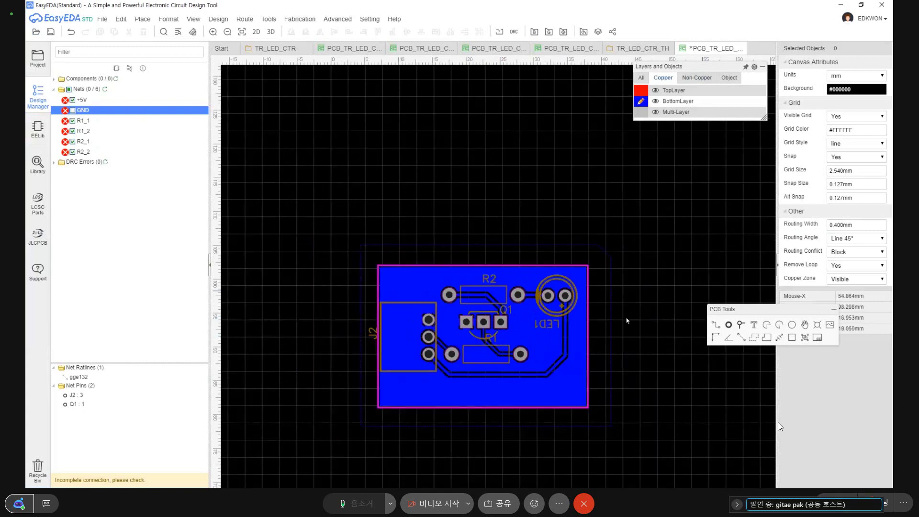
right_click_drag(588, 347, 562, 270)
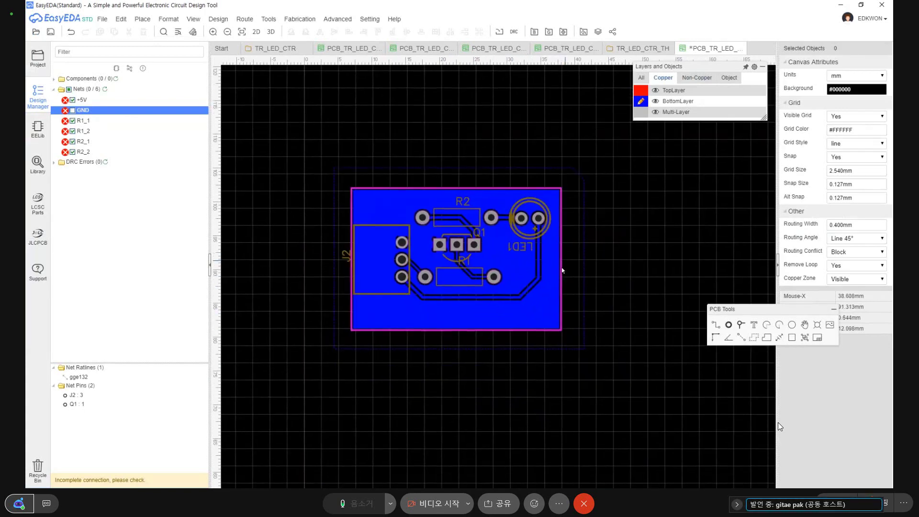
left_click(50, 32)
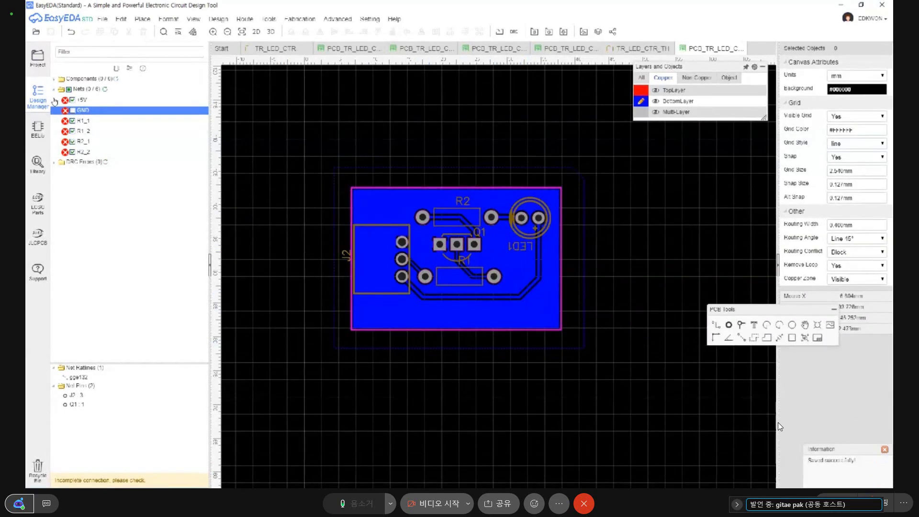
Step: Examine the files of the TR_LED_CTR_TH and TR_LED_CTR projects in the list of opened projects
left_click(37, 57)
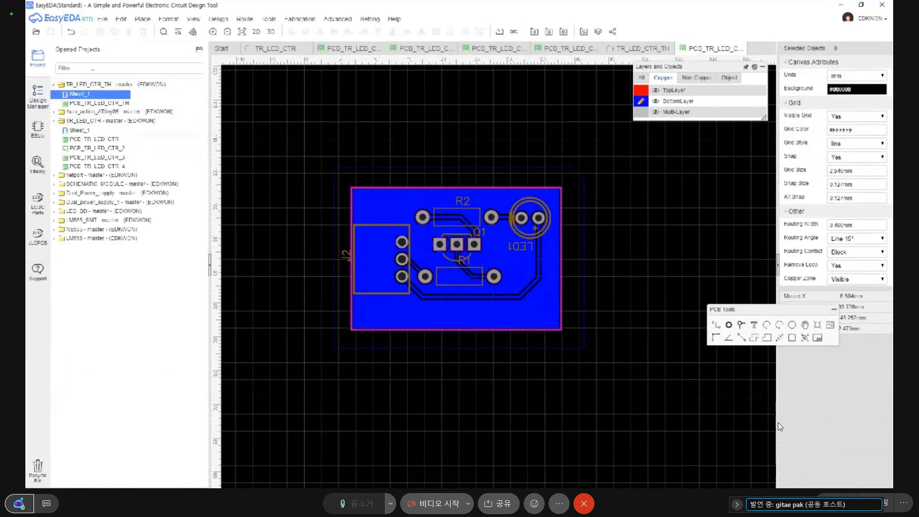
left_click(89, 87)
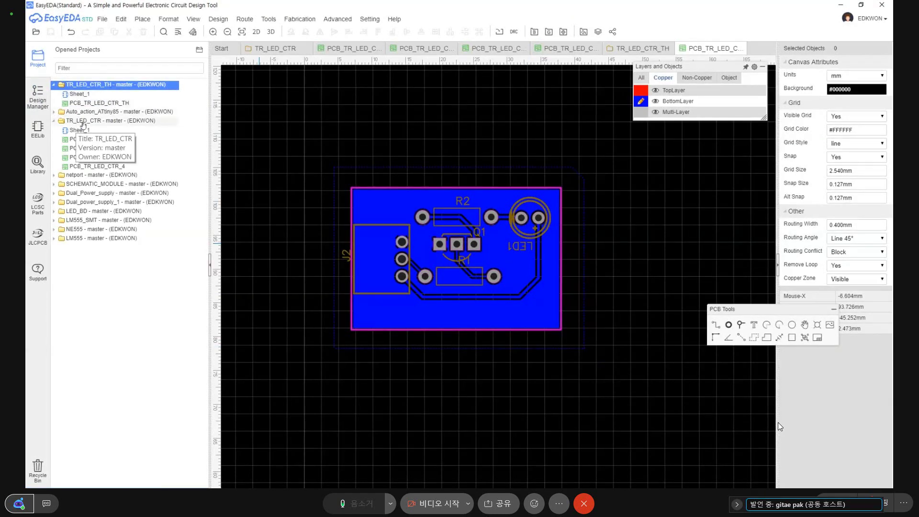
left_click(54, 123)
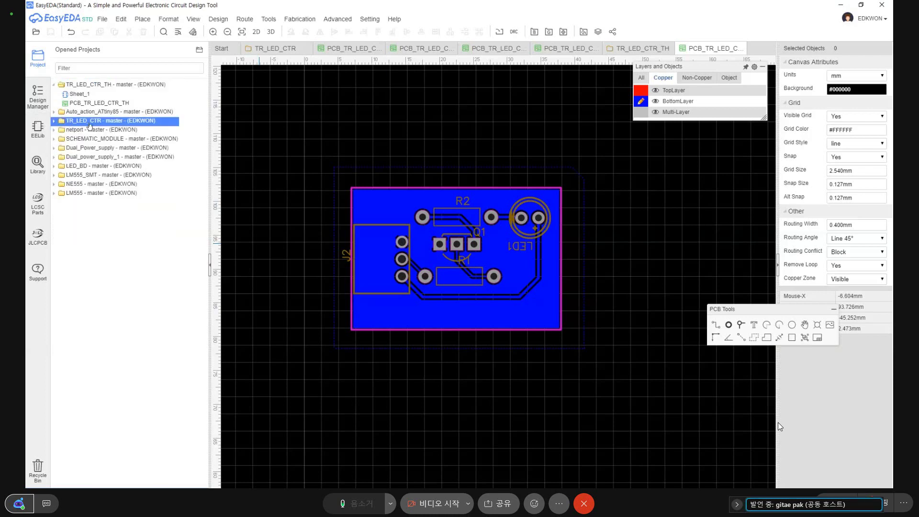
left_click(54, 123)
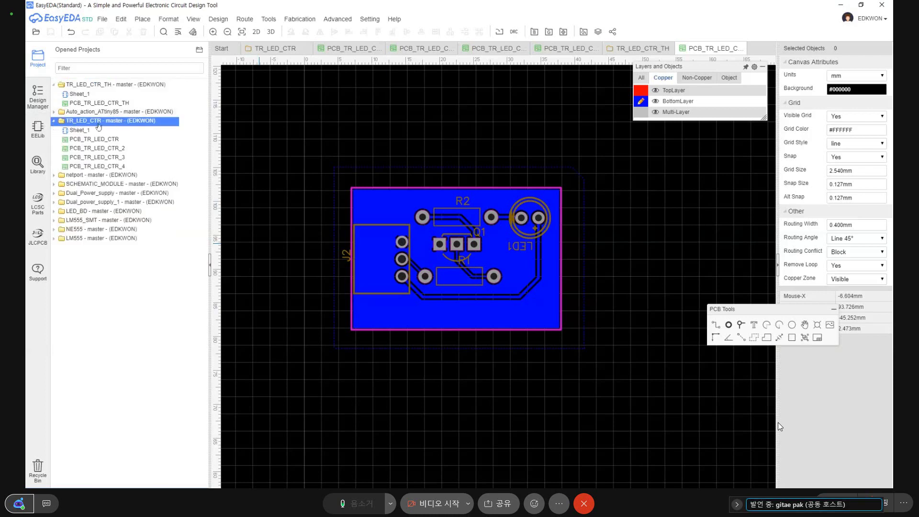
left_click(66, 123)
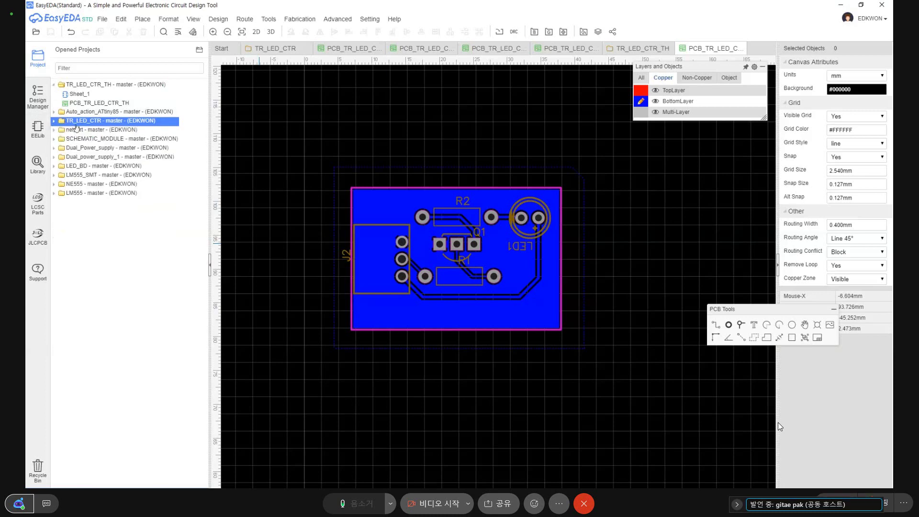
left_click(53, 123)
Step: View Sheet_1 of TR_LED_CTR and Sheet_1 of TR_LED_CTR_TH, and select PCB_TR_LED_CTR_TH
left_click(80, 130)
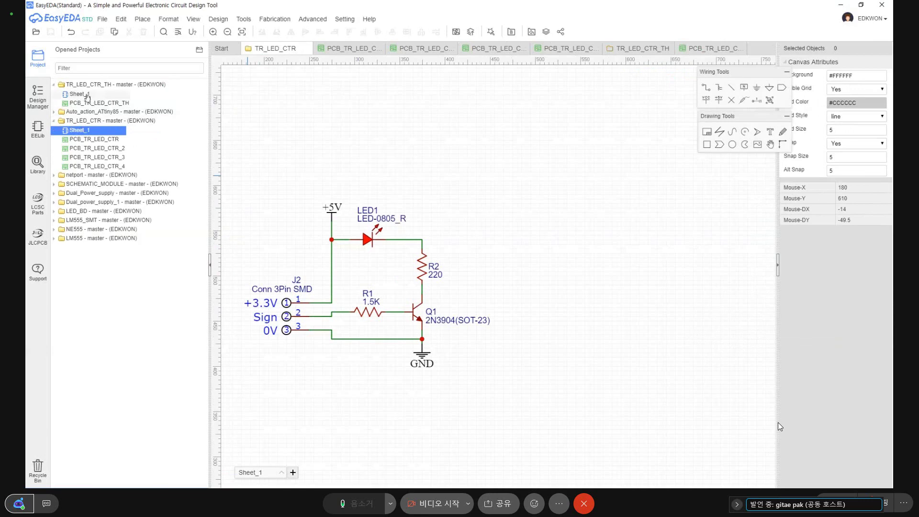
left_click(88, 96)
left_click(106, 103)
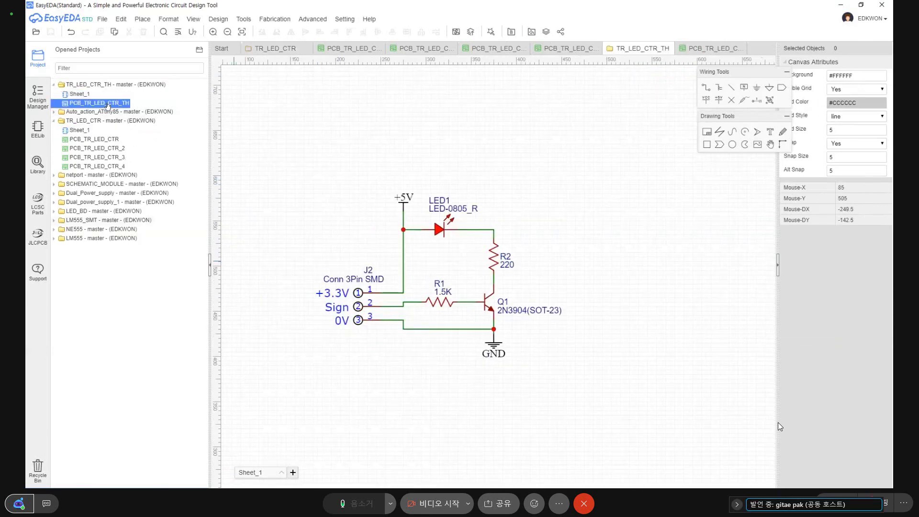
Step: View the PCB_TR_LED_CTR layout and the simple LDO circuit slide, and collapse the two expanded projects back in EasyEDA
left_click(107, 139)
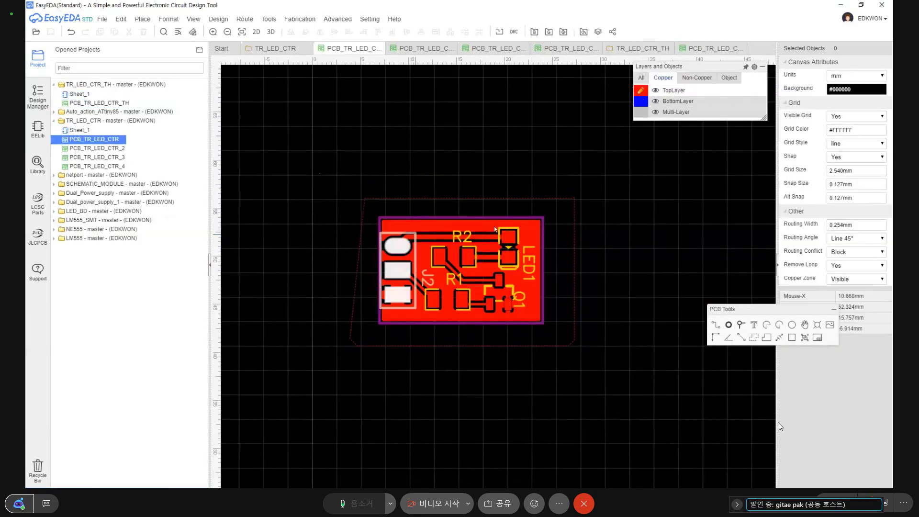
left_click(838, 6)
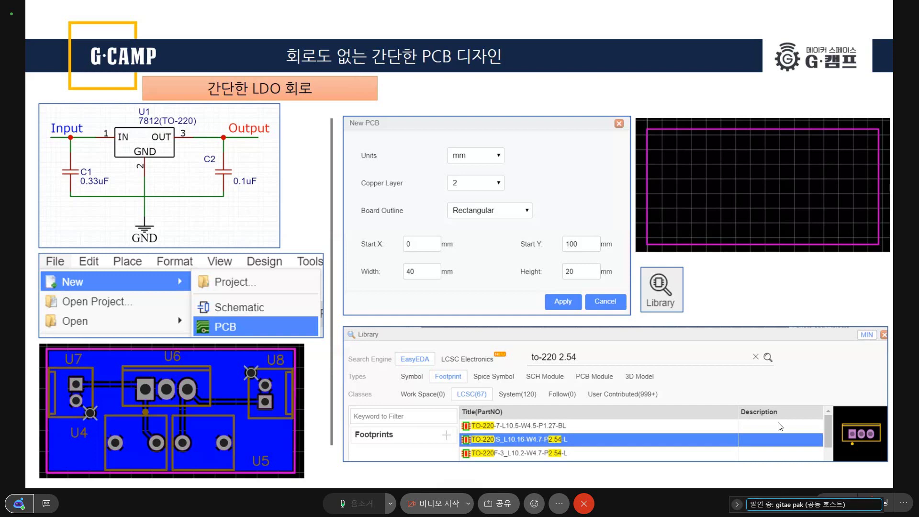
key("alt+Tab")
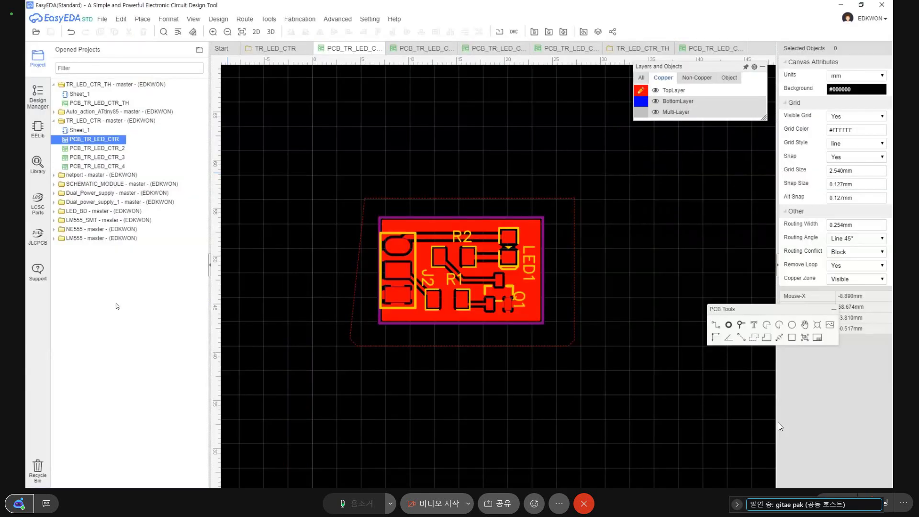
left_click(54, 120)
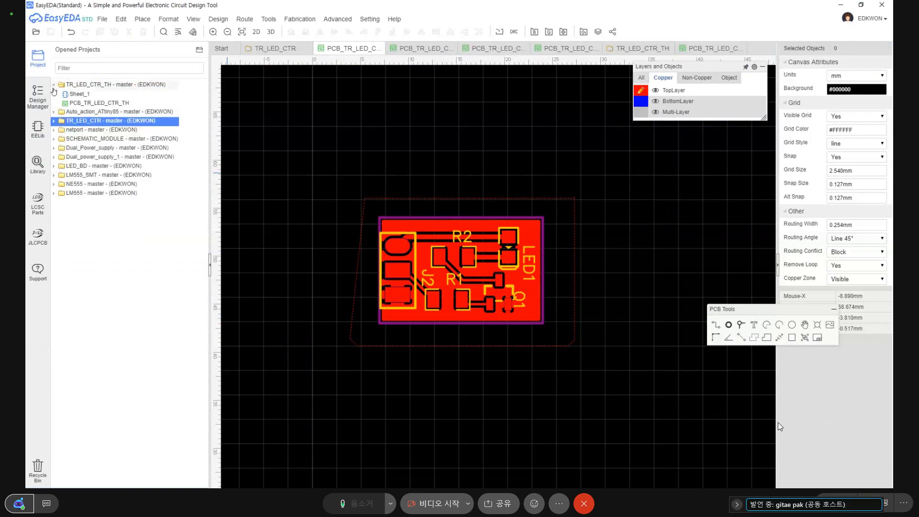
left_click(68, 84)
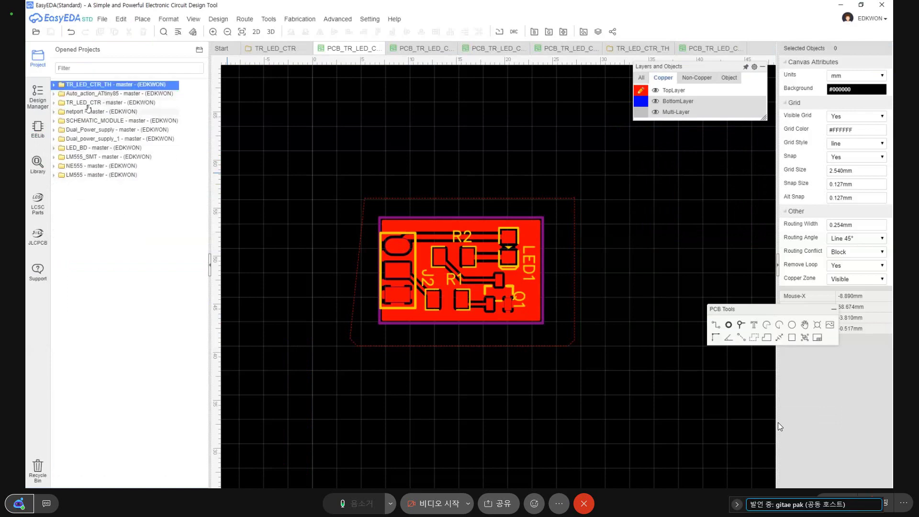
Step: Try to create a new project titled PCB_ONLY
left_click(102, 19)
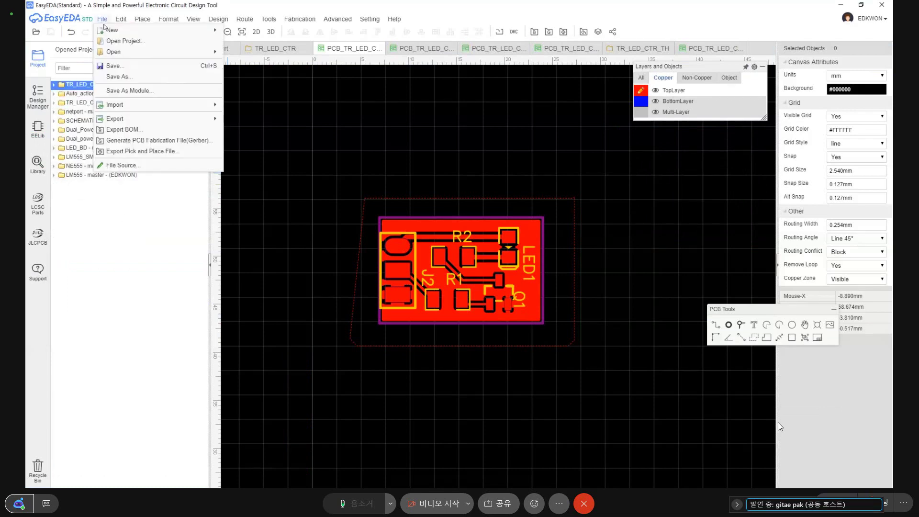
mouse_move(113, 31)
left_click(244, 29)
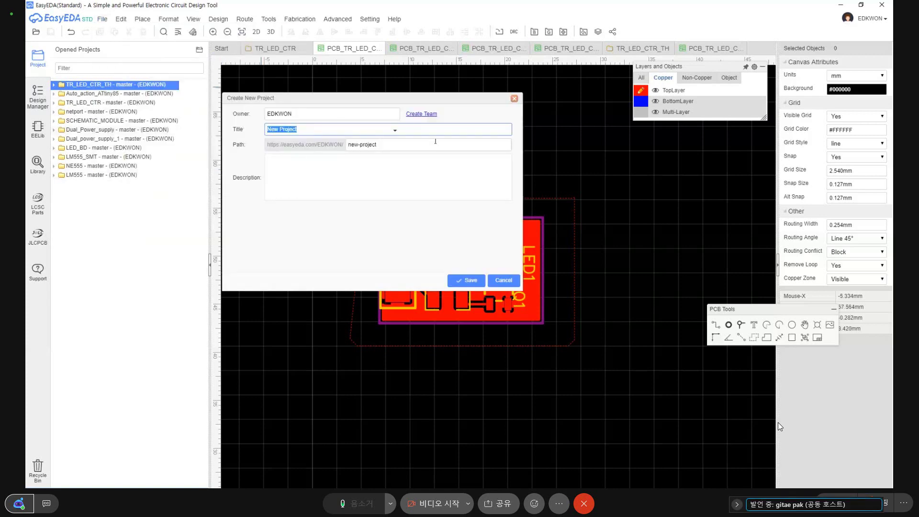
mouse_move(434, 141)
type("pcn")
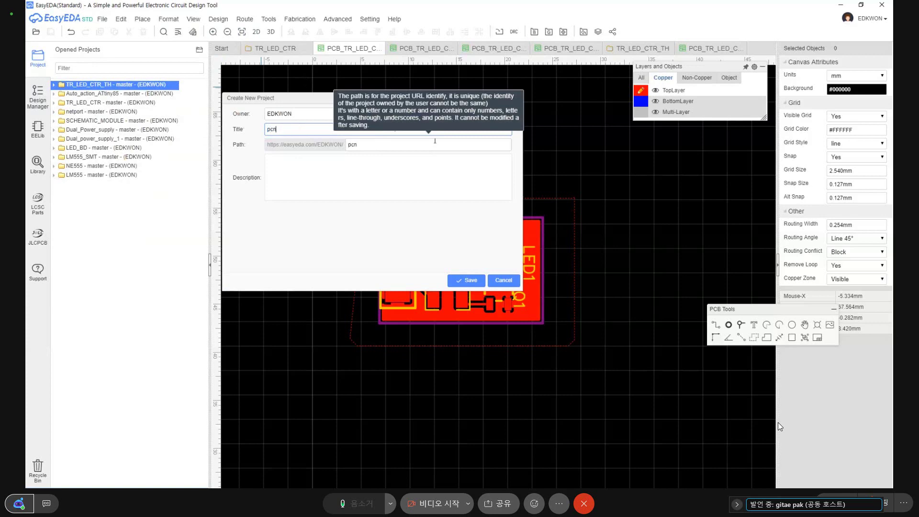
key("BackSpace")
key("BackSpace")
type("PCN")
type("B")
type("_")
type("ONLY")
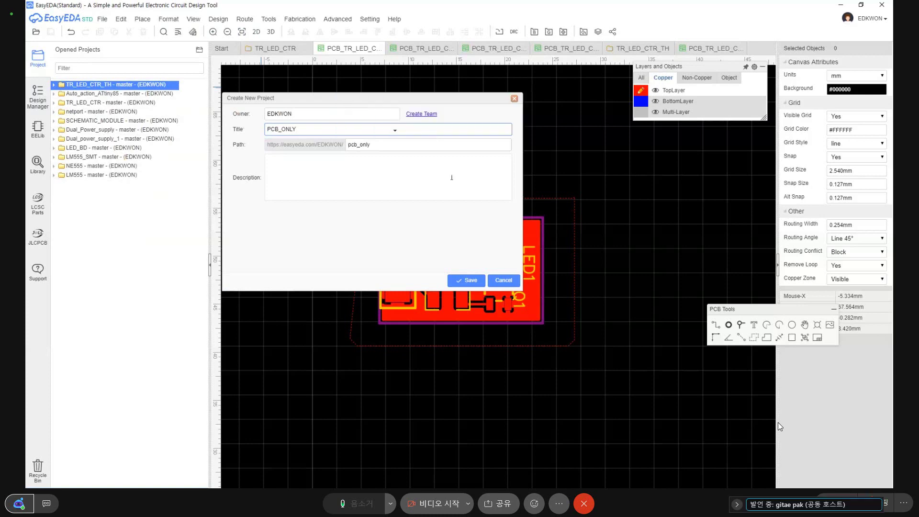
left_click(459, 281)
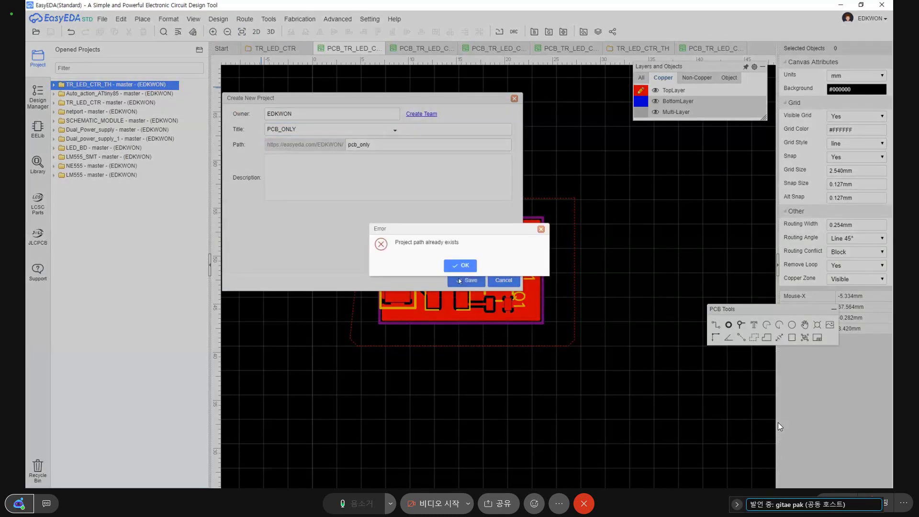
Step: Change the new project's title to PCB_ONLY_S and save the project
left_click(461, 265)
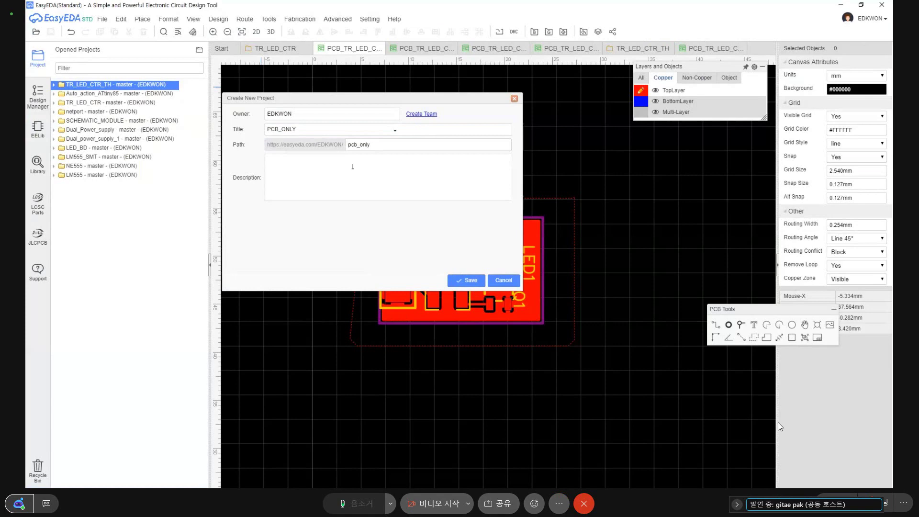
double_click(354, 133)
left_click(355, 129)
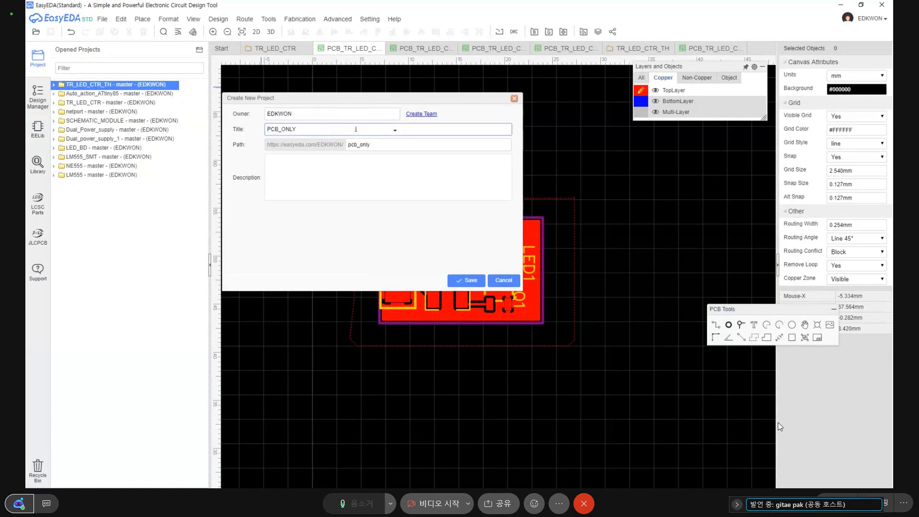
type("_0")
double_click(329, 129)
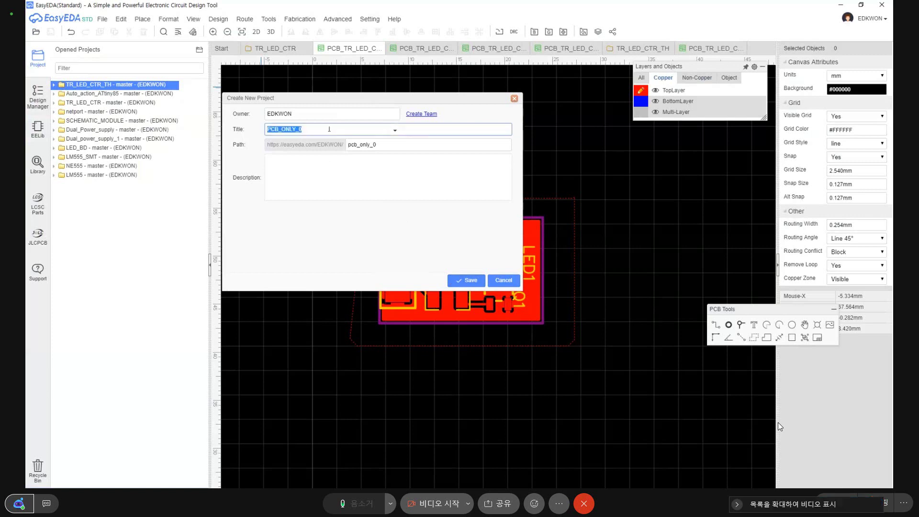
left_click(329, 129)
key("BackSpace")
left_click(465, 280)
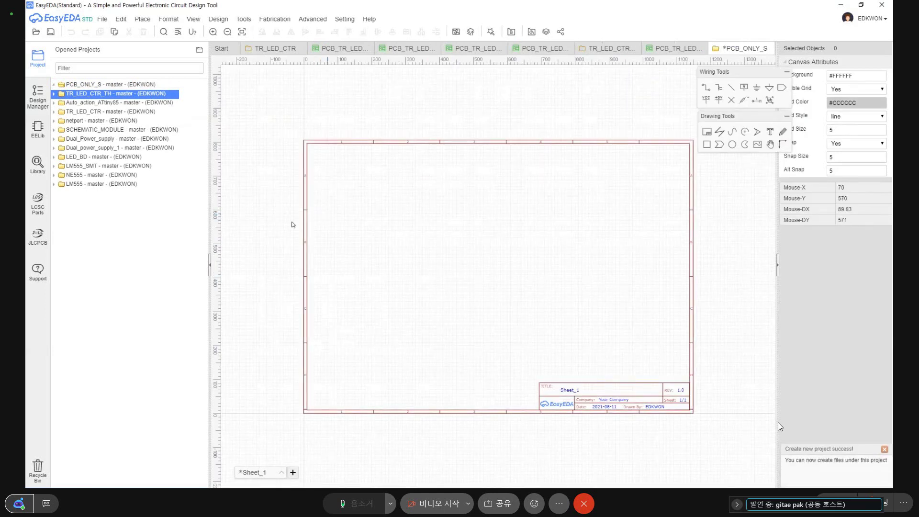
Step: View the PCB_TR_LED_CTR_TH layout from the TR_LED_CTR_TH project and collapse that project again
left_click(55, 95)
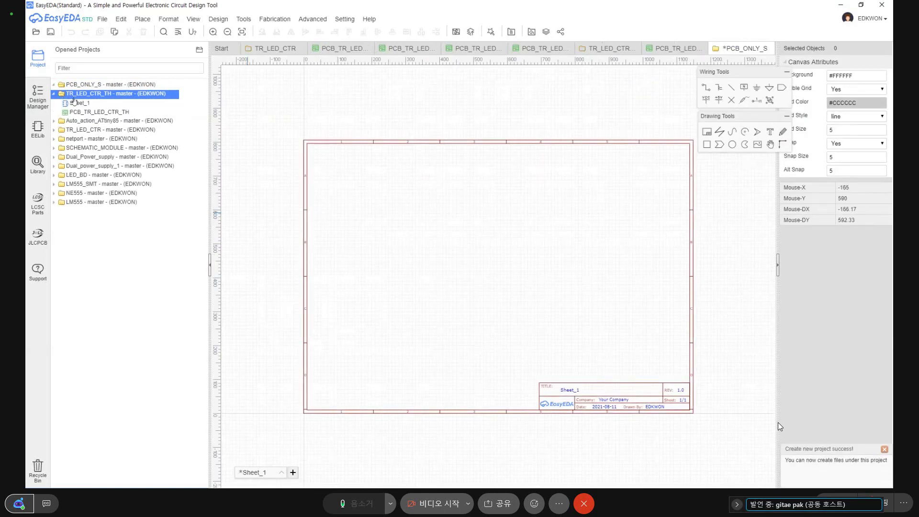
left_click(80, 112)
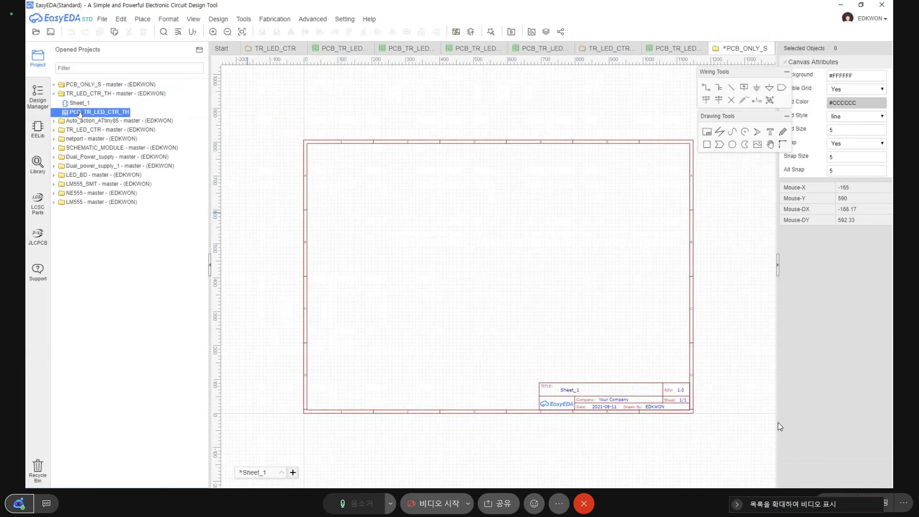
double_click(80, 113)
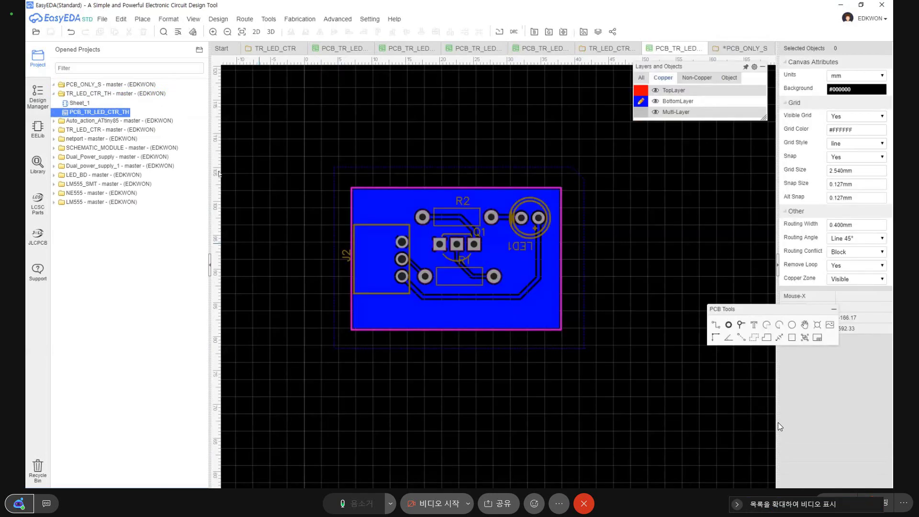
left_click(84, 97)
double_click(84, 98)
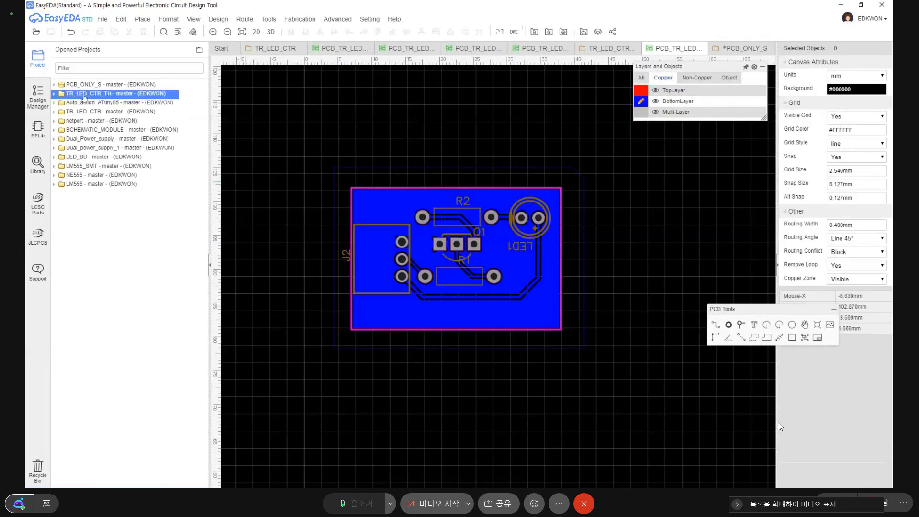
Step: Create a new PCB in mm with 2 copper layers and a 100 x 100 mm rectangular board outline
left_click(103, 20)
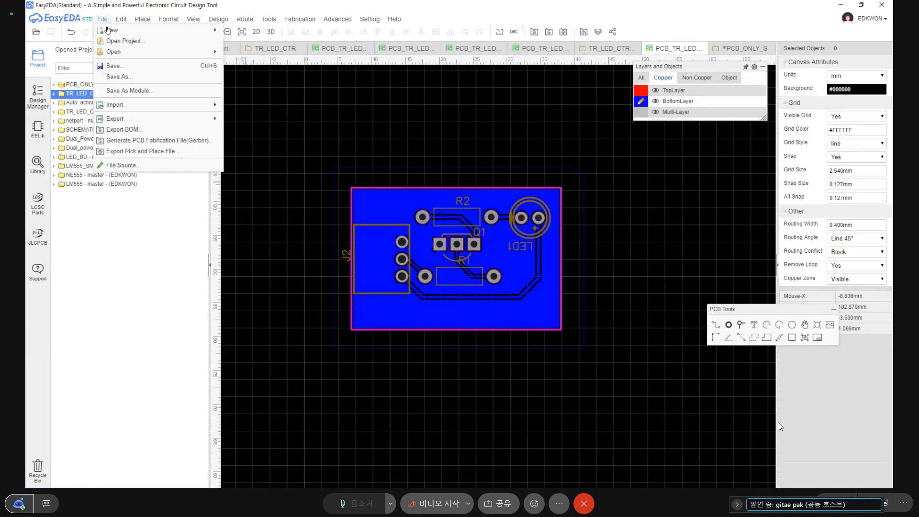
mouse_move(114, 30)
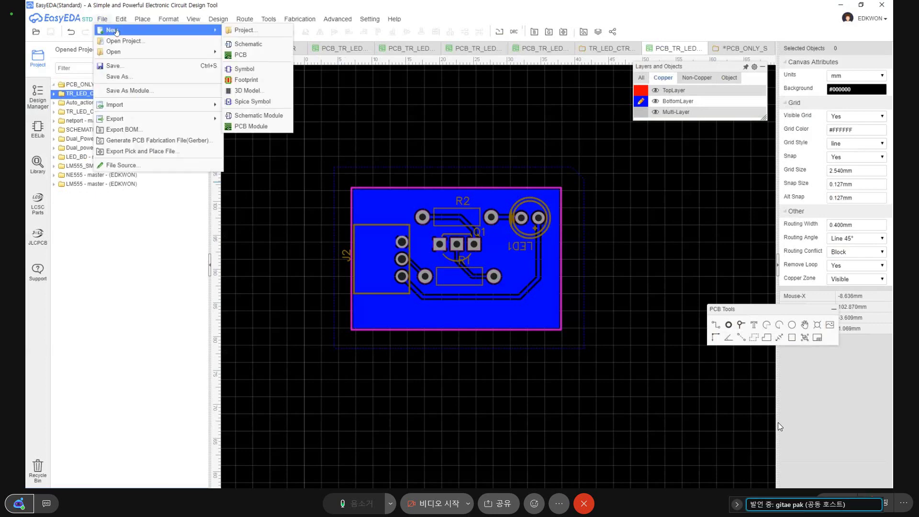
left_click(254, 56)
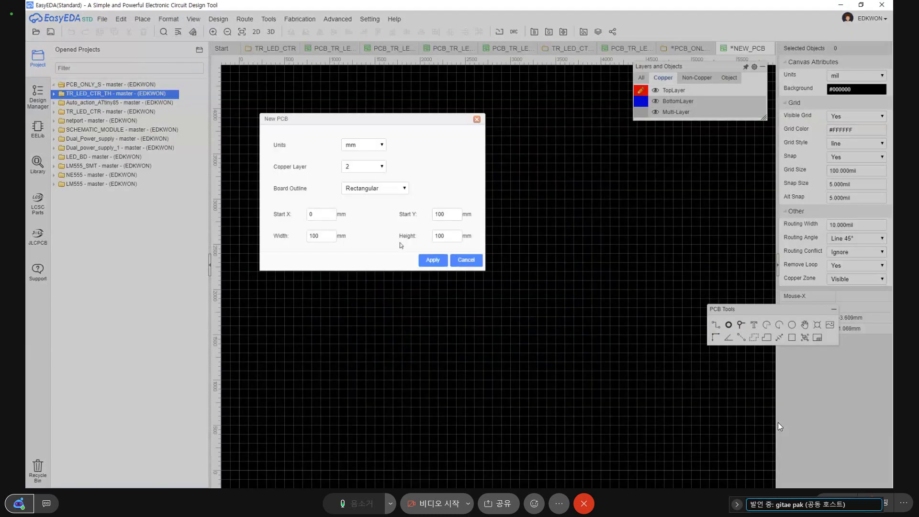
left_click(432, 259)
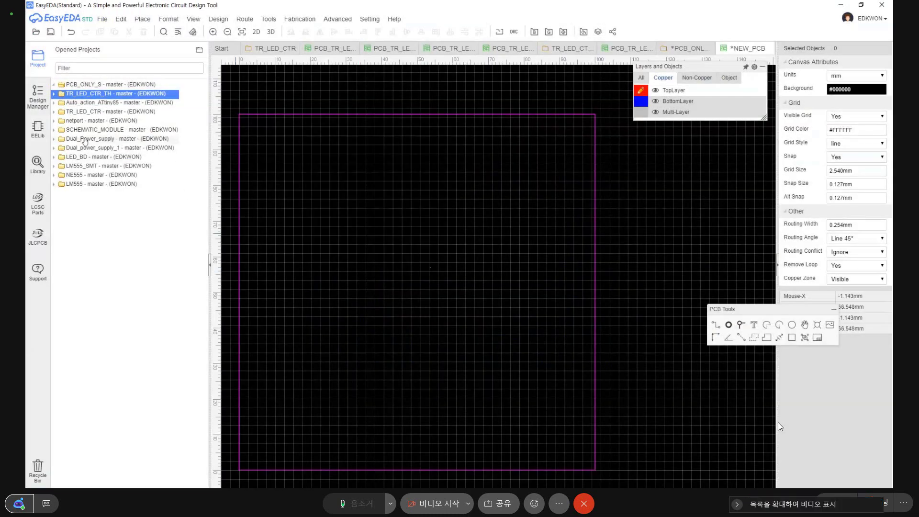
Step: Start and cancel saving the new PCB, and remove the PCB_ONLY_S project from the opened projects
left_click(50, 32)
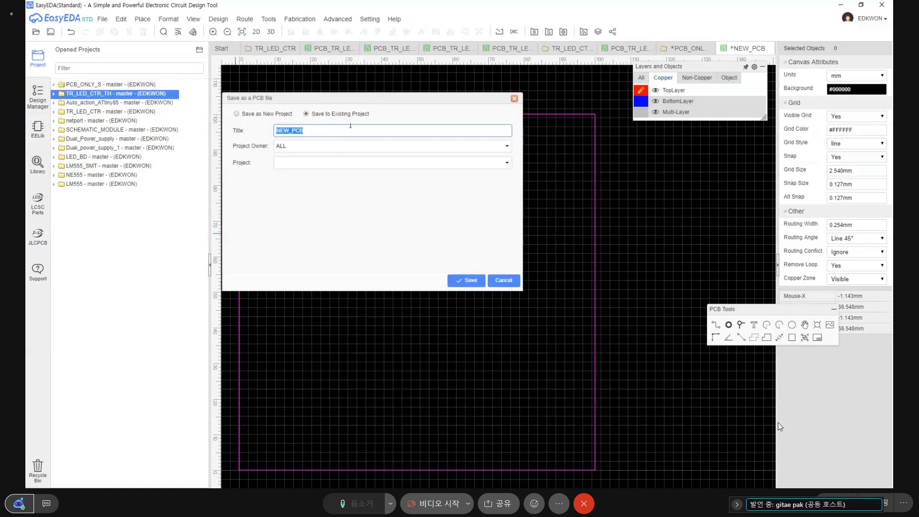
key("Escape")
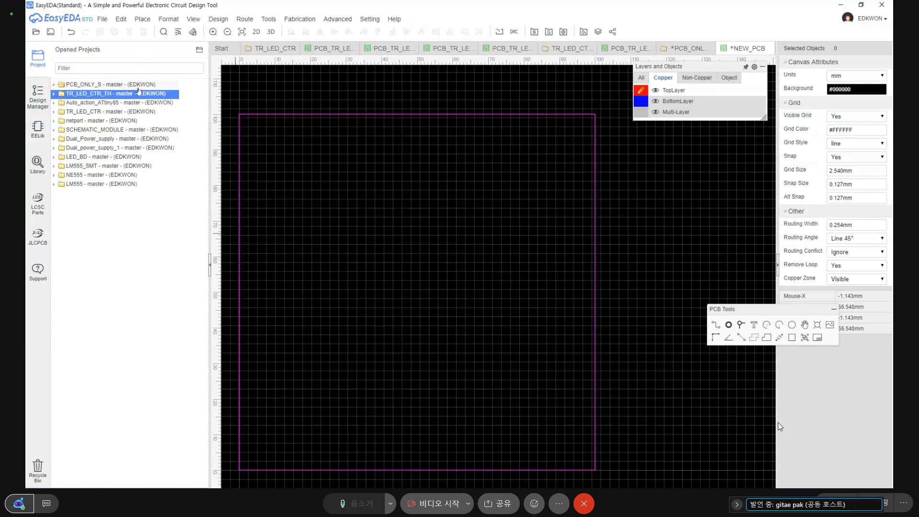
right_click(139, 89)
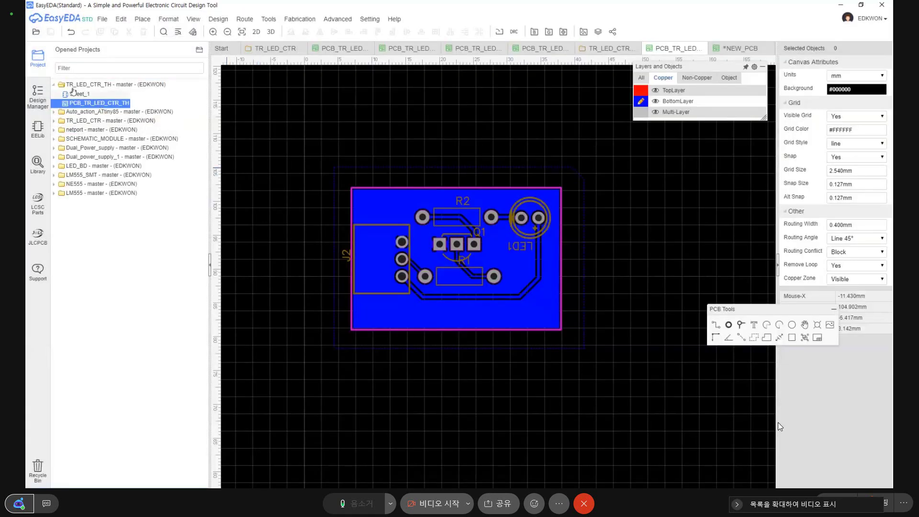
left_click(58, 86)
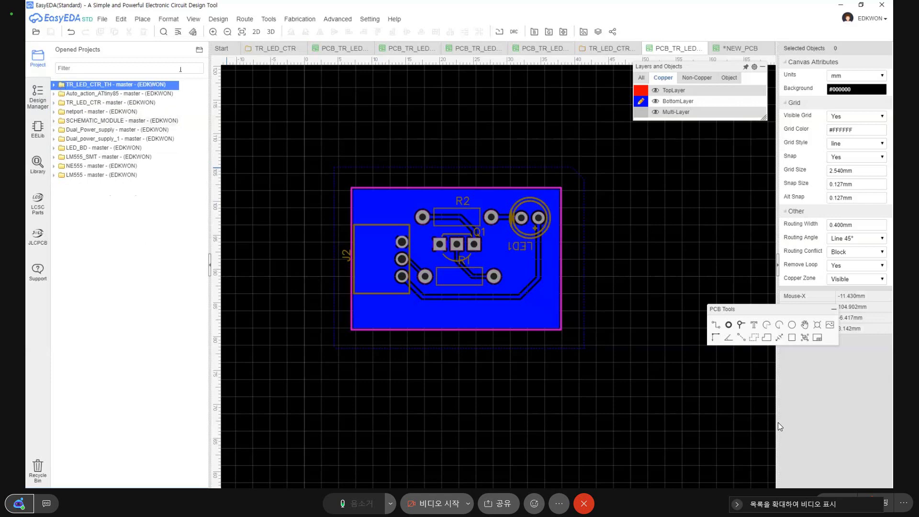
Step: Create another new PCB in mm with 2 copper layers and a rectangular outline 100 mm wide and 100 mm high
left_click(102, 19)
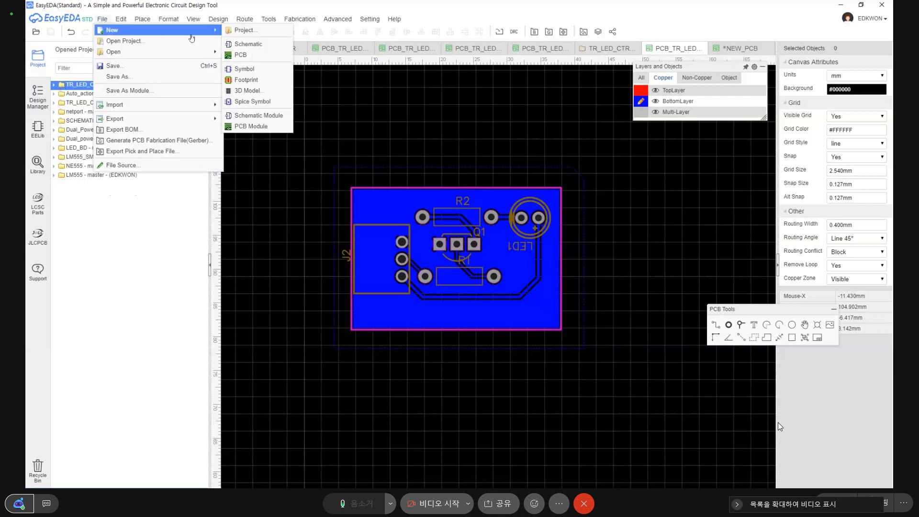
mouse_move(213, 51)
mouse_move(181, 30)
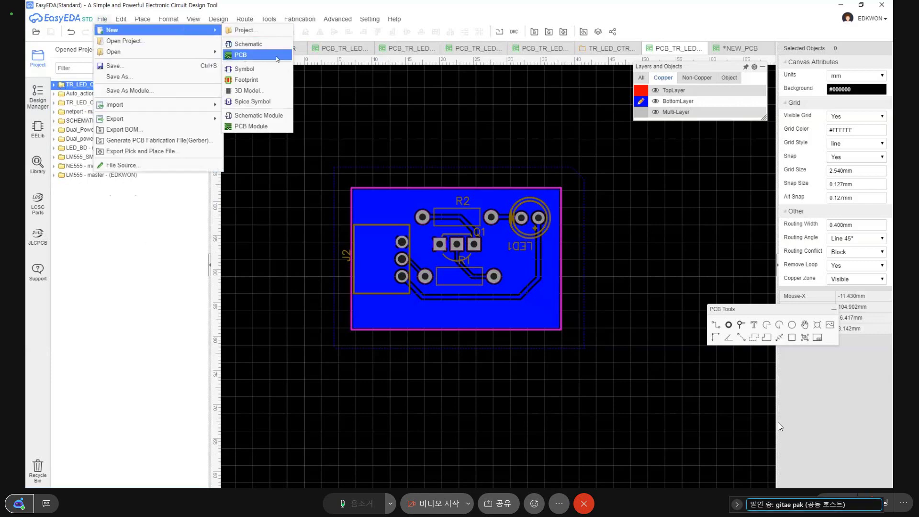
left_click(244, 53)
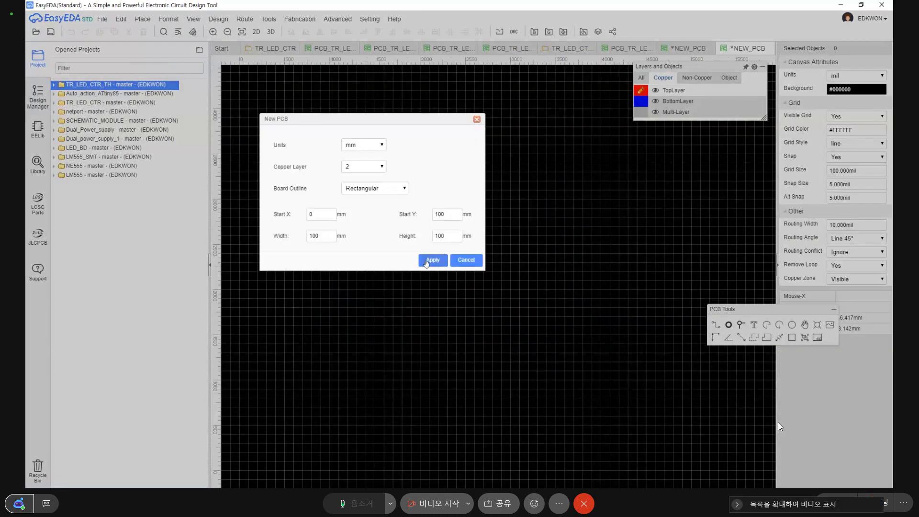
left_click(426, 261)
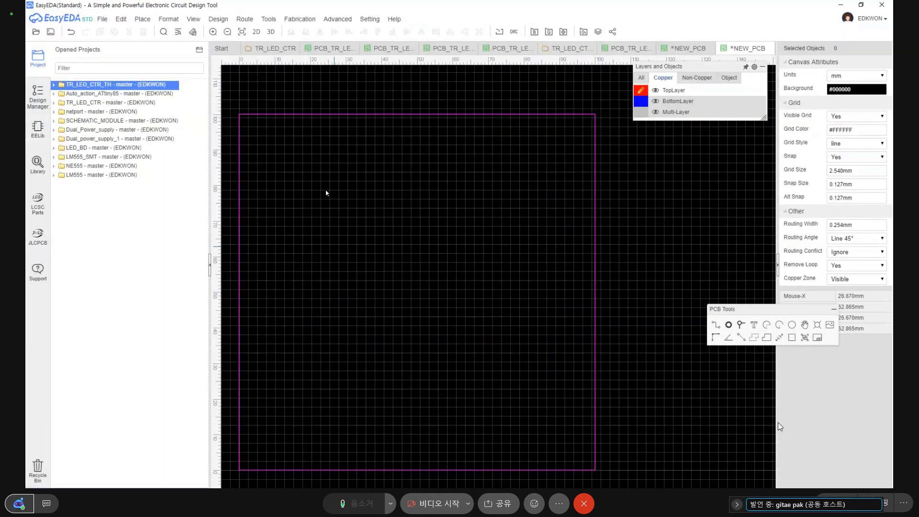
Step: Lower the board outline's upper edge to a height of about 18 mm and pull its loose upper-left end points down beside the new corner
left_click(365, 115)
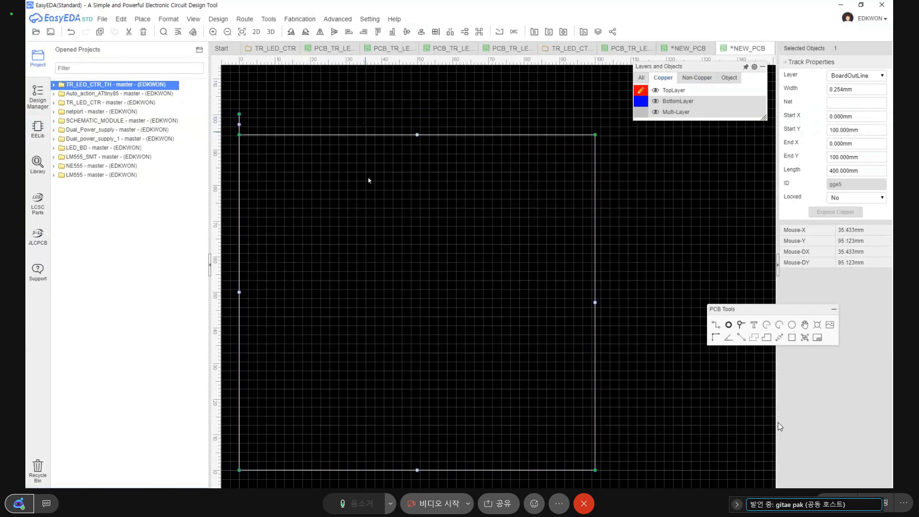
left_click_drag(365, 136, 383, 406)
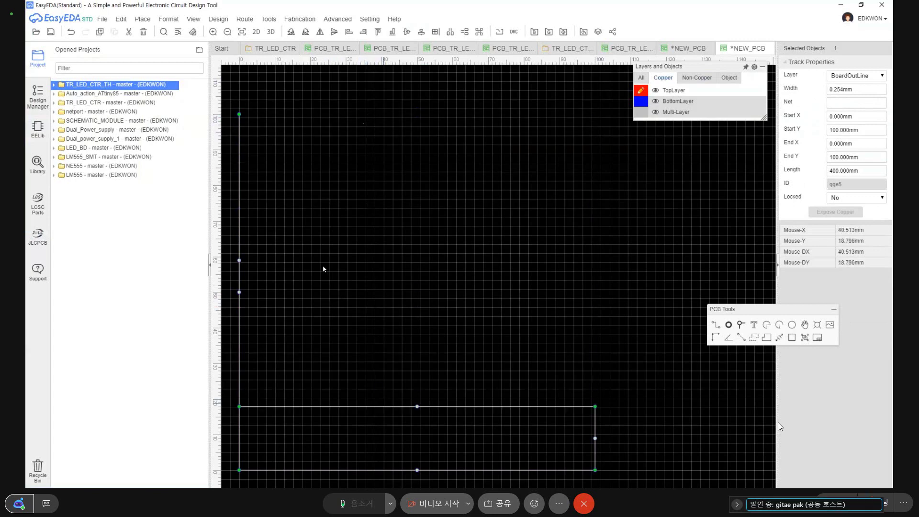
left_click_drag(240, 114, 239, 415)
scroll(239, 415, "up", 1)
scroll(244, 402, "down", 1)
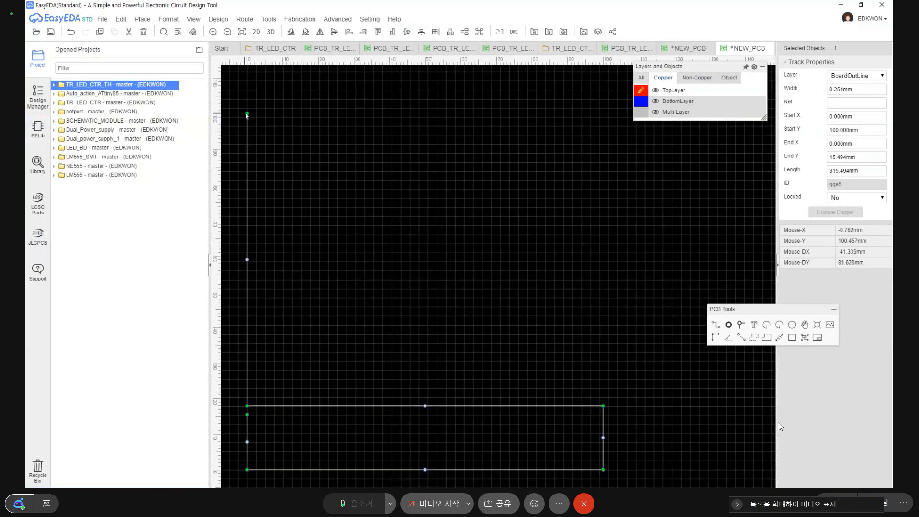
left_click_drag(247, 115, 246, 409)
scroll(248, 406, "up", 3)
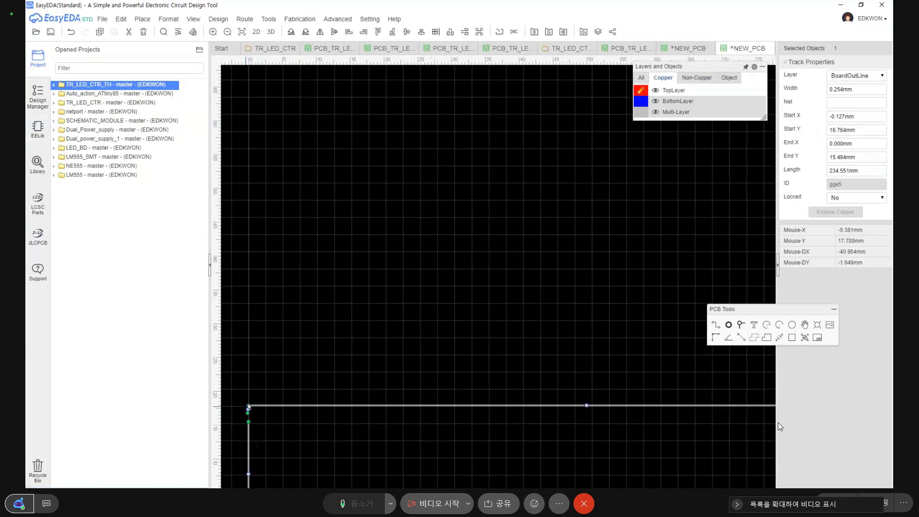
scroll(264, 416, "up", 2)
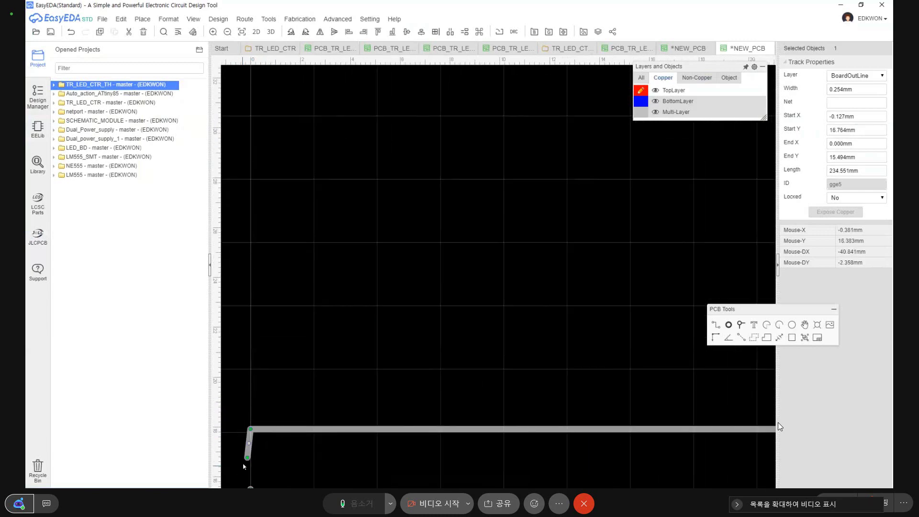
Step: Delete the stray outline segment at the upper-left corner and close the gap by joining the left edge's end to the corner
key("Delete")
scroll(251, 458, "down", 1)
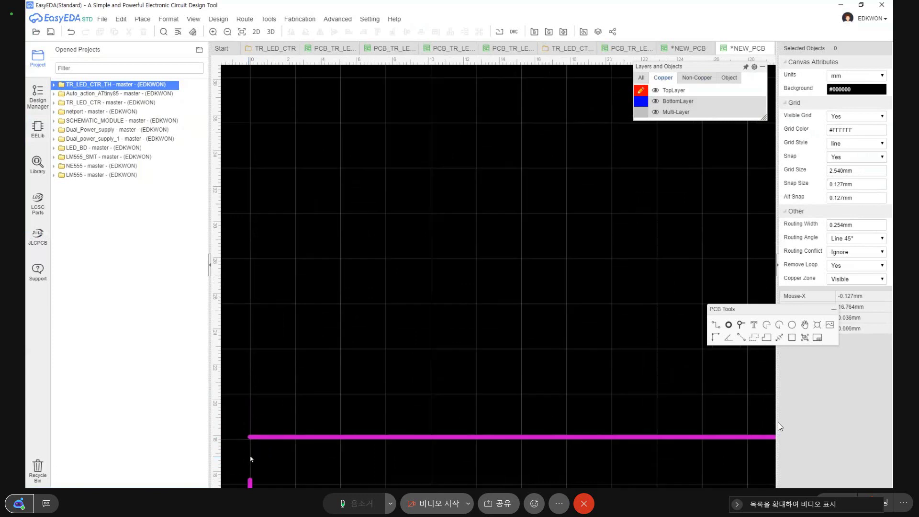
left_click(250, 457)
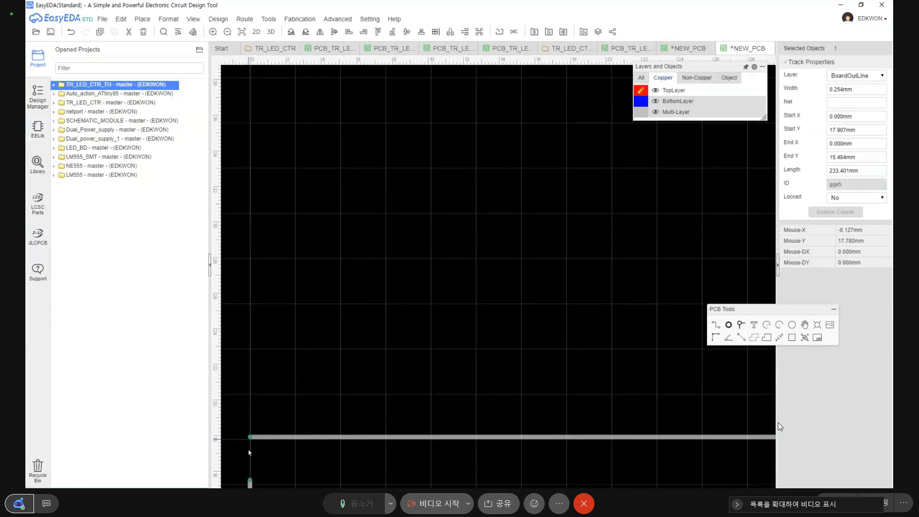
left_click_drag(251, 482, 250, 437)
scroll(349, 439, "down", 3)
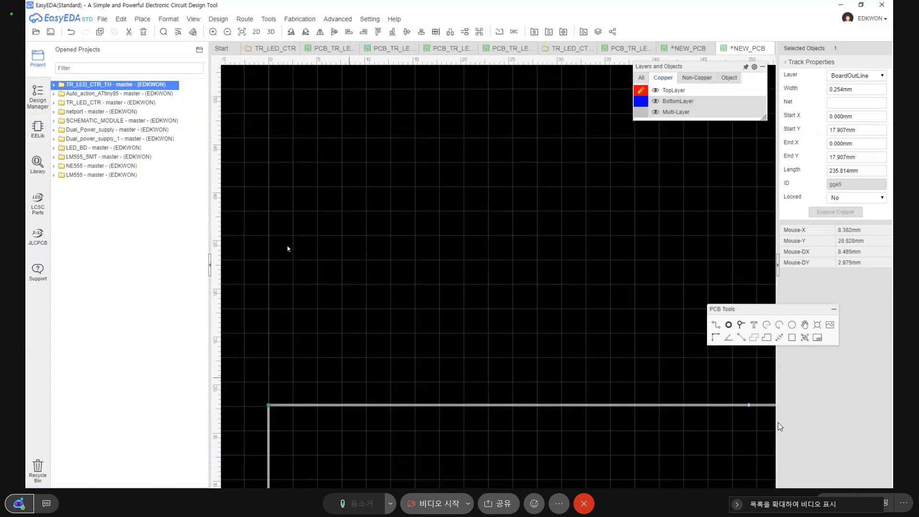
Step: Move the board outline's right edge inward to make the board about 34 mm wide
scroll(413, 281, "down", 3)
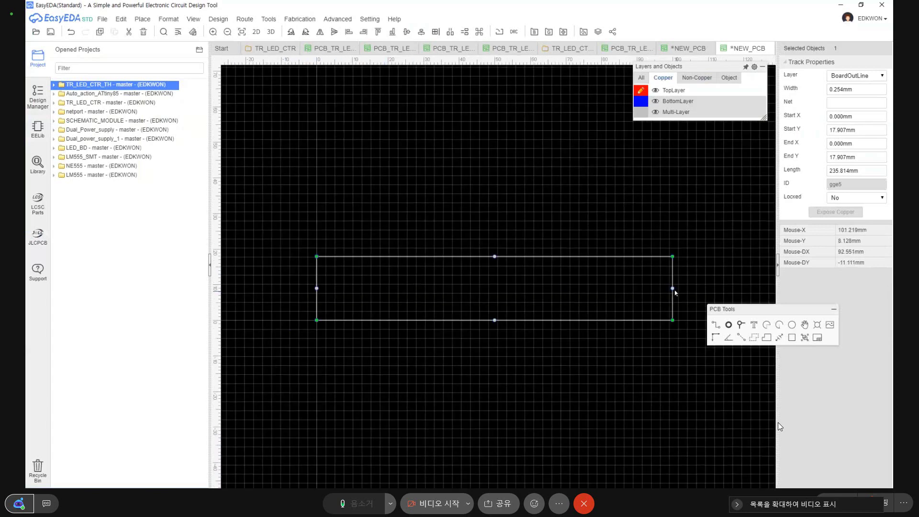
left_click_drag(672, 298, 440, 320)
scroll(403, 299, "up", 3)
scroll(403, 298, "down", 2)
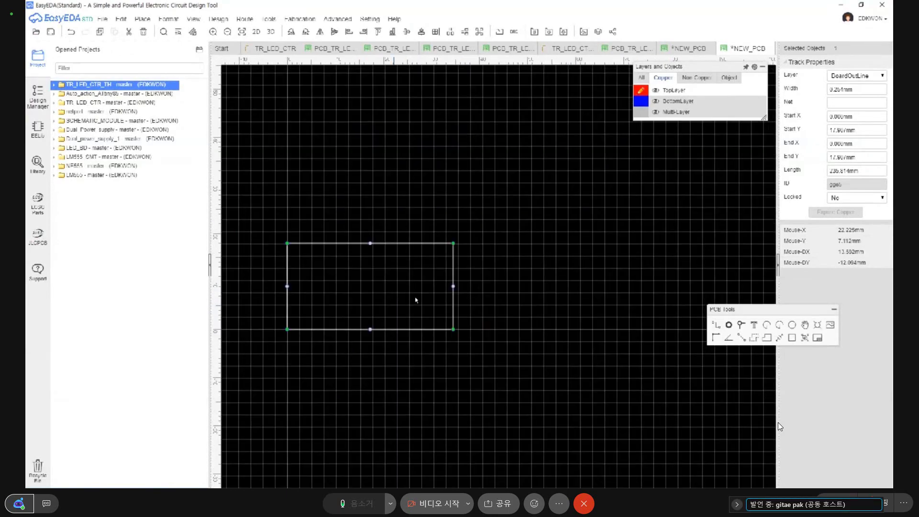
left_click(382, 156)
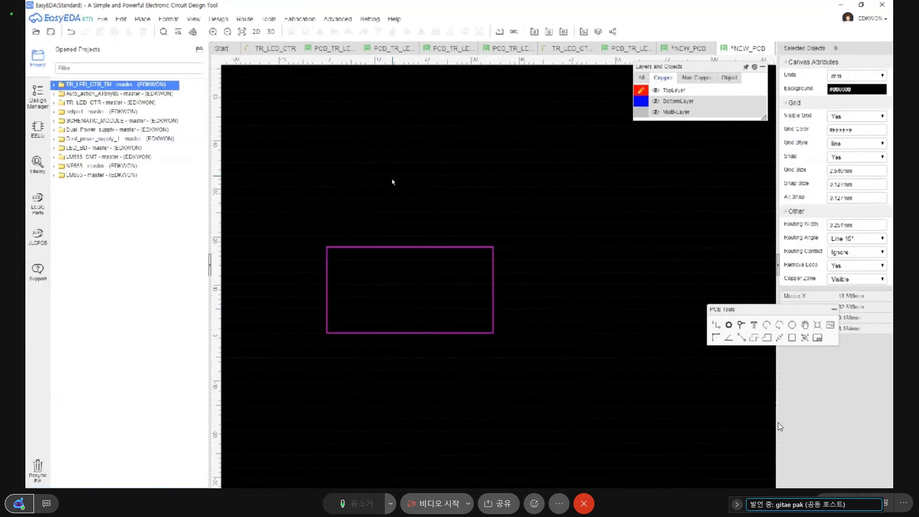
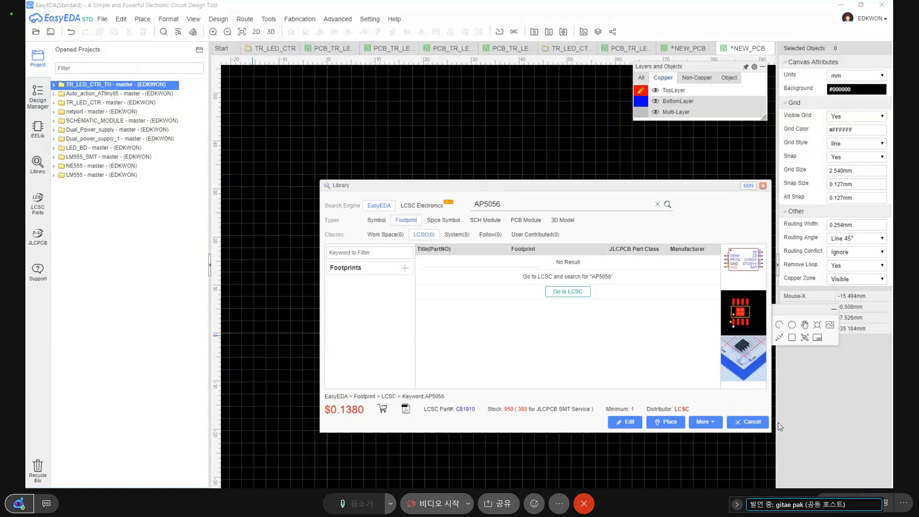
Step: Search the footprint library for 7812 and sort the user-contributed results by title
double_click(497, 204)
type("781")
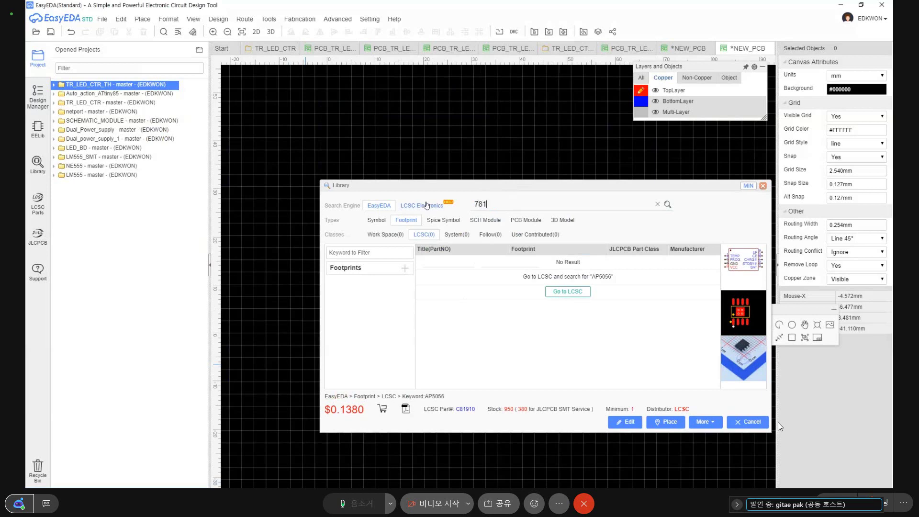
type("2")
key("Return")
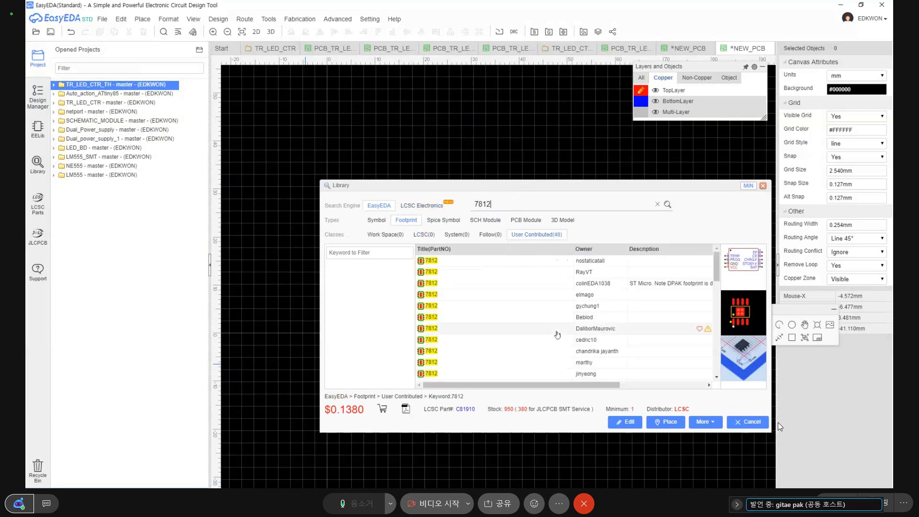
left_click(479, 250)
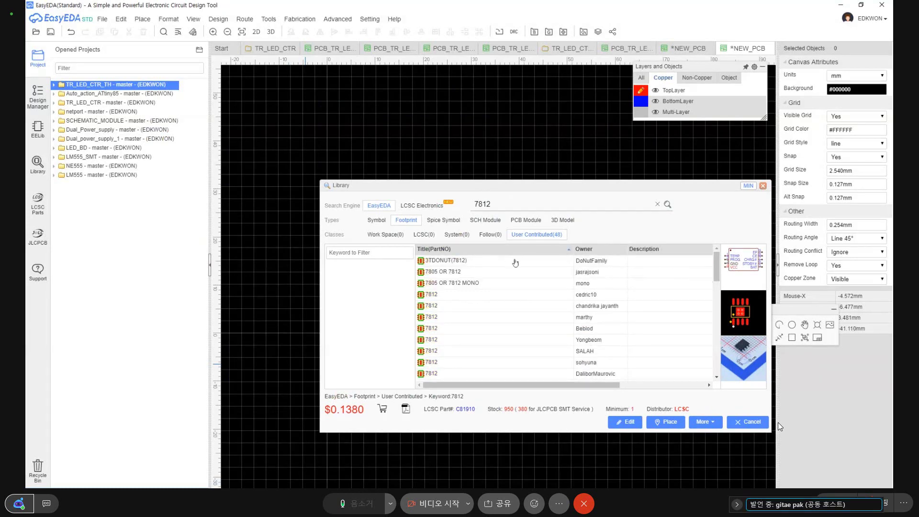
Step: Compare the previews of the user-contributed 7805 and 7812 footprints
left_click(531, 270)
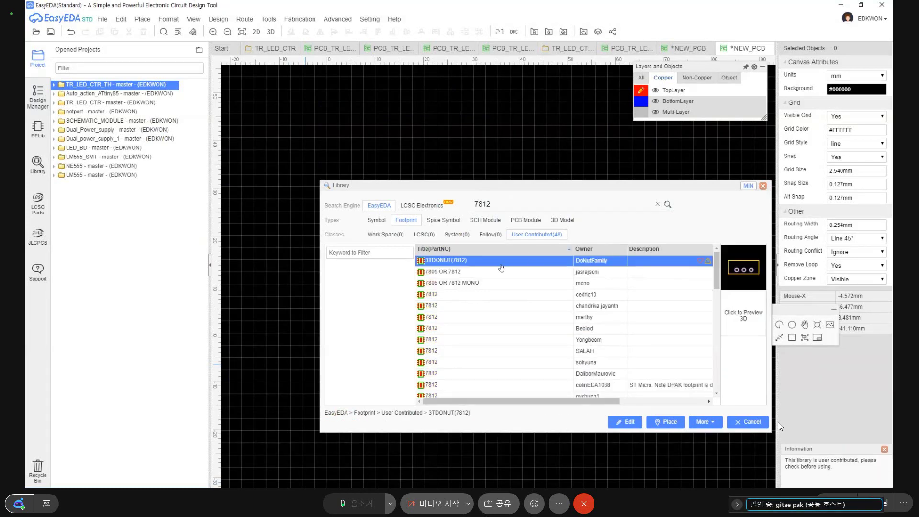
left_click(476, 284)
left_click(473, 294)
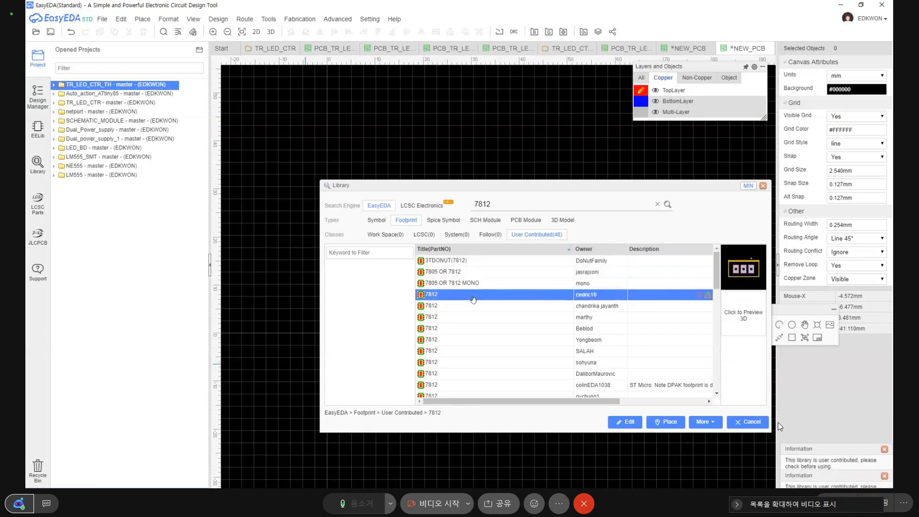
left_click(489, 284)
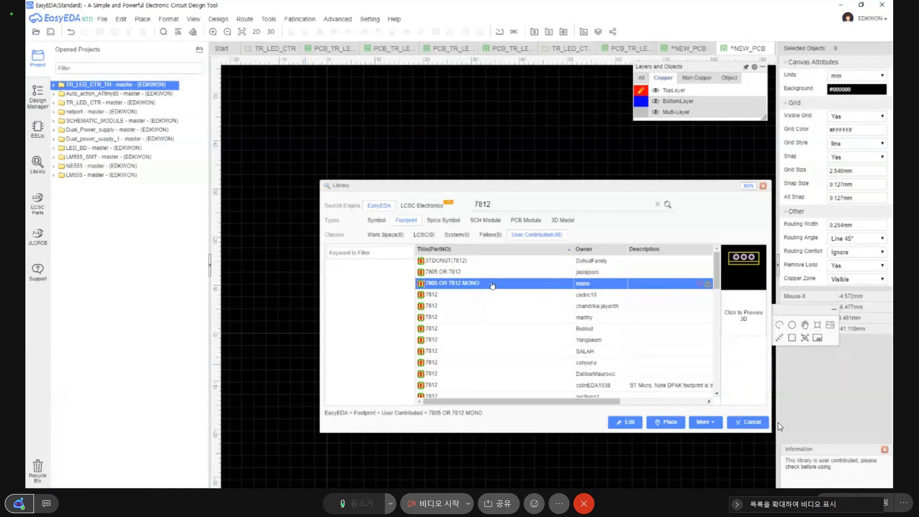
left_click(493, 305)
Step: Place one 7812 footprint with three oval pads in the upper middle of the board, at about X 16.3 mm, Y 13.3 mm
left_click(492, 317)
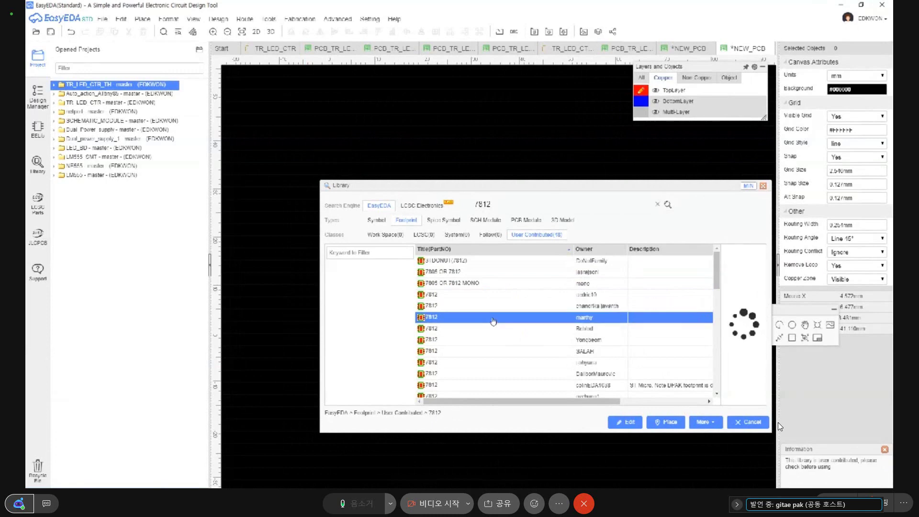
double_click(444, 317)
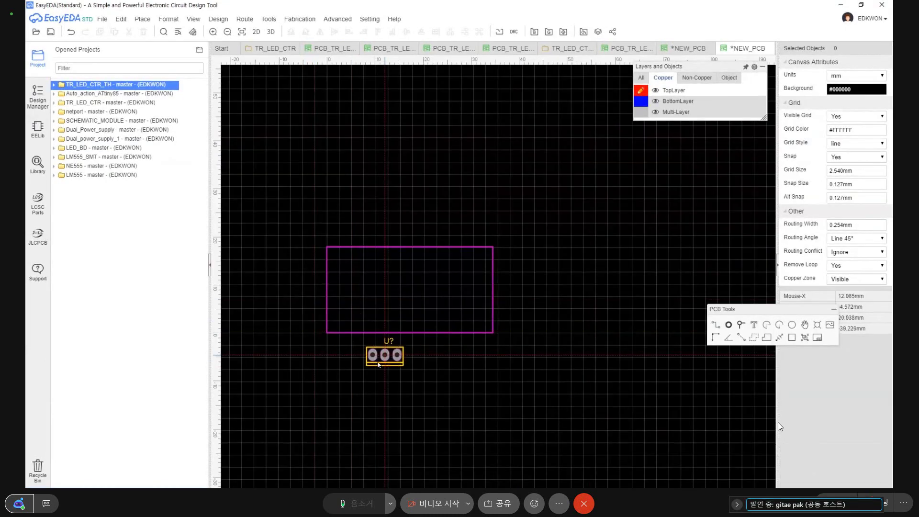
scroll(403, 282, "up", 5)
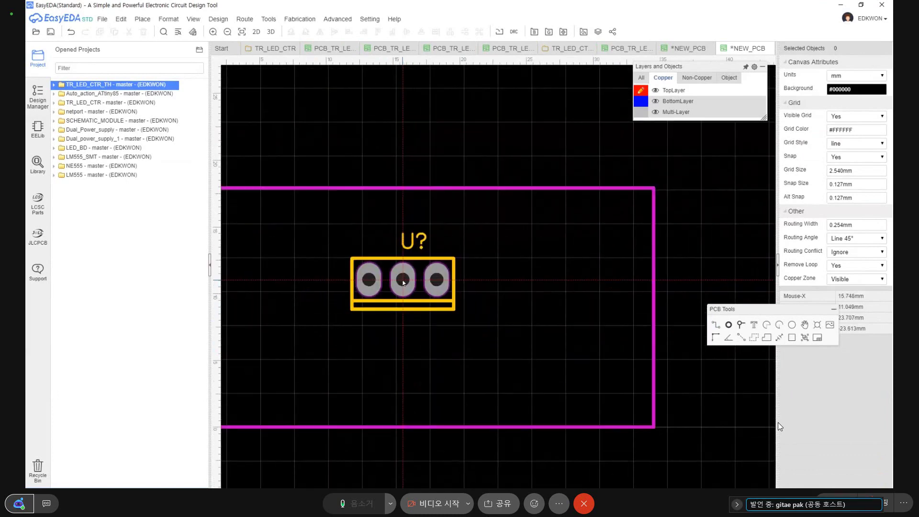
scroll(402, 282, "up", 3)
scroll(425, 283, "down", 8)
left_click(425, 282)
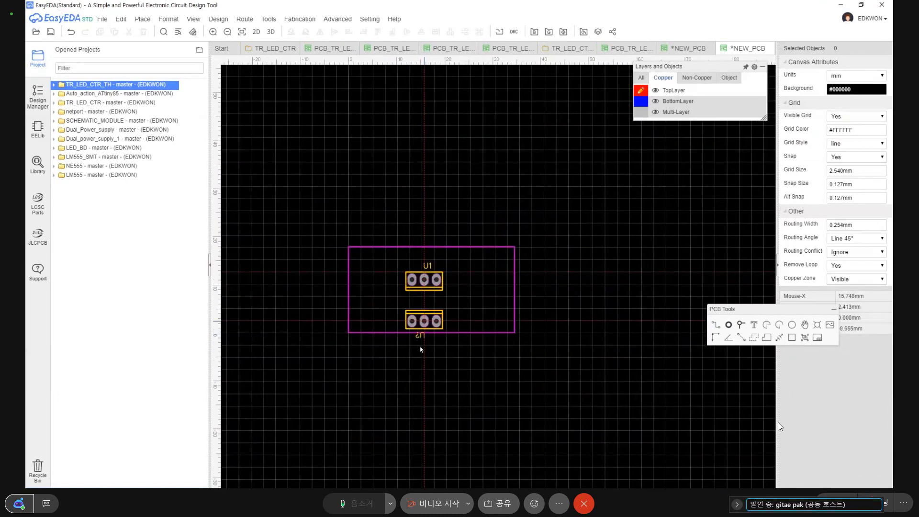
left_click(425, 282)
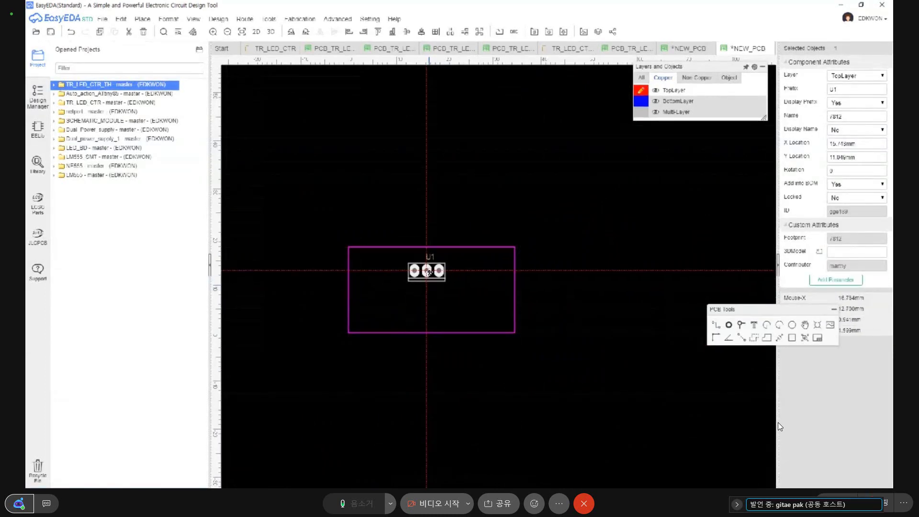
scroll(414, 287, "up", 2)
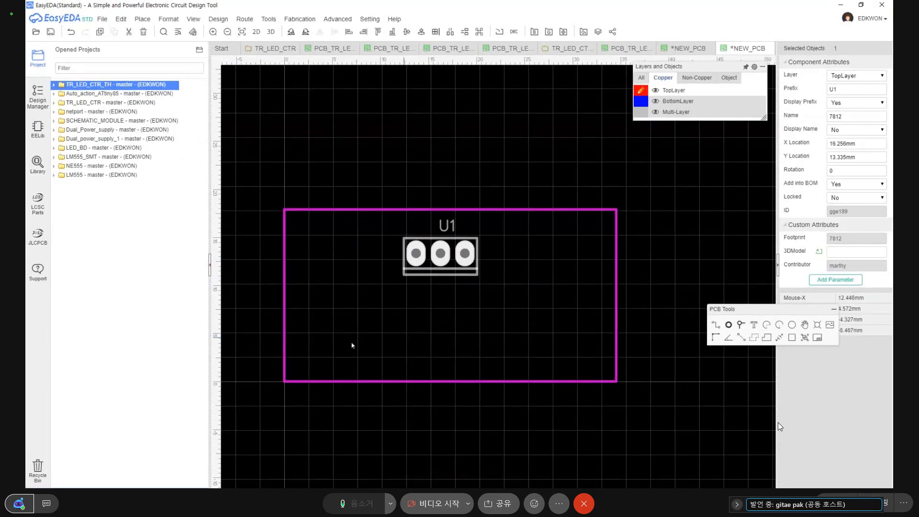
Step: Search the footprint library for Cap among the user-contributed parts
left_click(37, 163)
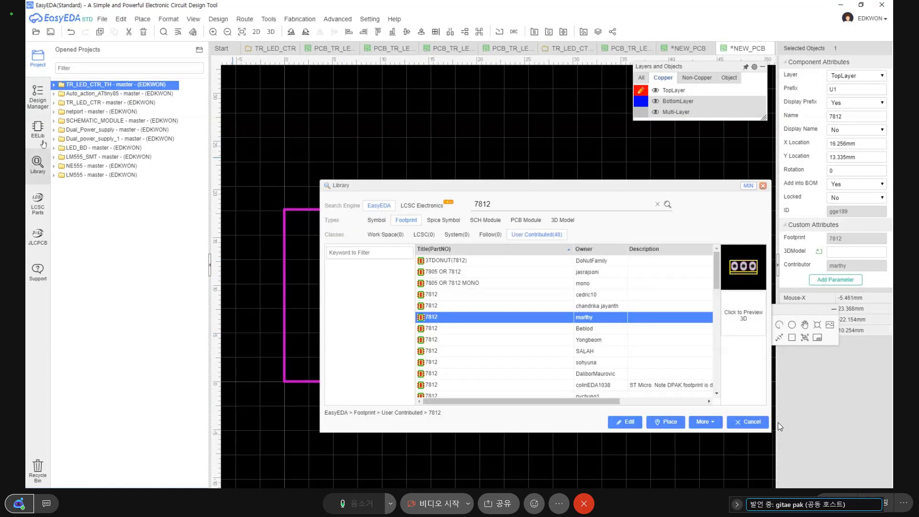
left_click(38, 128)
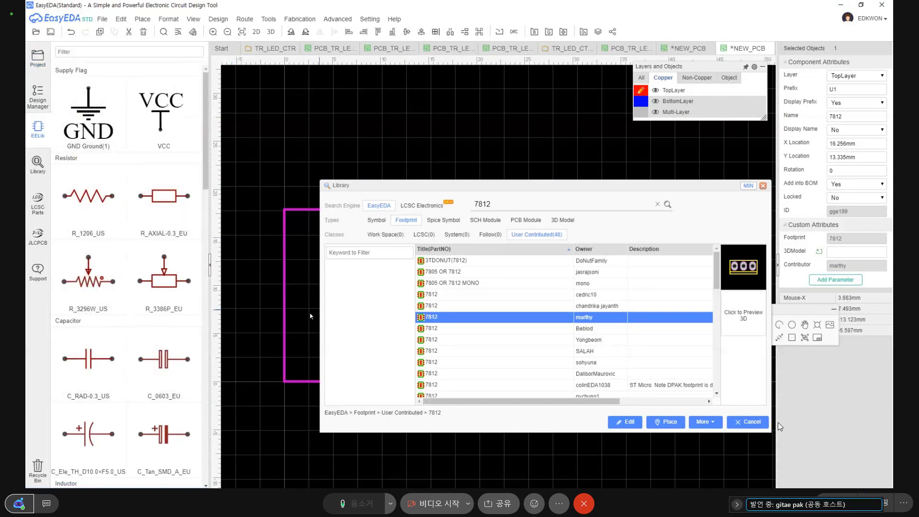
key("Escape")
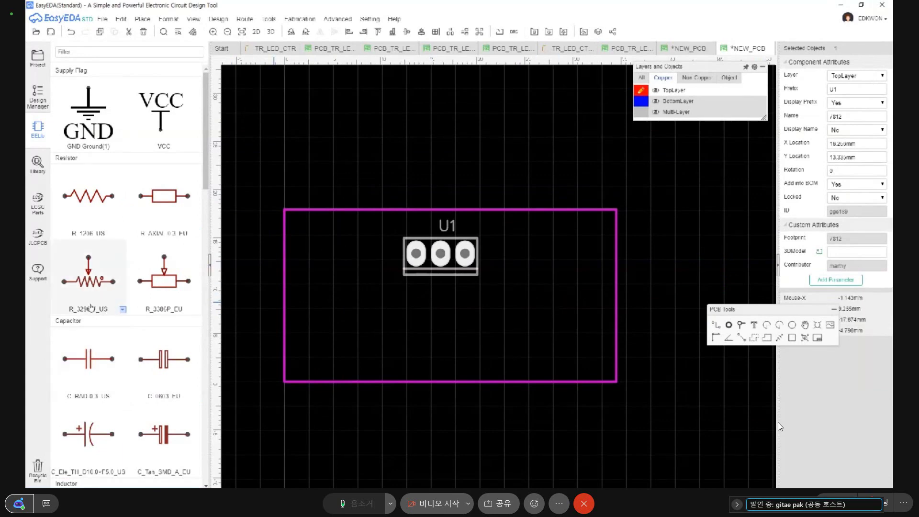
left_click(36, 171)
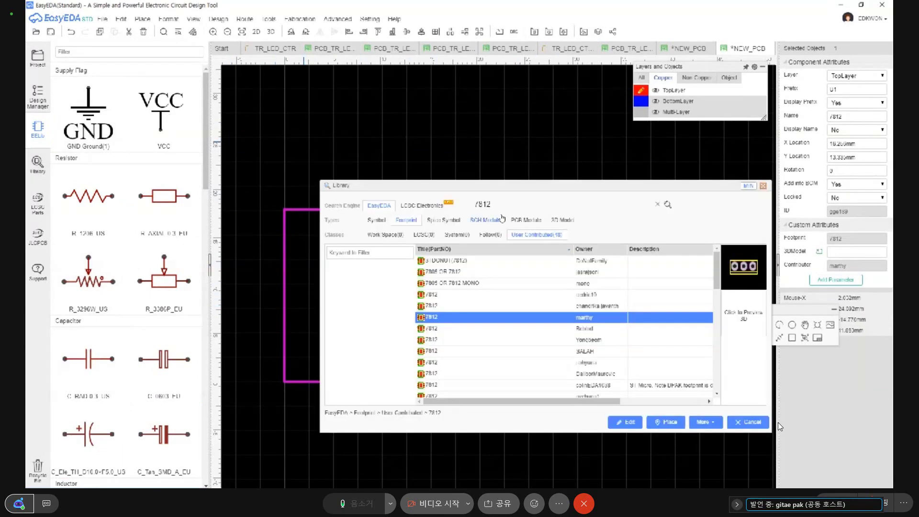
left_click_drag(501, 205, 408, 207)
type("CA")
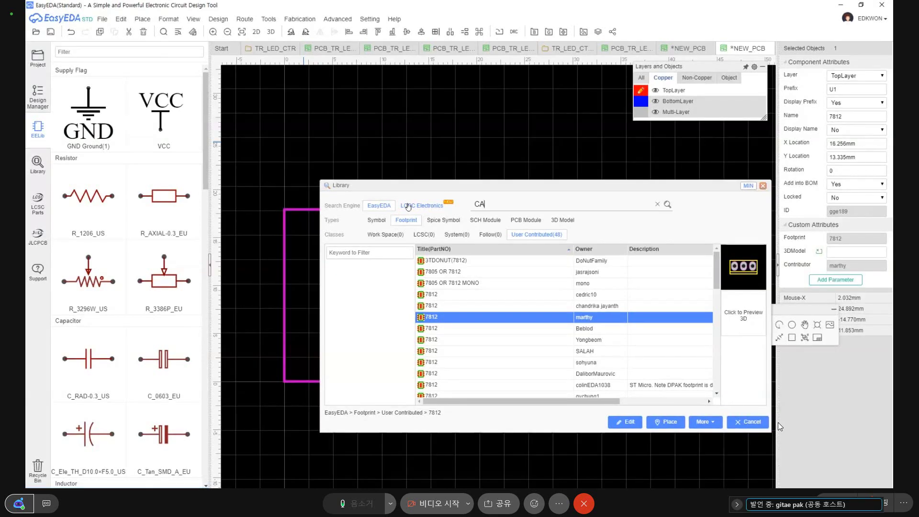
type("p")
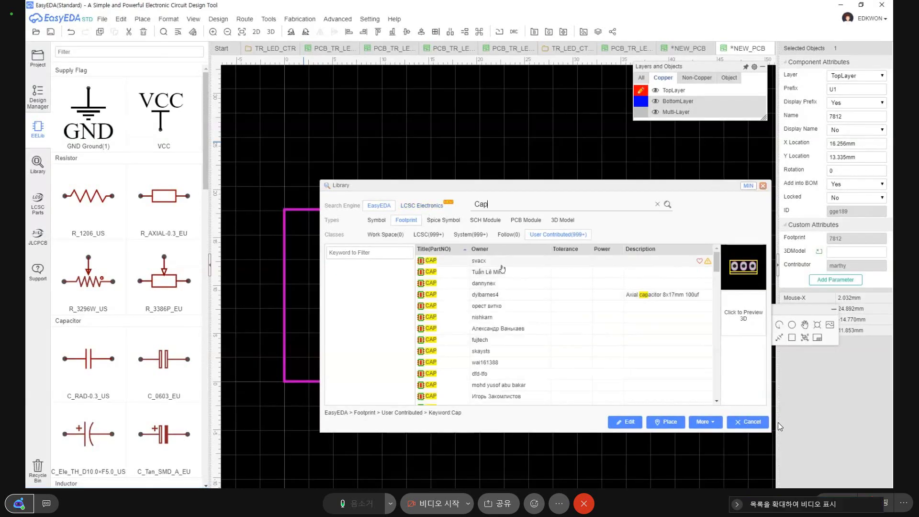
Step: Compare the previews of the user-contributed CAP footprints to find a round two-pad capacitor with a polarity mark
left_click(501, 265)
left_click(504, 272)
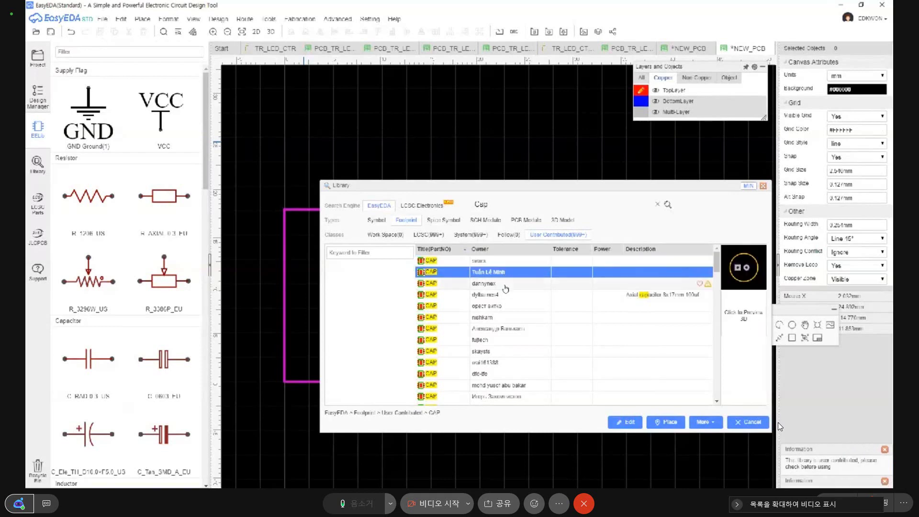
left_click(507, 284)
left_click_drag(549, 184, 546, 190)
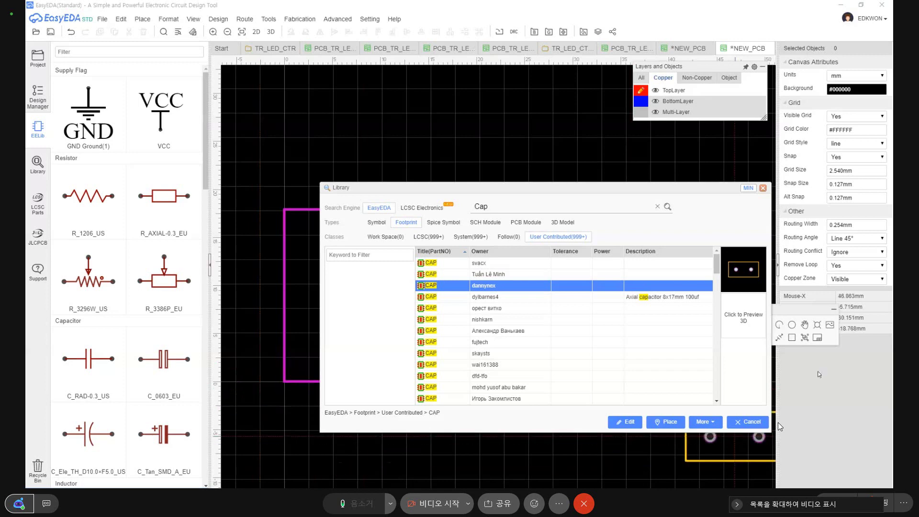
left_click(495, 297)
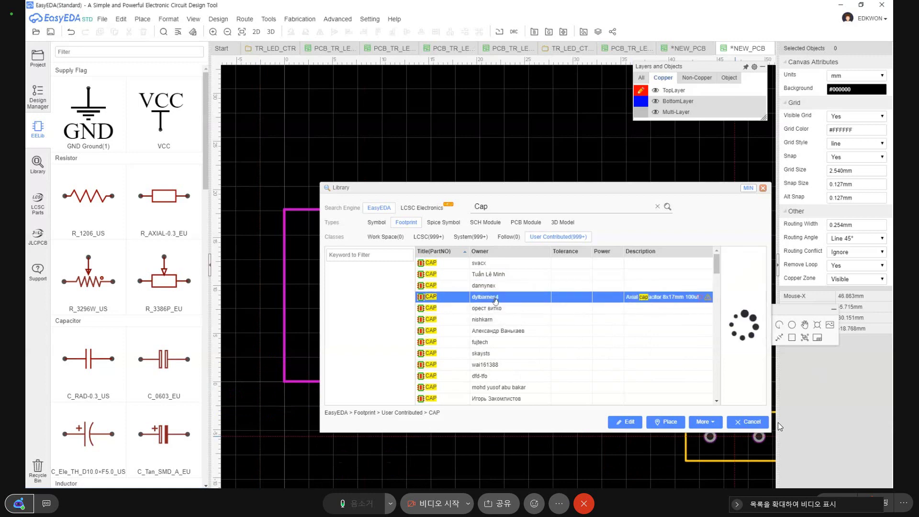
left_click(512, 319)
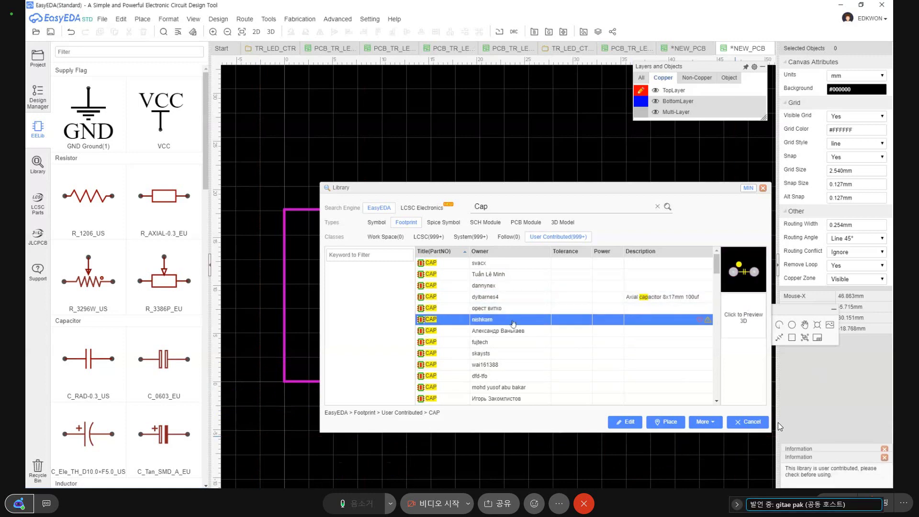
left_click(538, 343)
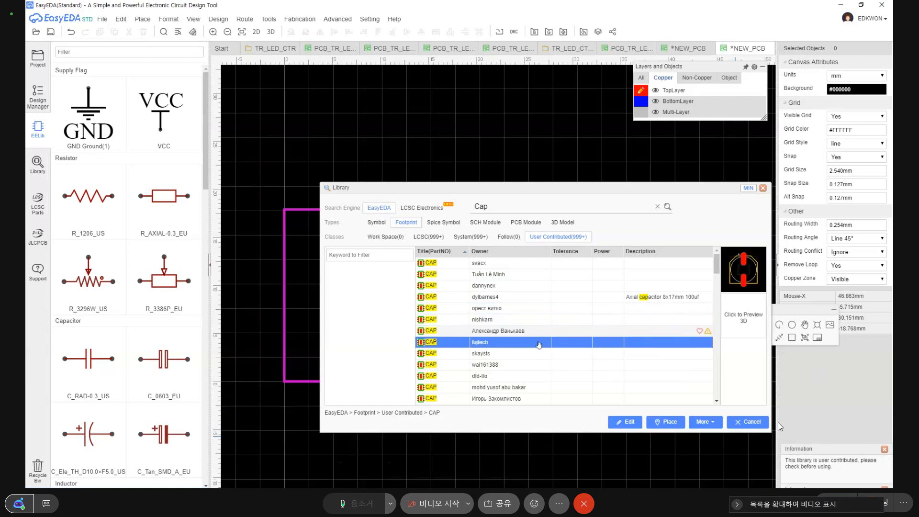
key("Down")
key("Down")
key("Down")
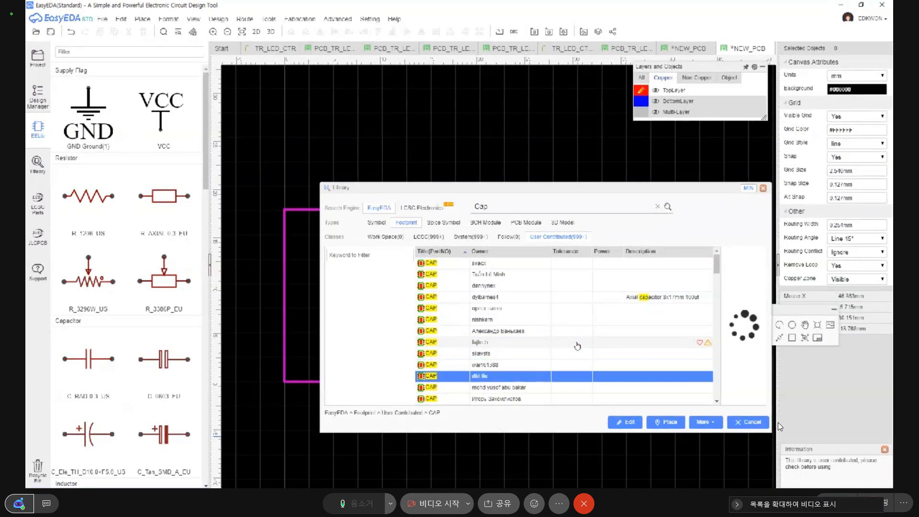
key("Down")
key("Down")
key("Down")
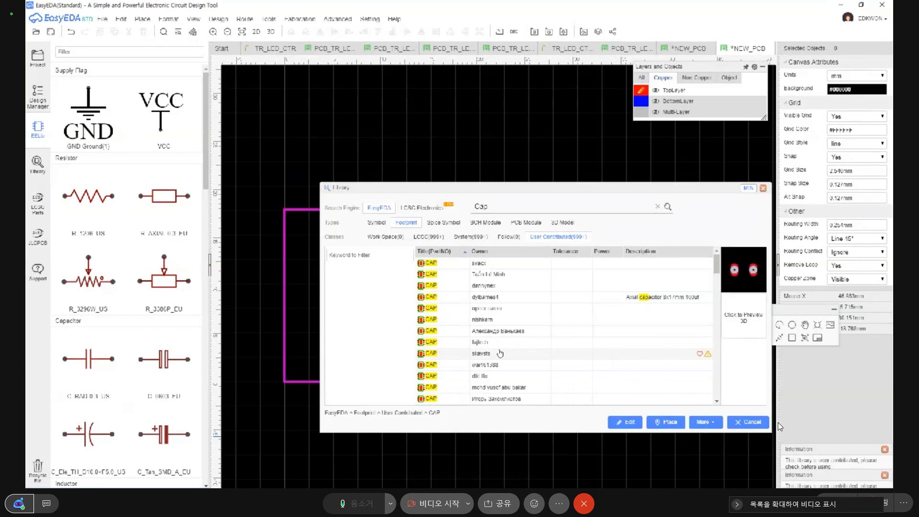
key("Up")
left_click(498, 308)
key("Up")
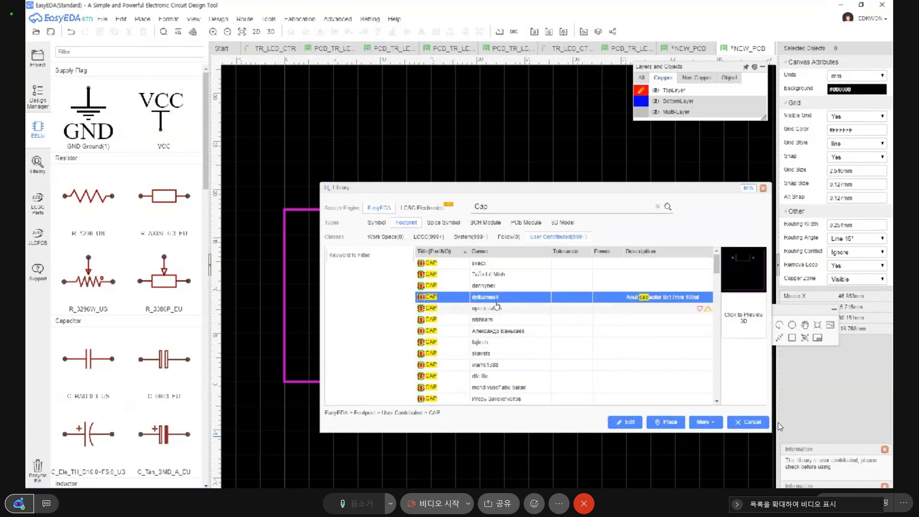
key("Up")
key("Up")
key("Up")
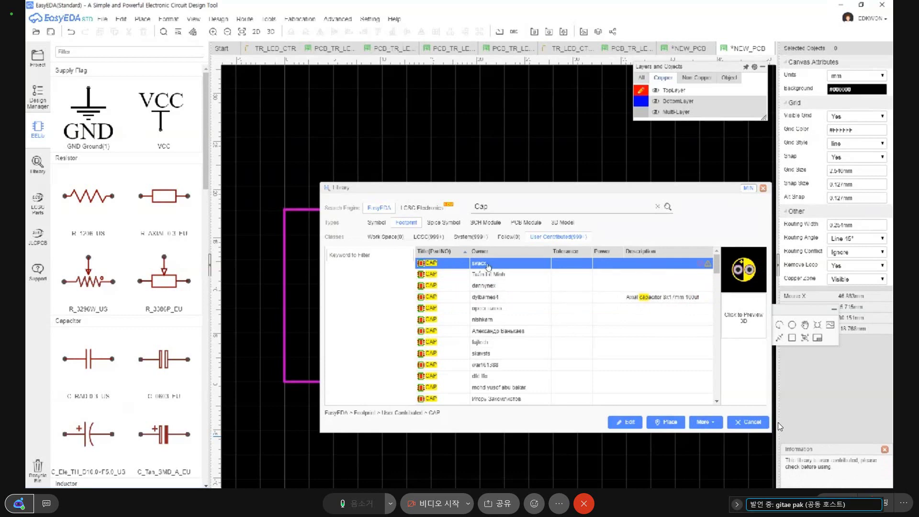
Step: Place two round polarized CAP footprints rotated to 270 degrees, one on each side just below the 7812 regulator
double_click(490, 264)
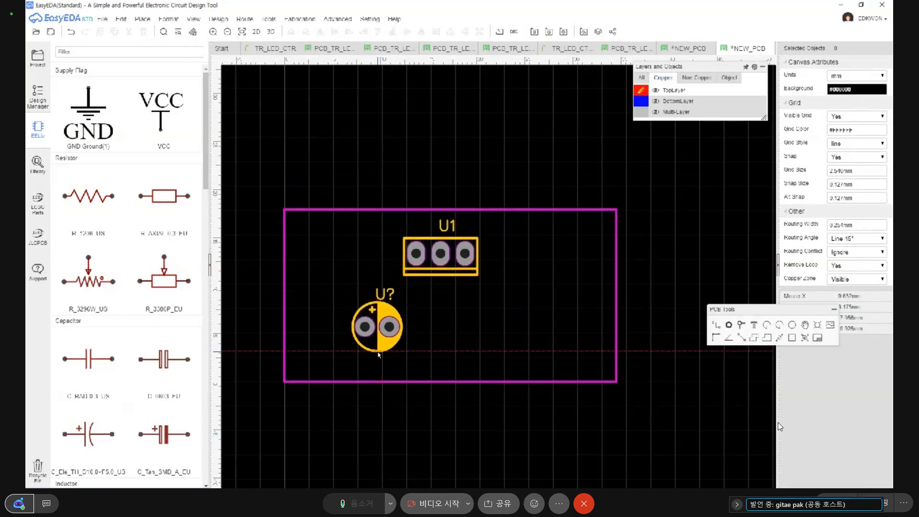
key("space")
key("space")
key("space")
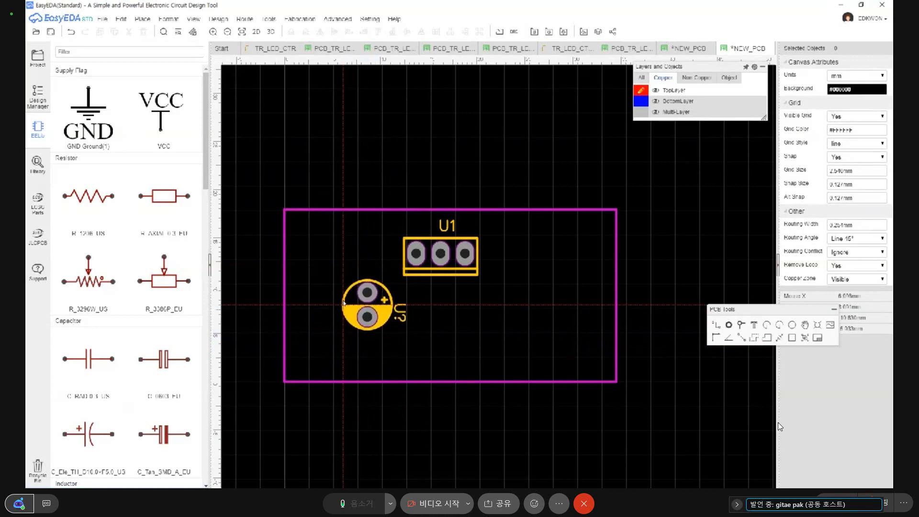
left_click(338, 293)
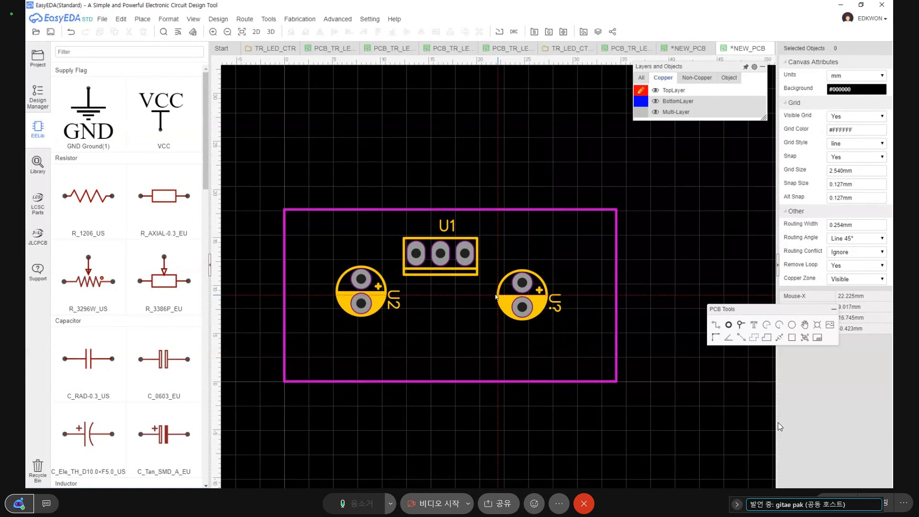
left_click(491, 297)
key("Escape")
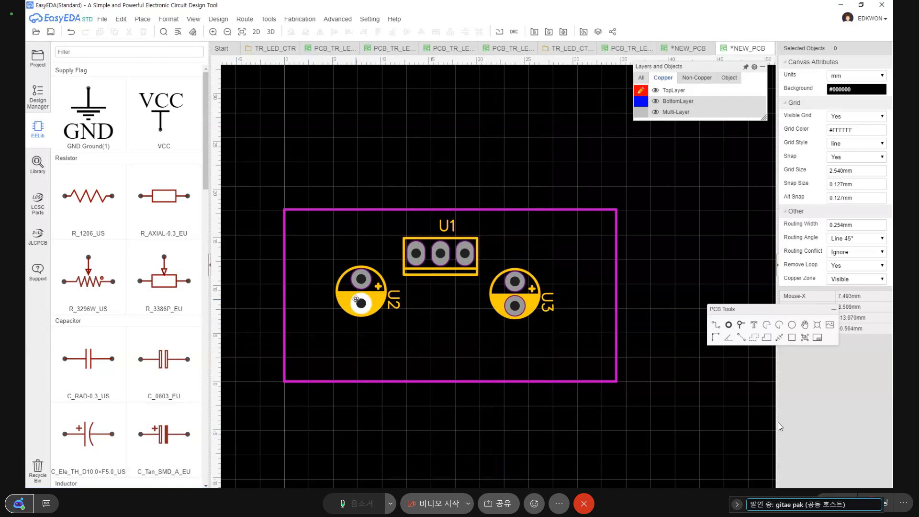
Step: Move both capacitors down toward the board's lower edge, with U3 at about X 21.1 mm, Y 4.6 mm
left_click_drag(361, 303, 353, 352)
left_click_drag(516, 296, 513, 341)
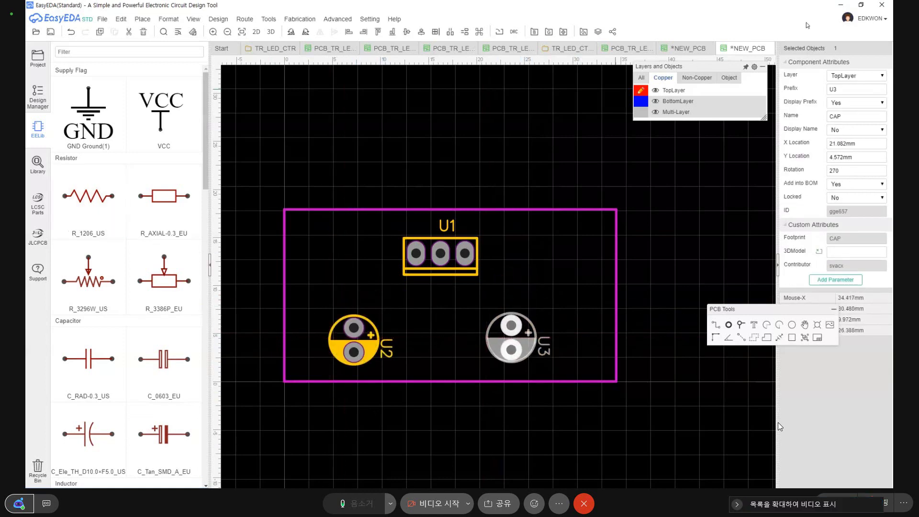
left_click(839, 8)
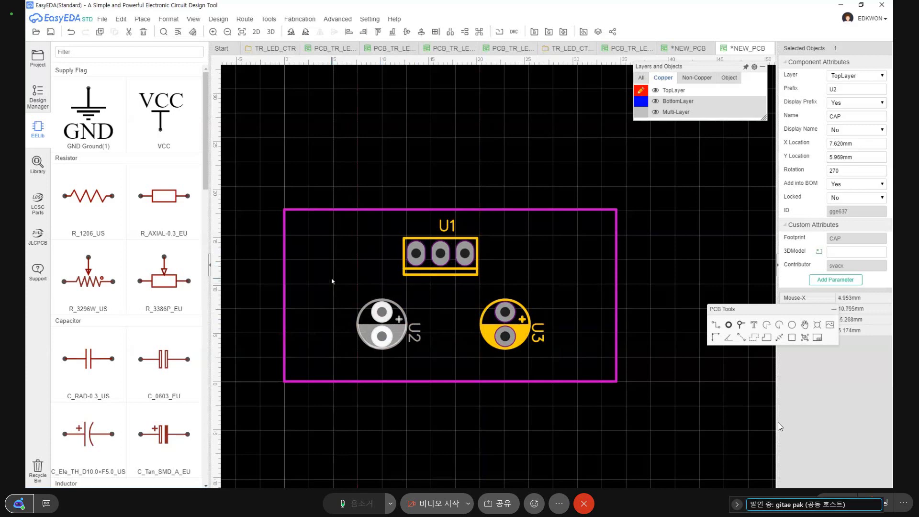
Step: Search the footprint library for conn 2p and preview the 2P connector footprints among the LCSC results
left_click(38, 165)
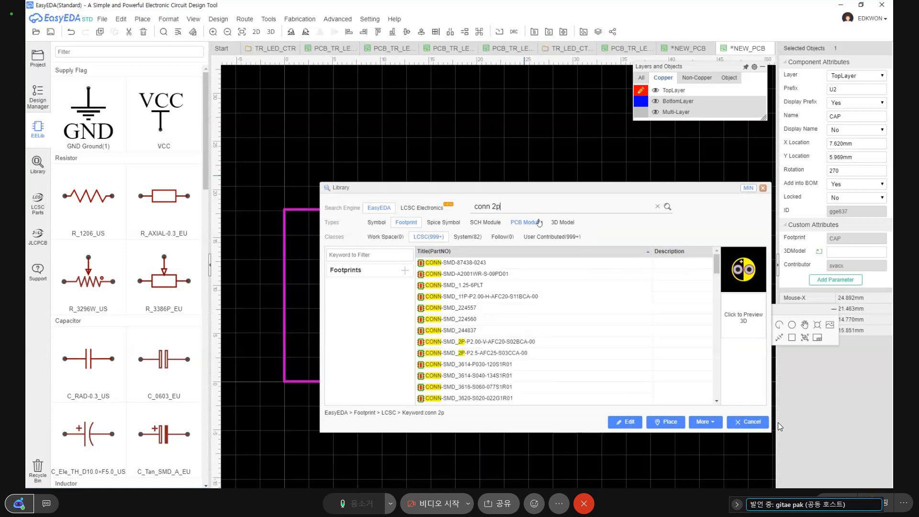
left_click(478, 341)
left_click(480, 354)
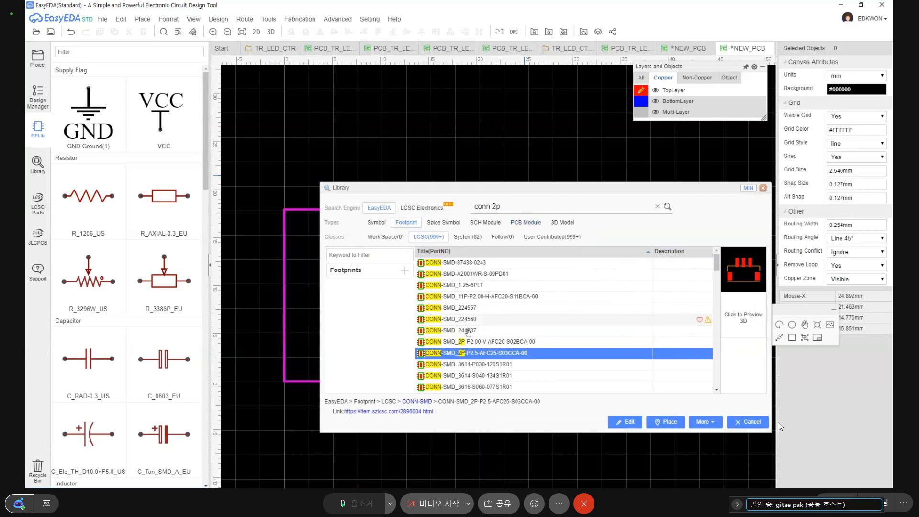
scroll(469, 323, "down", 3)
left_click(471, 296)
scroll(475, 294, "up", 3)
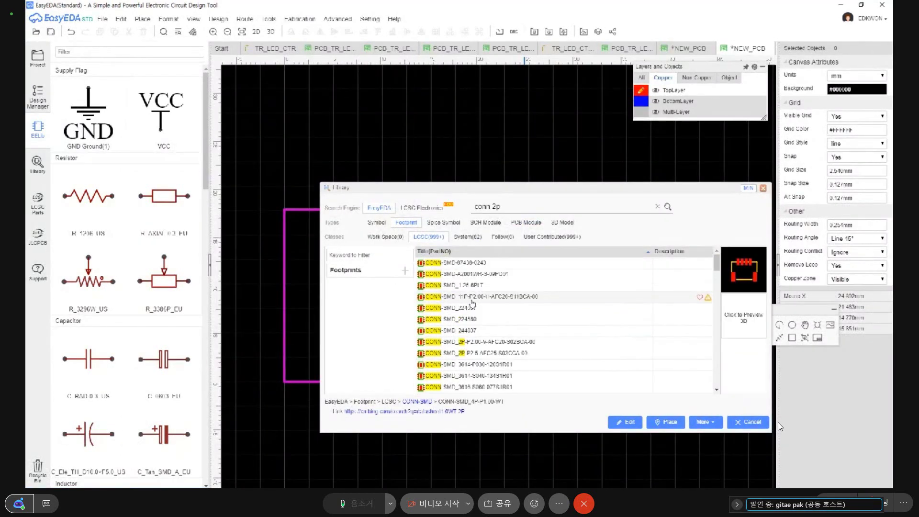
Step: Examine the LCSC CONN-SMD footprint previews one after another, from CONN-SMD-87438-0243 to CONN-SMD_60P-L14.22-W2.32-P0.4
left_click(479, 264)
key("Down")
key("Down")
key("Down")
key("Down")
key("Down")
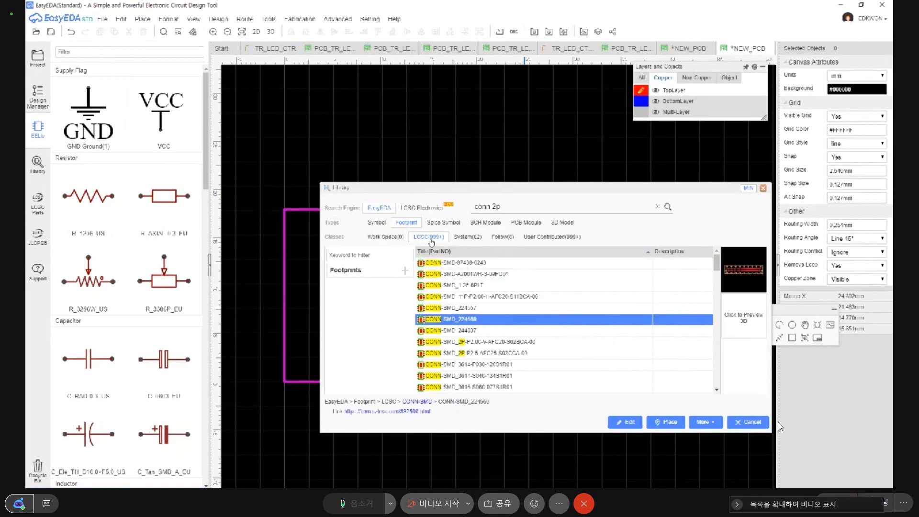
key("Down")
key("Down")
key("Down")
key("Down")
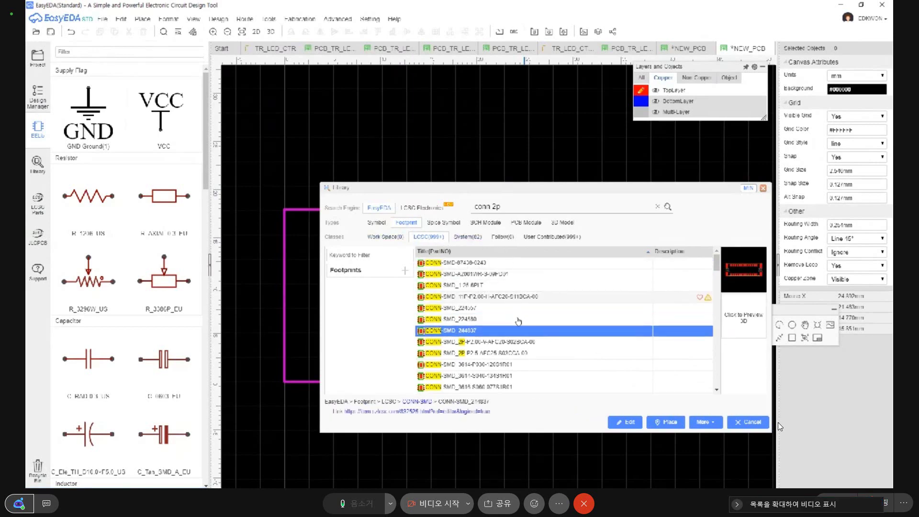
key("Down")
key("Down")
key("Down")
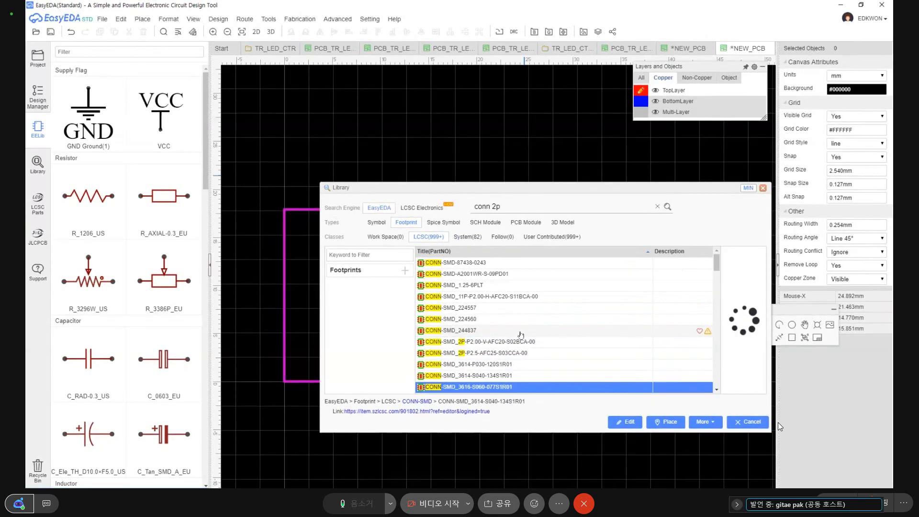
key("Down")
key("Down")
key("Down")
key("Down")
key("Down")
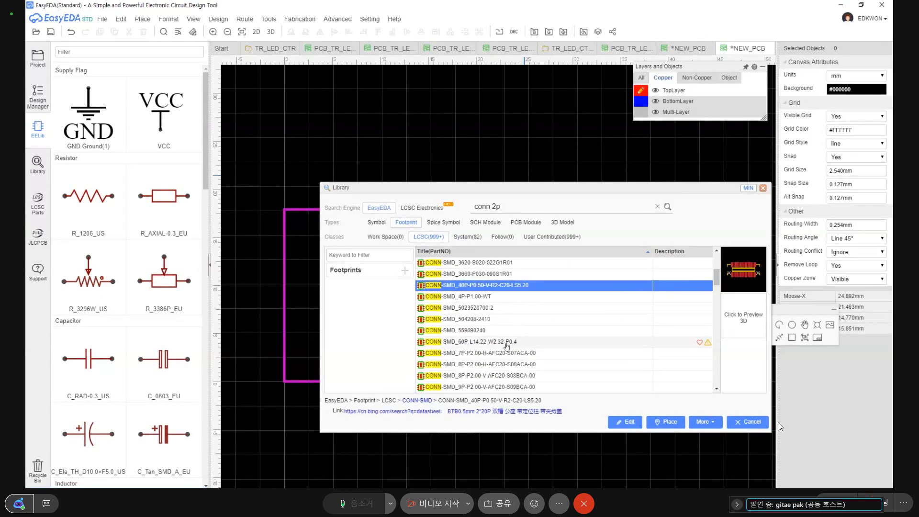
key("Down")
key("Down")
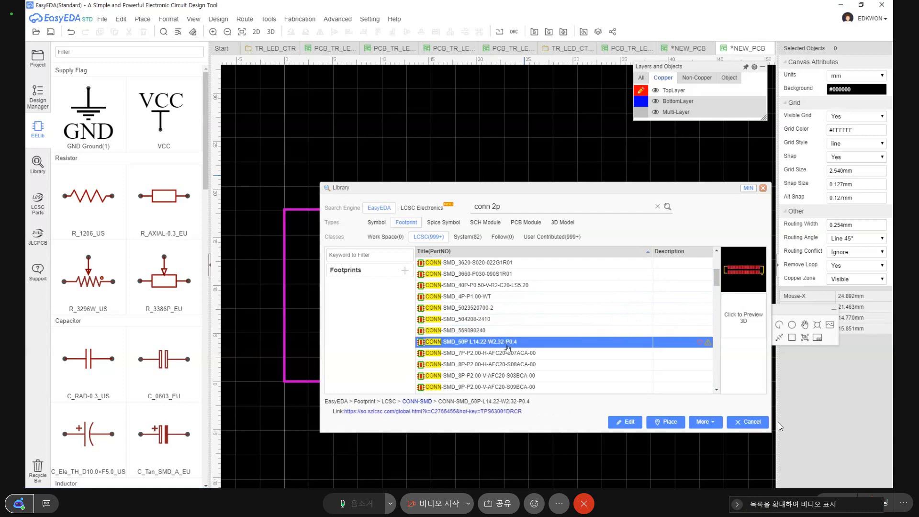
Step: Examine the remaining conn 2p results and preview the CONN-SMD footprints from KH-FG0.5-H2.0-40PIN back toward the start of the list
scroll(507, 345, "down", 5)
scroll(508, 348, "down", 10)
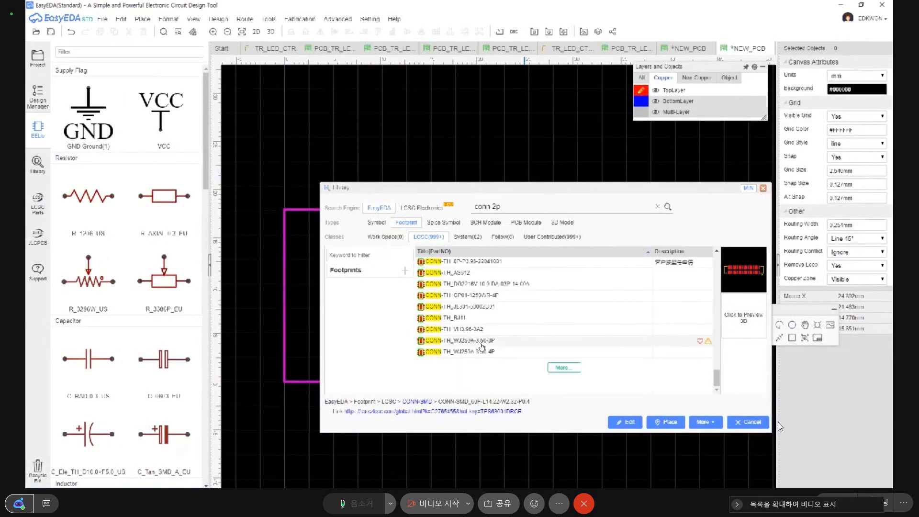
scroll(481, 345, "down", 3)
scroll(482, 346, "up", 2)
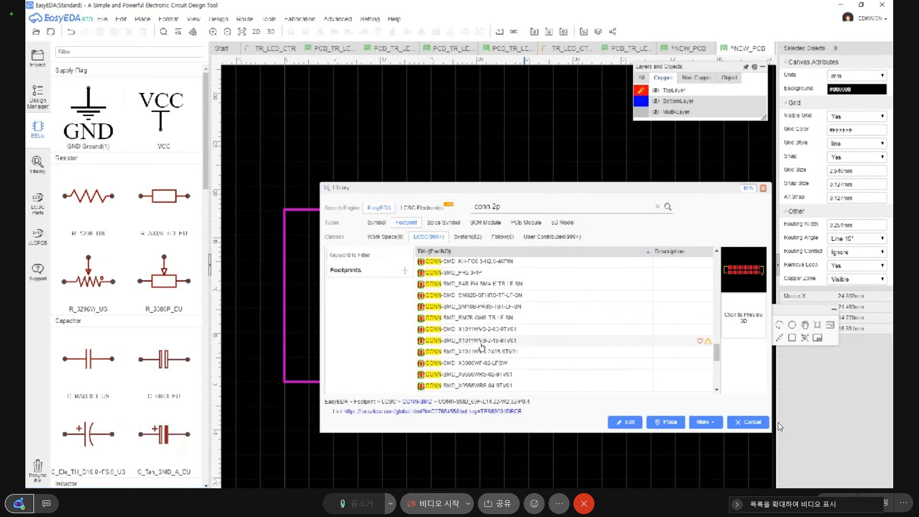
scroll(481, 345, "up", 2)
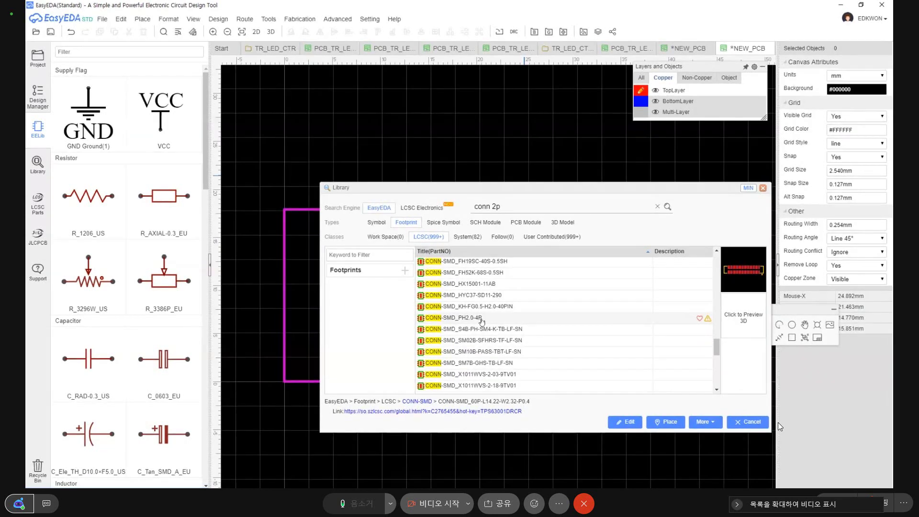
left_click(487, 307)
key("Up")
key("Up")
key("Up")
key("Up")
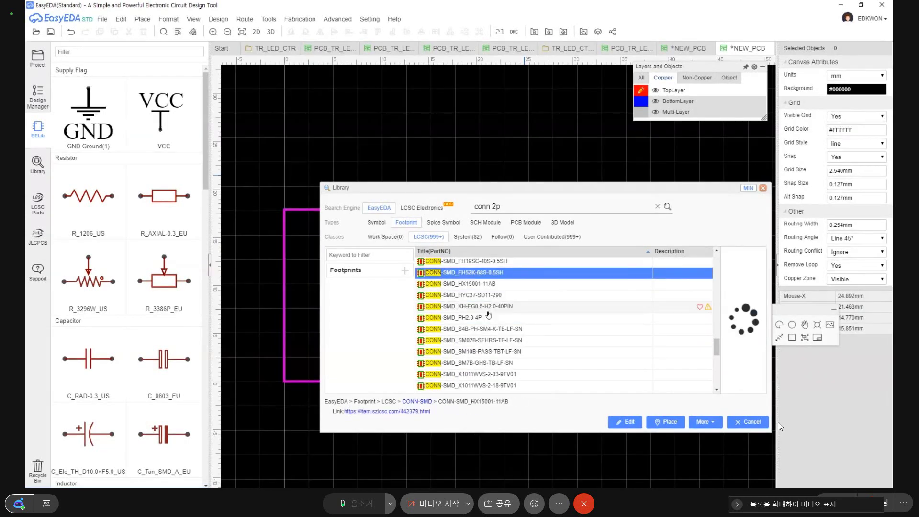
key("Up")
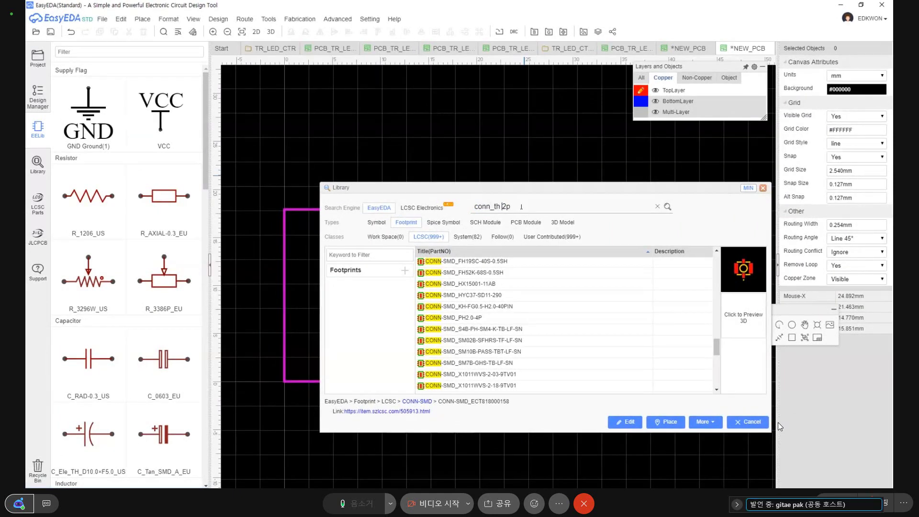
Step: Refine the footprint search to conn_th_2p and find the through-hole CONN-TH entries in the LCSC results
key("Return")
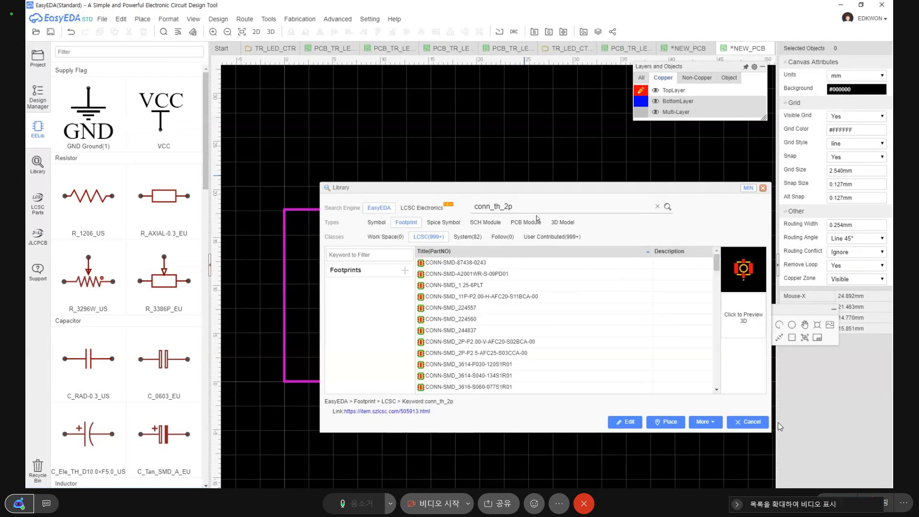
scroll(498, 318, "down", 5)
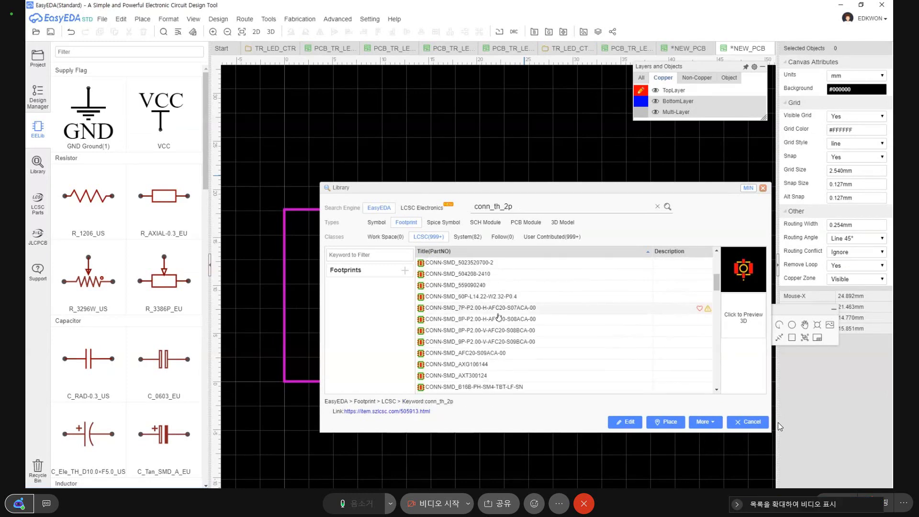
scroll(498, 317, "down", 10)
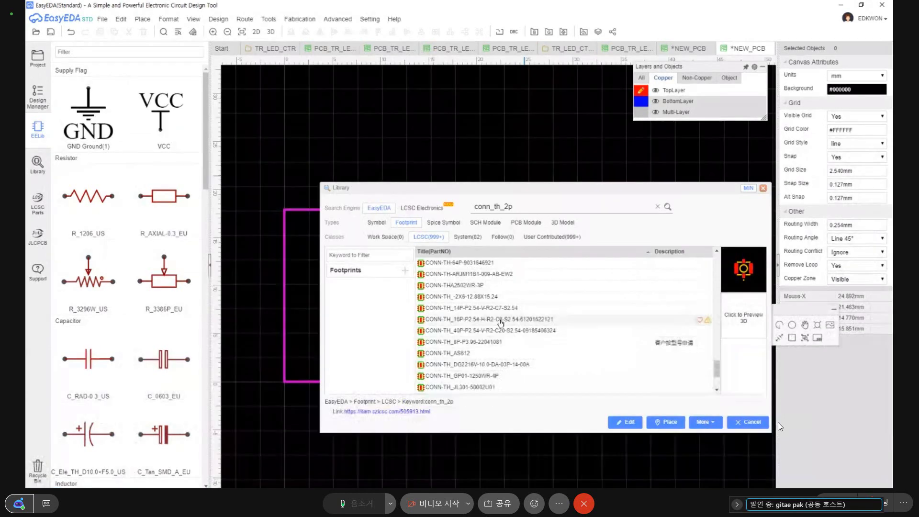
scroll(500, 322, "up", 3)
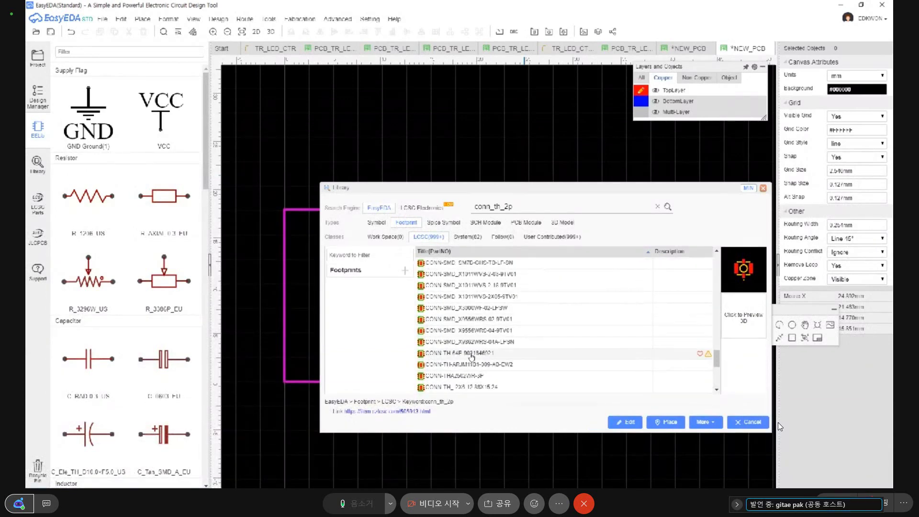
Step: Examine the through-hole footprint previews in the LCSC results, from CONN-TH-64P through the 8P and JL301 entries to CONN-TH_VH3.96-3A2
left_click(471, 354)
left_click(505, 366)
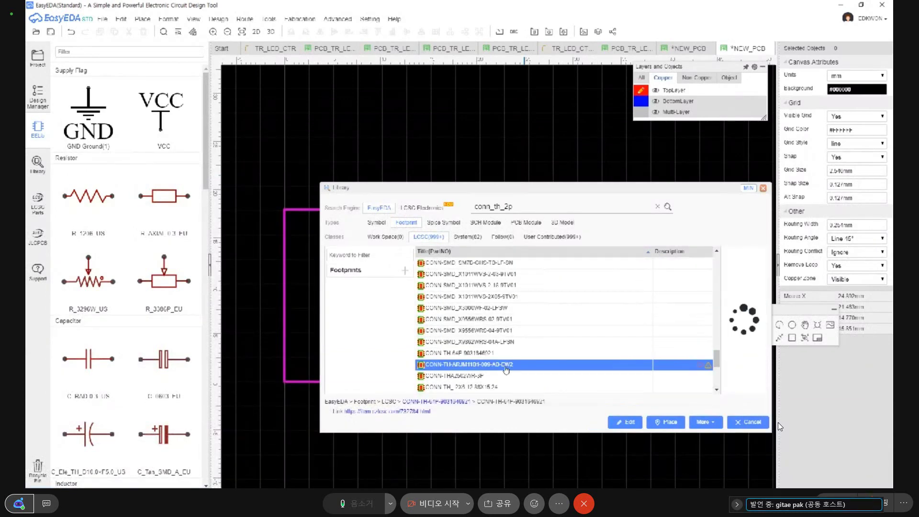
key("Down")
key("Down")
scroll(507, 370, "down", 2)
key("Down")
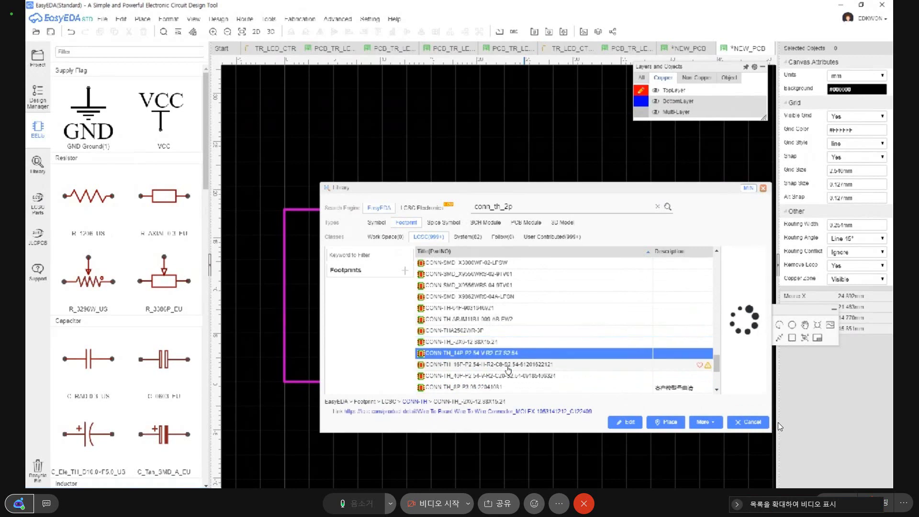
key("Down")
key("Down")
key("Down")
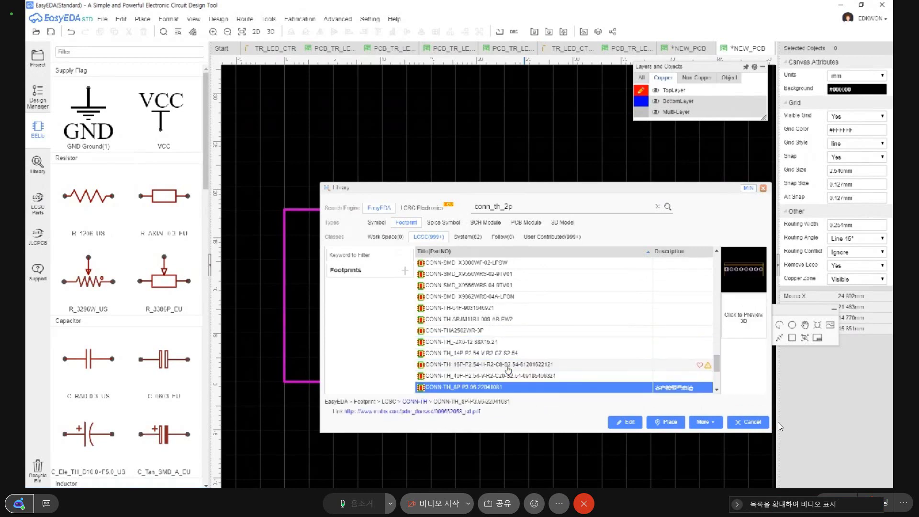
key("Down")
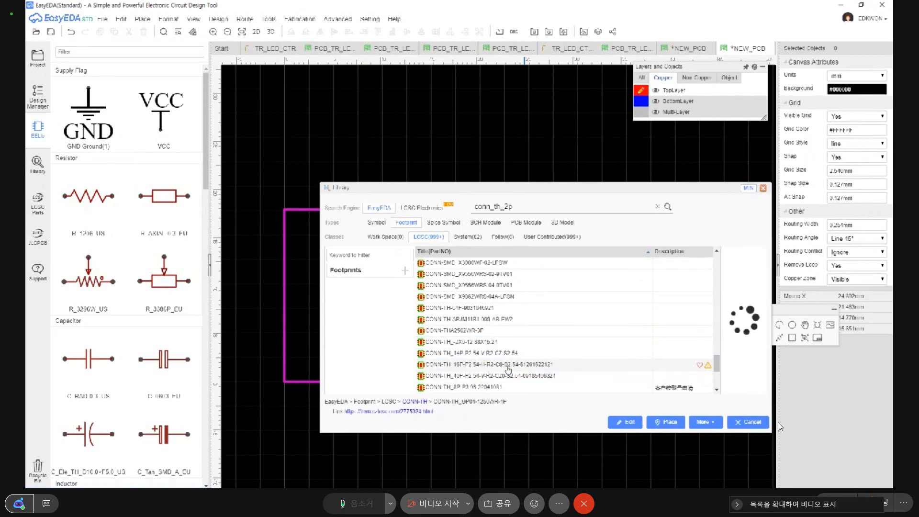
key("Down")
scroll(508, 370, "down", 1)
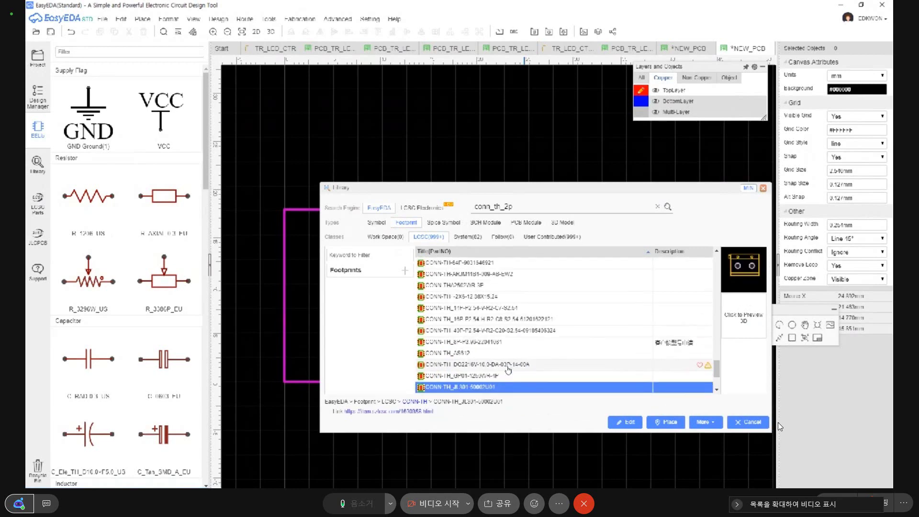
key("Down")
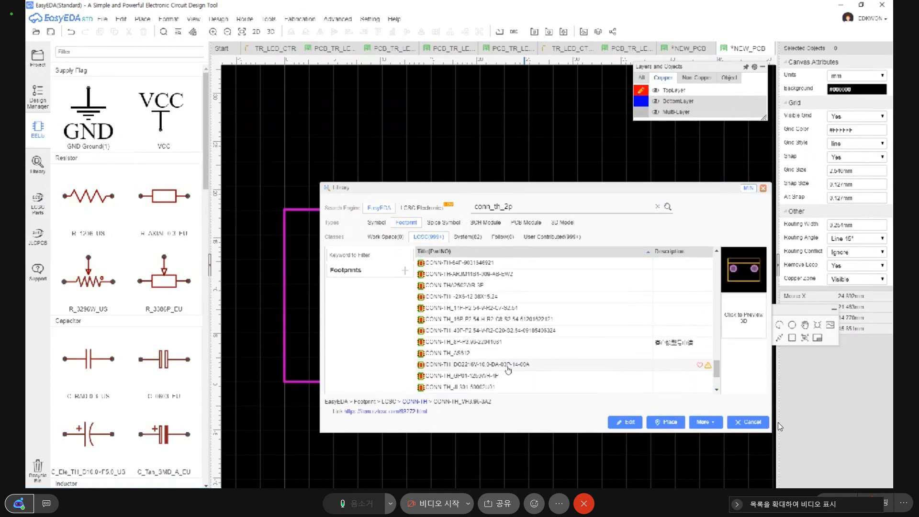
key("Up")
scroll(507, 370, "down", 3)
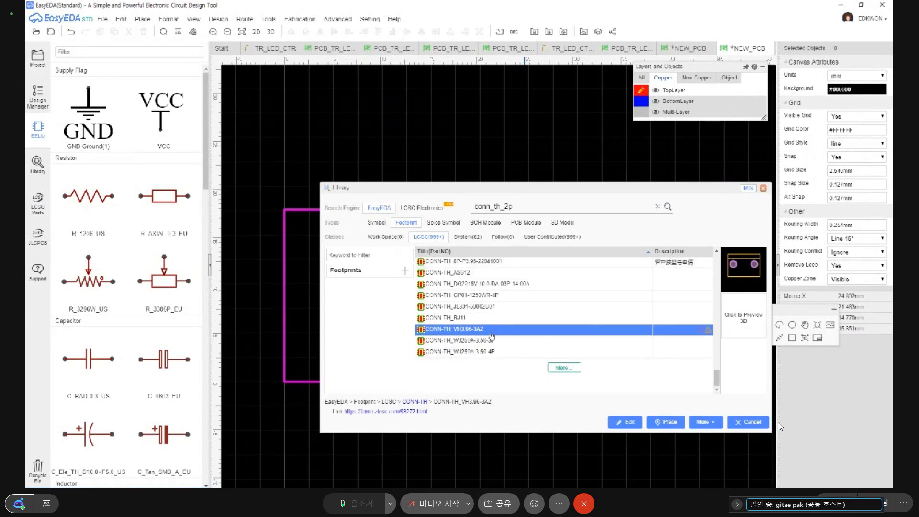
Step: Compare the CONN-TH_WJ250A-3.50 and CONN-TH_VH3.96-3A2 previews and place the VH3.96-3A2 footprint in the board's upper-left corner
left_click(486, 341)
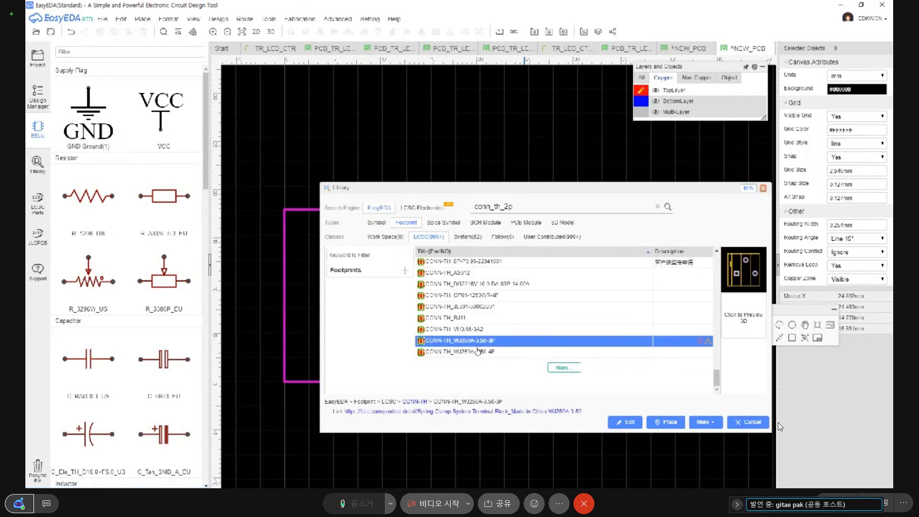
left_click(478, 352)
left_click(478, 341)
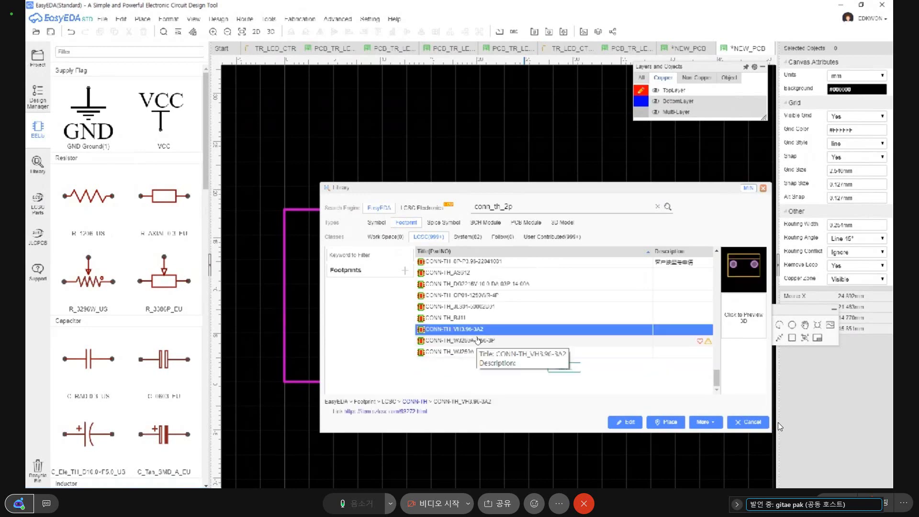
double_click(477, 339)
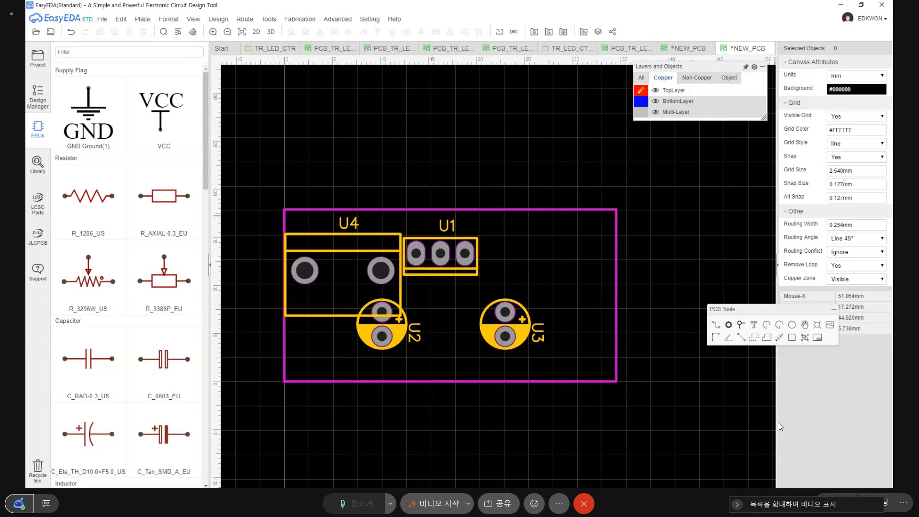
Step: Delete the large two-pin connector footprint from the board's upper-left corner
left_click(363, 275)
key("Delete")
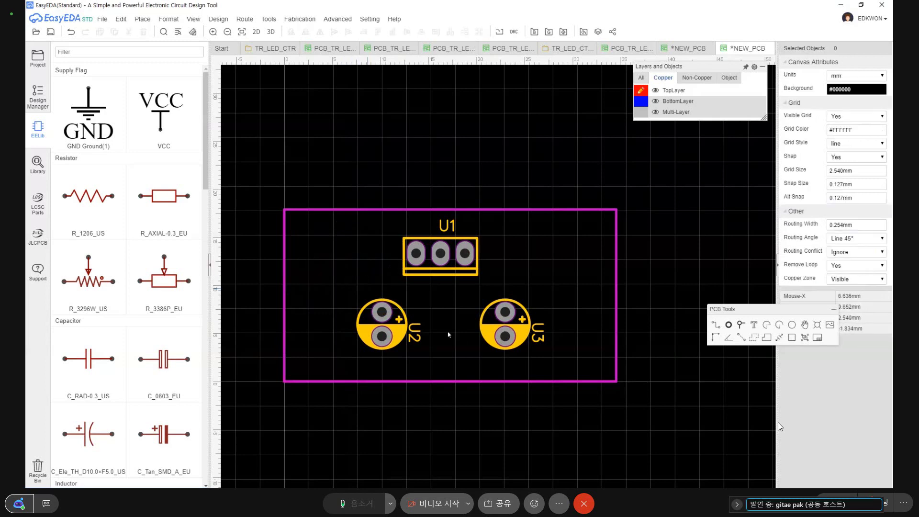
Step: Reopen the footprint library and examine the System class results for conn_th_2p, previewing C67XX_CONNECTOR through CONN-5_INV
left_click(38, 163)
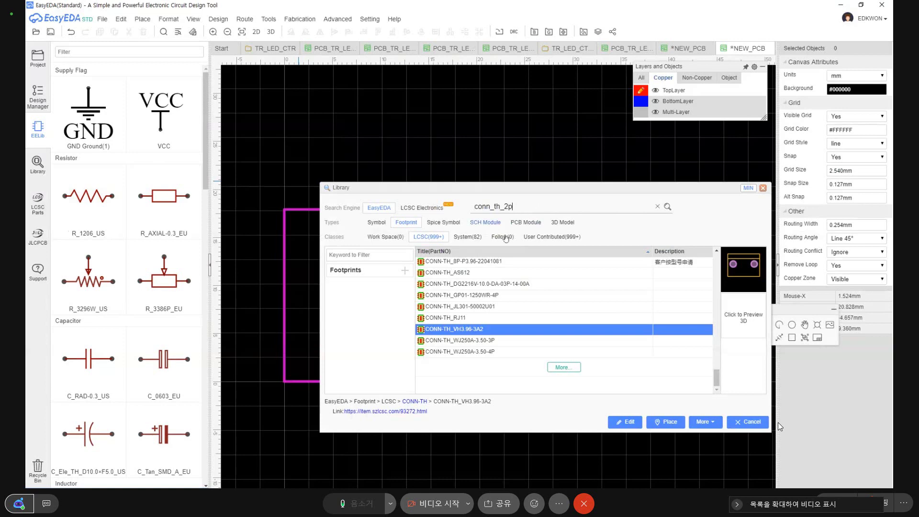
left_click(483, 238)
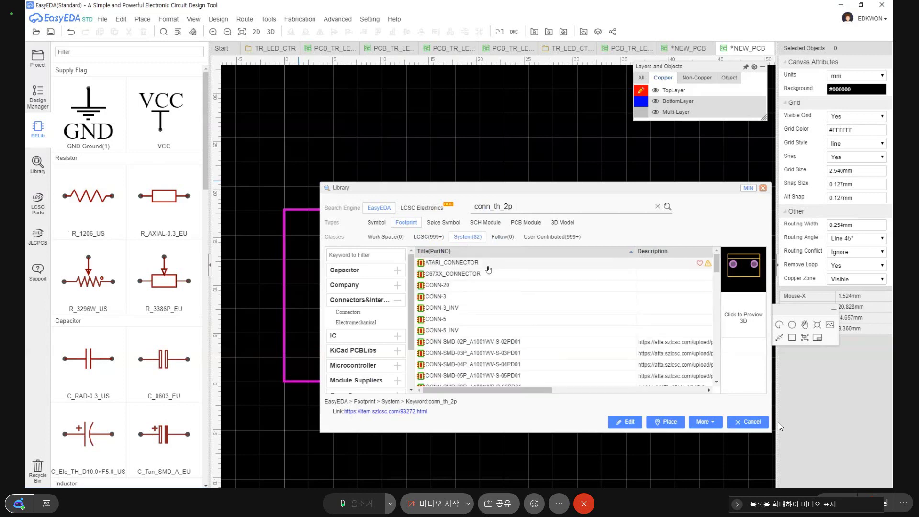
left_click(471, 277)
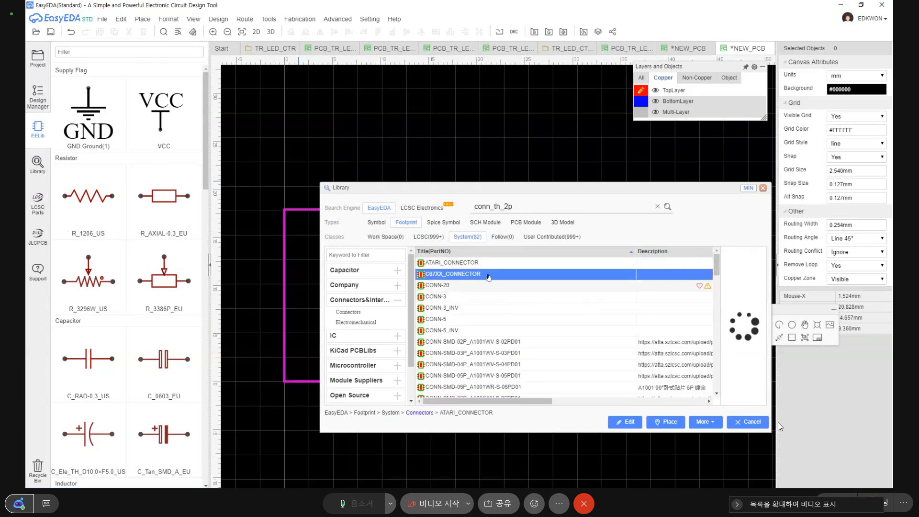
left_click(471, 284)
left_click(471, 296)
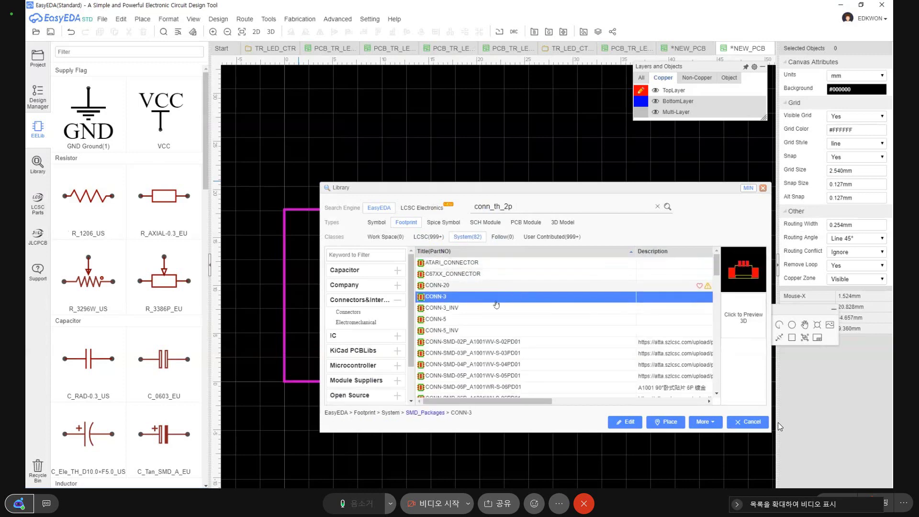
left_click(469, 308)
key("Down")
key("Down")
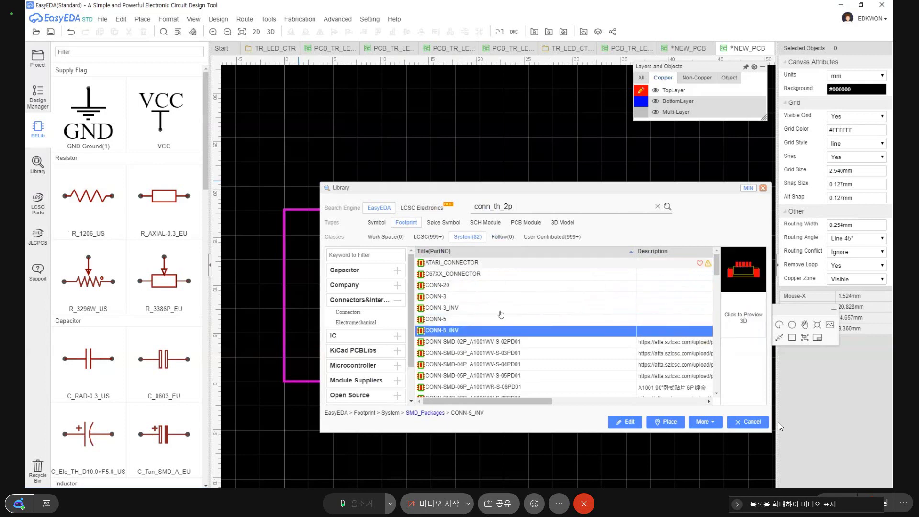
scroll(506, 322, "down", 3)
scroll(506, 322, "down", 5)
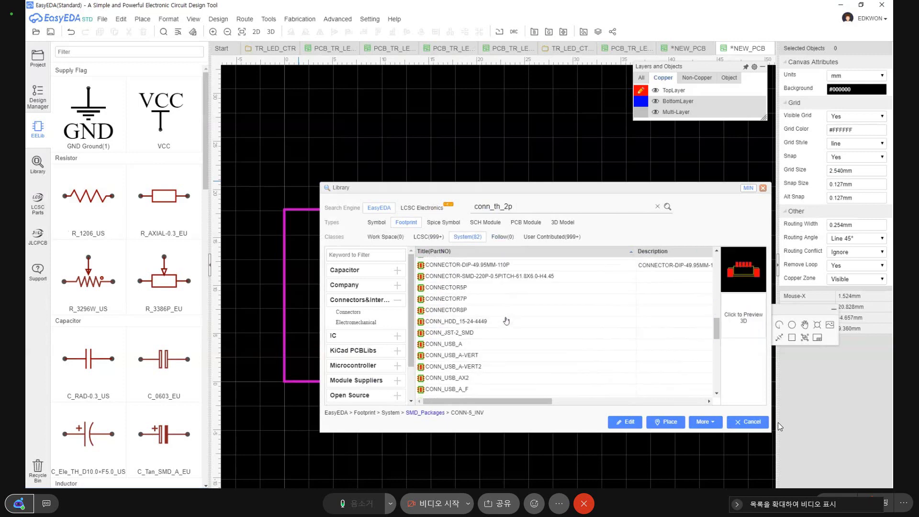
scroll(505, 320, "up", 5)
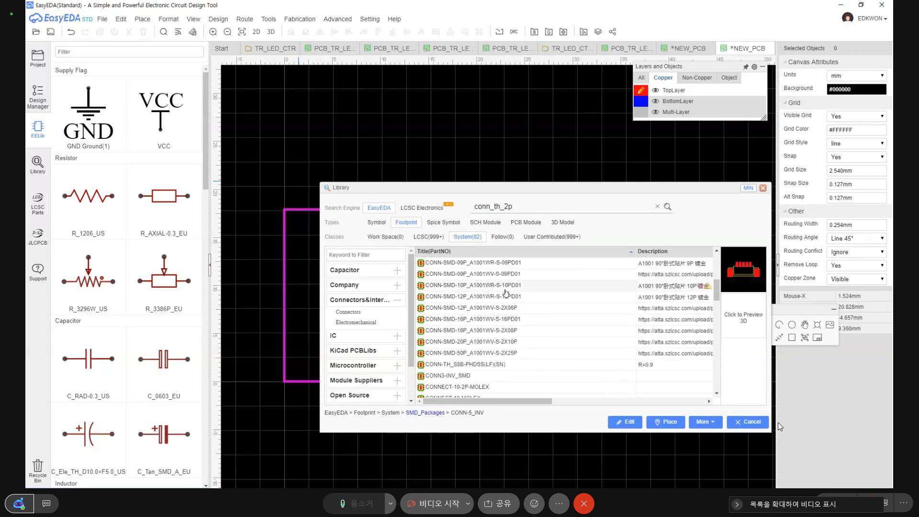
scroll(507, 292, "down", 2)
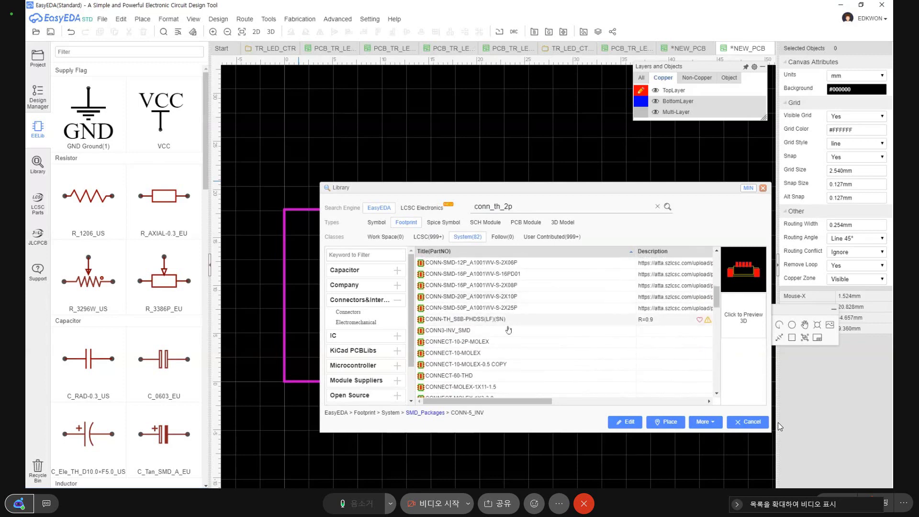
Step: Preview the System footprints from CONN3-INV_SMD to CONNECT-60-THD and CONNECTOR7P
left_click(508, 330)
key("Down")
key("Down")
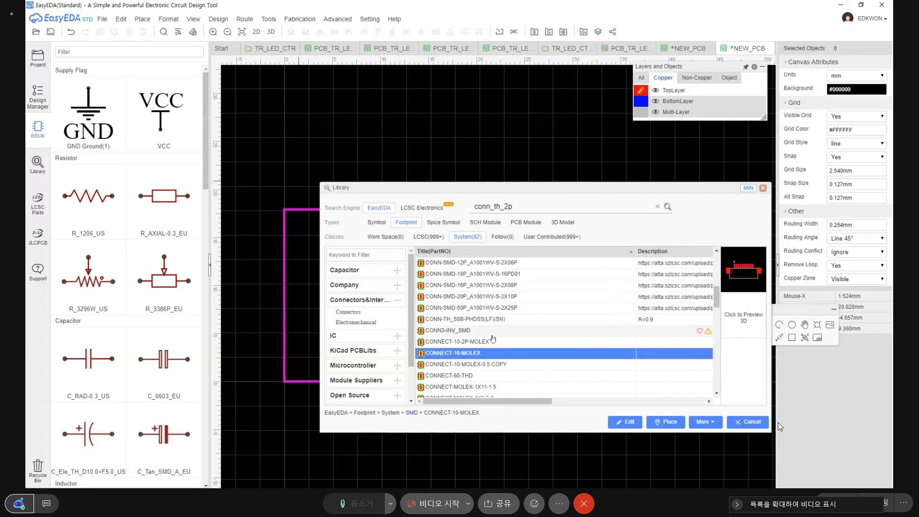
key("Down")
key("Down")
scroll(492, 339, "down", 5)
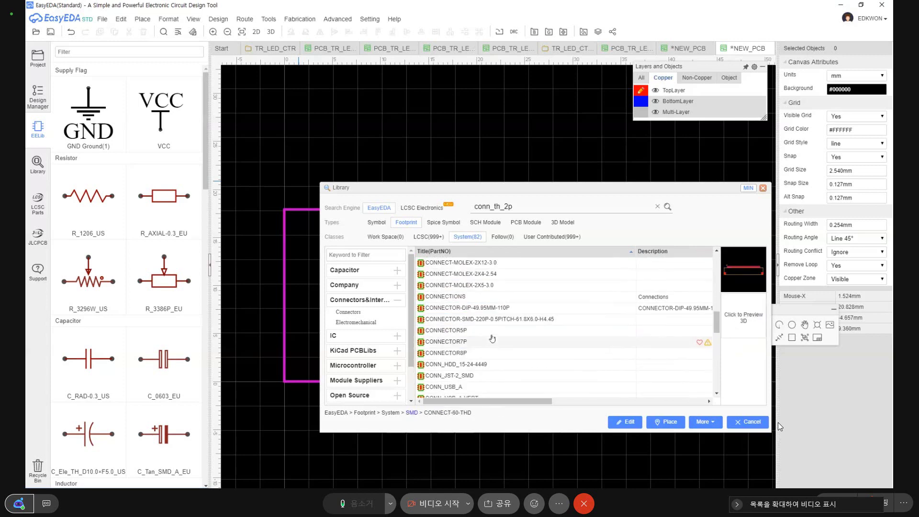
left_click(493, 340)
scroll(493, 330, "down", 10)
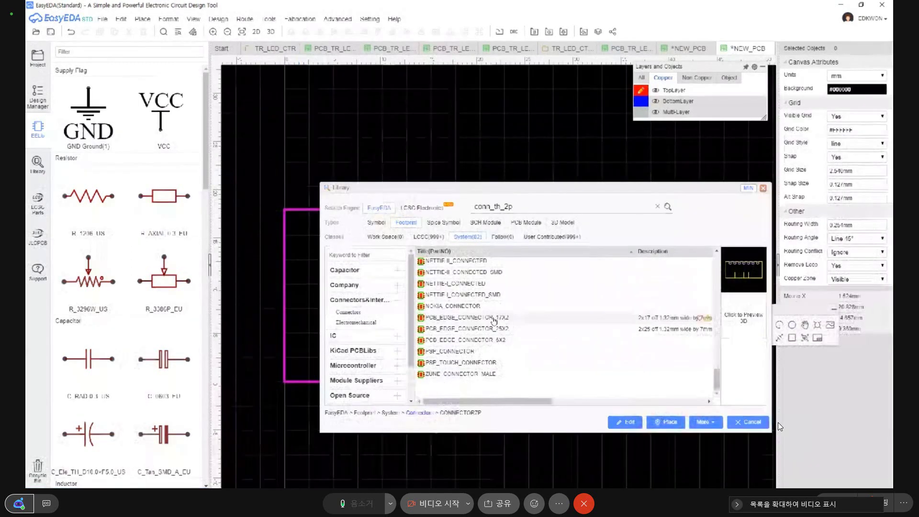
Step: Examine the System footprint previews backward from PSP_TOUCH_CONNECTOR to GM862_CONNECTOR
left_click(502, 363)
key("Up")
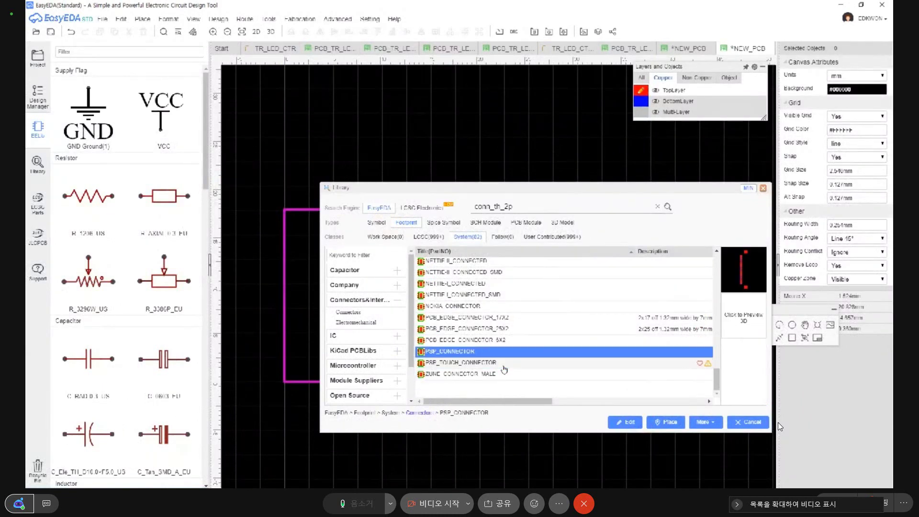
key("Up")
key("Up")
key("Up")
key("Up")
key("Up")
key("Up")
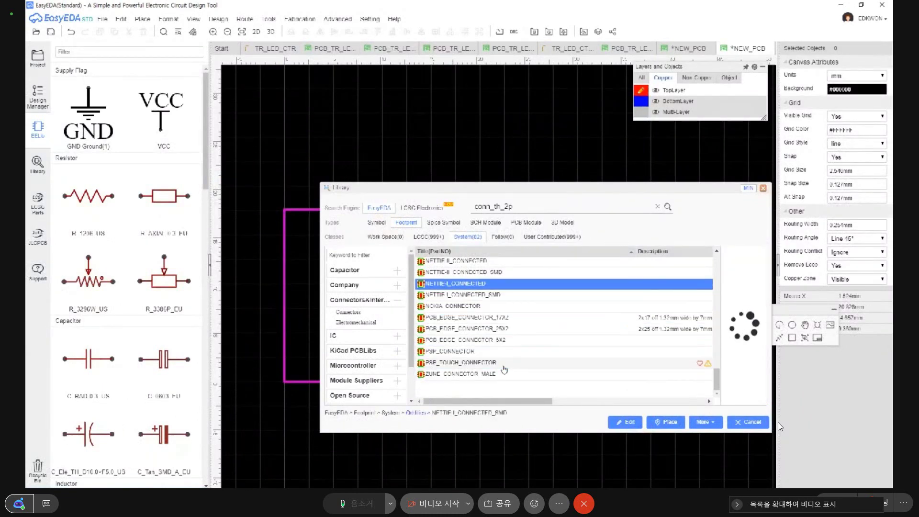
key("Up")
key("Up")
key("Up")
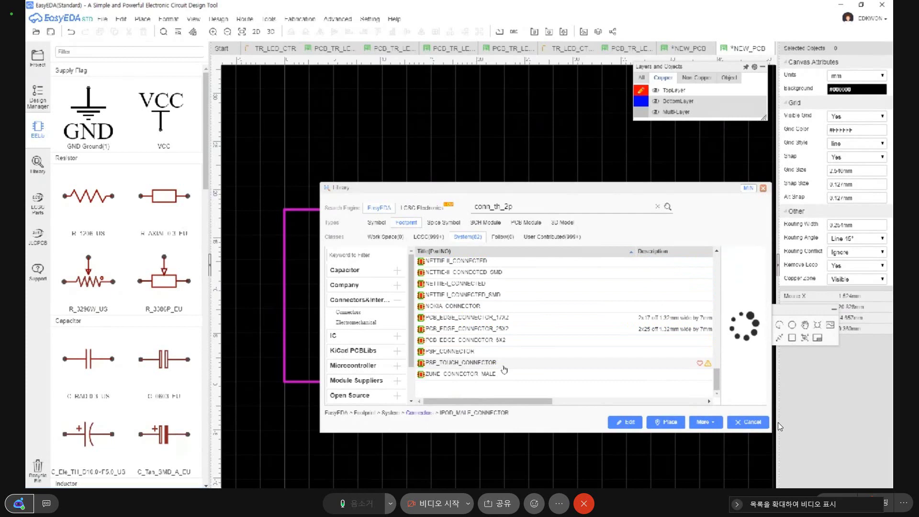
key("Up")
key("Up")
key("Up")
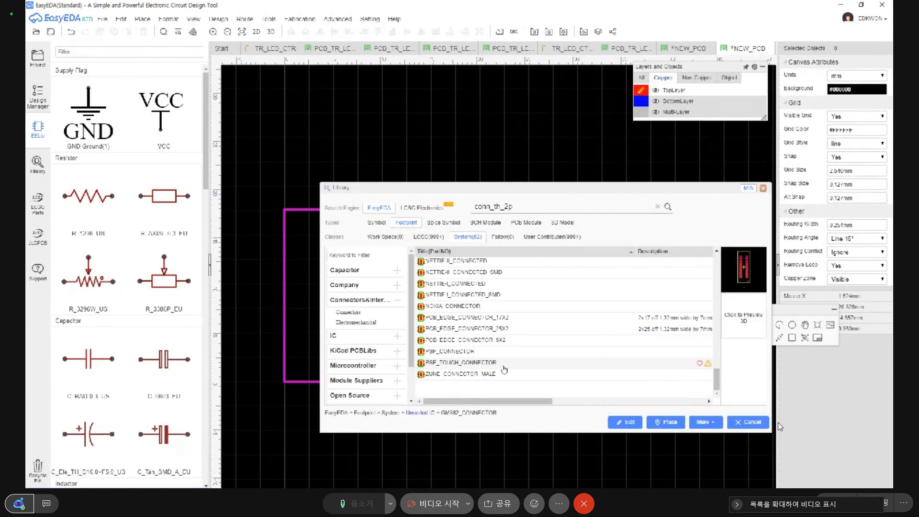
Step: Continue examining the System footprint previews backward from FKIT-RIBBON_CONNECTOR_03_2MM_R through the CONN_USB entries to CONNECTIONS
scroll(504, 369, "up", 4)
key("Up")
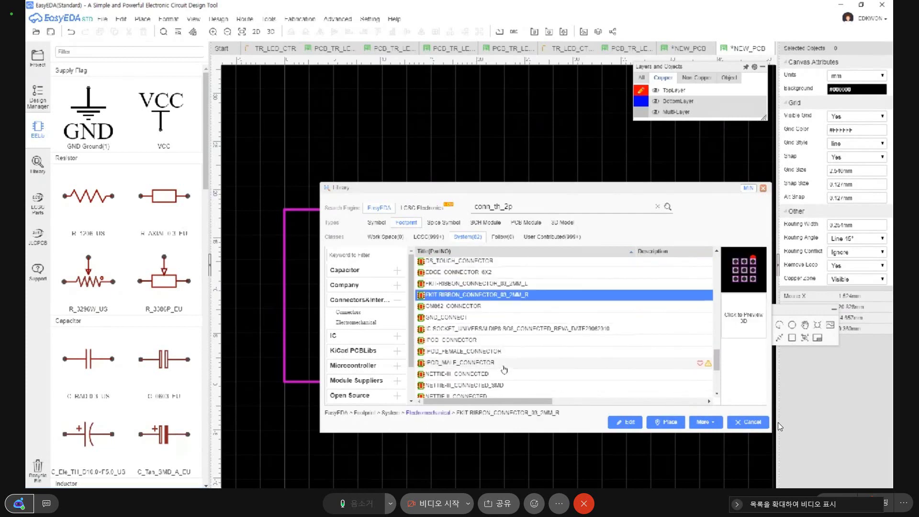
key("Up")
key("Up")
key("Up")
key("Up")
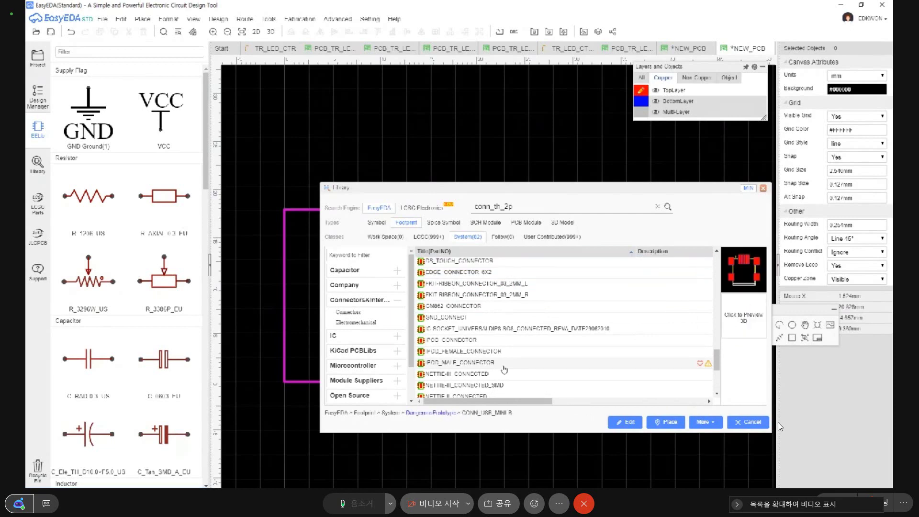
key("Up")
key("Up")
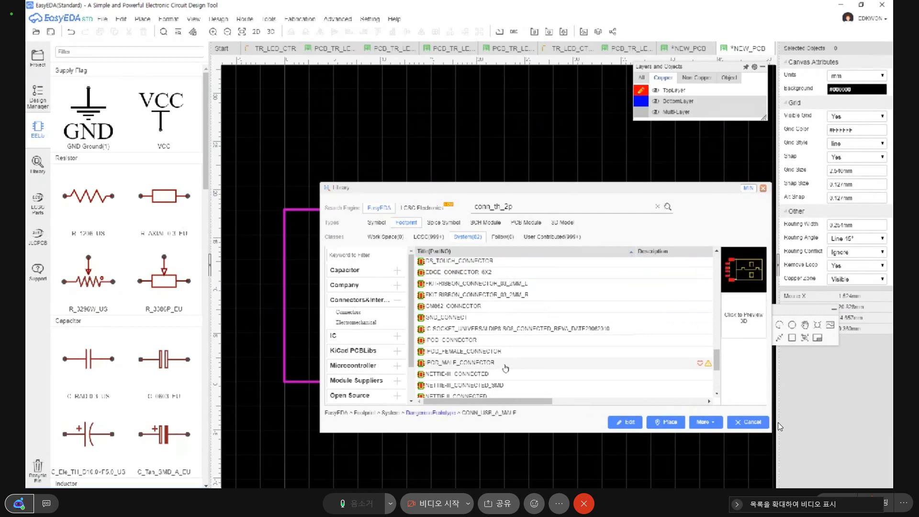
key("Up")
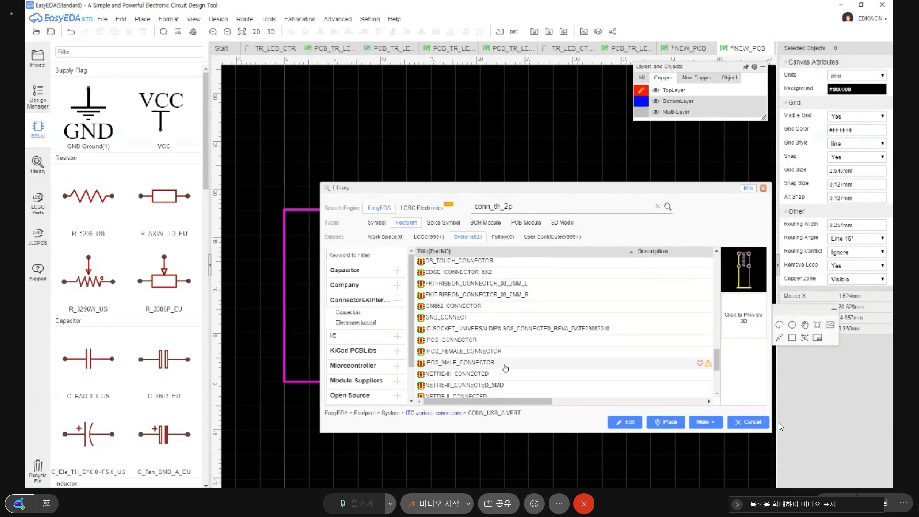
key("Up")
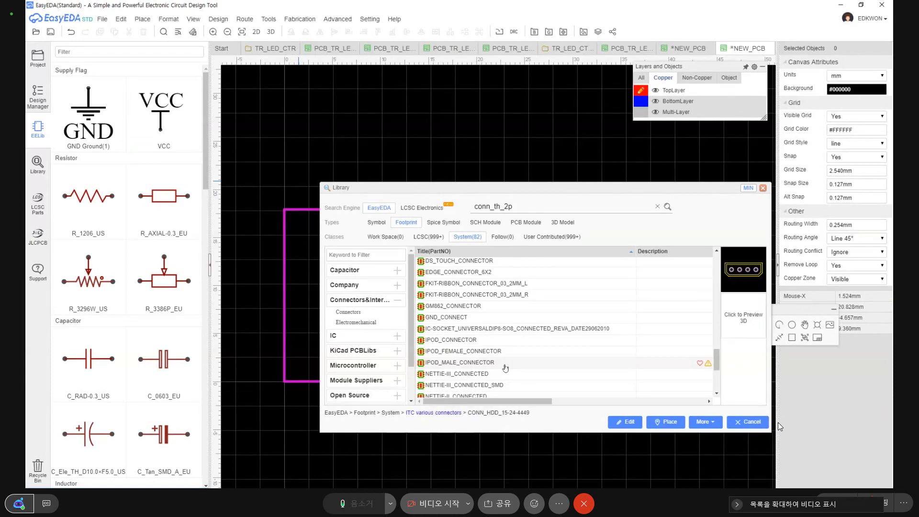
key("Up")
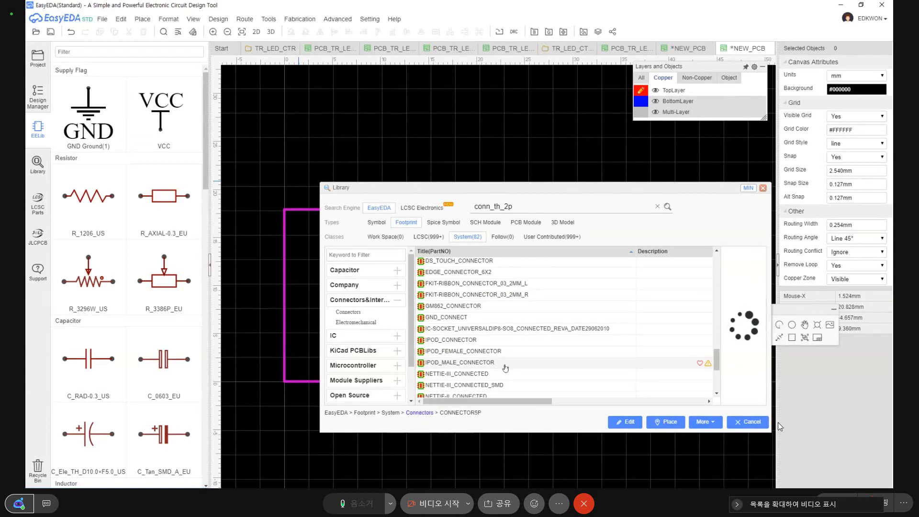
key("Up")
key("Up")
key("Up")
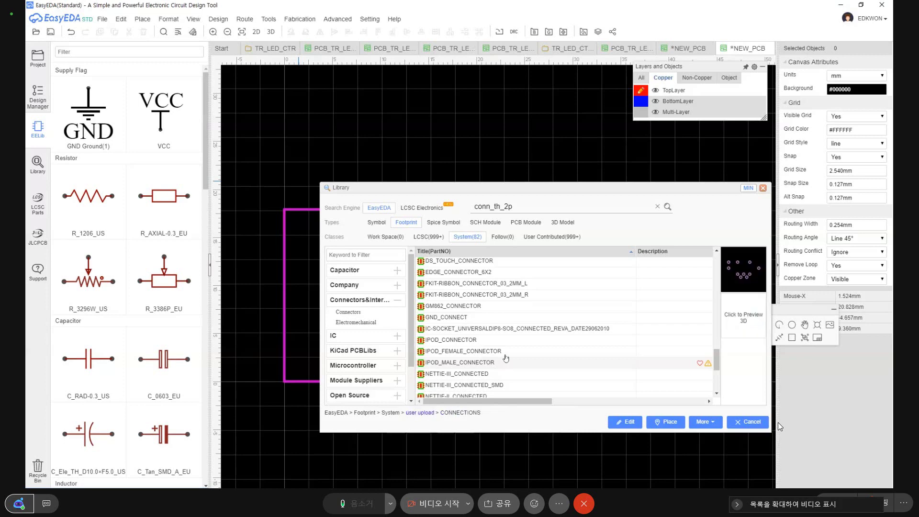
Step: Shorten the footprint search to conn_th and preview the CONN-3 footprint in the System results
left_click(530, 209)
key("Return")
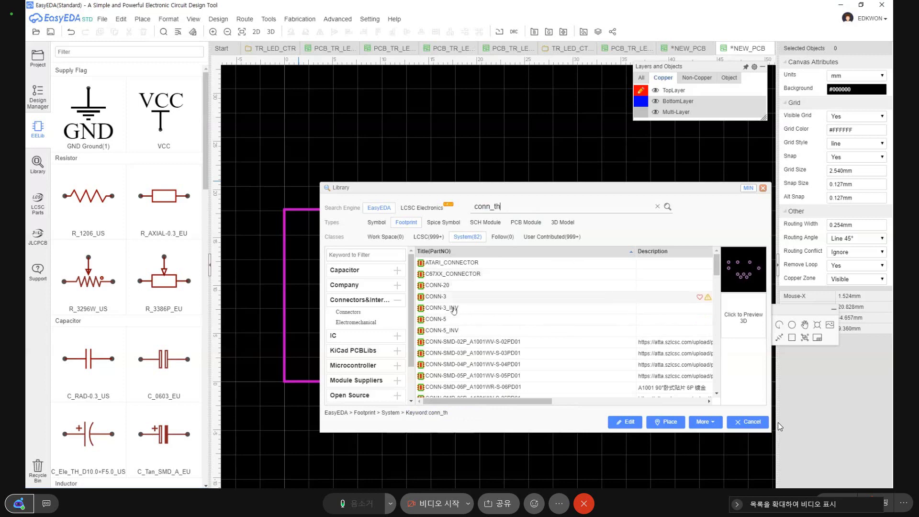
key("Up")
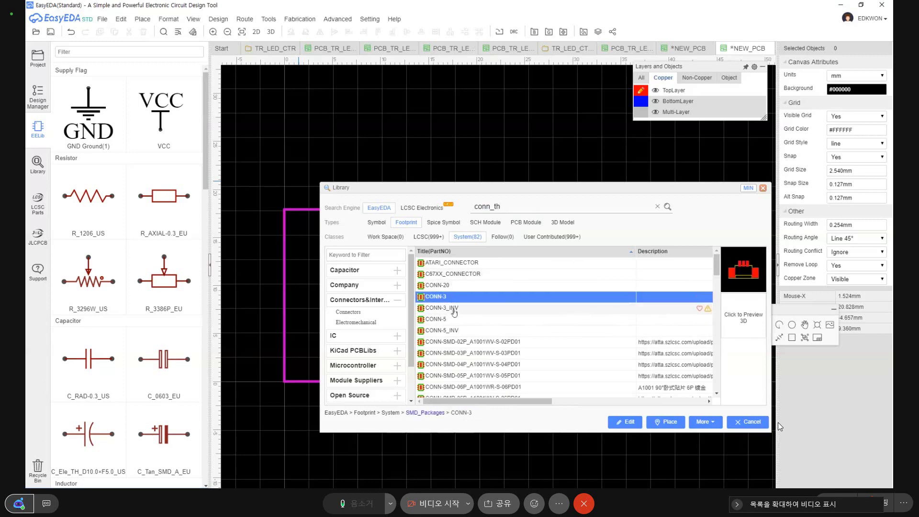
Step: Examine the System footprint previews backward from CONNECT-MOLEX-2X5-3.0 through the CONNECT-MOLEX entries to CONN-SMD-16P_A1001WV-S-2X08P
scroll(454, 312, "down", 5)
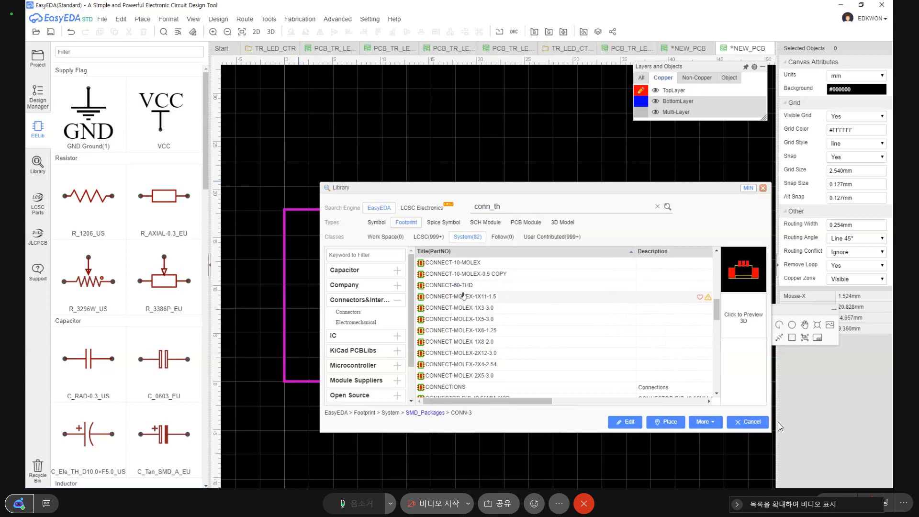
scroll(463, 306, "down", 2)
left_click(484, 328)
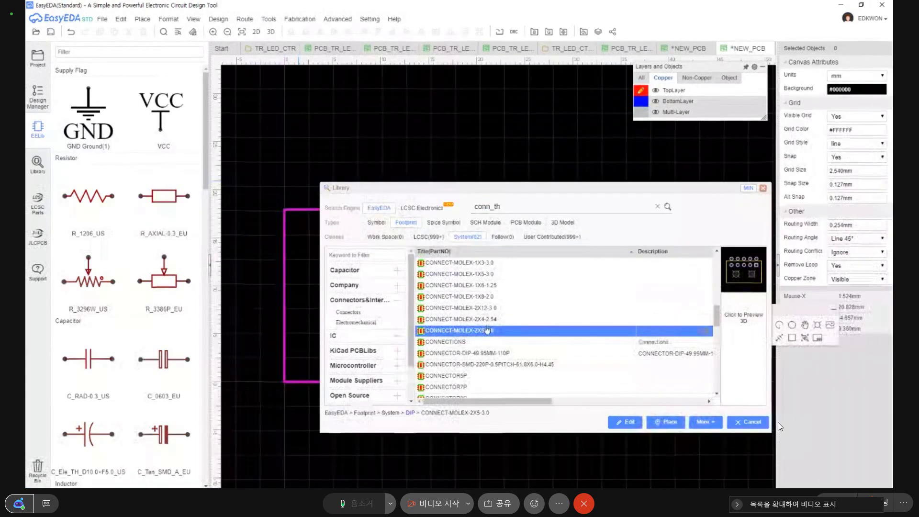
key("Up")
key("Up")
key("Up")
key("Up")
key("Up")
key("Up")
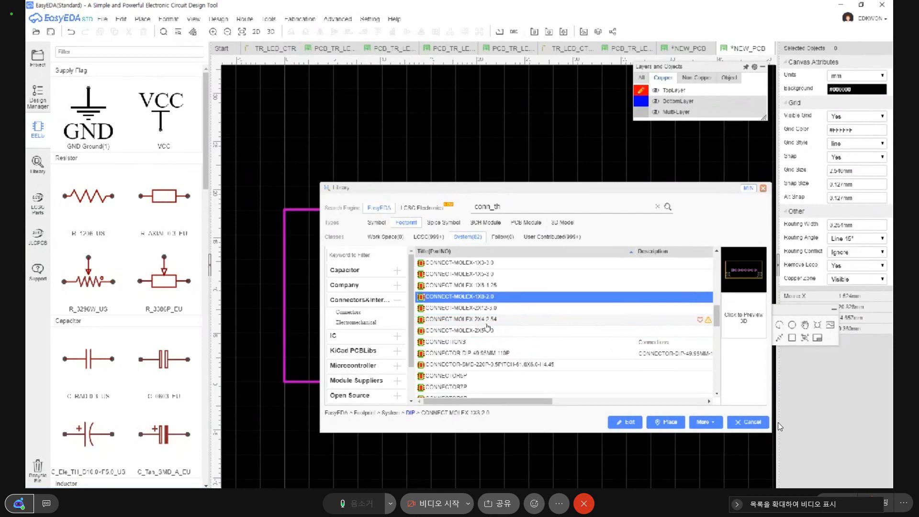
key("Up")
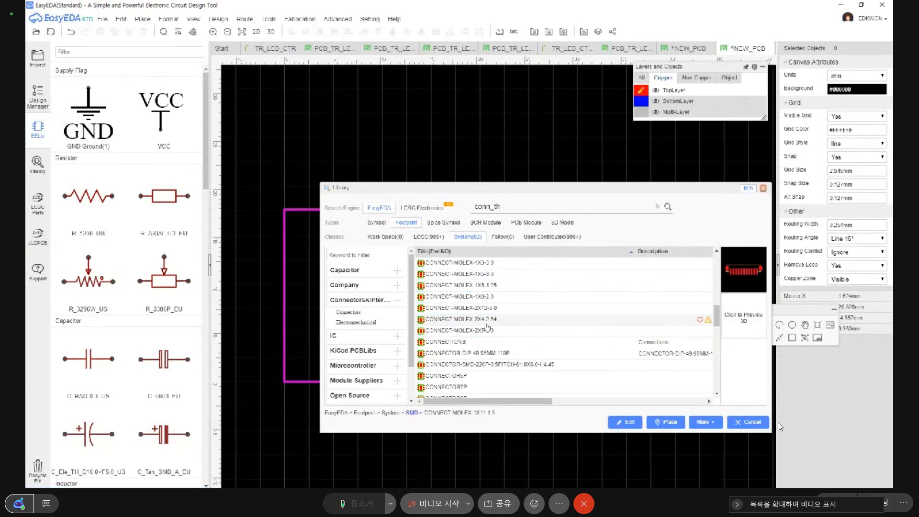
key("Up")
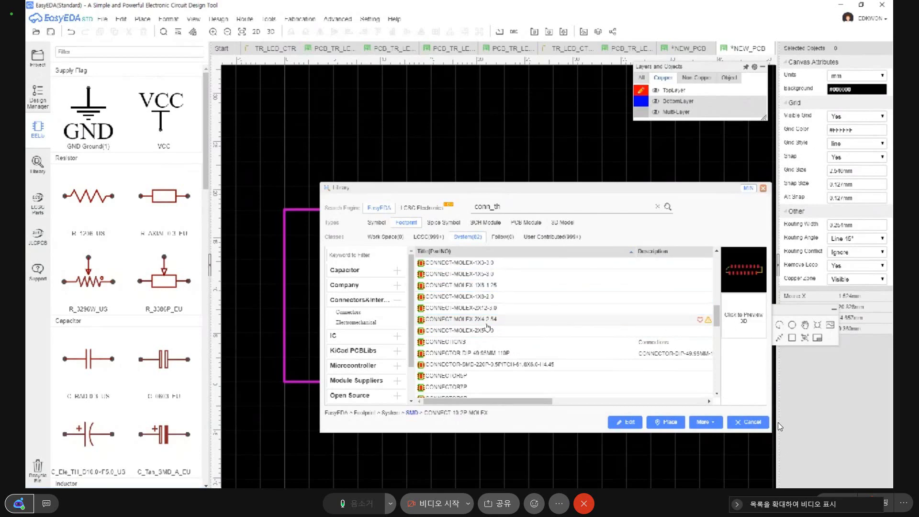
key("Up")
key("Up")
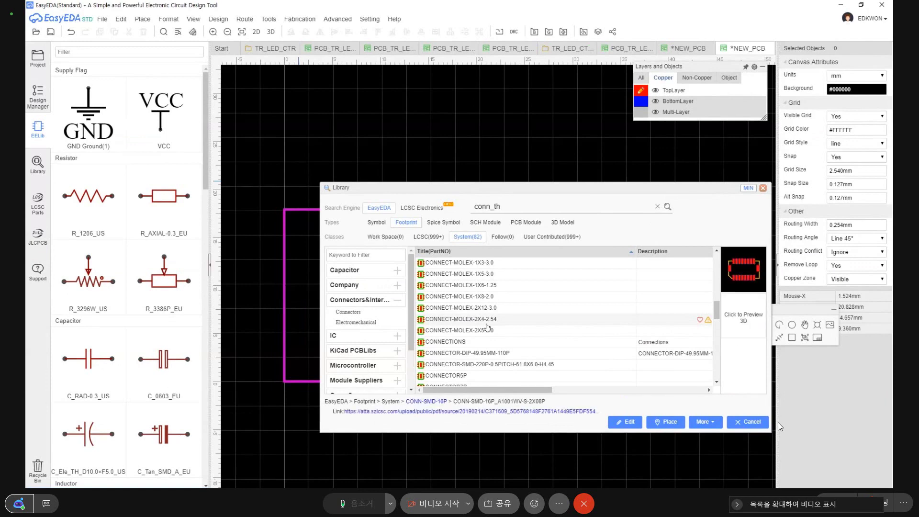
Step: Try the nine-pin CONN-SMD-09P_A1001WR-S-09PD01 footprint on the board, and delete it
key("Up")
key("Up")
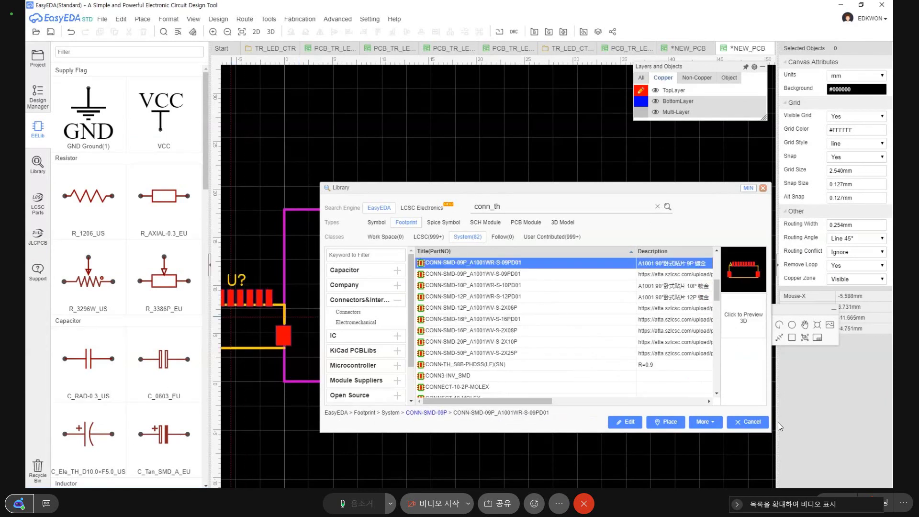
key("Escape")
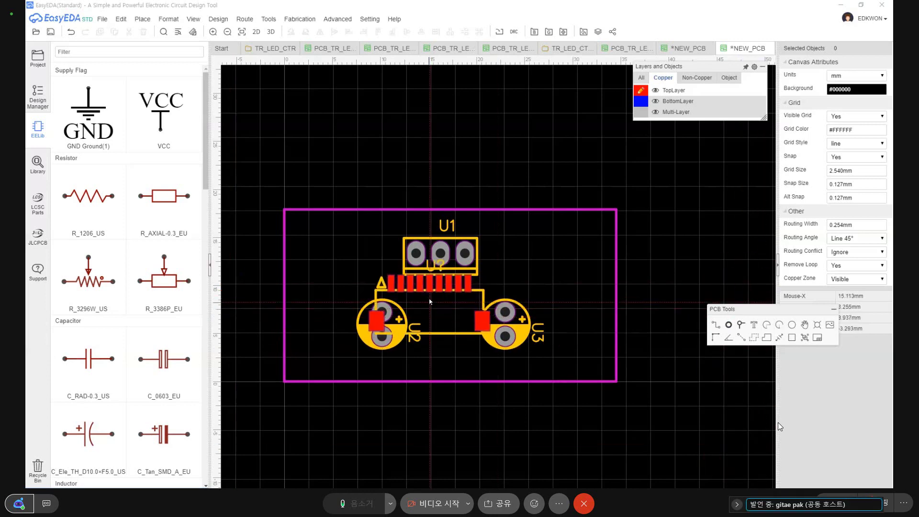
left_click(470, 211)
left_click(469, 210)
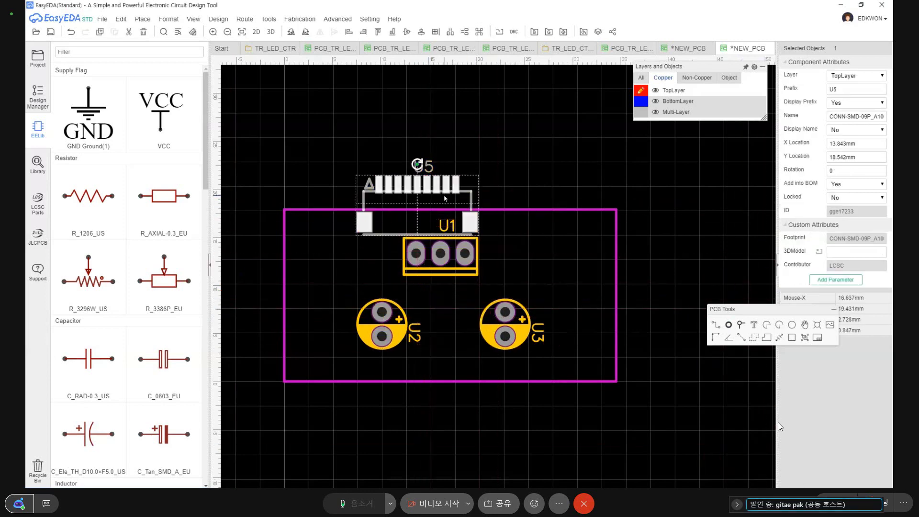
key("Delete")
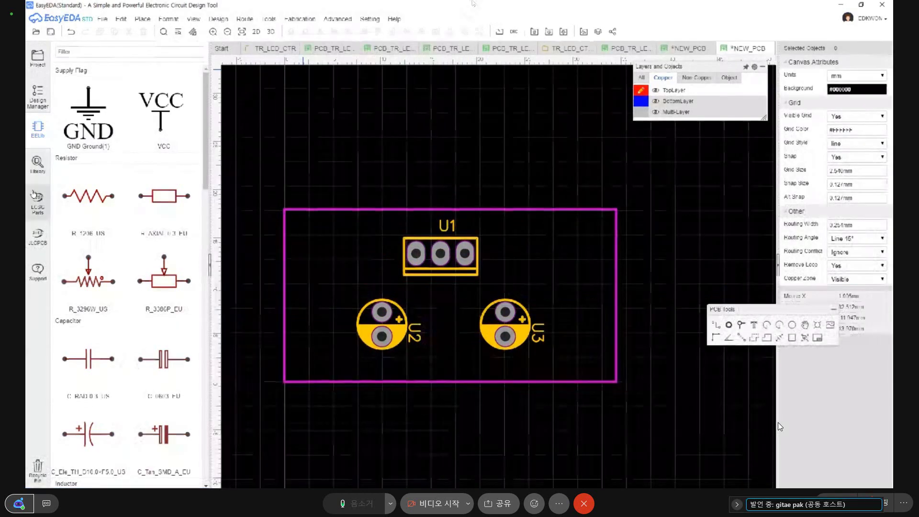
Step: Search the footprint library for conn_th_2p and browse the LCSC results down to the CONN-TH through-hole connectors
key("shift+f")
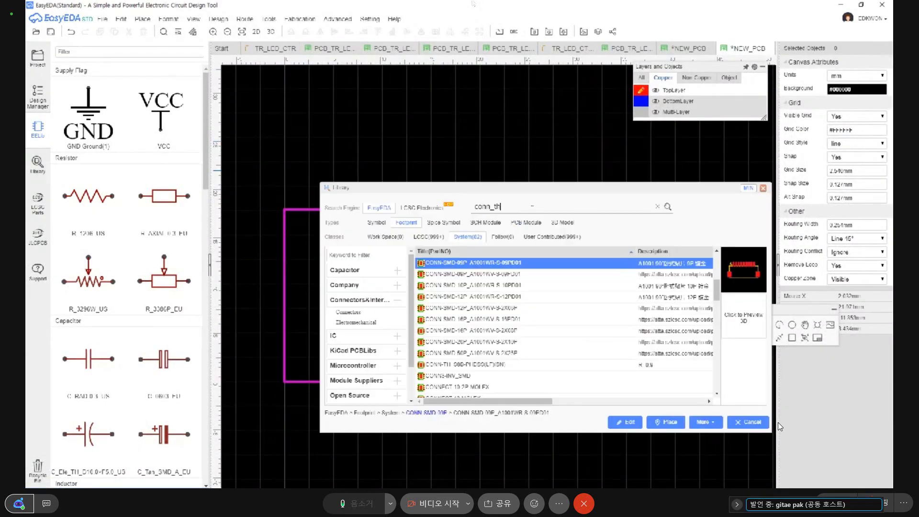
type("2p")
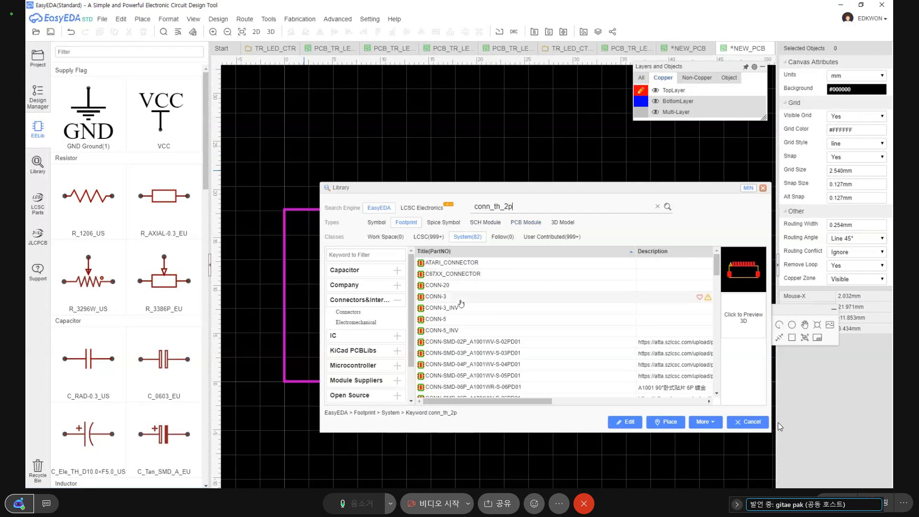
scroll(475, 319, "down", 2)
scroll(475, 320, "down", 6)
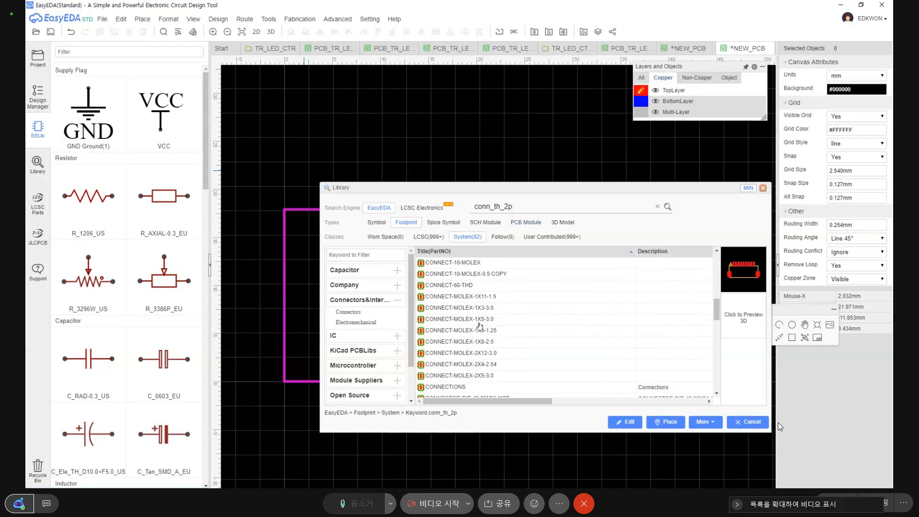
left_click(436, 237)
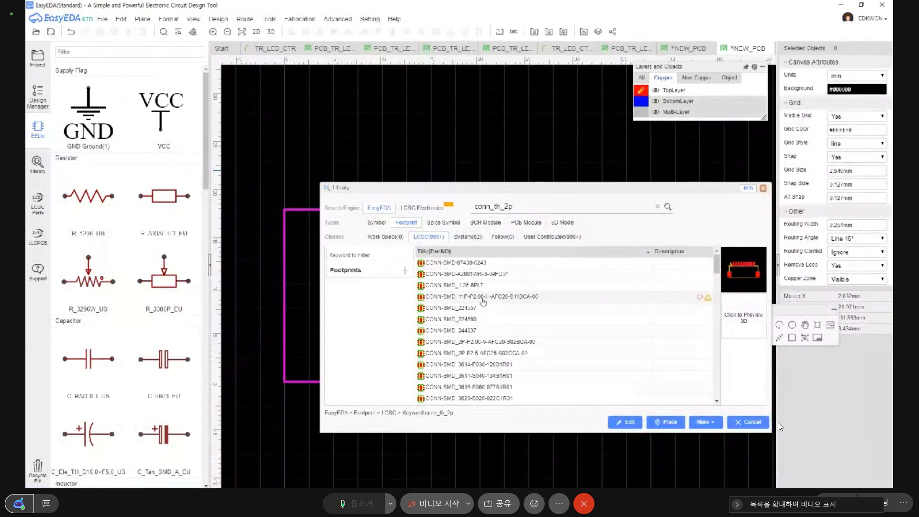
left_click(481, 286)
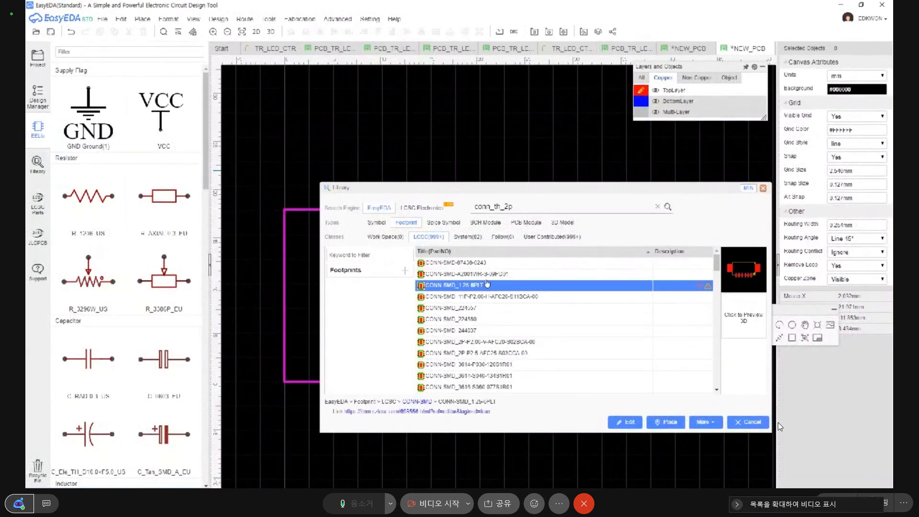
left_click(485, 274)
scroll(492, 325, "down", 5)
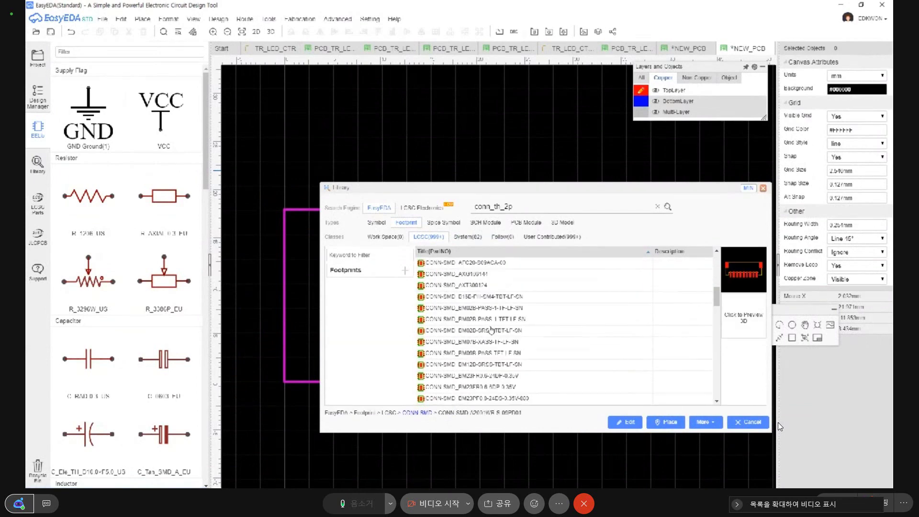
scroll(491, 329, "down", 10)
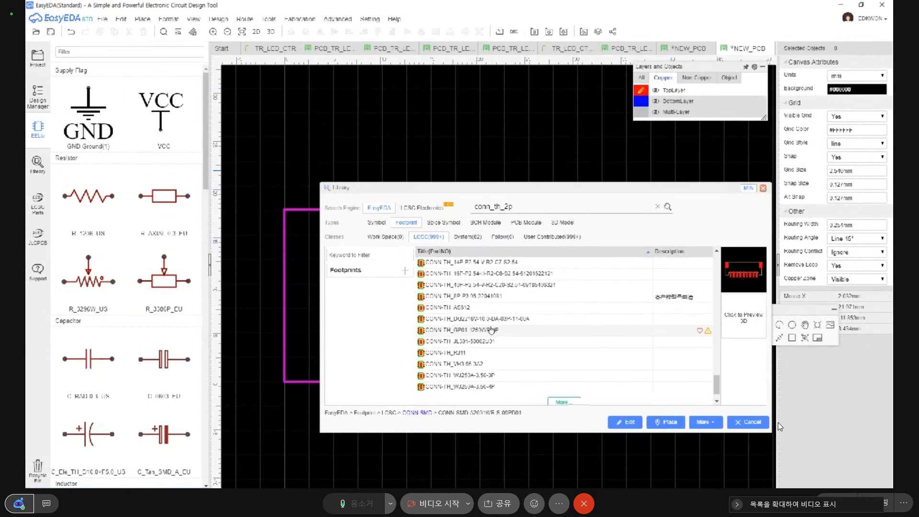
scroll(487, 345, "down", 2)
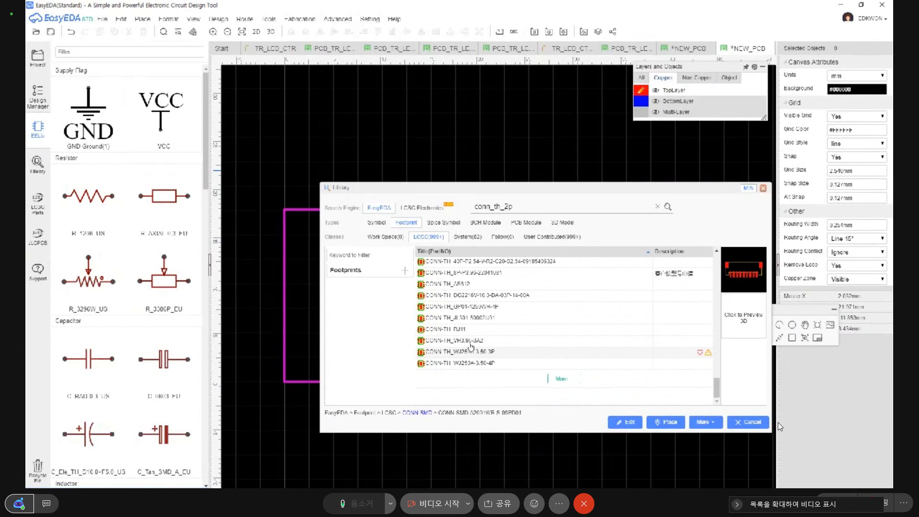
Step: Place two CONN-TH_VH3.96-3A2 connectors, rotated upright, one just inside each short edge of the board outline
left_click(469, 330)
left_click(473, 339)
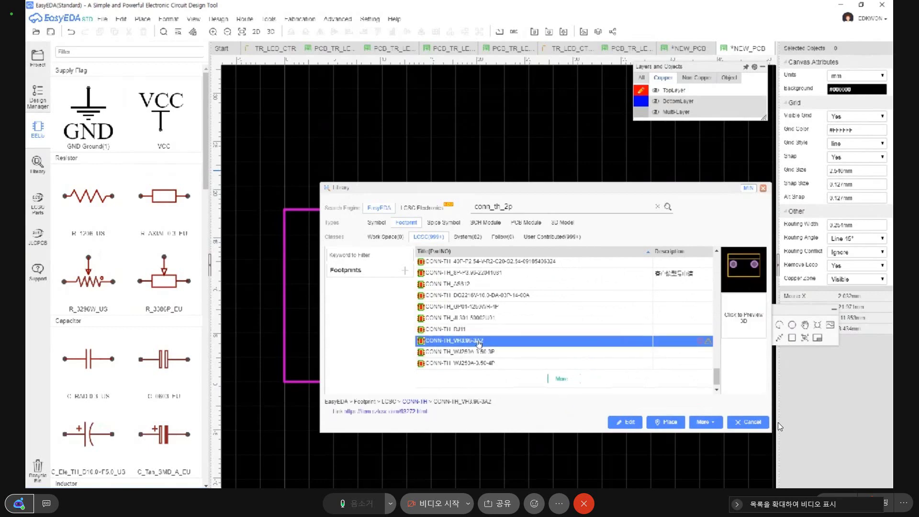
left_click(478, 363)
left_click(479, 340)
double_click(479, 346)
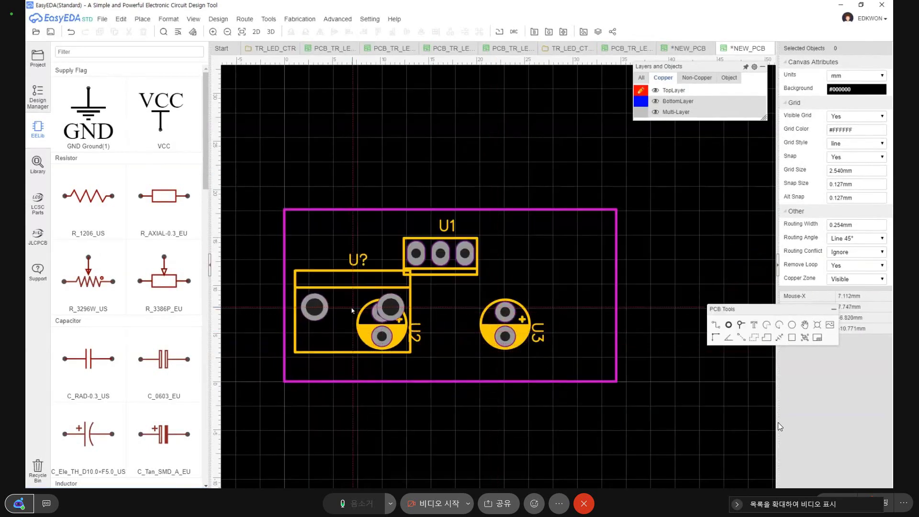
key("space")
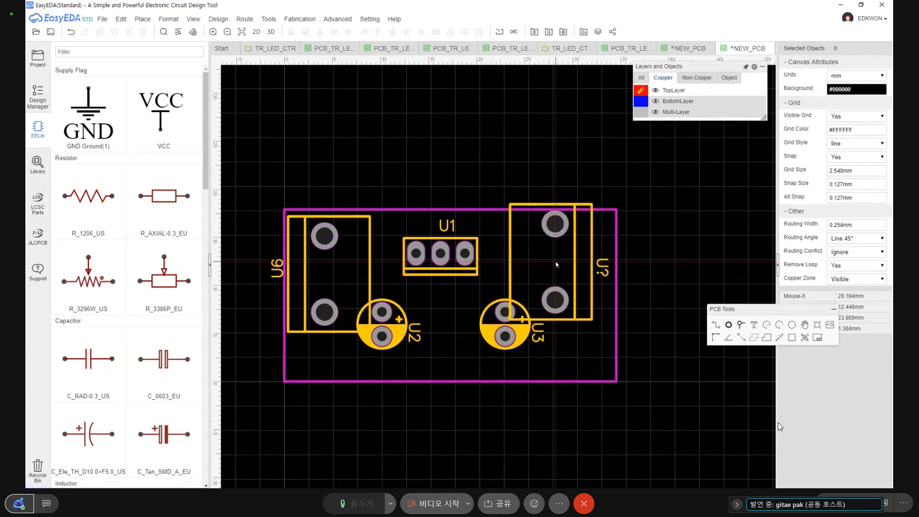
left_click(577, 273)
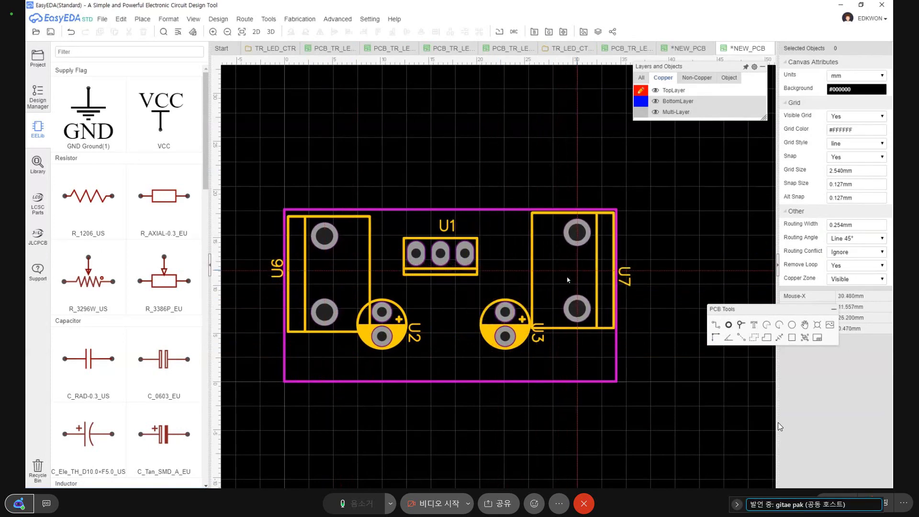
Step: Move capacitors U2 and U3 inward so they clear the two connector outlines
left_click_drag(391, 324, 411, 313)
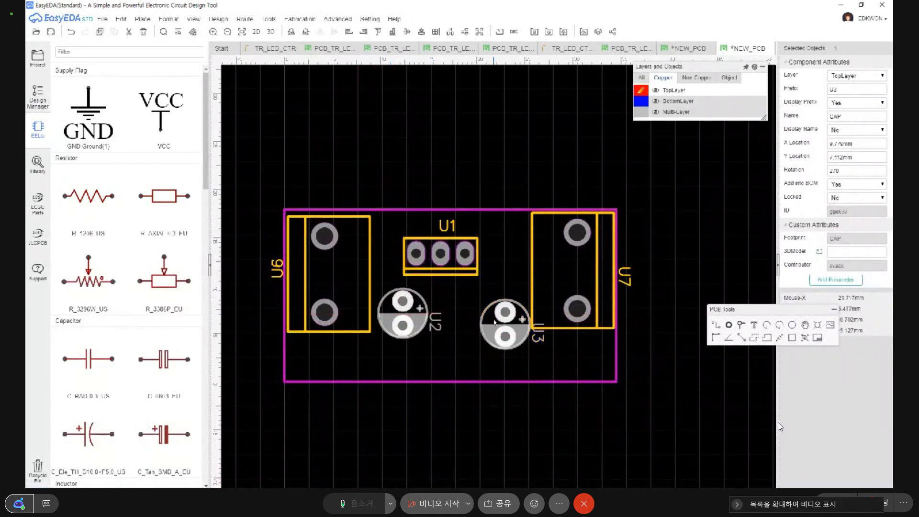
left_click_drag(504, 323, 496, 315)
key("Escape")
Step: On BottomLayer, route tracks from U6's upper pad to U1's left pad and on to U2's plus pad, accepting the net merge
scroll(326, 238, "up", 8)
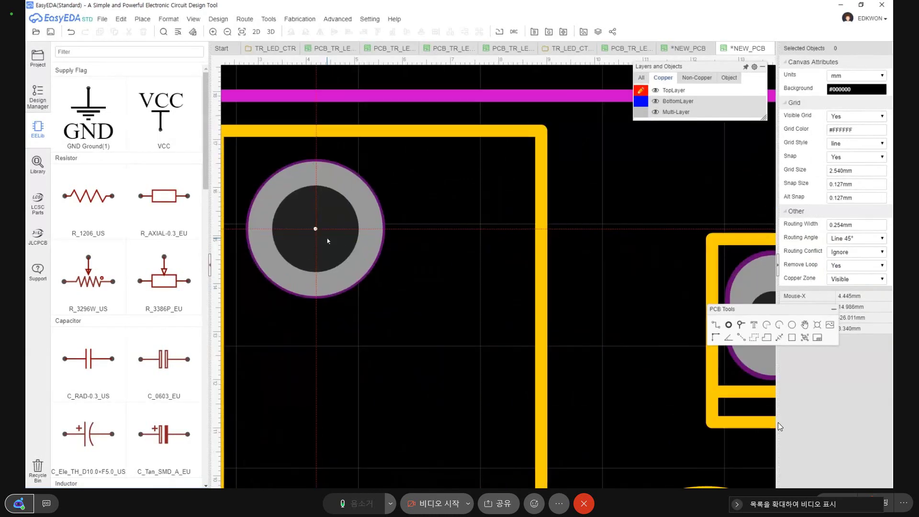
scroll(320, 231, "down", 6)
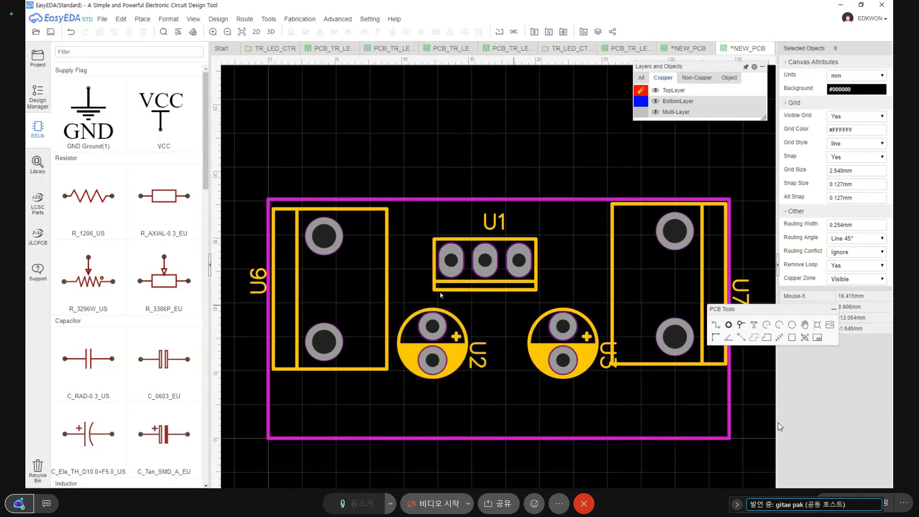
right_click_drag(600, 304, 582, 289)
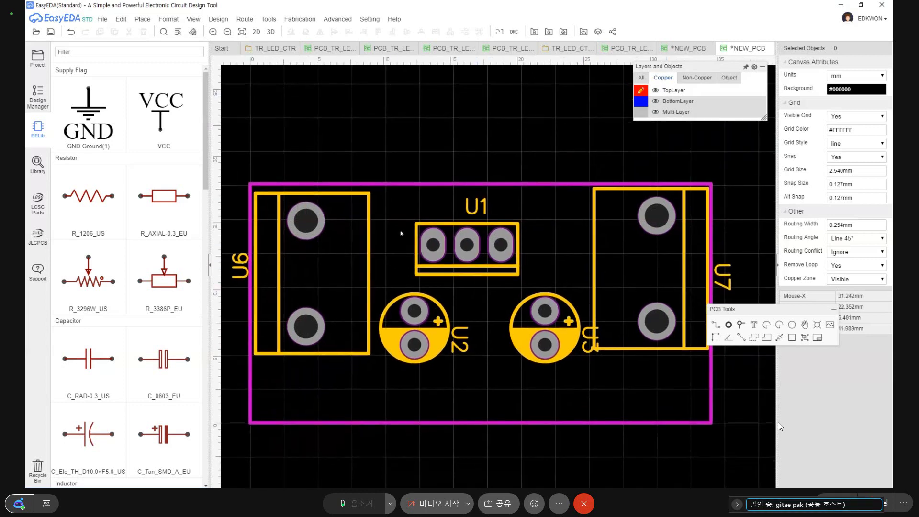
left_click(662, 106)
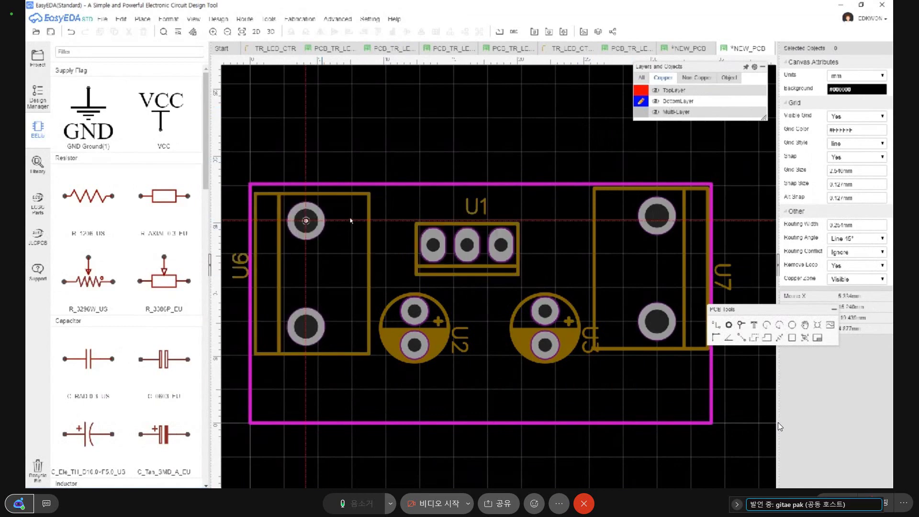
left_click(305, 221)
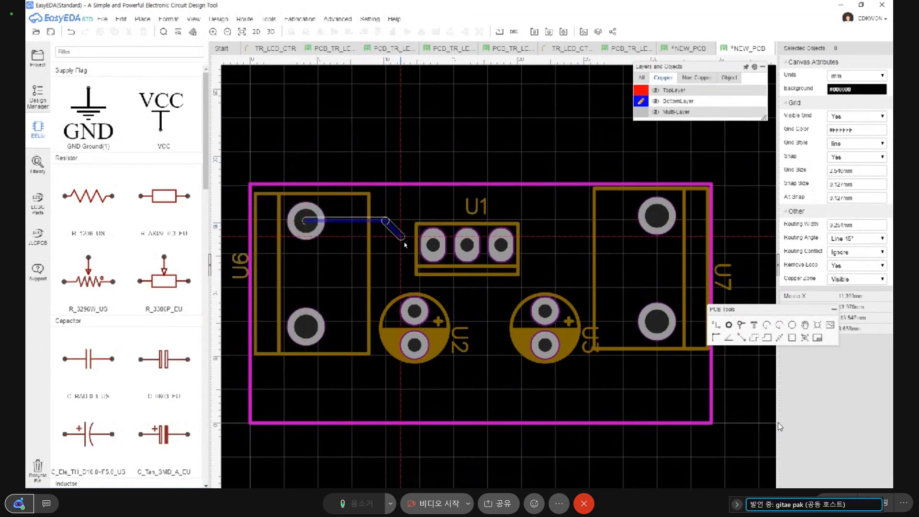
left_click(428, 244)
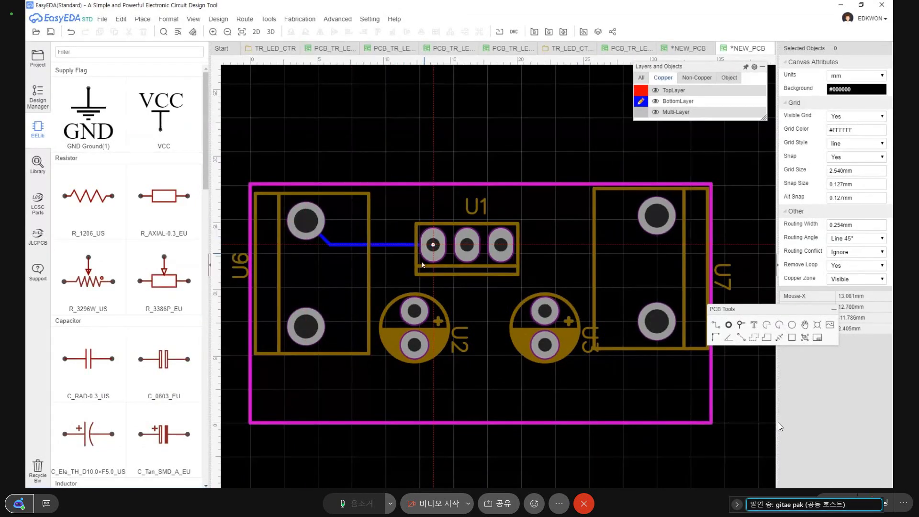
left_click(419, 325)
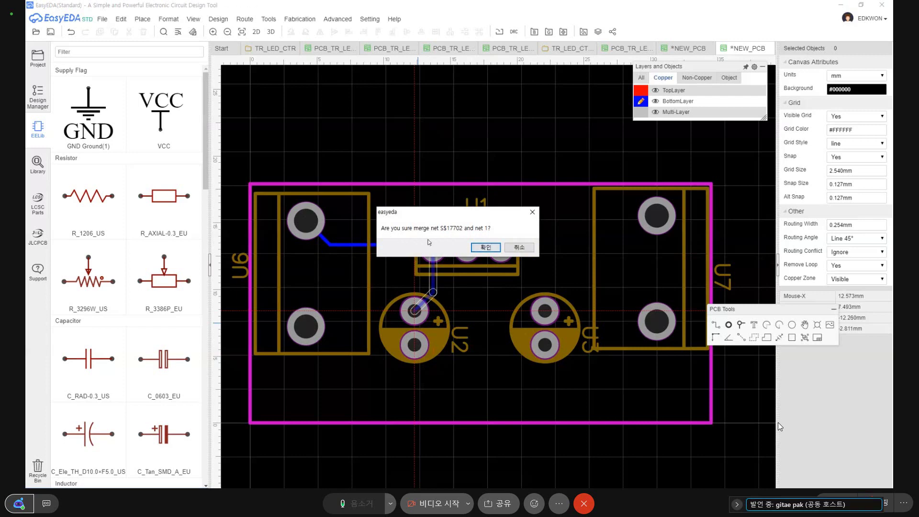
left_click(485, 247)
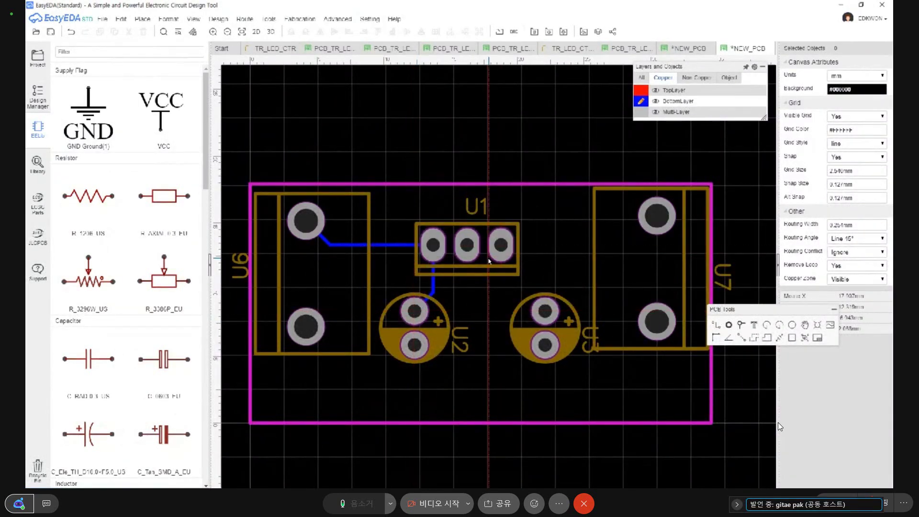
Step: Route a bottom-layer track from U1's right pad to the plus pad of capacitor U3
scroll(487, 257, "up", 2)
scroll(493, 253, "down", 2)
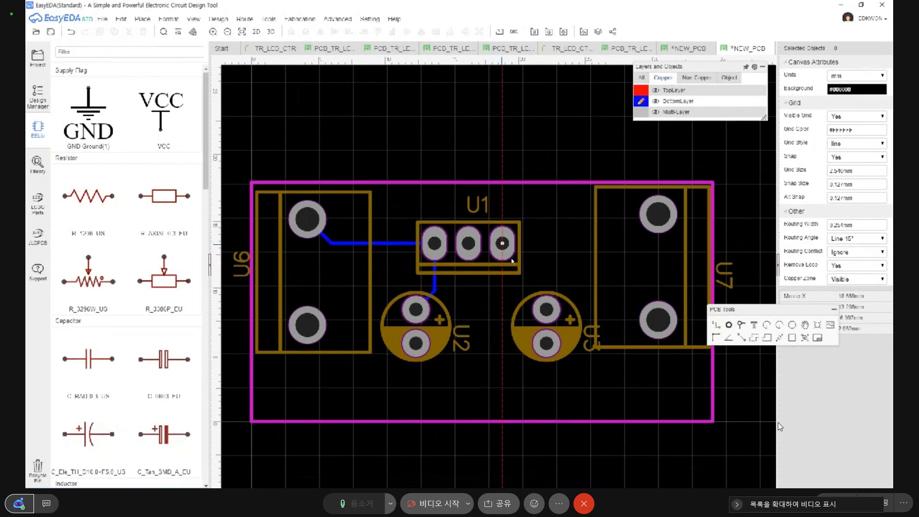
left_click(511, 258)
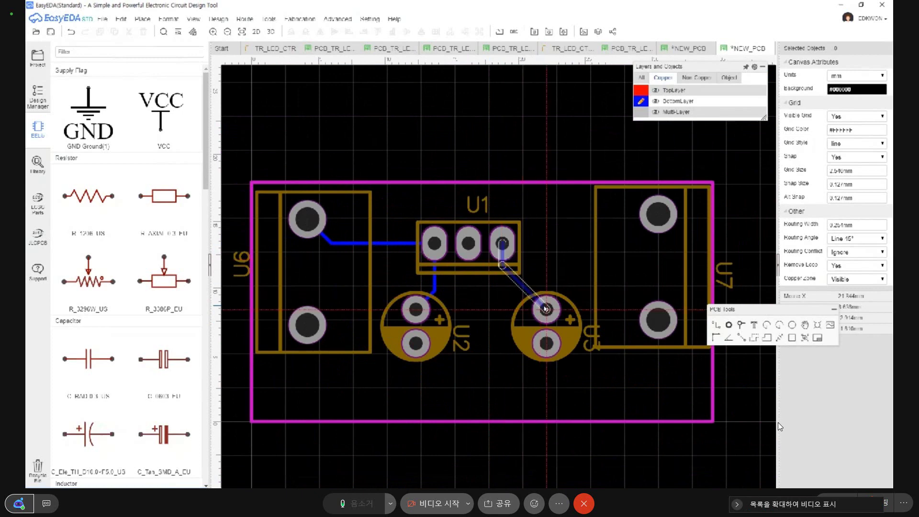
left_click(521, 296)
scroll(536, 297, "up", 4)
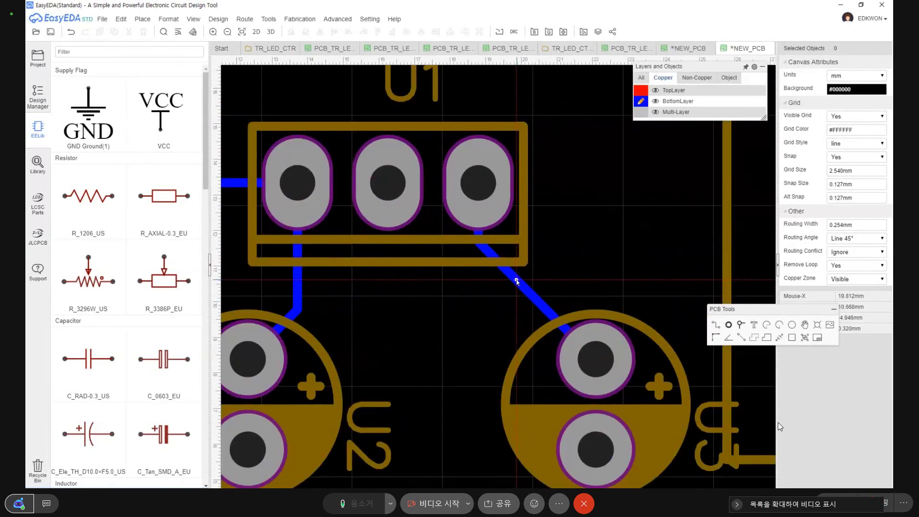
scroll(588, 239, "down", 2)
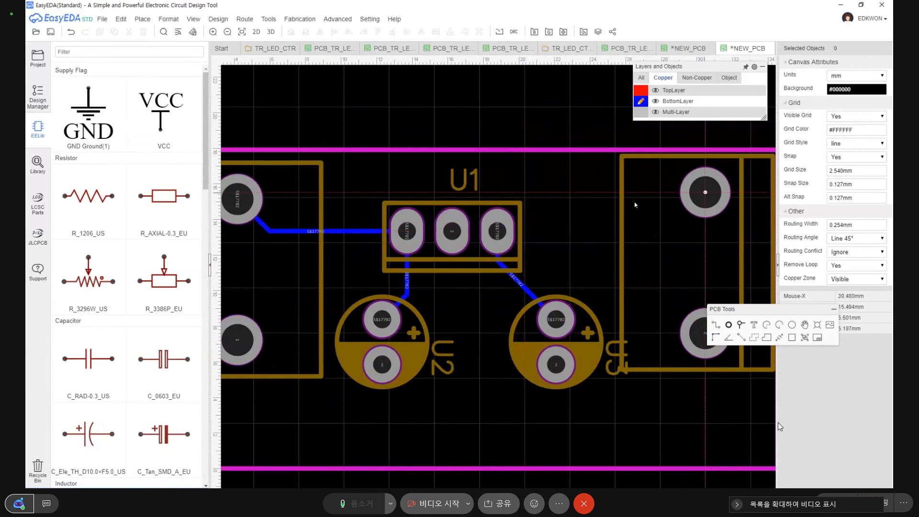
key("Escape")
Step: Route a bottom-layer track from U7's lower pad to U1's right pad and end routing
scroll(672, 283, "down", 2)
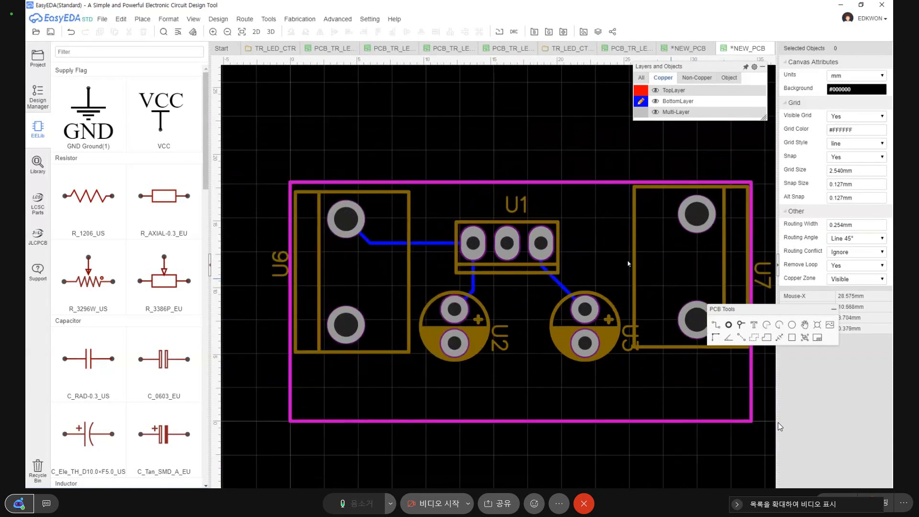
scroll(622, 286, "up", 1)
left_click(618, 286)
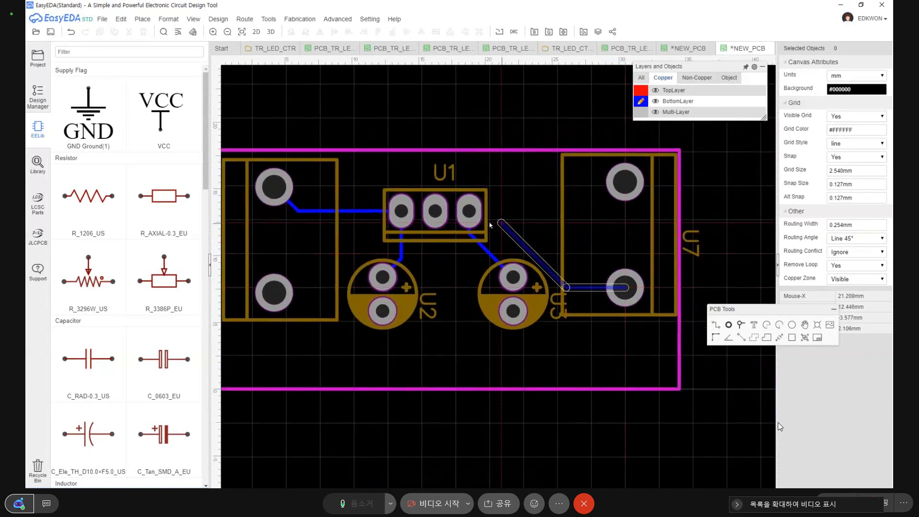
left_click(478, 217)
scroll(407, 243, "down", 2)
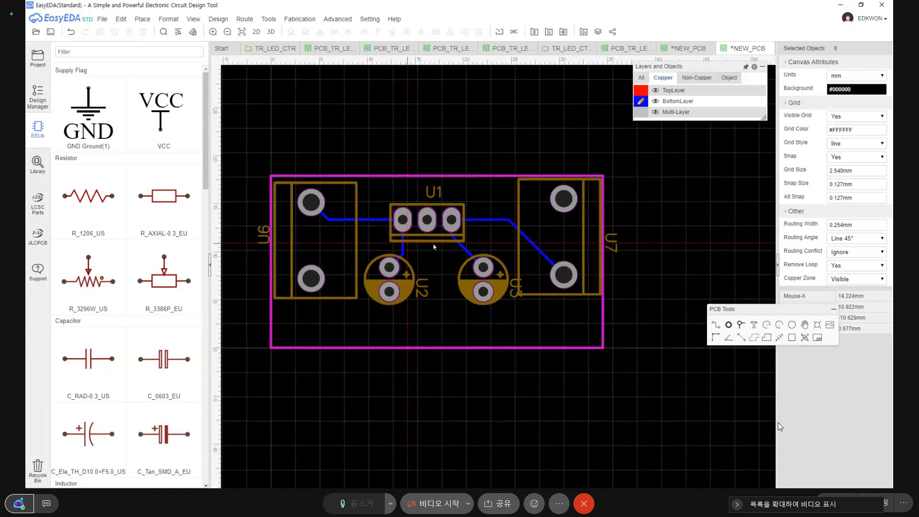
left_click(436, 242)
key("Escape")
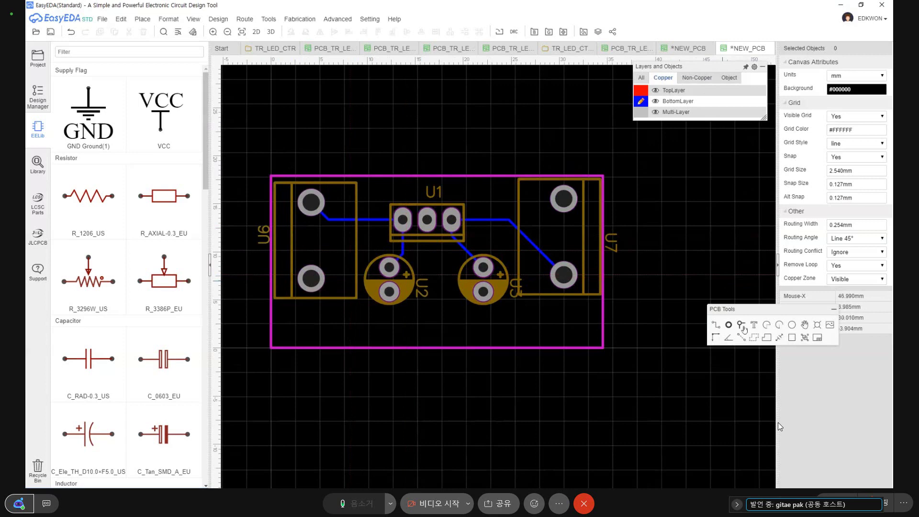
Step: Assign the GND net to the lower pad of connector U6
left_click(754, 337)
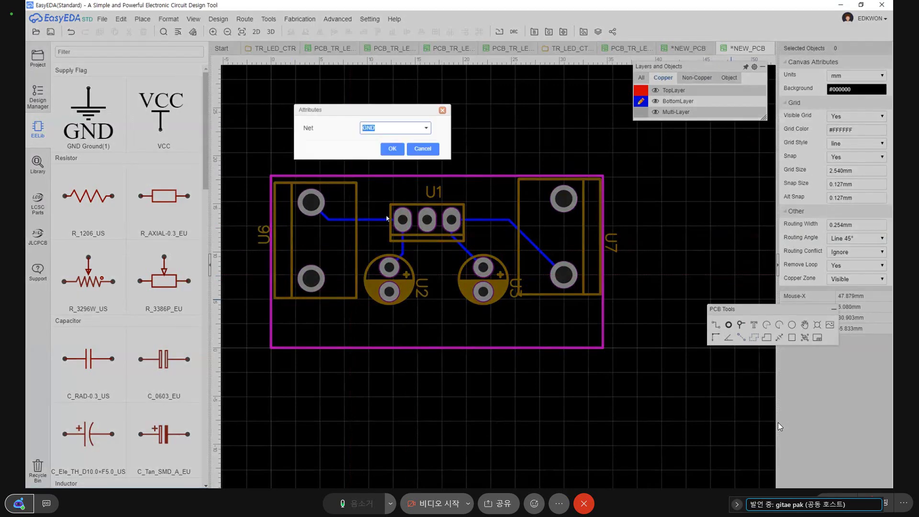
left_click(391, 150)
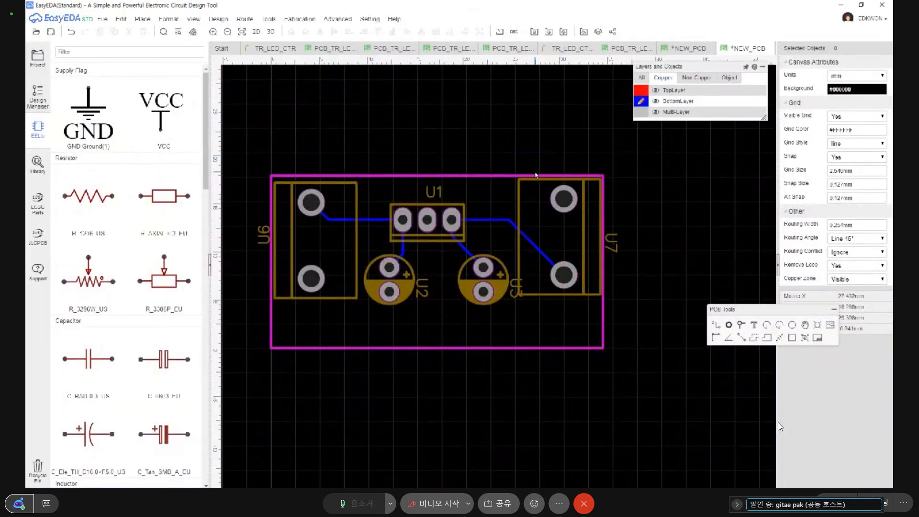
scroll(353, 238, "up", 3)
right_click_drag(277, 312, 354, 284)
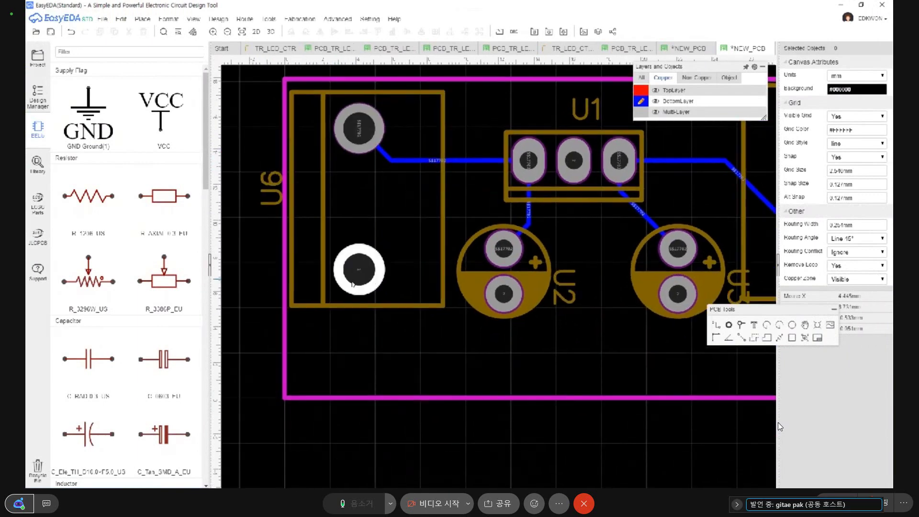
left_click(360, 272)
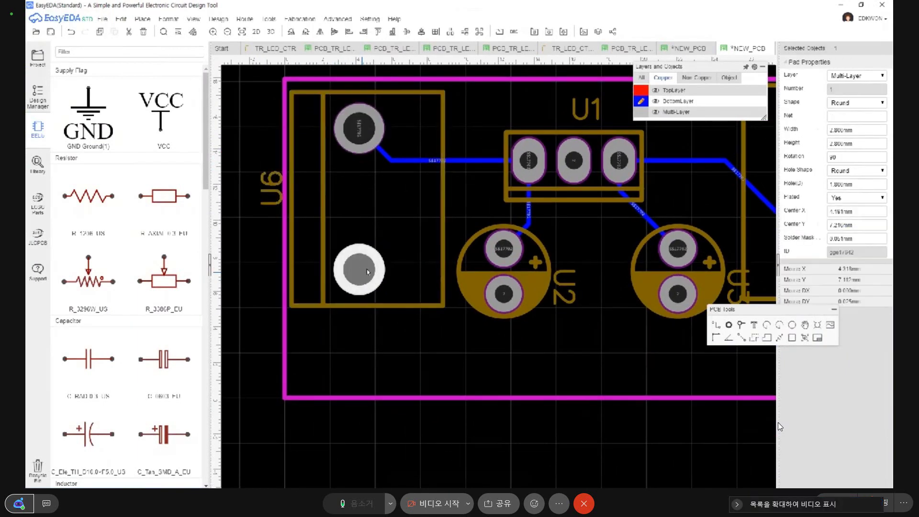
type("g")
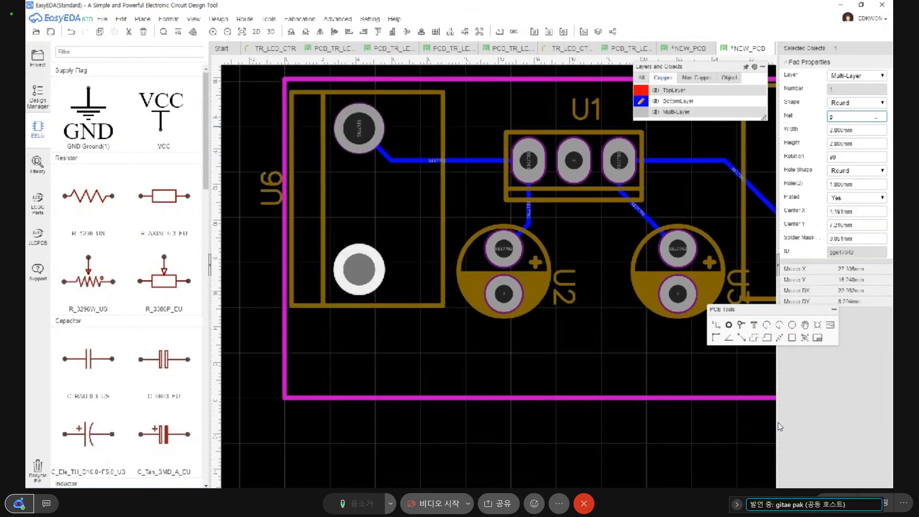
type("ND")
key("Return")
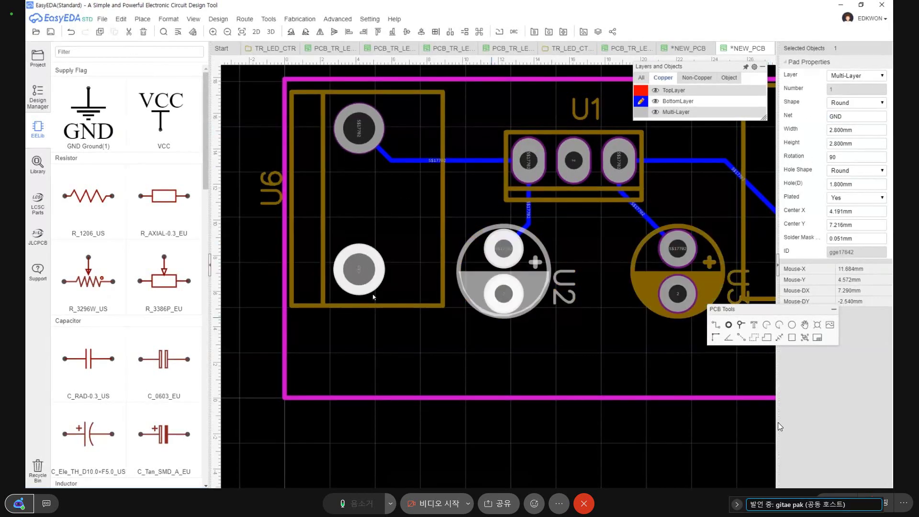
Step: Assign the GND net to the lower pads of capacitors U2 and U3
scroll(373, 297, "up", 3)
scroll(408, 291, "down", 4)
scroll(442, 285, "up", 1)
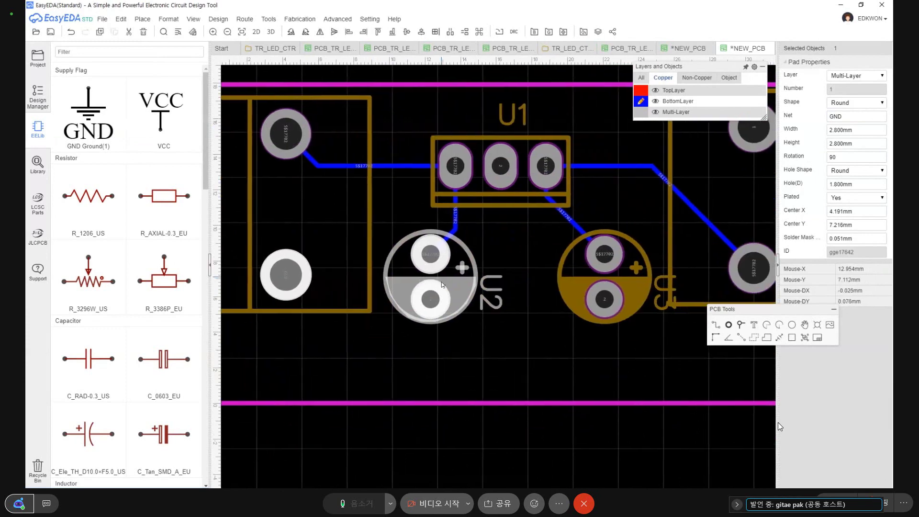
scroll(441, 284, "up", 2)
left_click(416, 337)
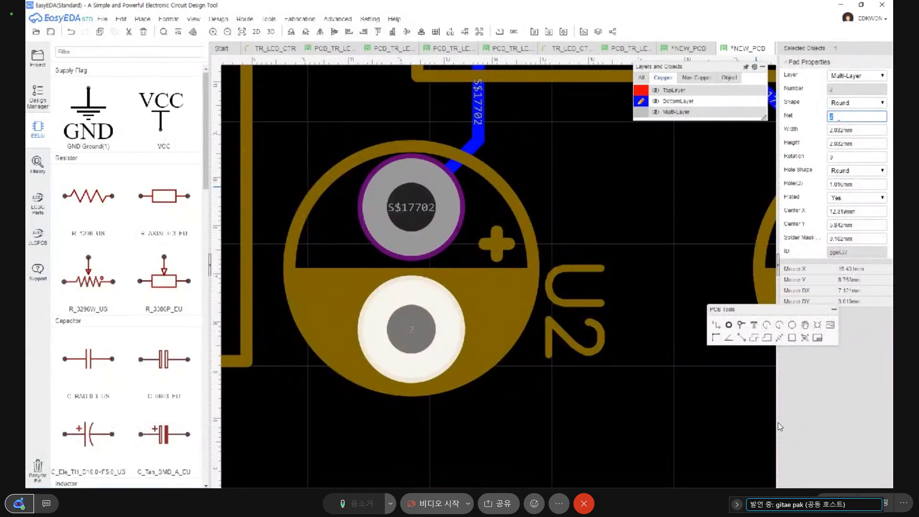
type("GND")
scroll(572, 235, "down", 3)
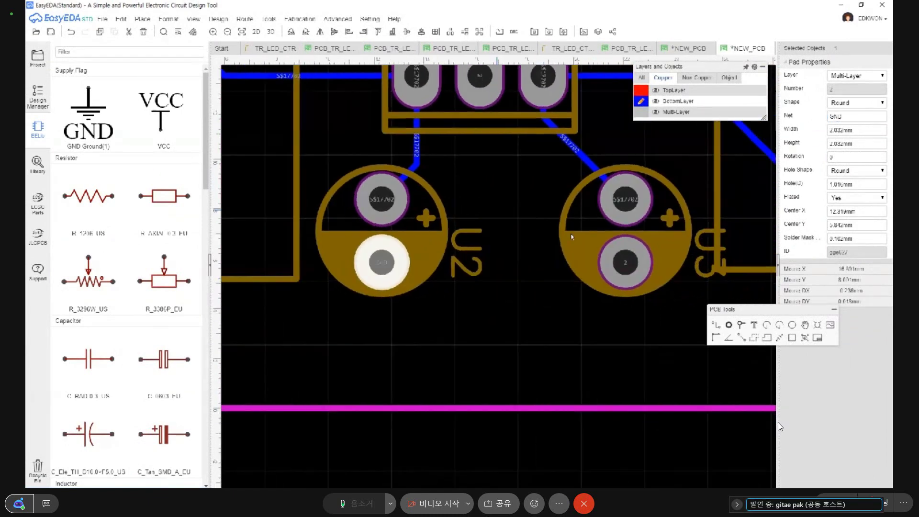
left_click(625, 262)
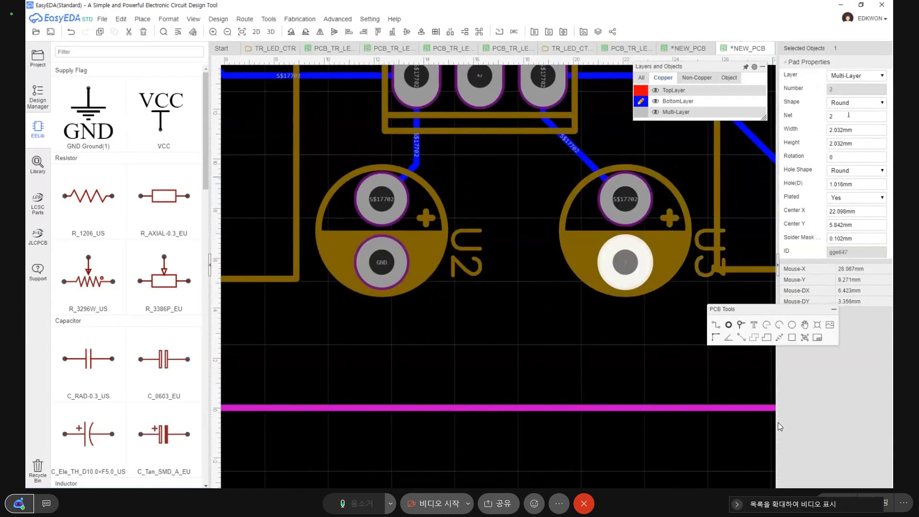
type("GND")
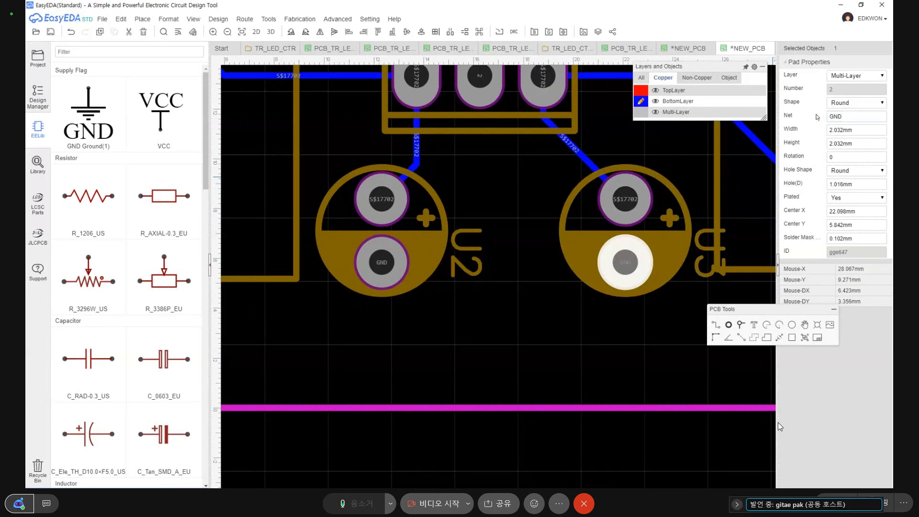
Step: Assign the GND net to the upper pad of connector U7
scroll(741, 153, "down", 3)
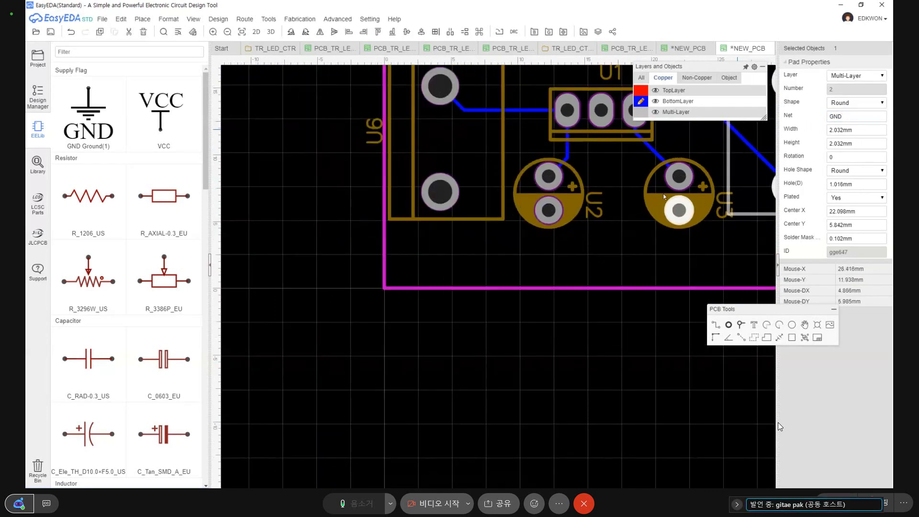
right_click_drag(664, 196, 498, 340)
scroll(638, 182, "up", 3)
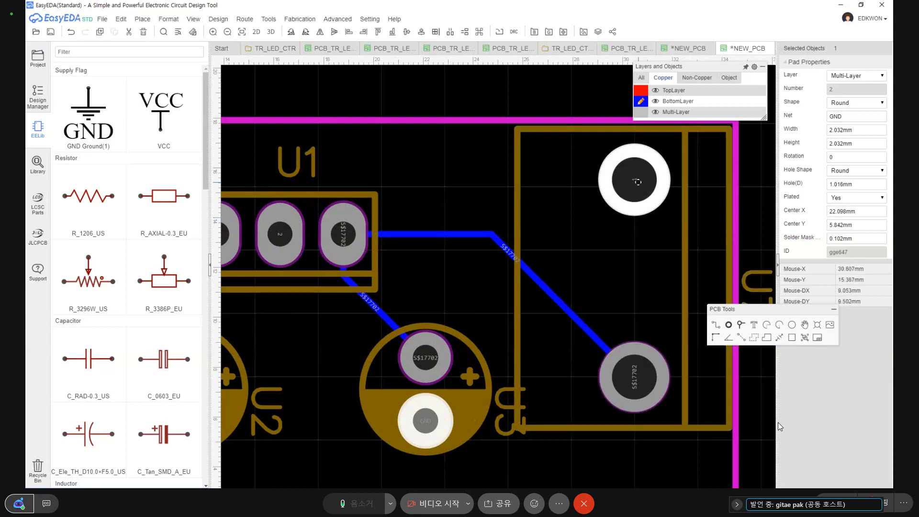
left_click(660, 179)
left_click(835, 117)
type("GND")
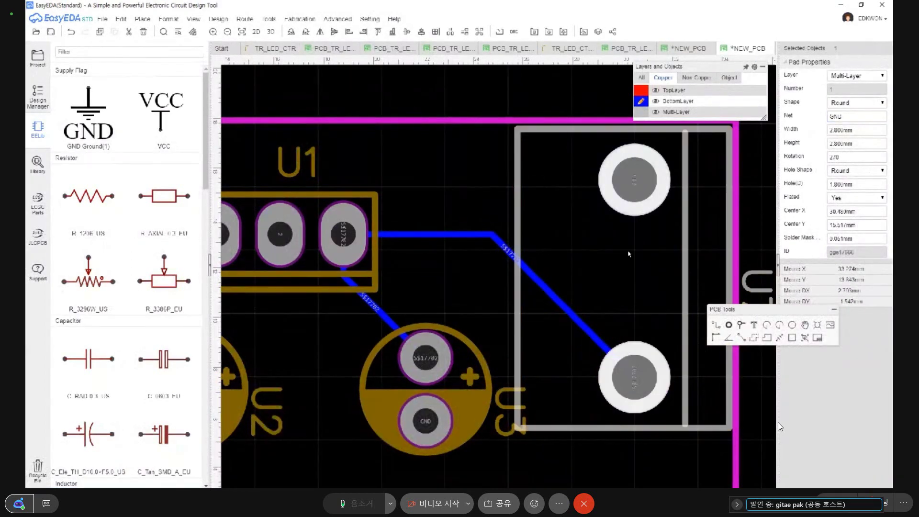
Step: Draw a BottomLayer copper area on net GND, with its four corners outside the board outline so it encloses the whole board
scroll(540, 268, "down", 3)
scroll(634, 229, "down", 2)
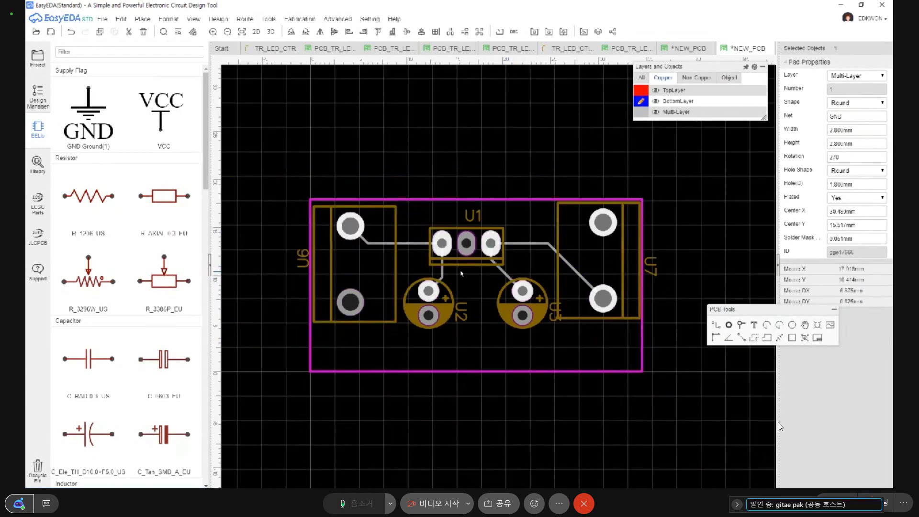
left_click(754, 338)
left_click(385, 150)
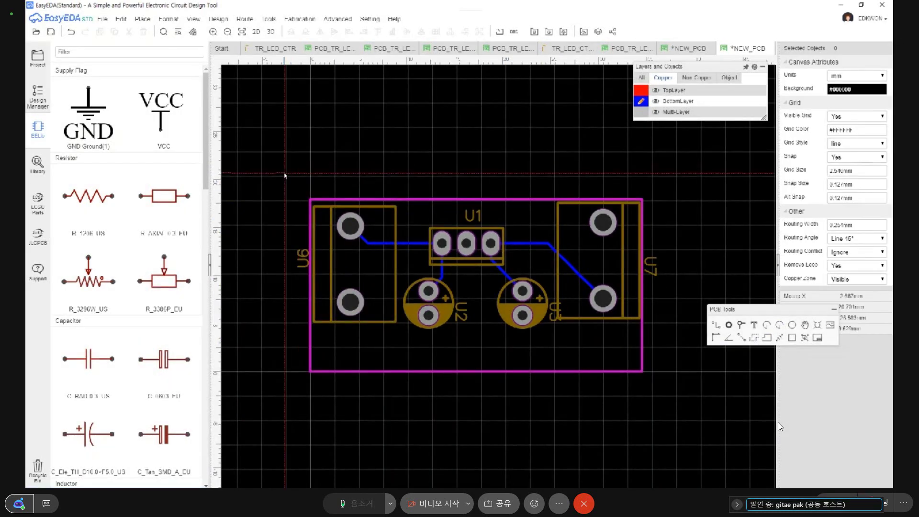
left_click(675, 171)
left_click(676, 419)
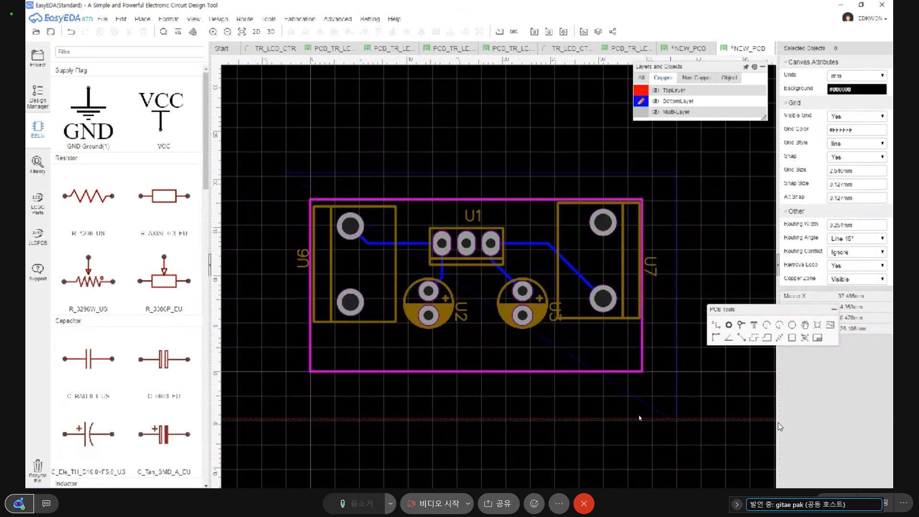
double_click(291, 406)
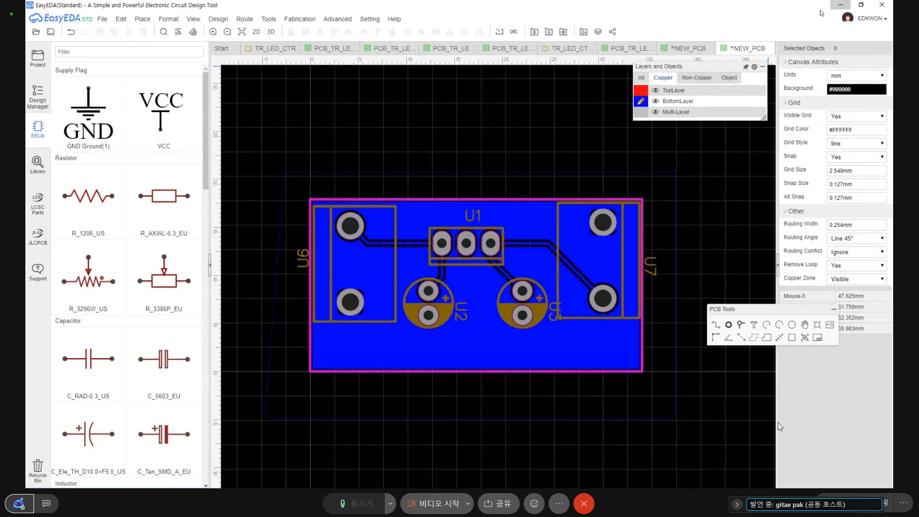
Step: Restore the editor to a smaller window to examine how U2's GND pad joins the copper area, and minimize it
double_click(760, 9)
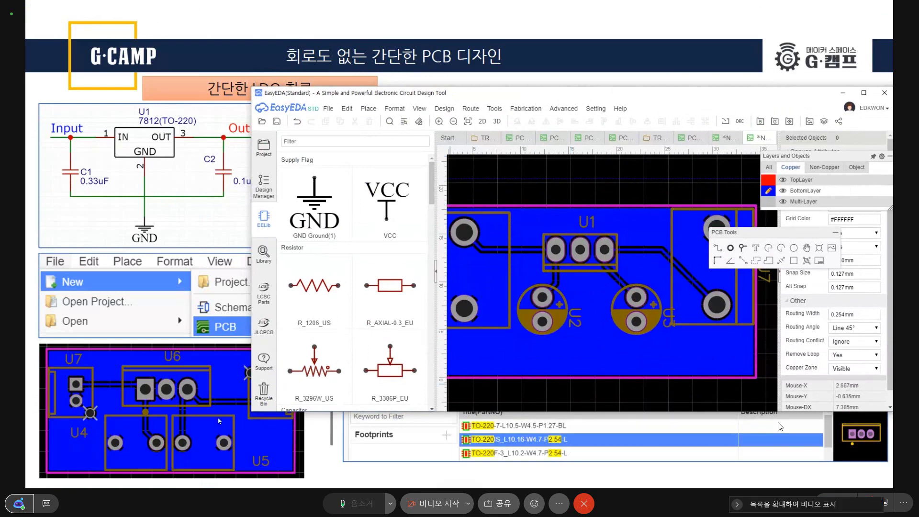
scroll(528, 334, "up", 5)
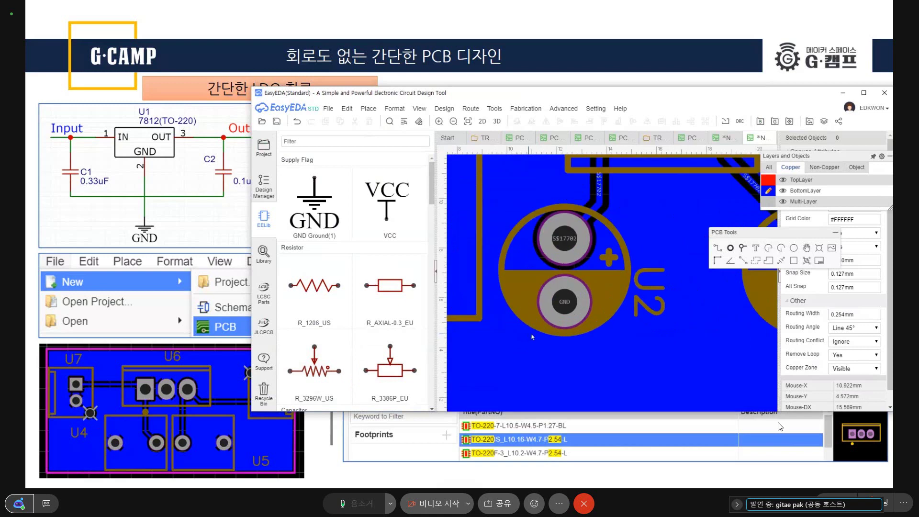
scroll(532, 337, "up", 3)
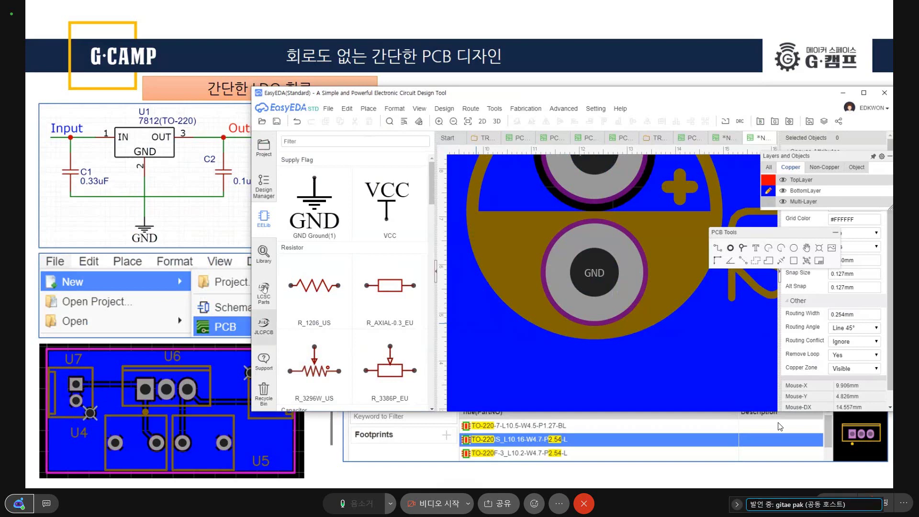
left_click_drag(690, 97, 656, 46)
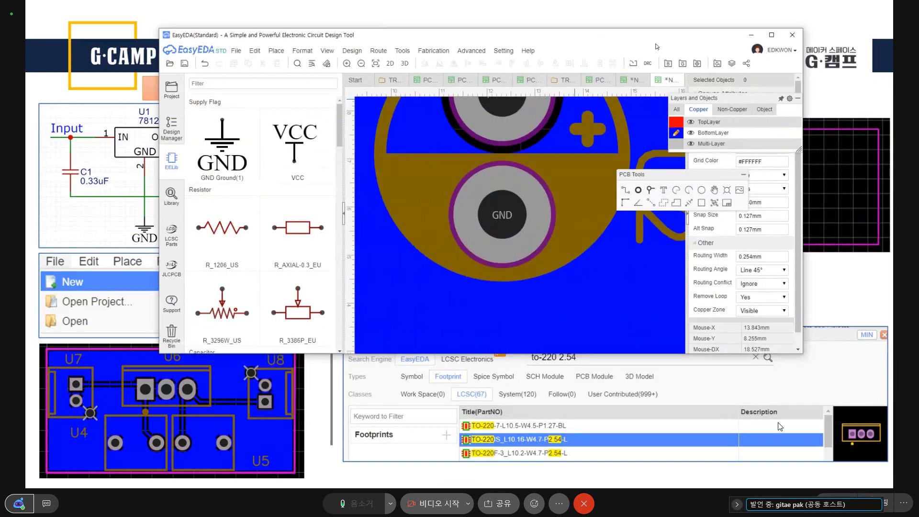
left_click(749, 36)
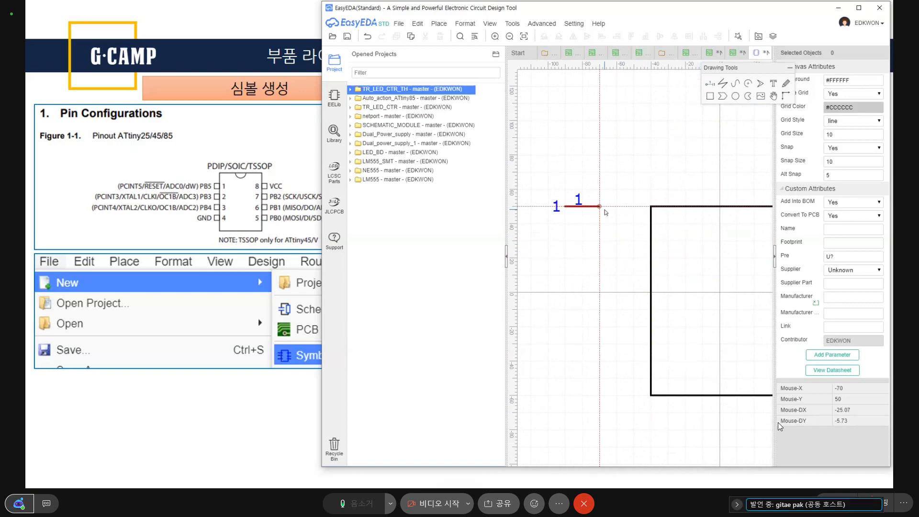
Step: Place pins 1 to 4, rotated to 180°, along the left edge of the symbol's body rectangle, 20 units apart, and end pin placement
key("space")
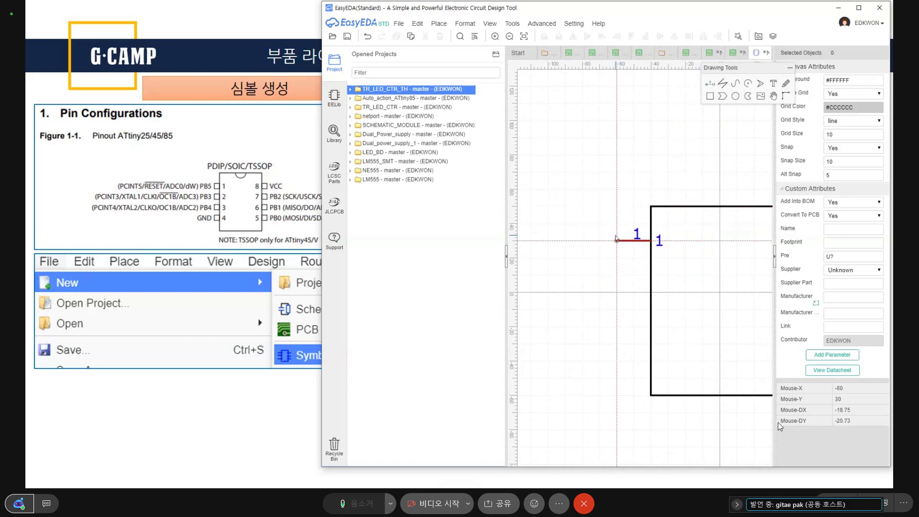
left_click(616, 223)
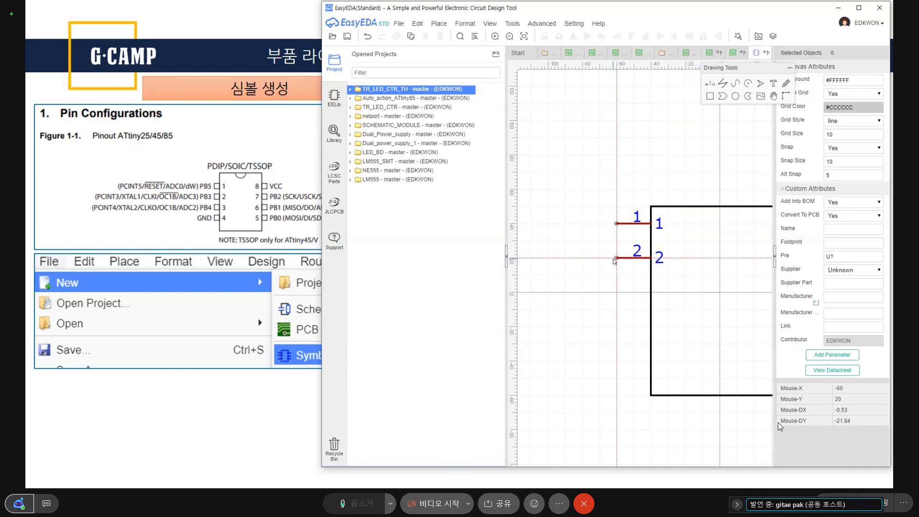
left_click(615, 258)
left_click(615, 293)
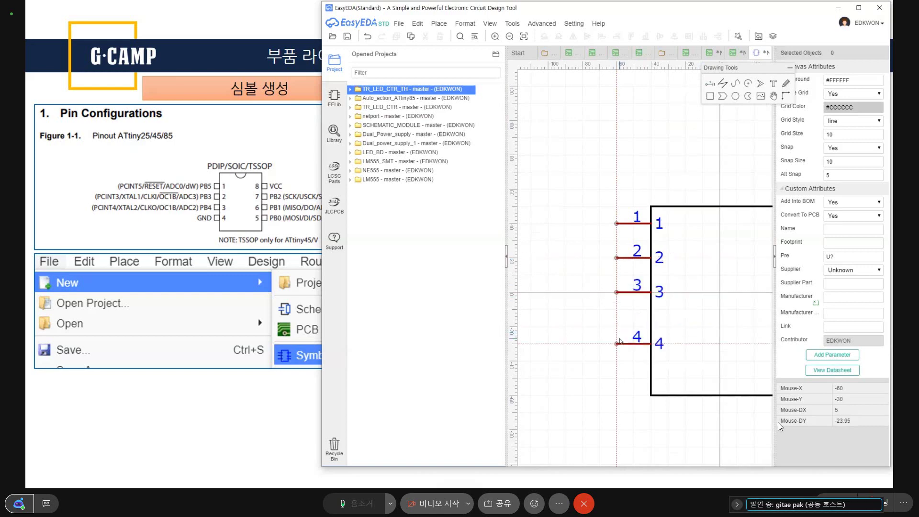
left_click(618, 340)
key("Escape")
Step: Move pins 4, 3, 2 and 1 down 20 units each and the symbol's body rectangle down 10 units
scroll(667, 310, "down", 2)
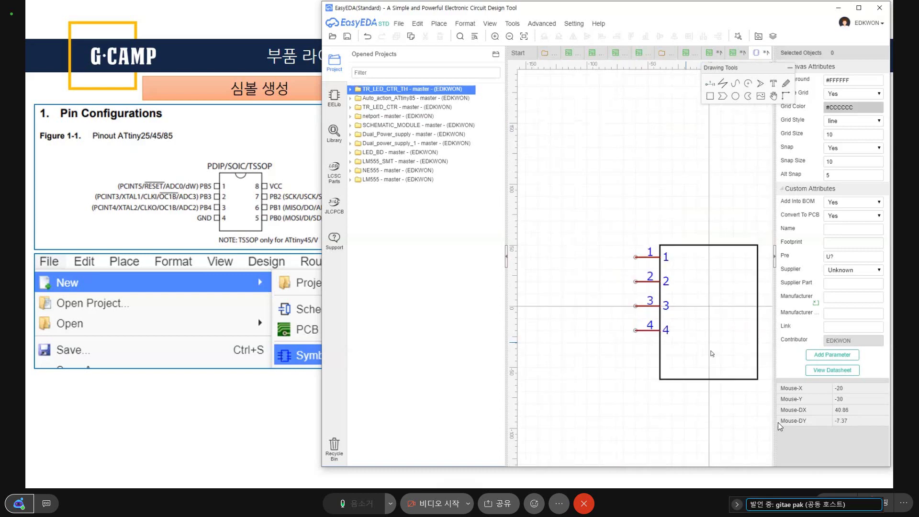
right_click_drag(712, 353, 638, 328)
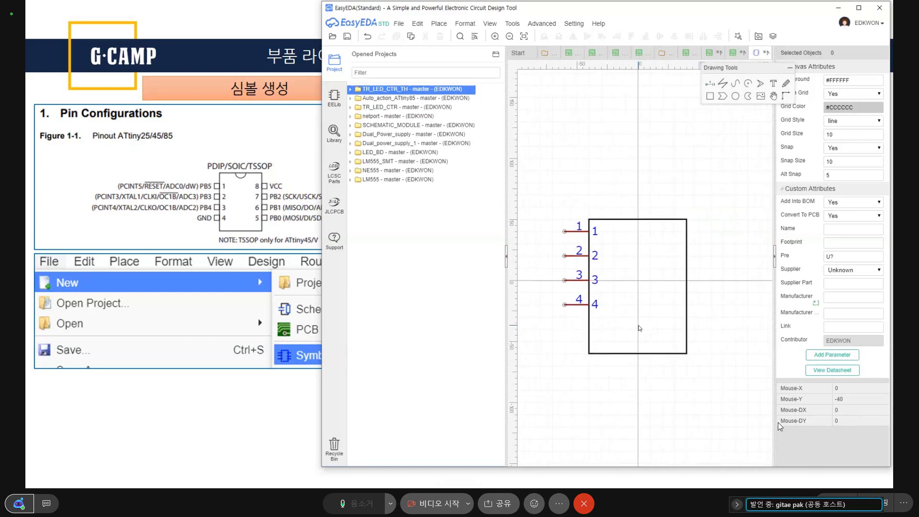
left_click(582, 306)
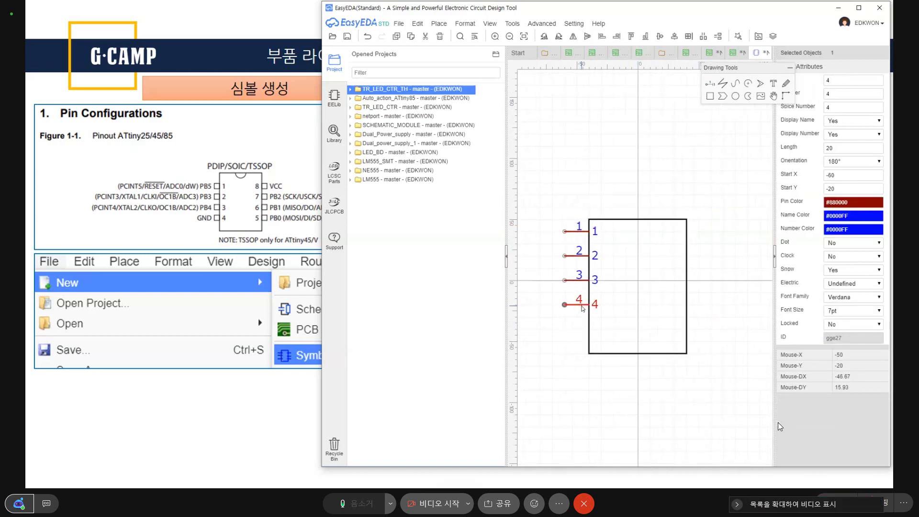
left_click_drag(581, 308, 569, 324)
left_click(550, 306)
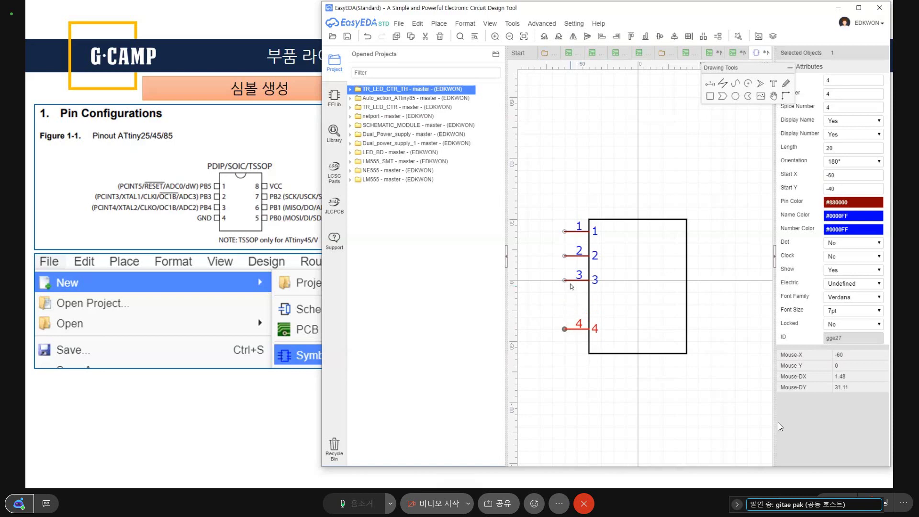
left_click_drag(568, 280, 568, 292)
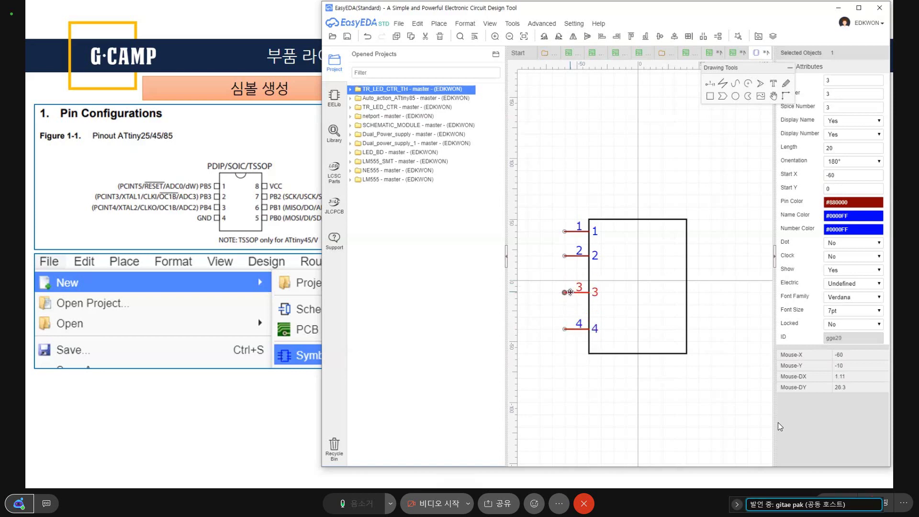
left_click(573, 259)
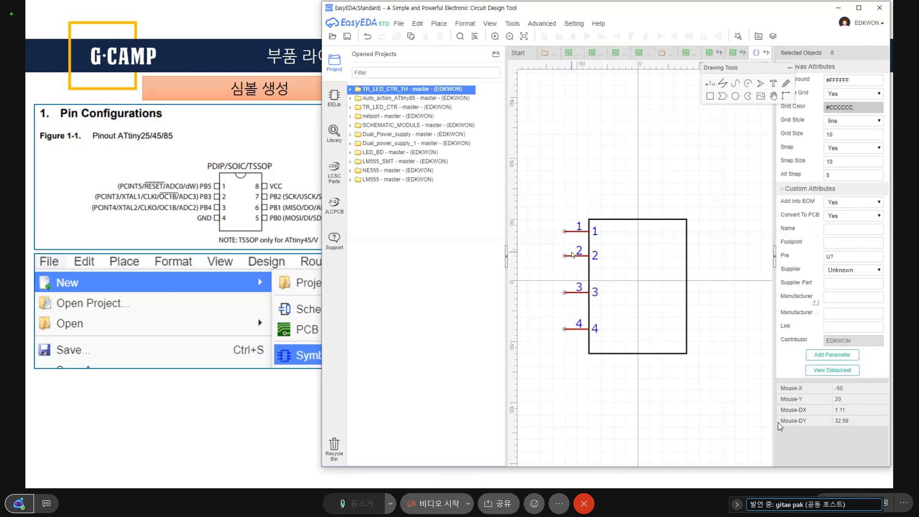
left_click_drag(572, 293, 572, 304)
left_click_drag(572, 258, 572, 275)
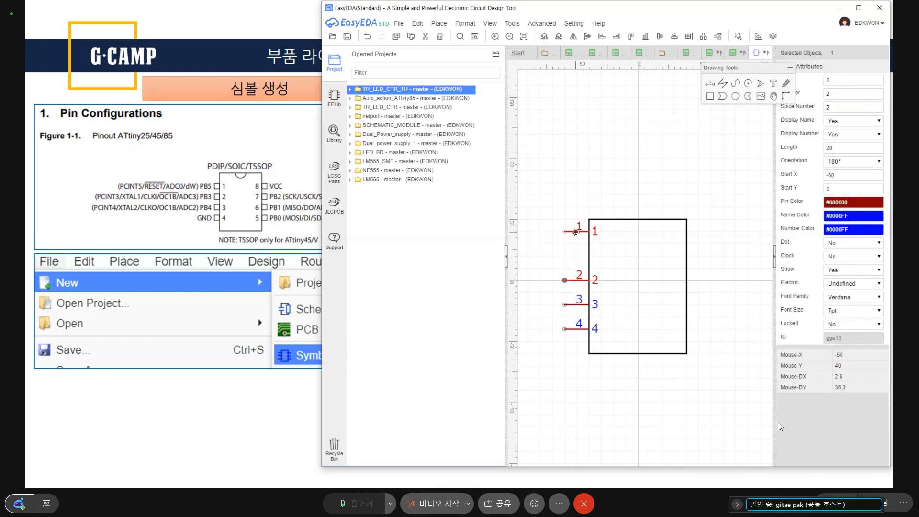
left_click_drag(573, 231, 572, 255)
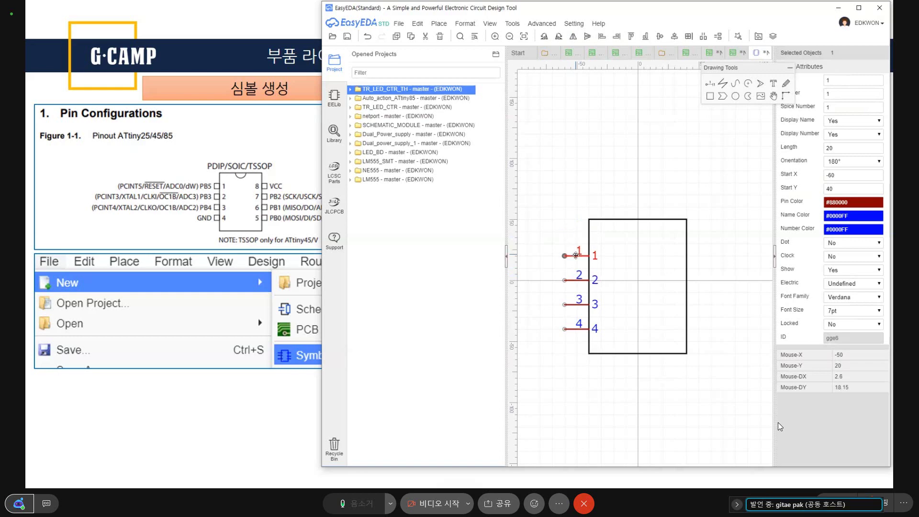
left_click(634, 230)
left_click_drag(631, 220, 631, 232)
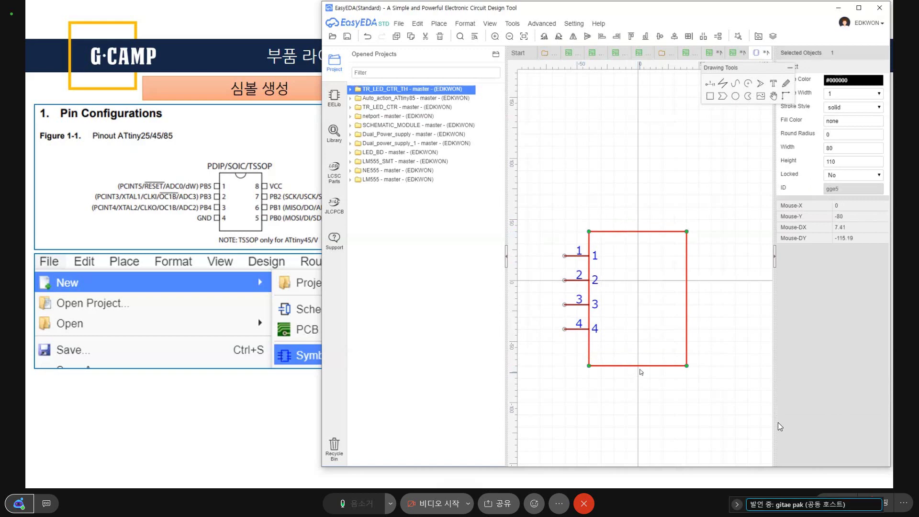
left_click_drag(639, 365, 640, 354)
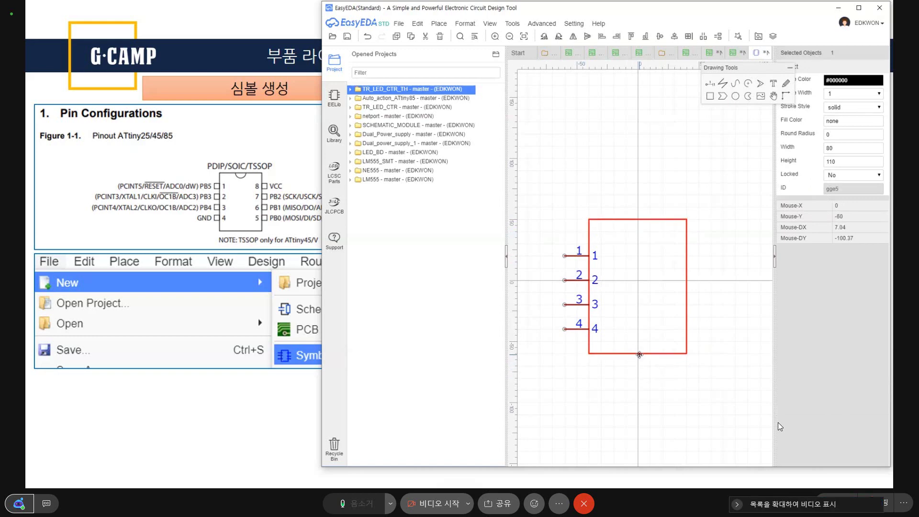
left_click(624, 216)
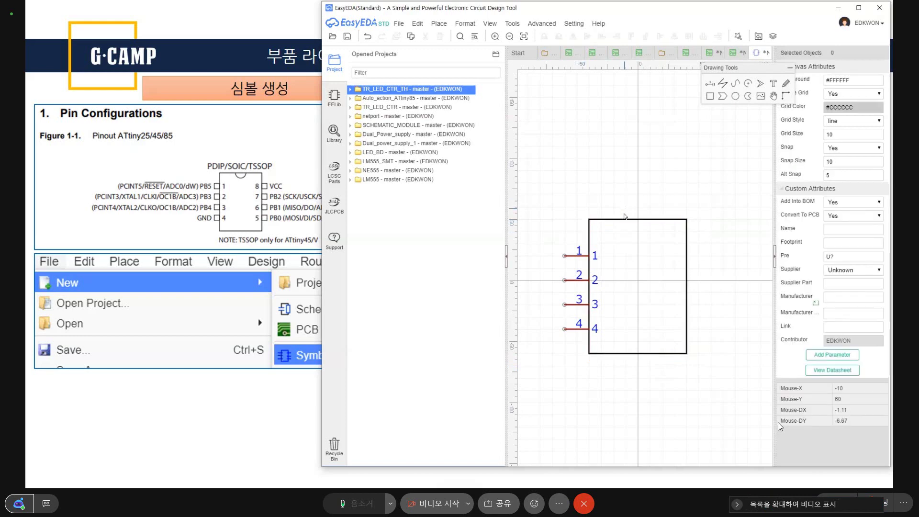
left_click_drag(624, 219, 623, 231)
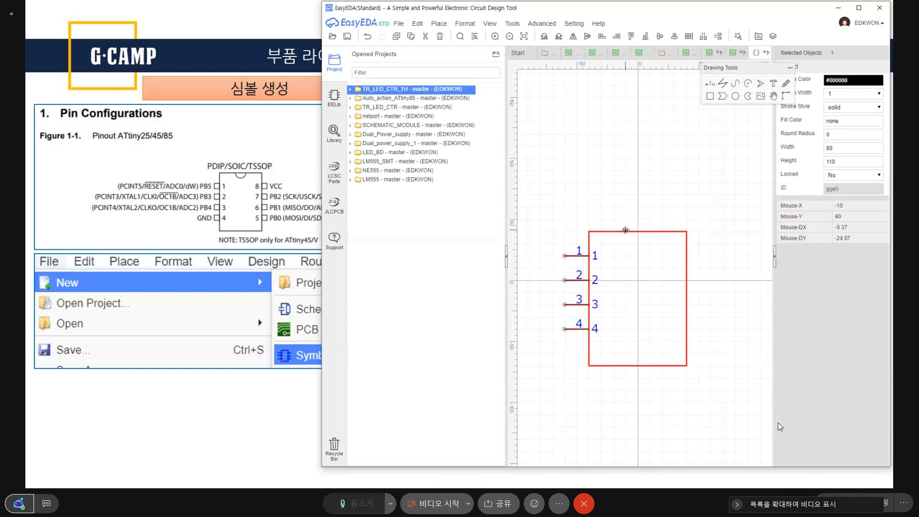
left_click(634, 197)
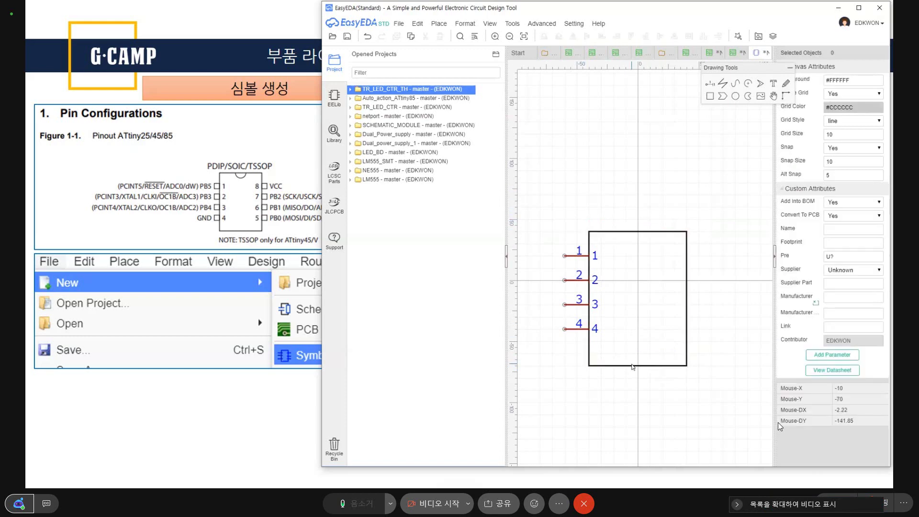
Step: Move the symbol's body rectangle up 10 units and lower its top edge by 10 units
left_click_drag(632, 366, 630, 359)
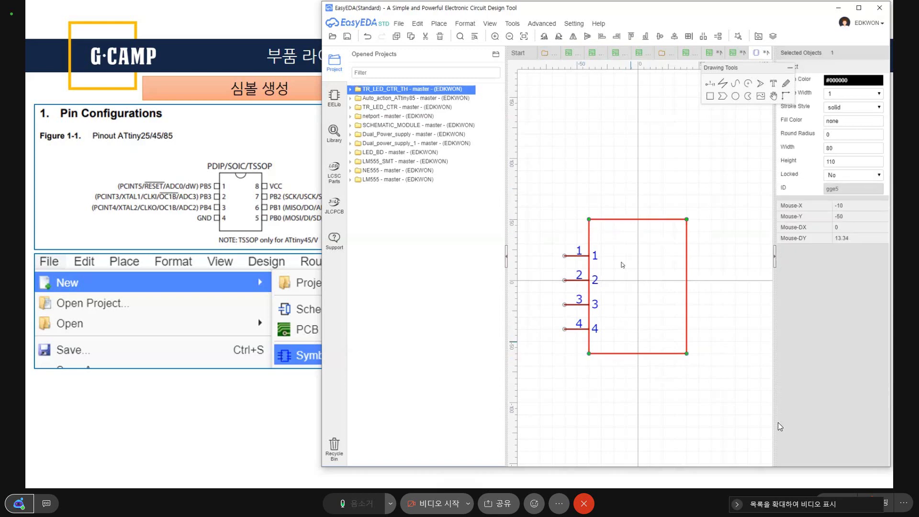
left_click_drag(687, 219, 687, 230)
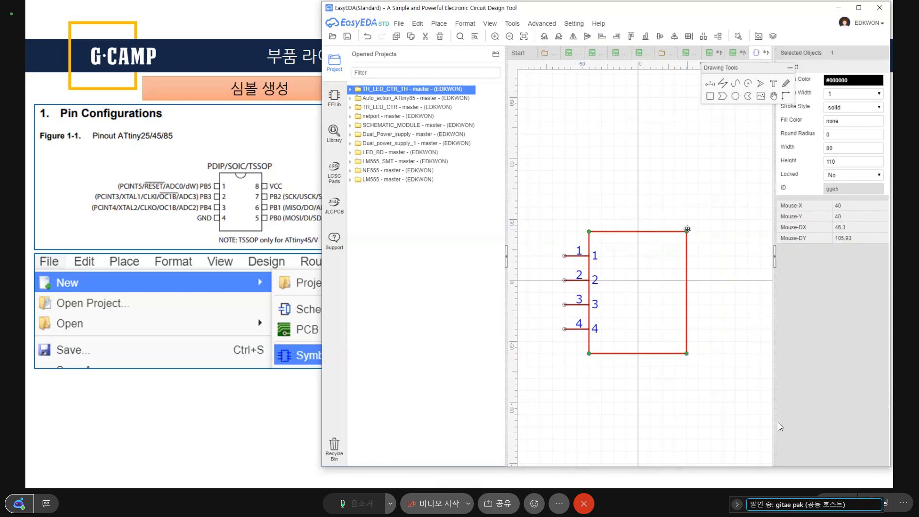
left_click(718, 174)
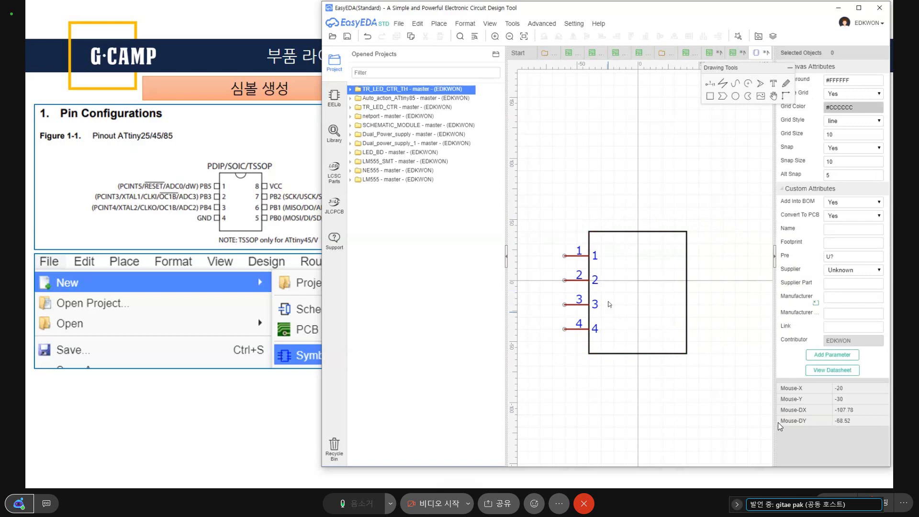
Step: Place pins 5 to 8, rotated to 0°, upward along the body's right edge, level with pins 4 to 1, and end pin placement
left_click(716, 84)
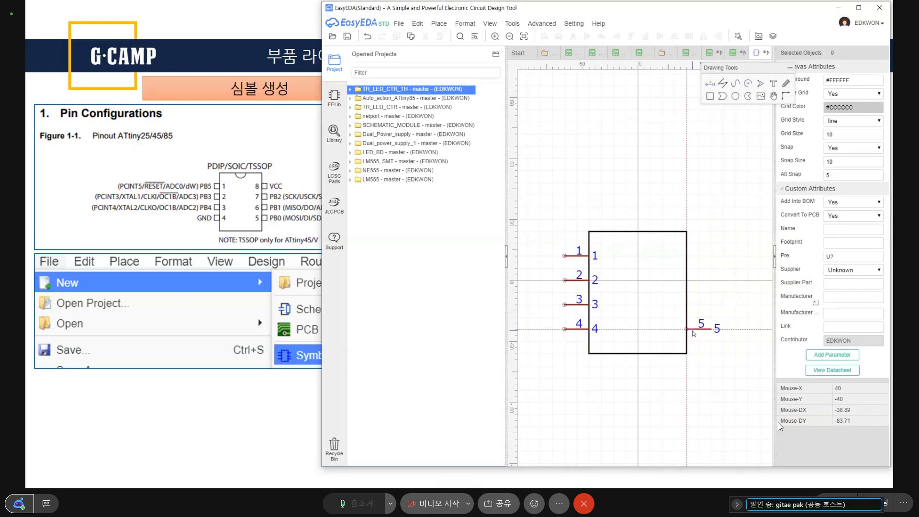
key("space")
key("space")
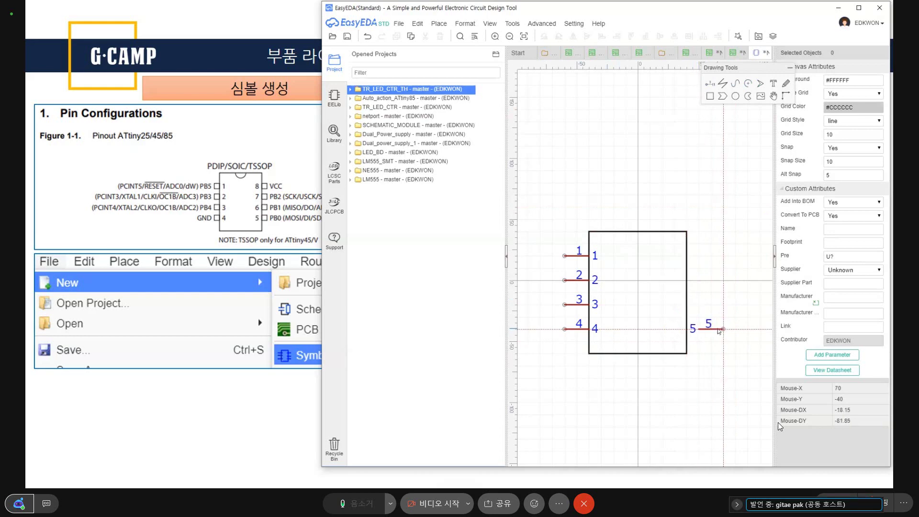
left_click(710, 328)
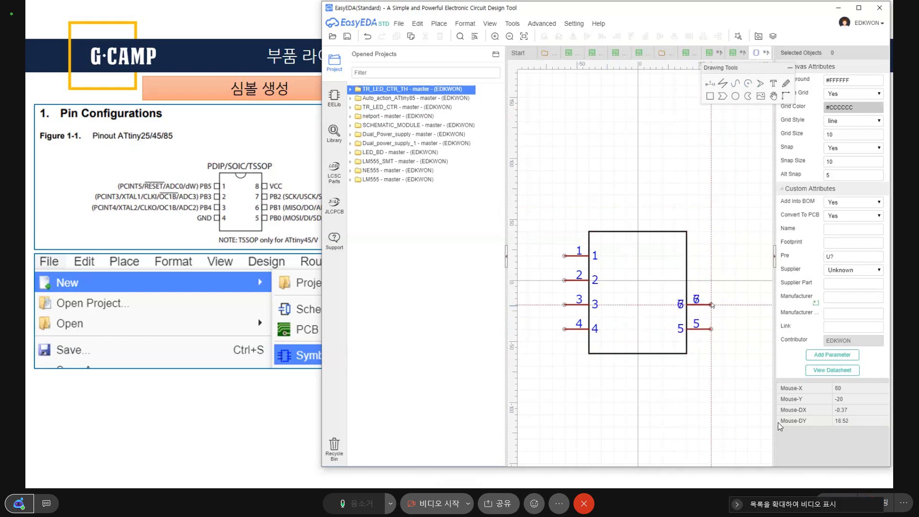
left_click(710, 280)
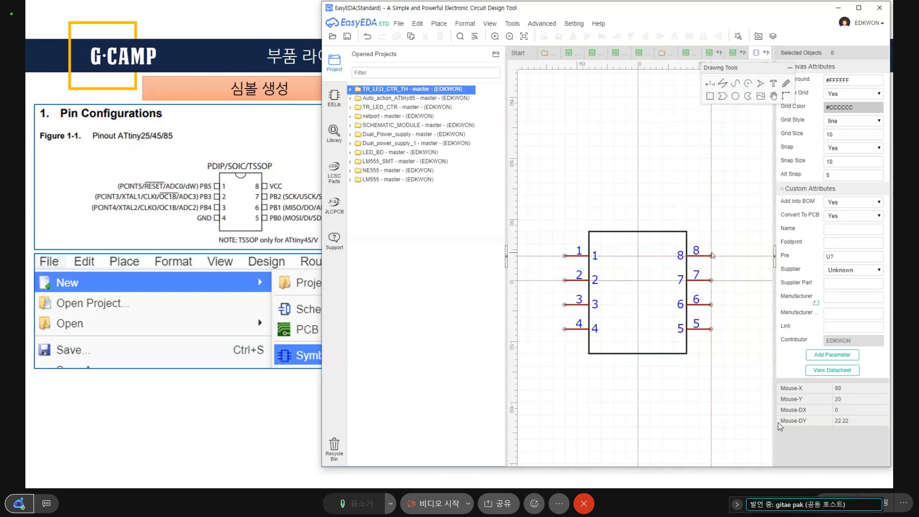
left_click(710, 255)
key("Escape")
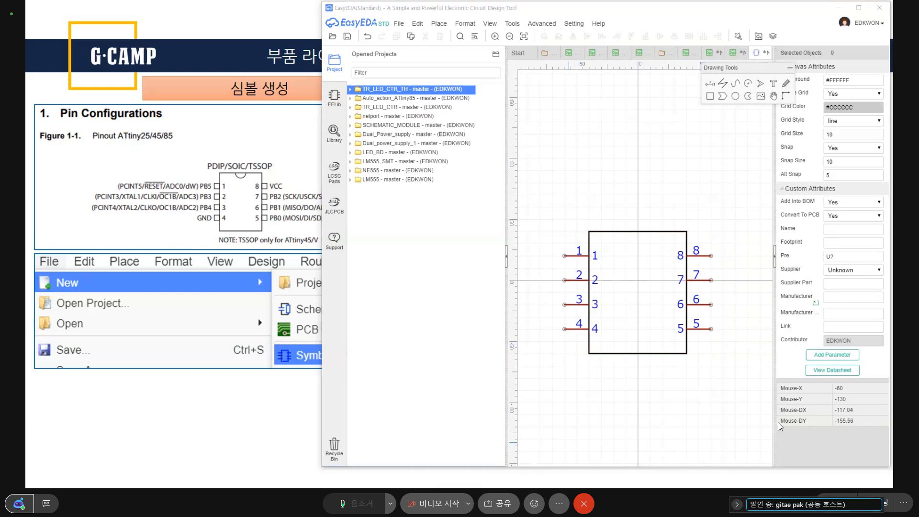
left_click(777, 425)
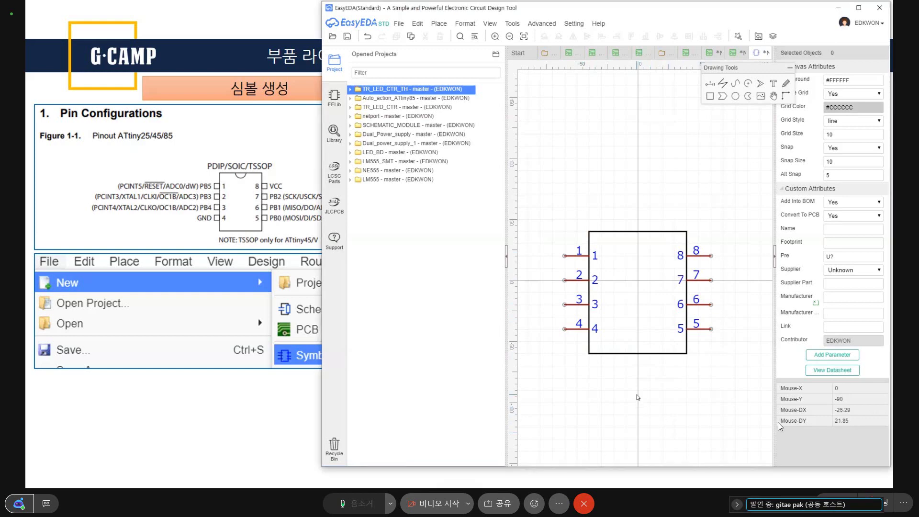
Step: Select the whole symbol, body and all eight pins, and move it up 10 units to centre it on the origin
scroll(638, 399, "down", 2)
right_click_drag(638, 399, 629, 356)
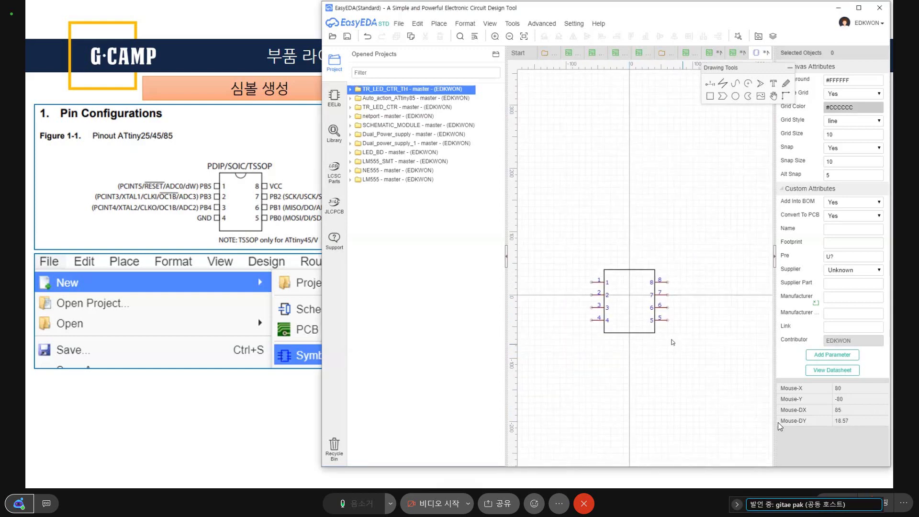
left_click_drag(673, 342, 574, 254)
left_click_drag(621, 271, 621, 265)
left_click(650, 368)
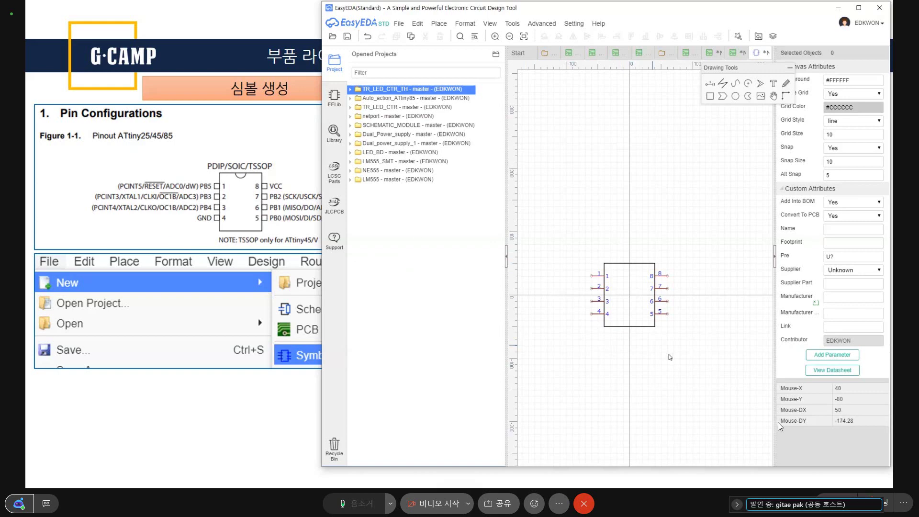
Step: Save the symbol with the title ATTINY85_ED
left_click(346, 37)
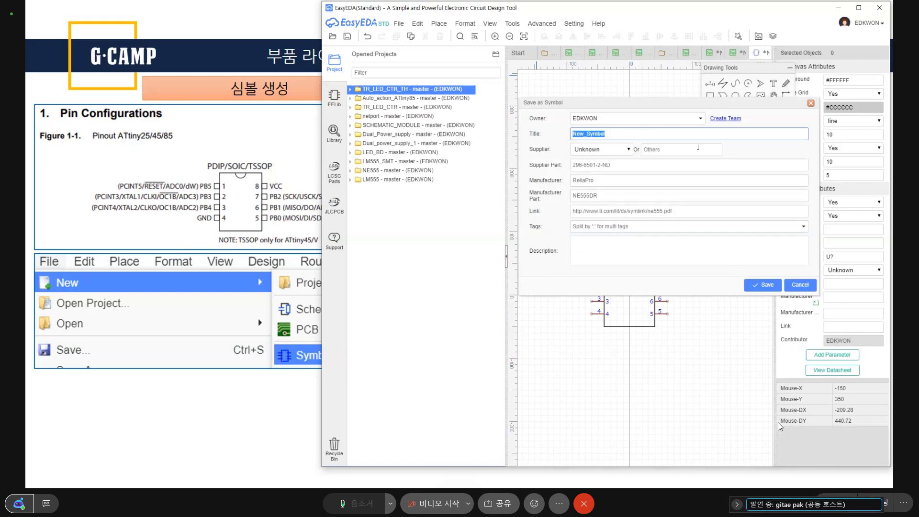
type("a")
key("BackSpace")
type("ATTINY85_ED")
left_click(761, 287)
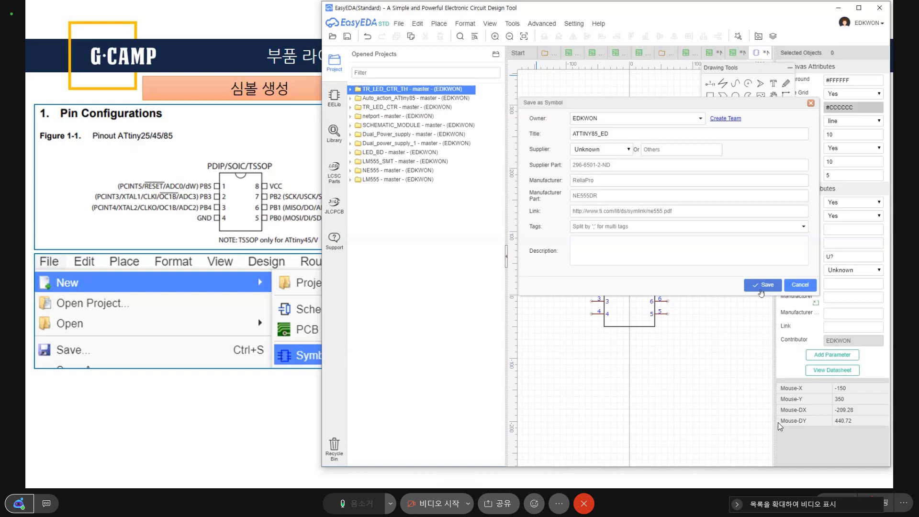
left_click(701, 213)
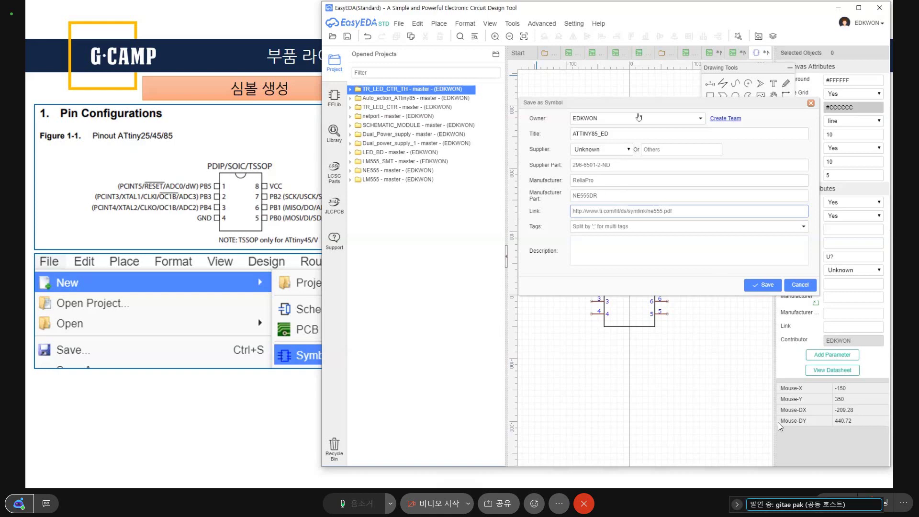
left_click(778, 286)
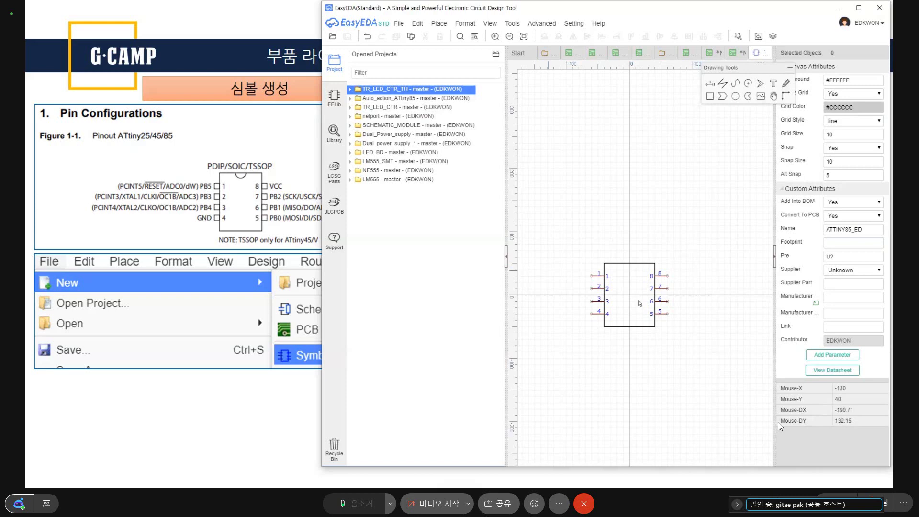
Step: Rename pin 1 as PB5 and pin 2 as PB3
double_click(608, 276)
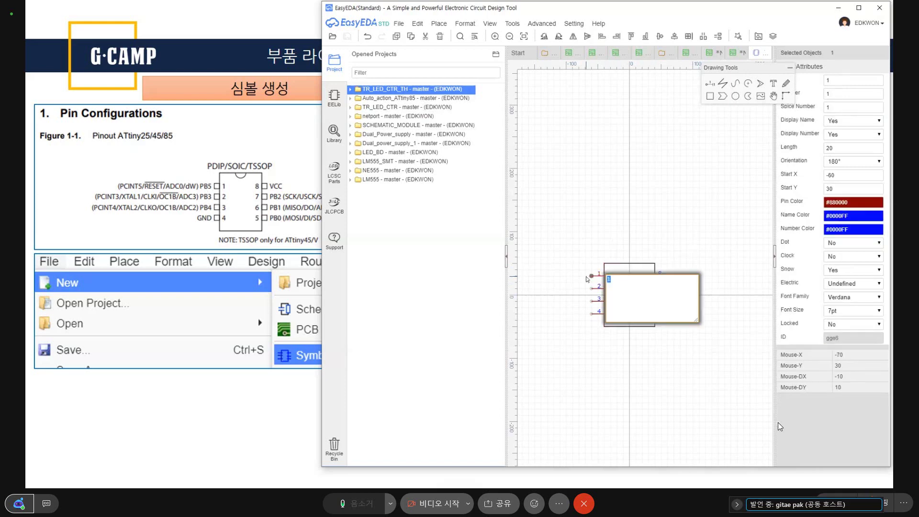
type("ㅇ")
type("P")
type("B5")
key("Return")
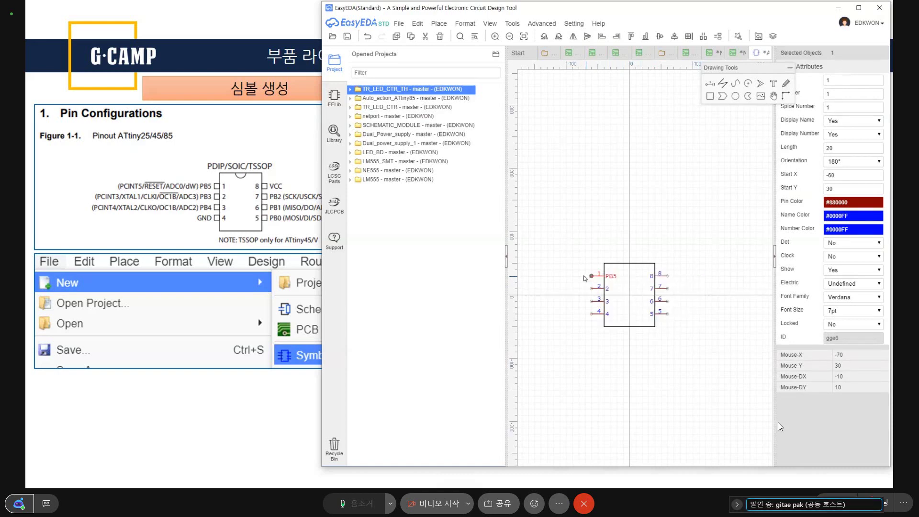
left_click(610, 291)
double_click(609, 290)
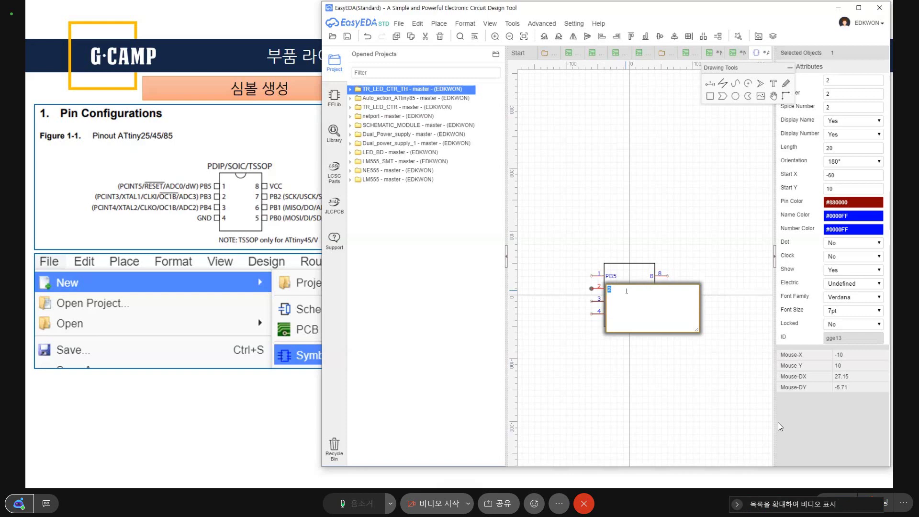
type("PB3")
key("Return")
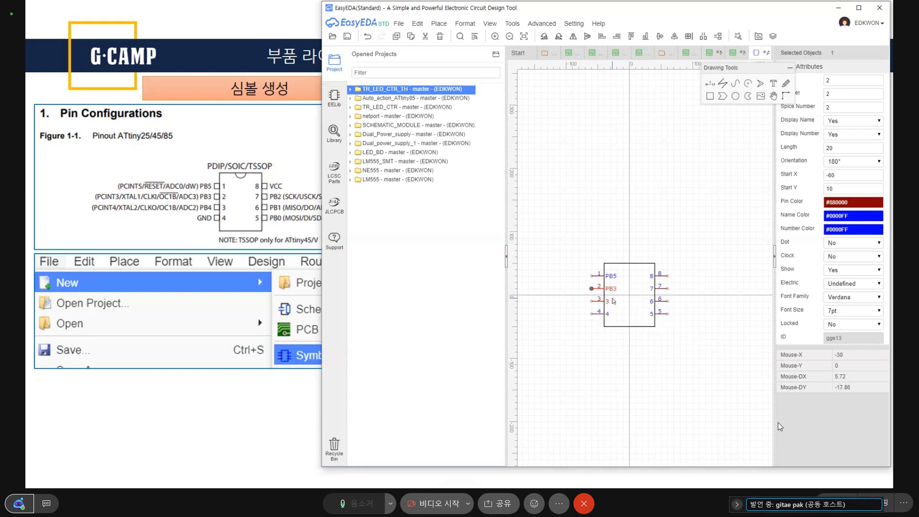
Step: Rename pin 3 as PB4 and pin 4 as GND
double_click(609, 302)
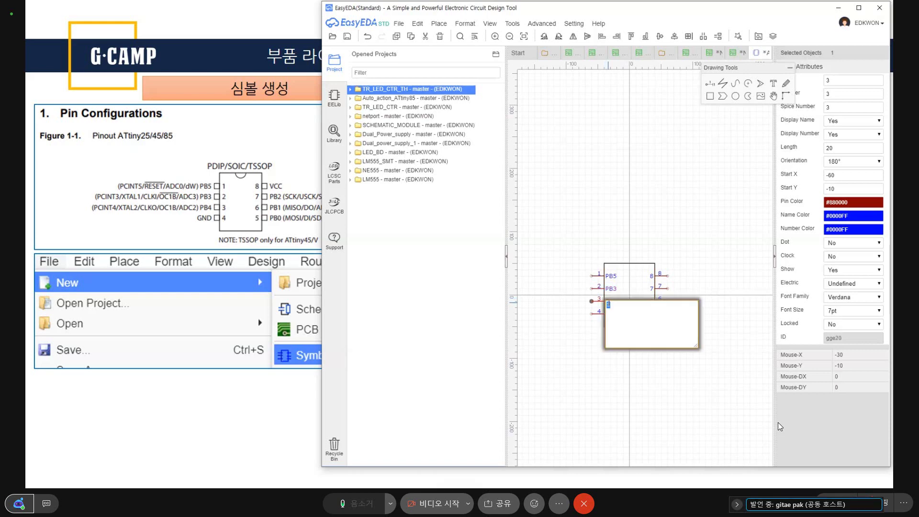
type("ㅔ")
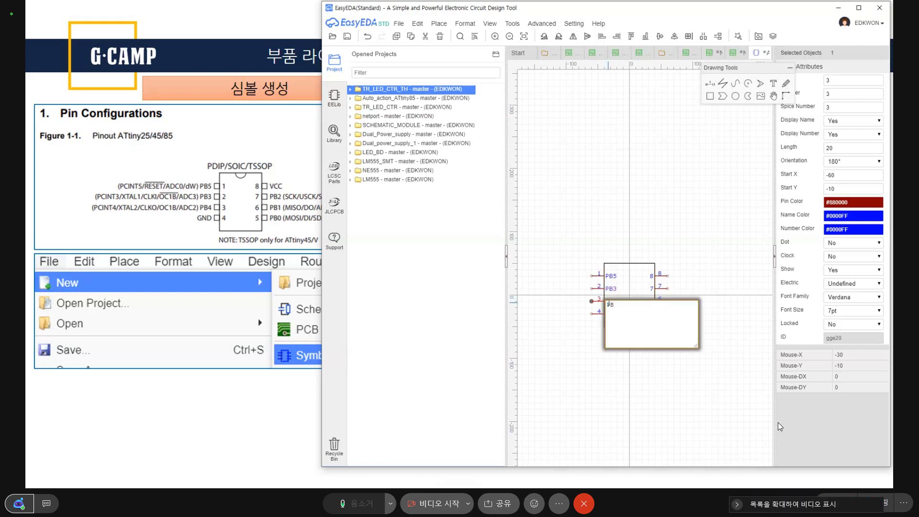
key("Return")
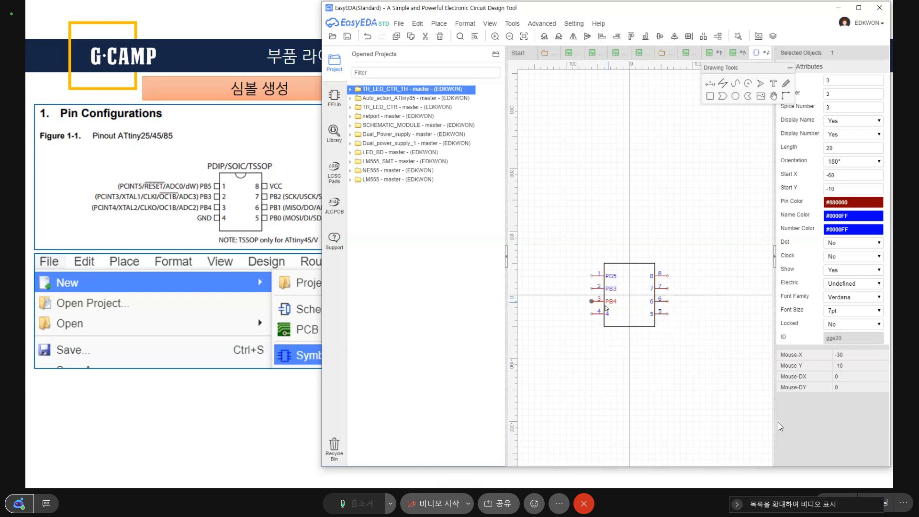
left_click(606, 312)
double_click(607, 313)
type("G")
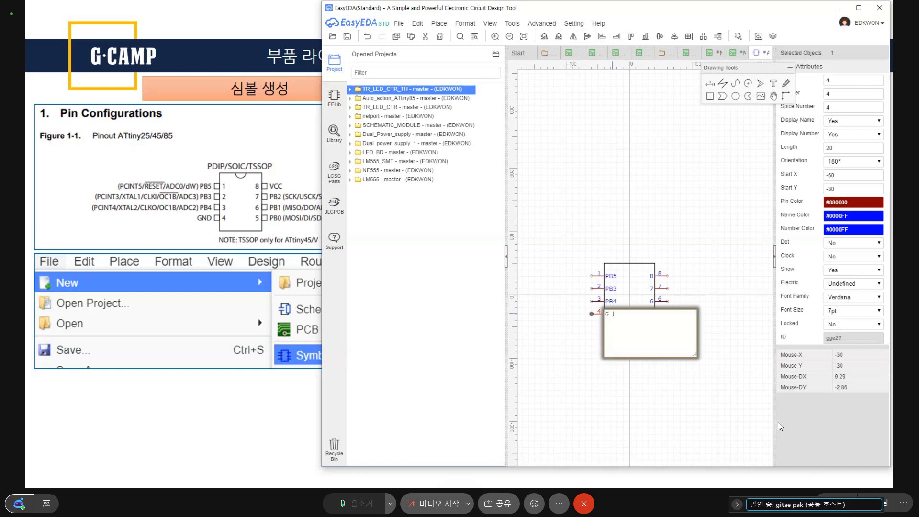
type("ND")
key("Return")
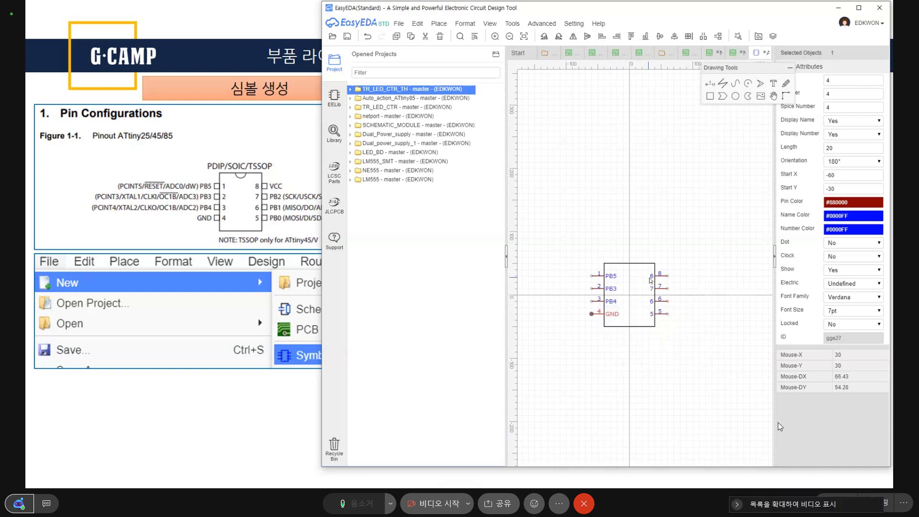
Step: Rename pin 5 as PB0 and pin 6 as PB1
left_click(651, 317)
double_click(651, 316)
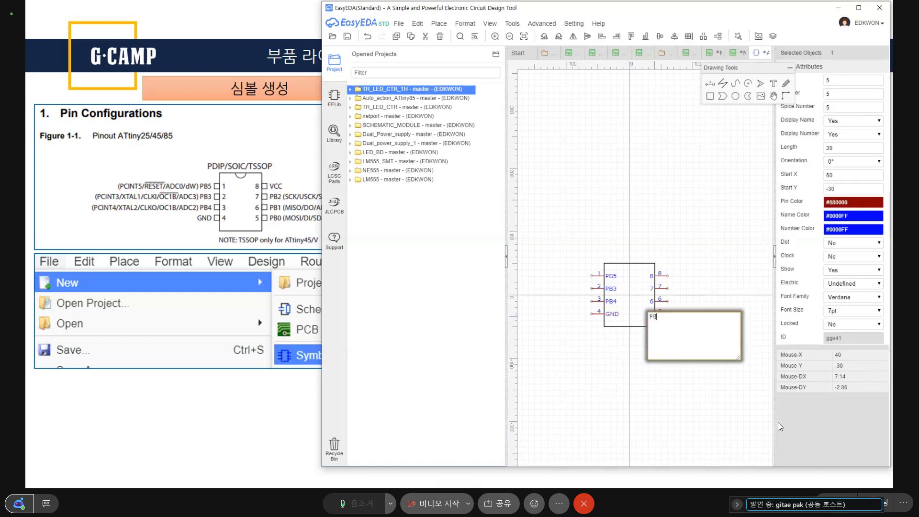
key("Return")
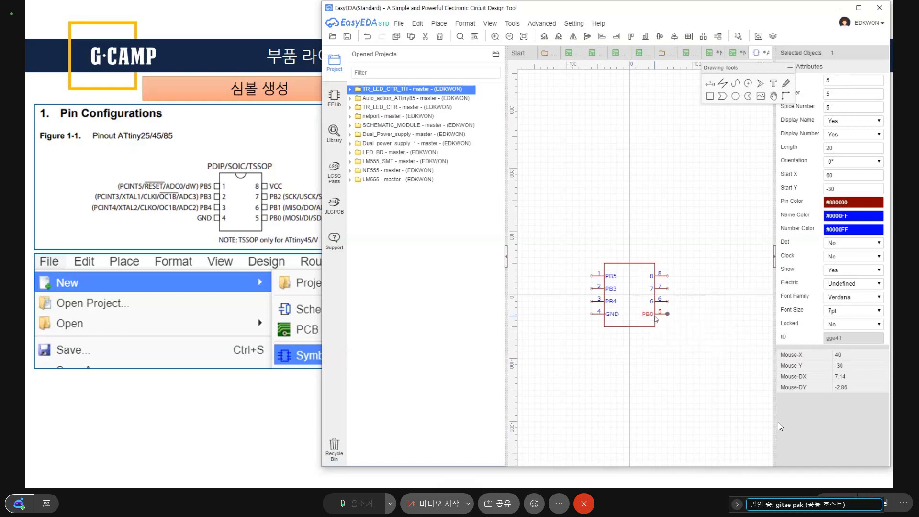
double_click(650, 301)
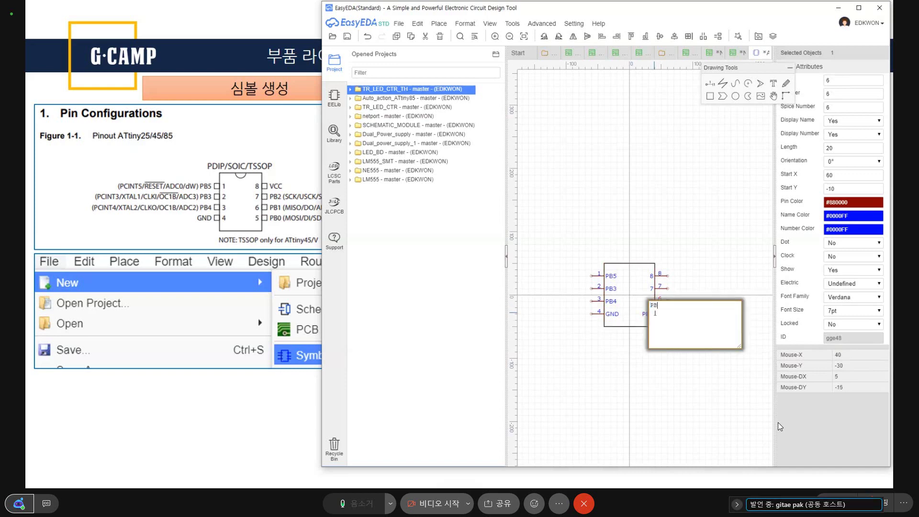
type("1")
key("Return")
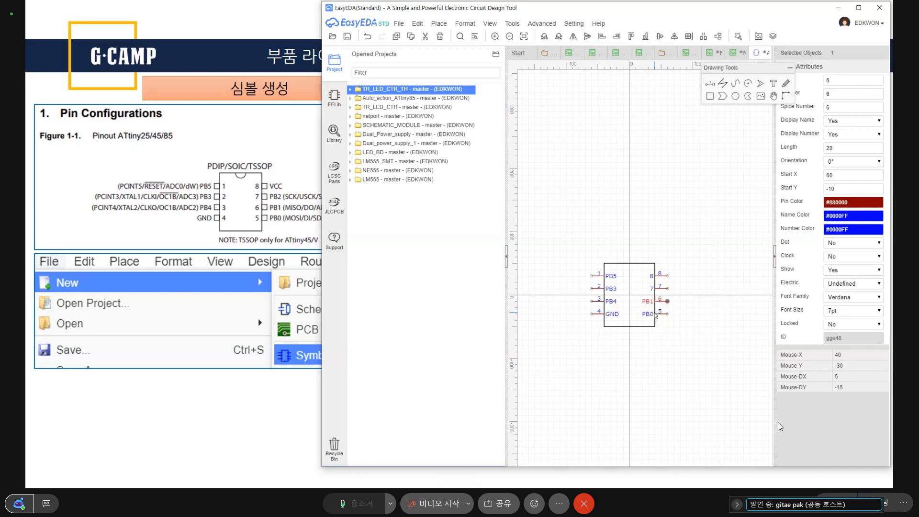
Step: Rename pin 7 as PB2 and pin 8 as VCC, and save the symbol
double_click(652, 288)
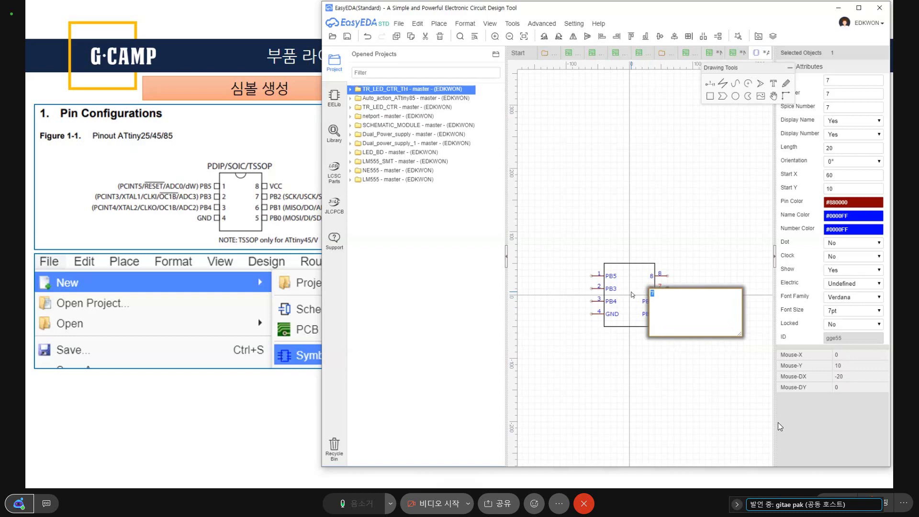
type("PB2")
key("Return")
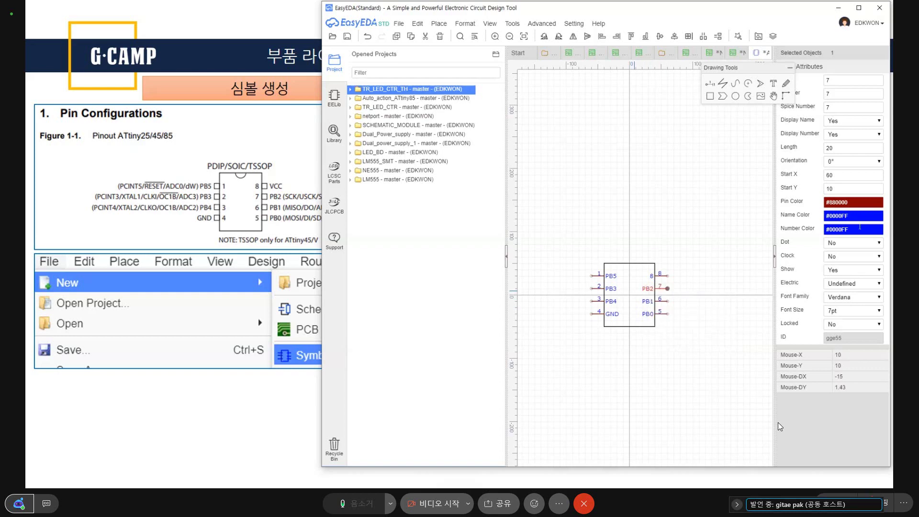
left_click(635, 245)
double_click(652, 276)
type("VC")
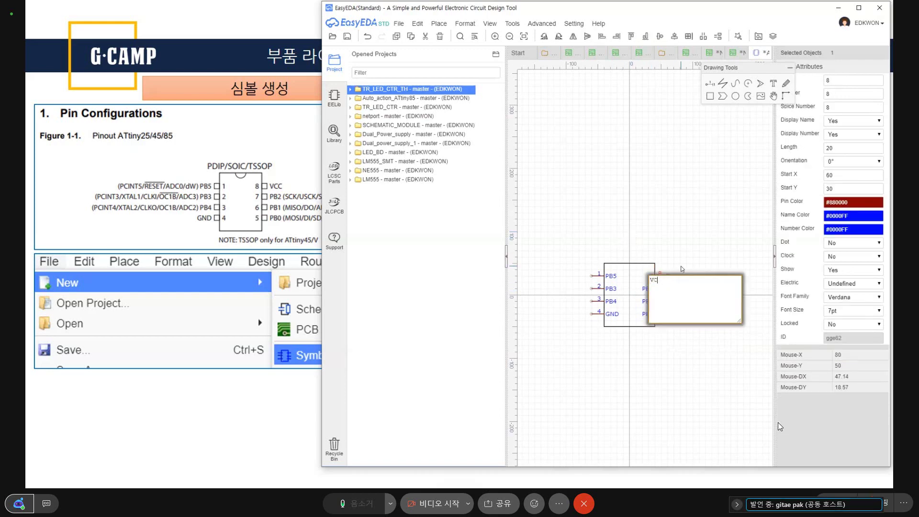
type("C")
key("Return")
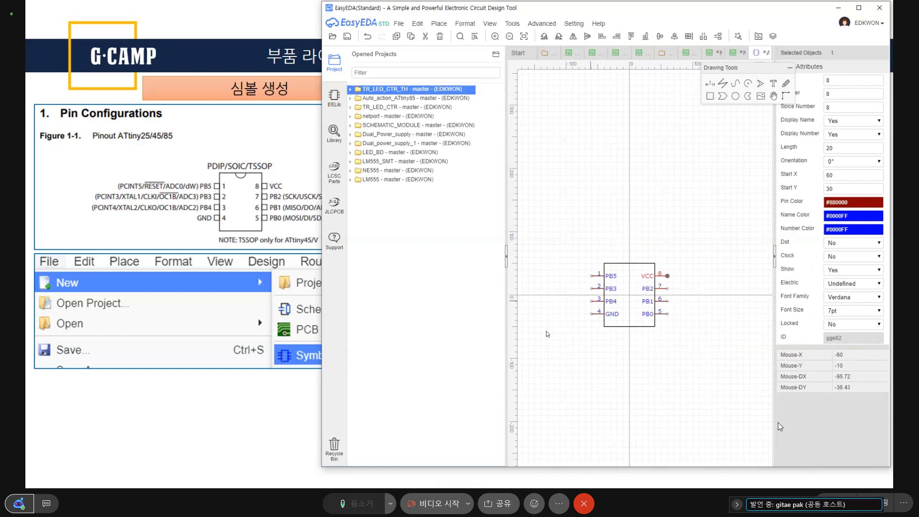
left_click(598, 249)
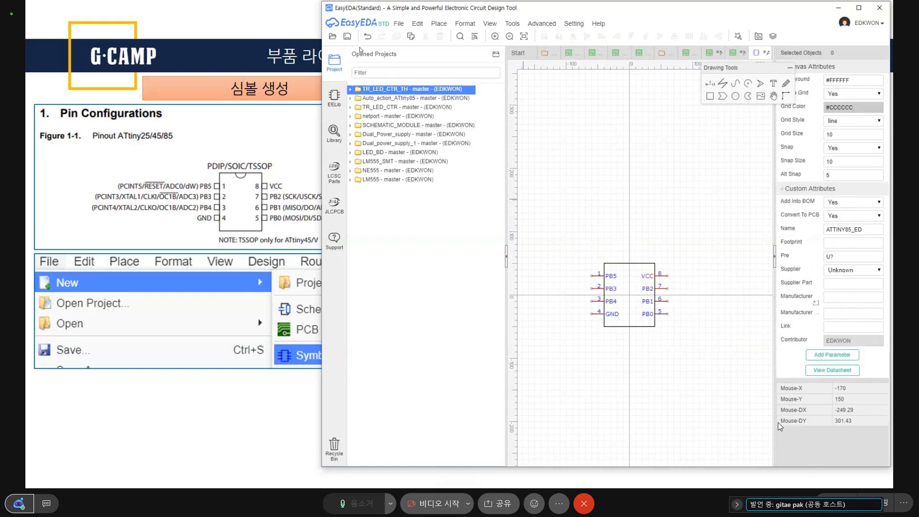
left_click(348, 38)
Step: Open the Symbol Wizard and shorten the symbol name in it to ATTINY85_
key("alt+Tab")
key("Left")
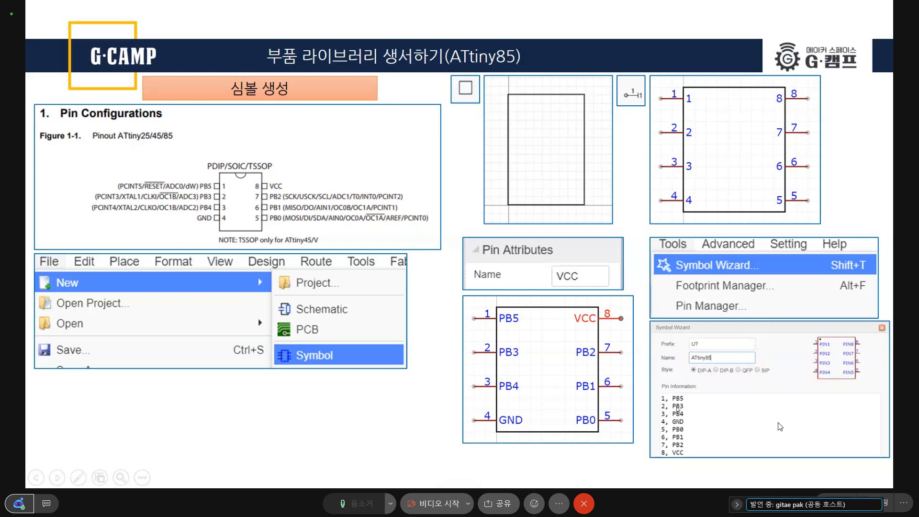
key("alt+Tab")
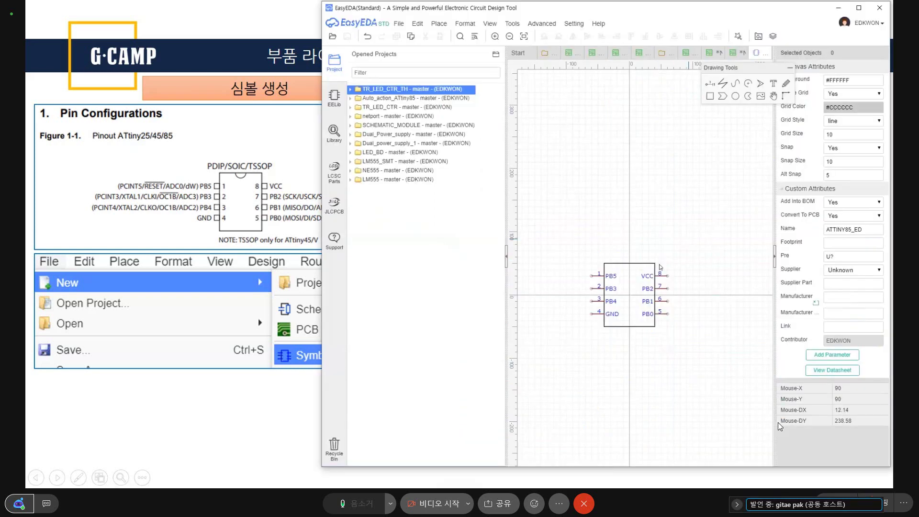
mouse_move(480, 26)
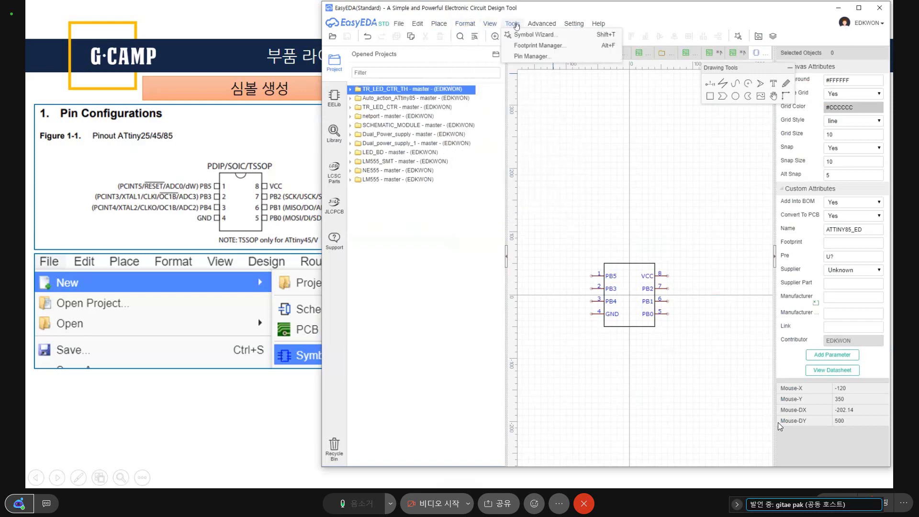
left_click(522, 36)
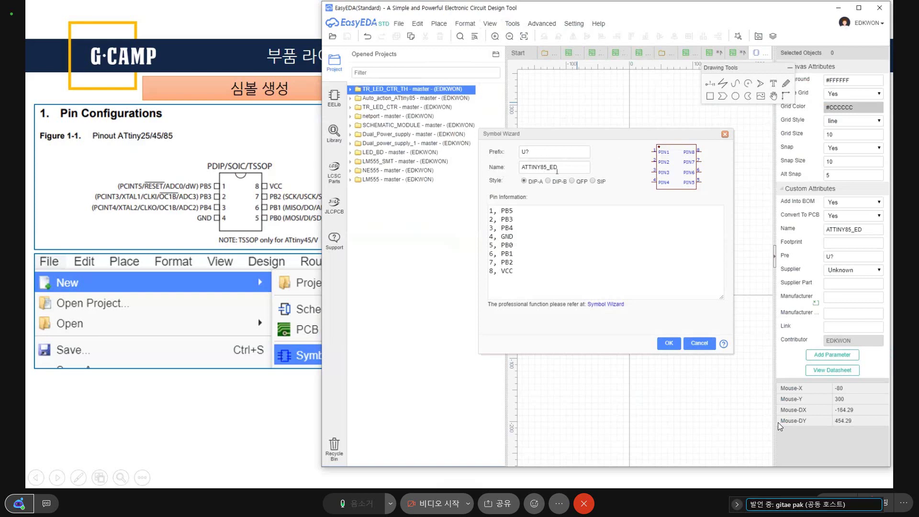
double_click(546, 156)
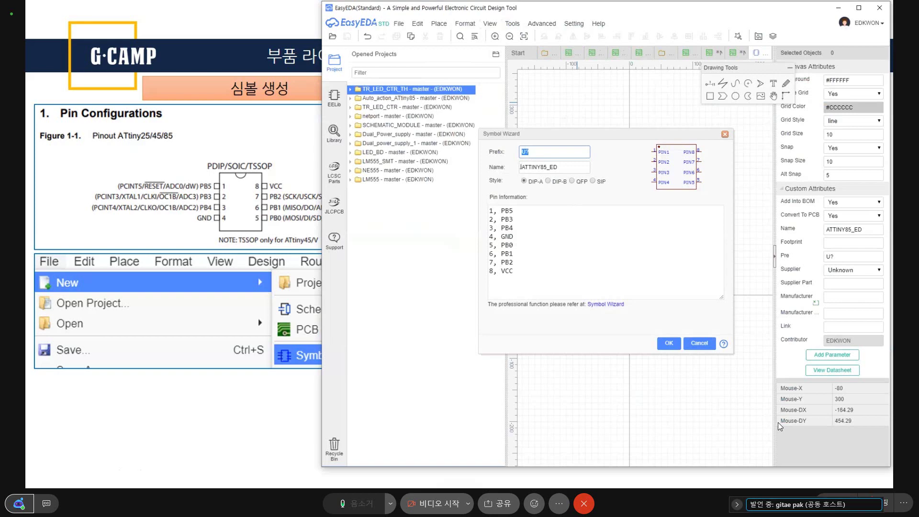
left_click(528, 154)
left_click(555, 191)
double_click(555, 167)
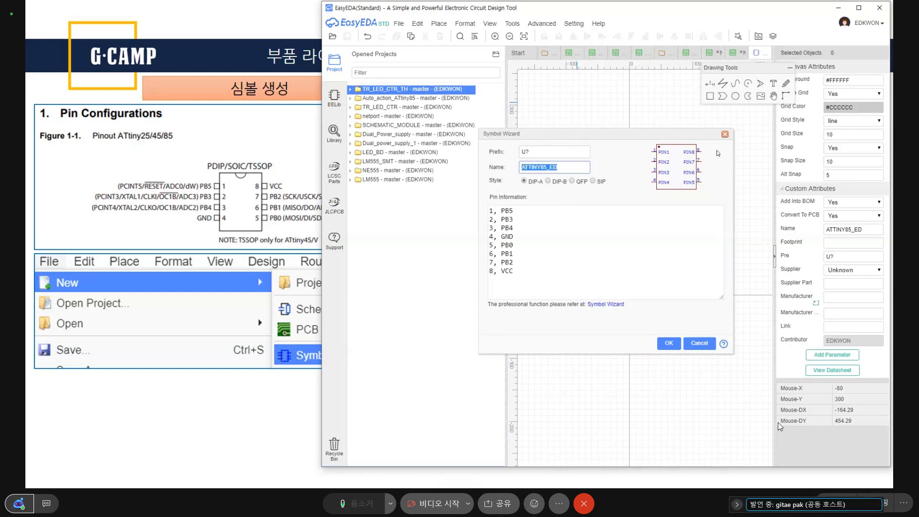
key("End")
key("BackSpace")
key("BackSpace")
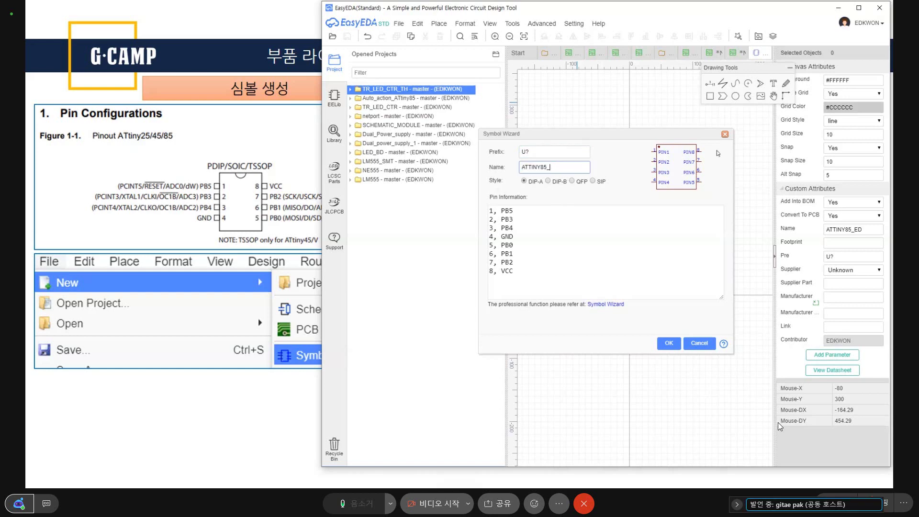
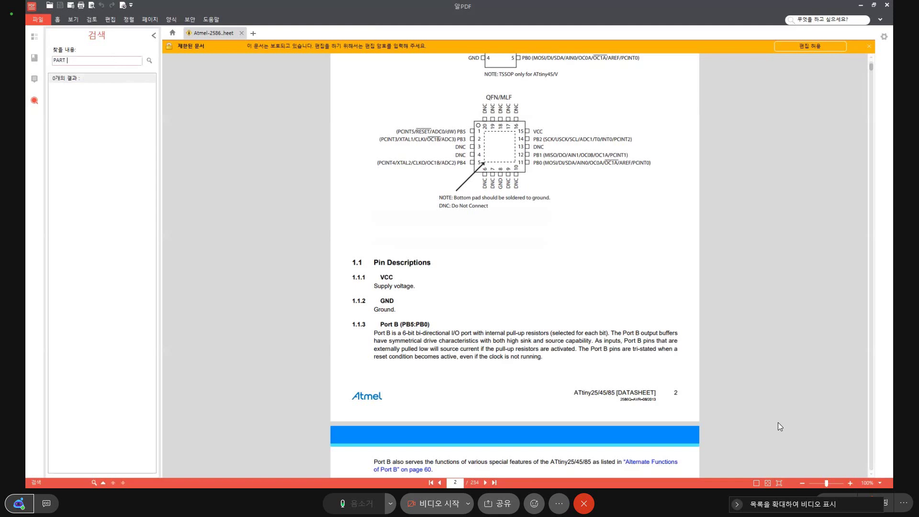
Step: Search the ATtiny25/45/85 datasheet PDF for "PART number" and follow the result's link to the section 25.1 ordering table
type("ㅕㅡr")
key("Return")
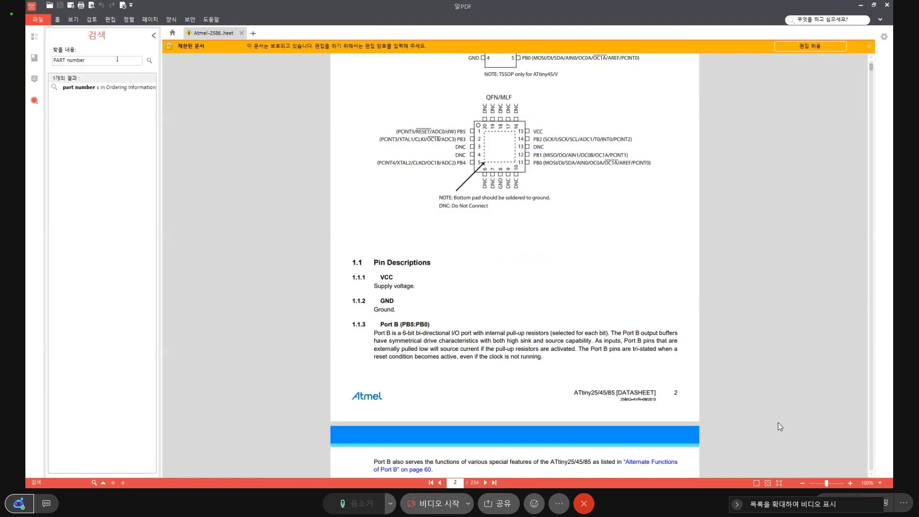
left_click(109, 87)
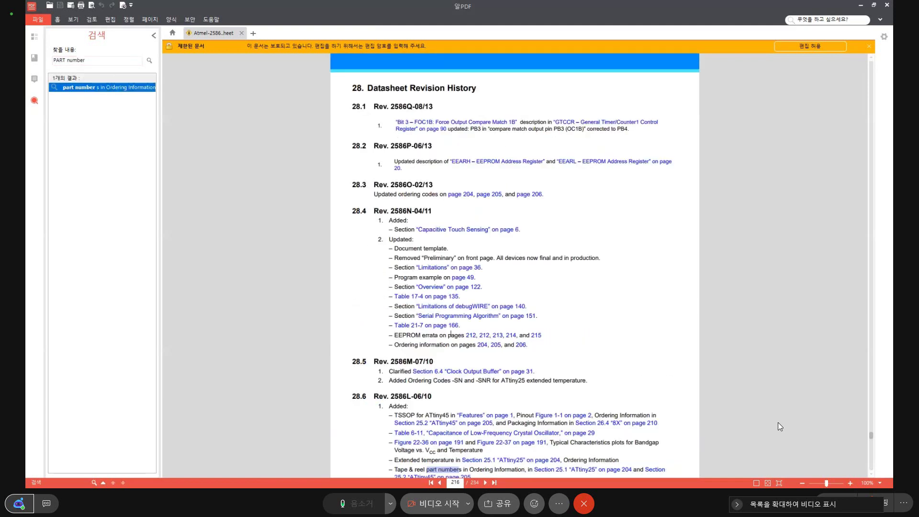
scroll(478, 383, "down", 2)
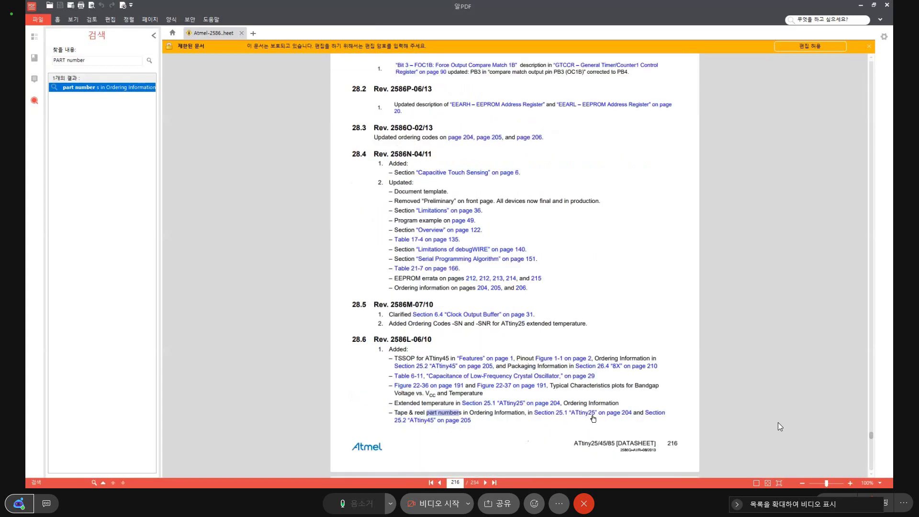
left_click(551, 418)
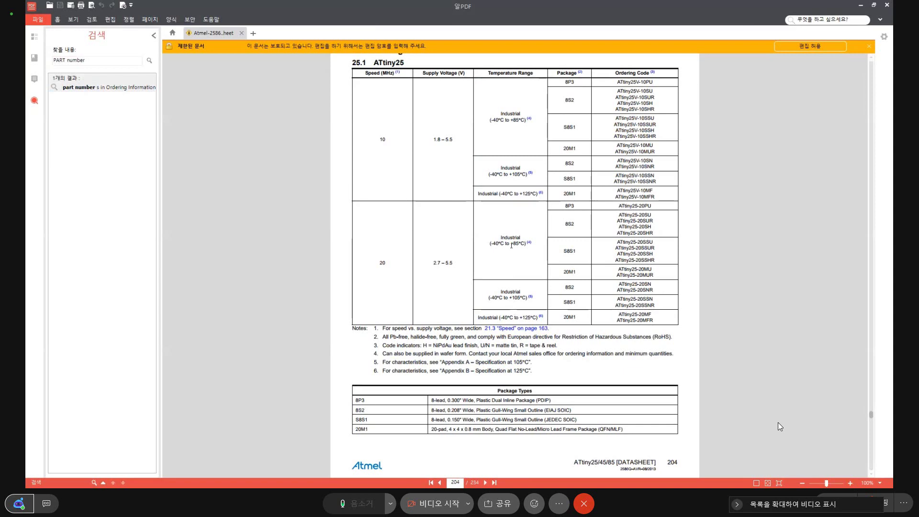
Step: Look up the 8P3 and 8S2 package drawings that match the package codes in the ordering tables
double_click(569, 100)
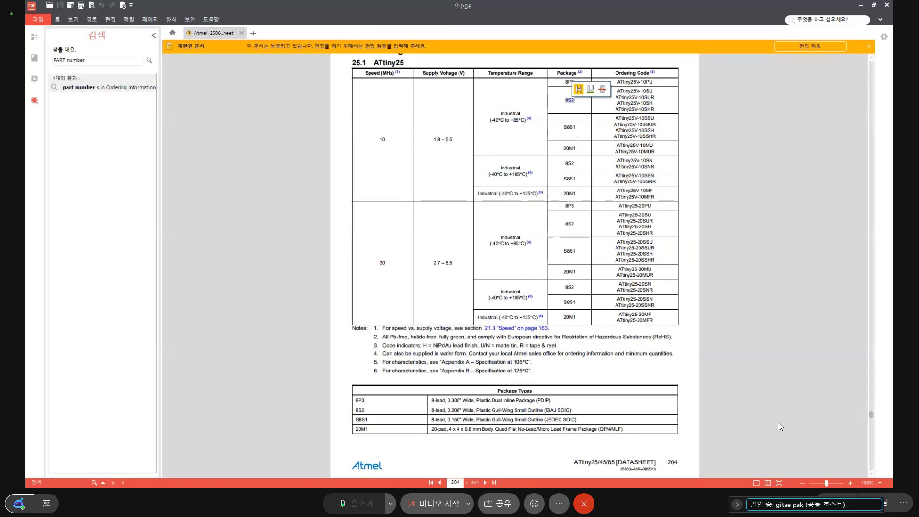
scroll(591, 181, "up", 10)
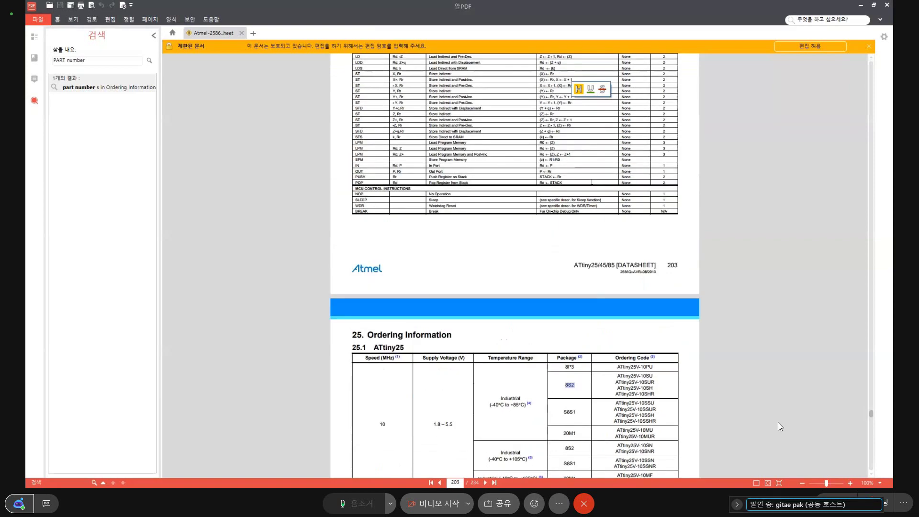
scroll(591, 182, "up", 20)
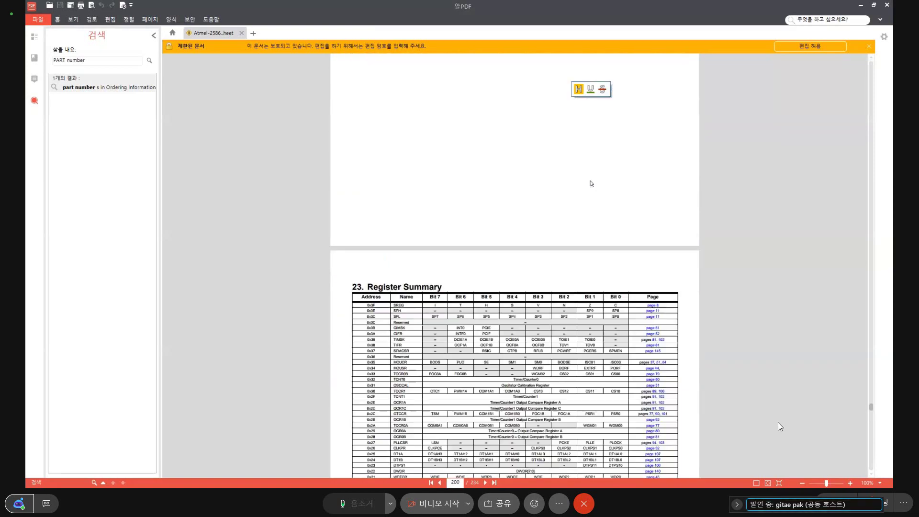
scroll(590, 183, "down", 5)
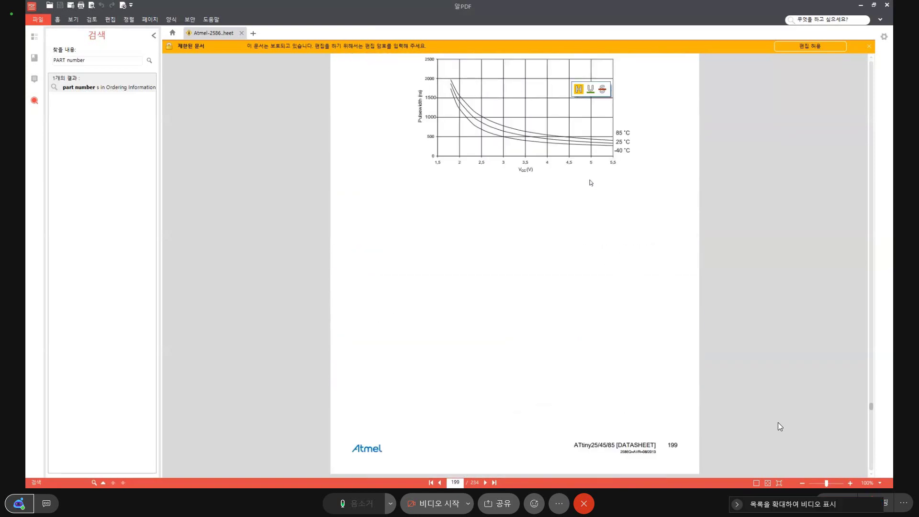
scroll(591, 182, "down", 18)
scroll(591, 207, "down", 20)
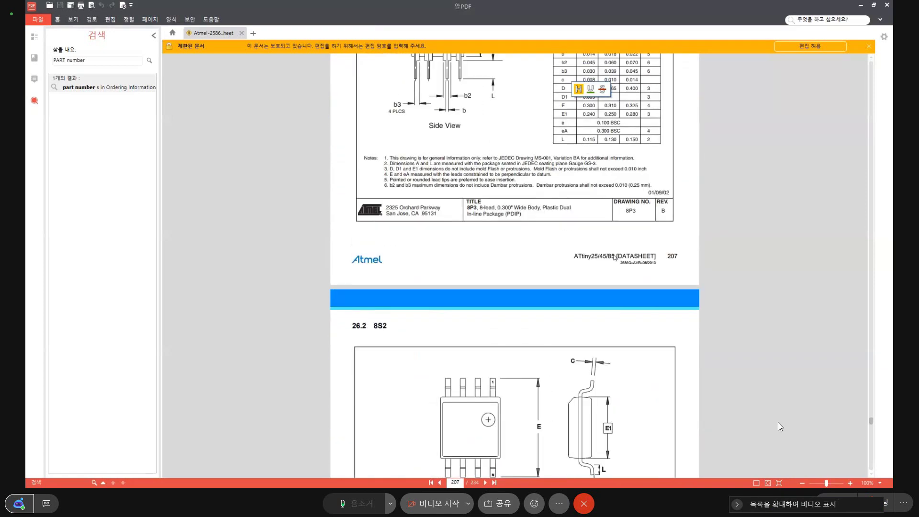
scroll(614, 257, "up", 3)
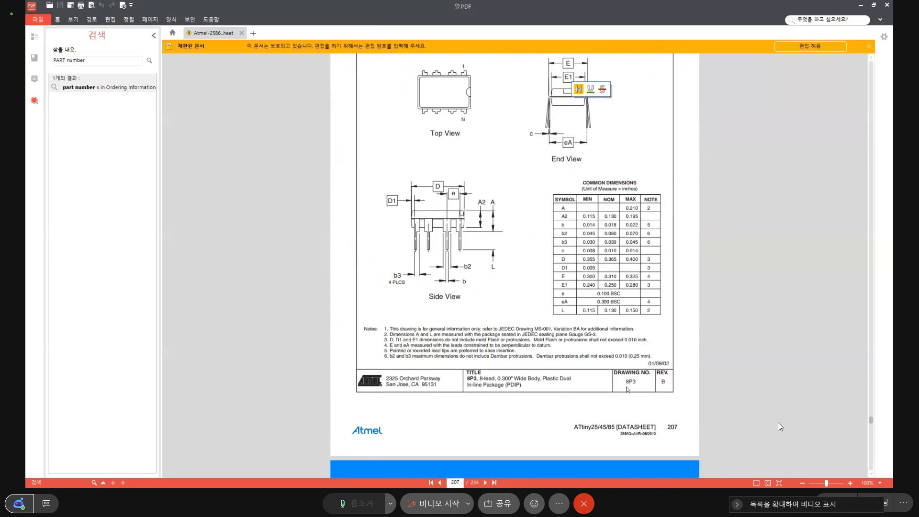
scroll(627, 390, "down", 8)
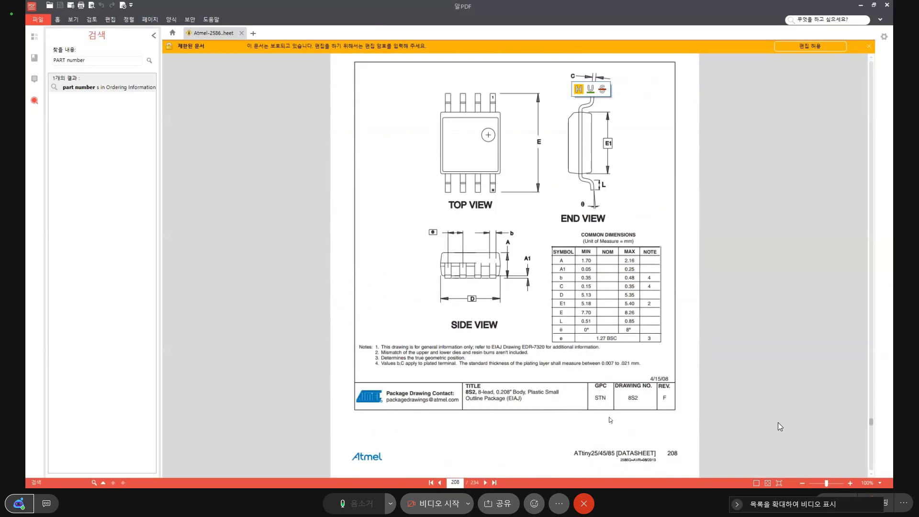
scroll(638, 393, "up", 20)
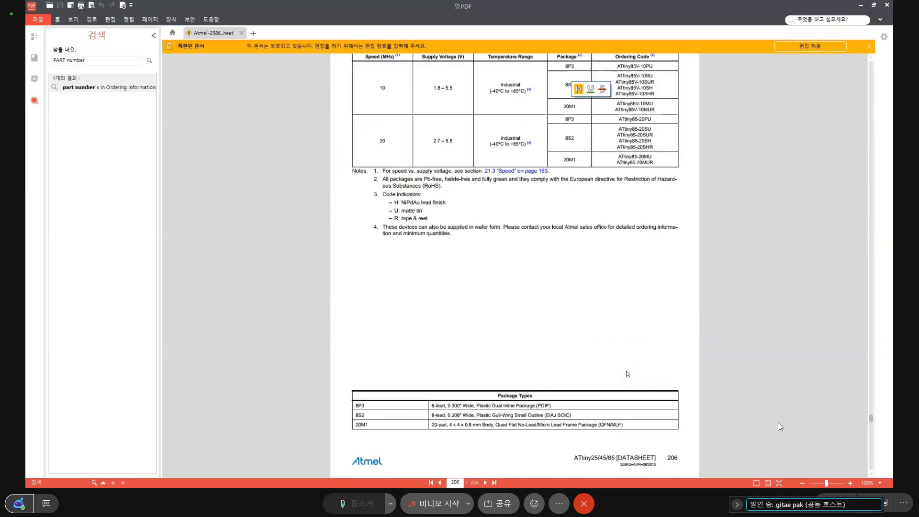
scroll(626, 374, "up", 4)
scroll(607, 277, "down", 3)
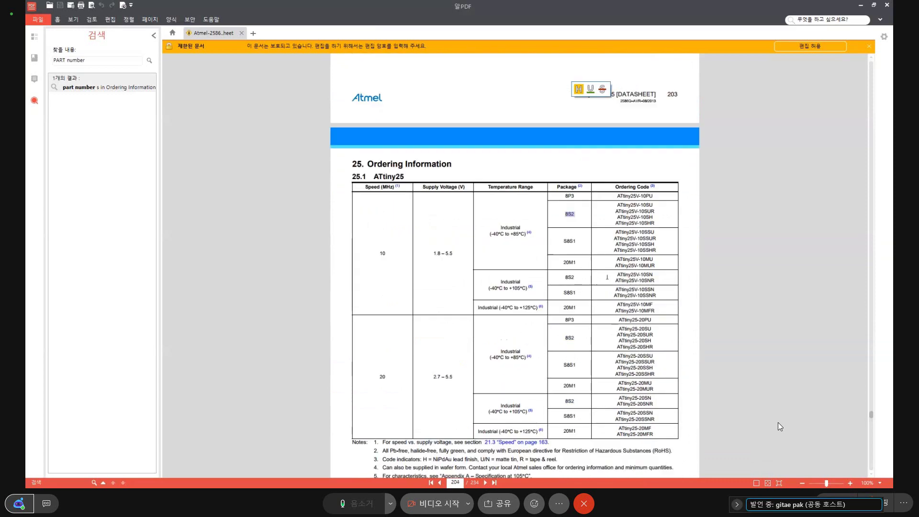
Step: Find the ATtiny85 ordering table in section 25.3 and examine the ordering codes for its 8S2 package
left_click(569, 236)
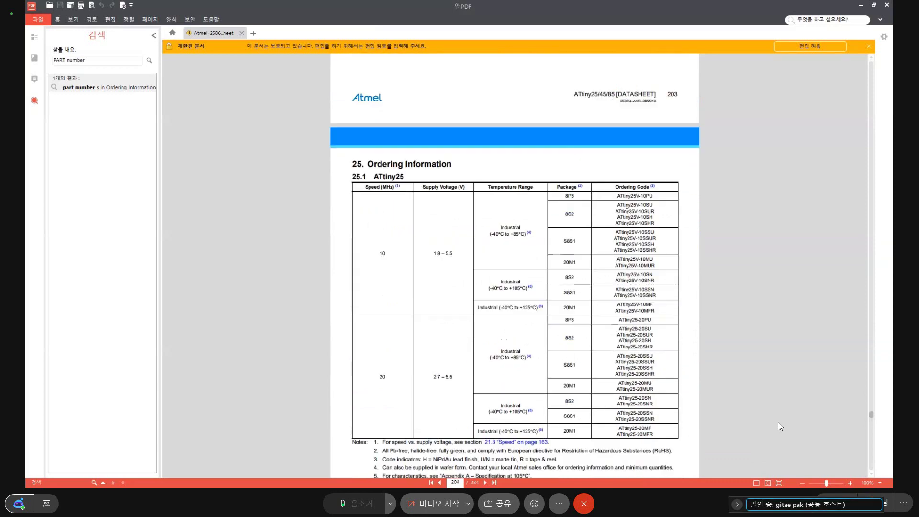
mouse_move(621, 206)
left_mouse_down()
mouse_move(641, 211)
mouse_move(635, 217)
left_mouse_up()
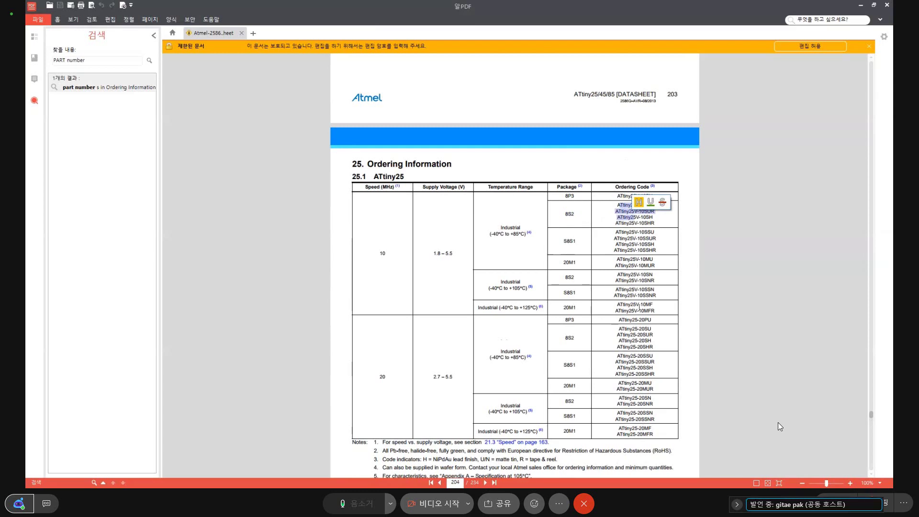
scroll(640, 302, "down", 5)
scroll(640, 303, "down", 7)
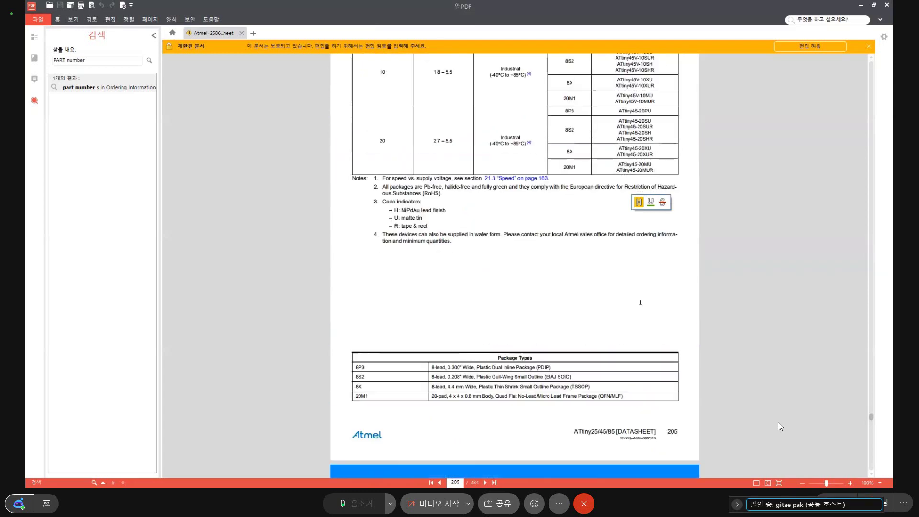
scroll(641, 306, "down", 12)
scroll(640, 307, "up", 3)
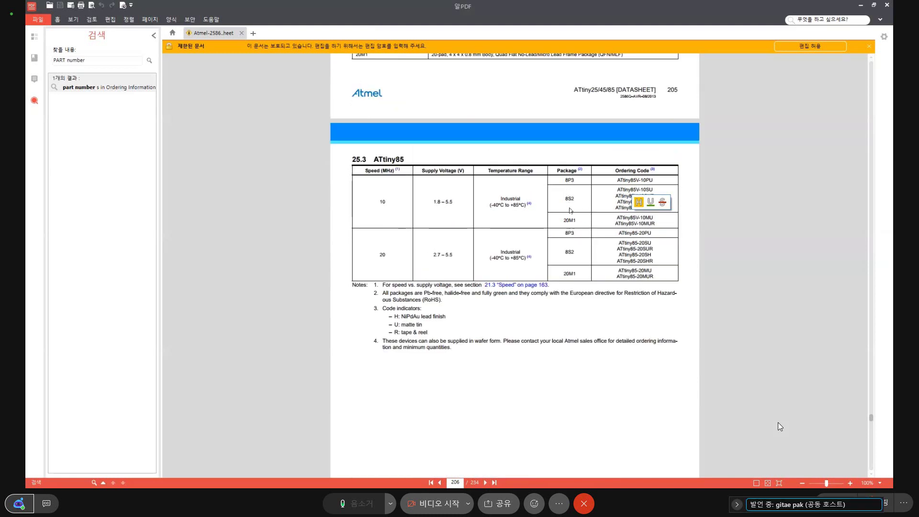
double_click(569, 199)
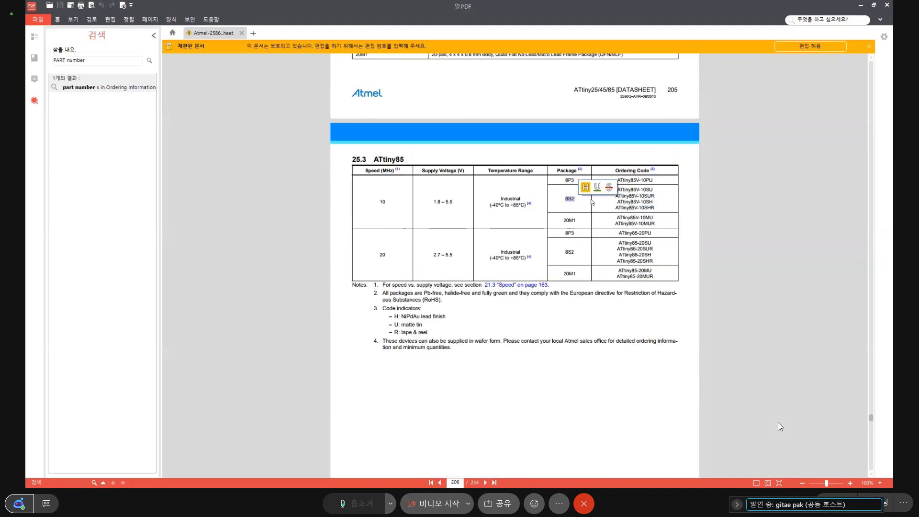
left_click(610, 205)
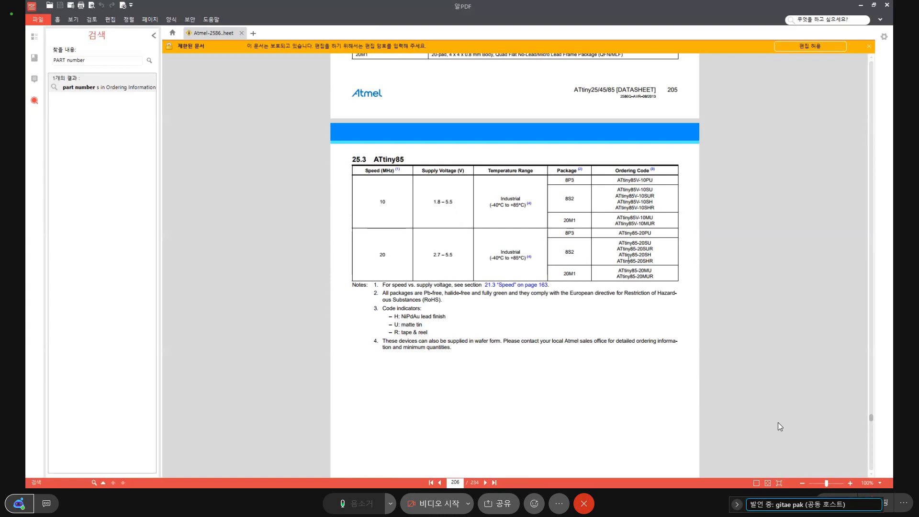
left_click_drag(652, 245, 617, 243)
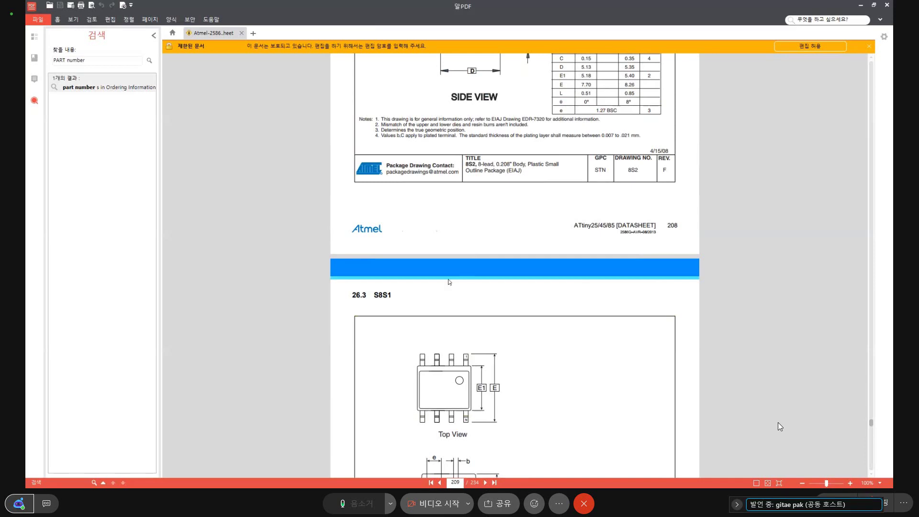
Step: Compare the S8S1 and 8S2 package drawings and their dimension tables in the datasheet
scroll(465, 300, "down", 3)
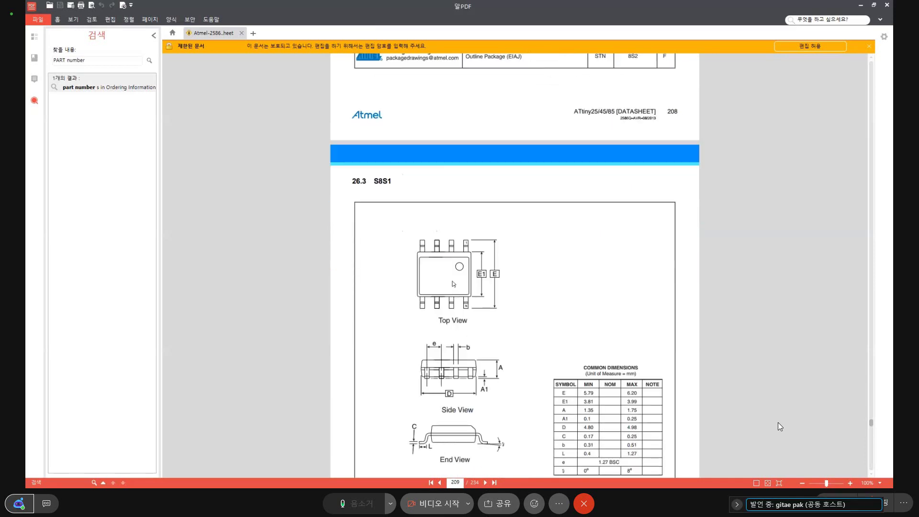
scroll(550, 335, "down", 3)
scroll(469, 260, "up", 10)
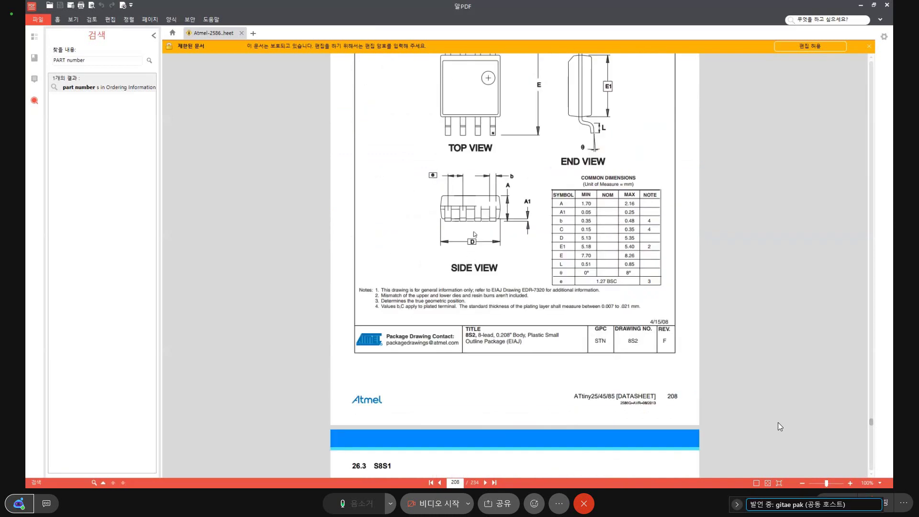
Step: Recheck the 8S2 package drawing and its dimension table against S8S1, and put the datasheet viewer away
scroll(476, 213, "down", 3)
scroll(477, 211, "down", 6)
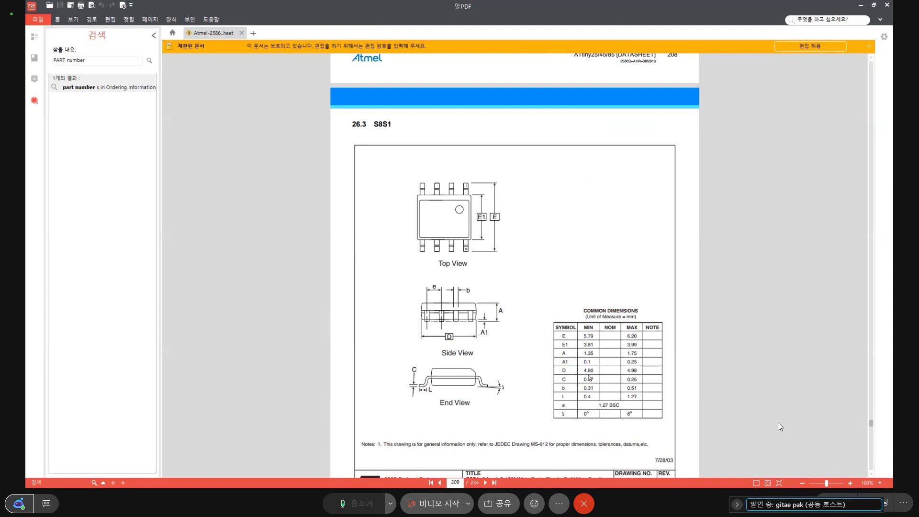
scroll(591, 368, "up", 10)
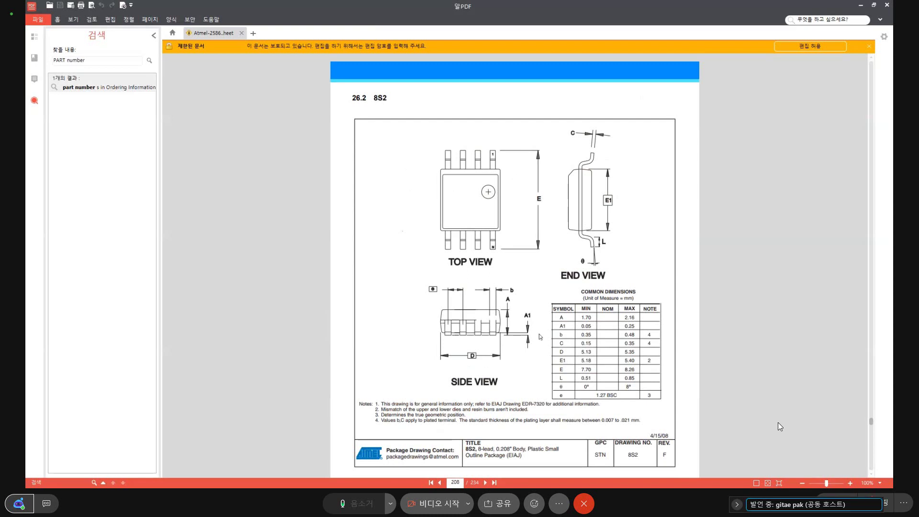
scroll(547, 336, "down", 3)
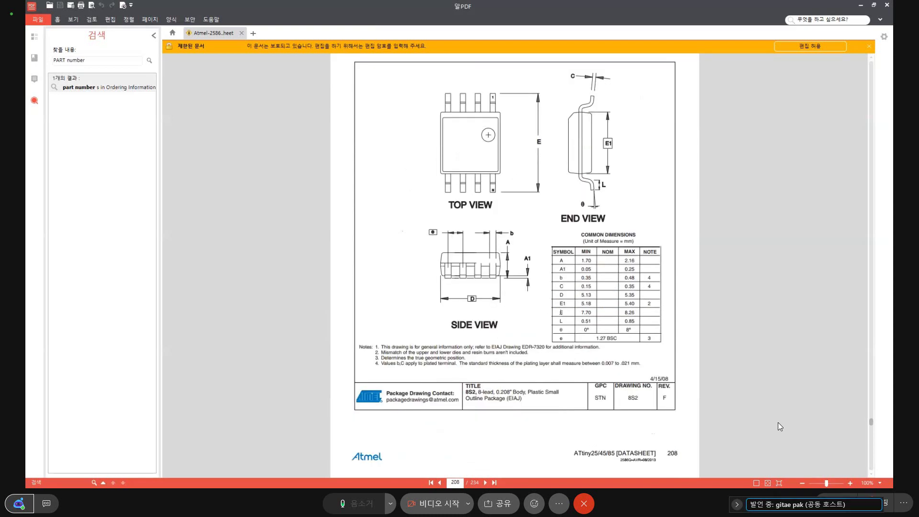
left_click(860, 7)
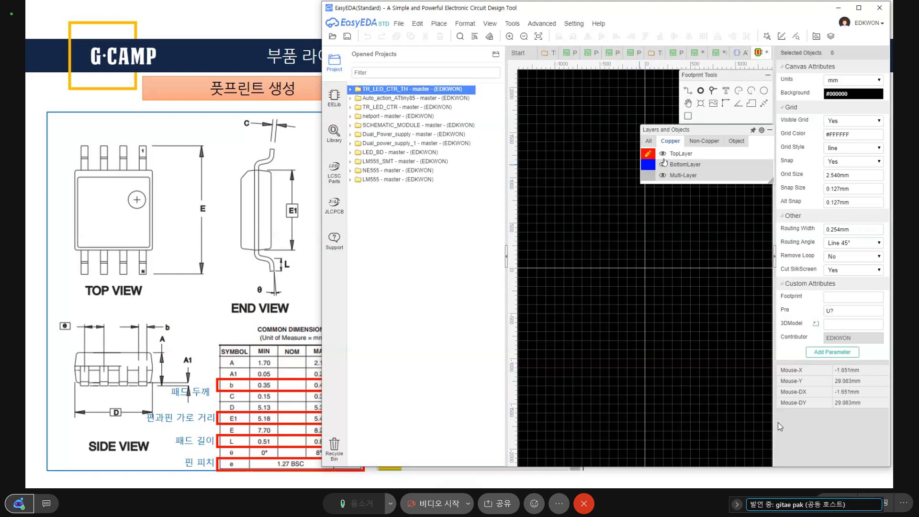
Step: Place a single pad in the footprint at about X -5.84 mm, Y 4.83 mm, deleting the extra pad
left_click(700, 91)
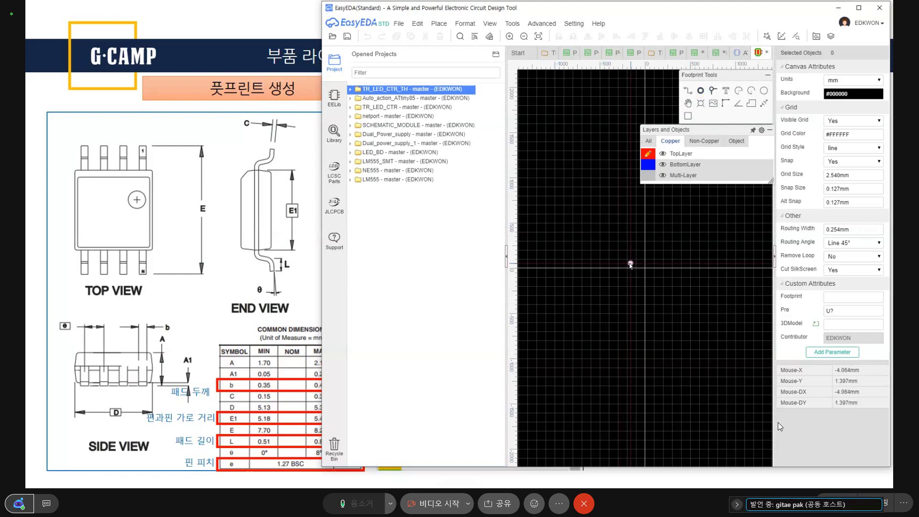
left_click(624, 249)
scroll(624, 249, "up", 3)
left_click(677, 269)
right_click_drag(677, 270, 606, 257)
key("Escape")
left_click(606, 257)
key("Delete")
right_click_drag(628, 279, 670, 295)
scroll(648, 259, "up", 2)
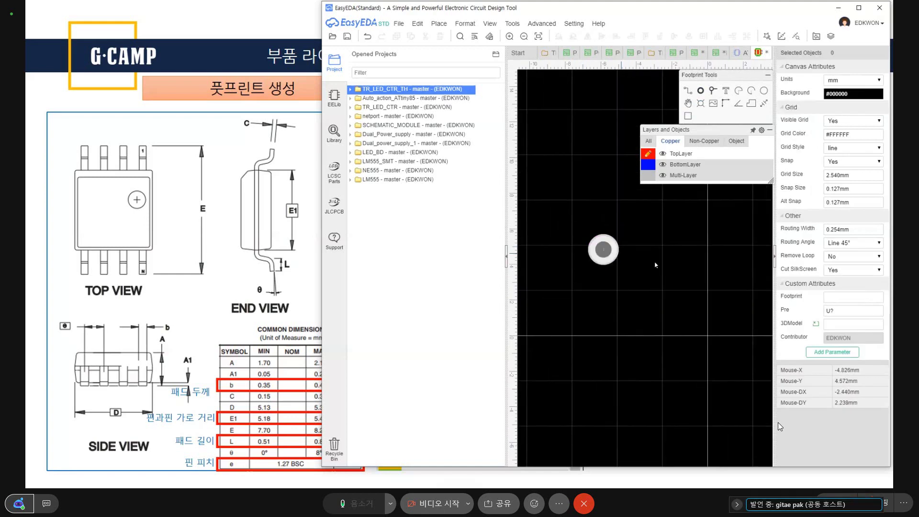
right_click_drag(648, 258, 611, 235)
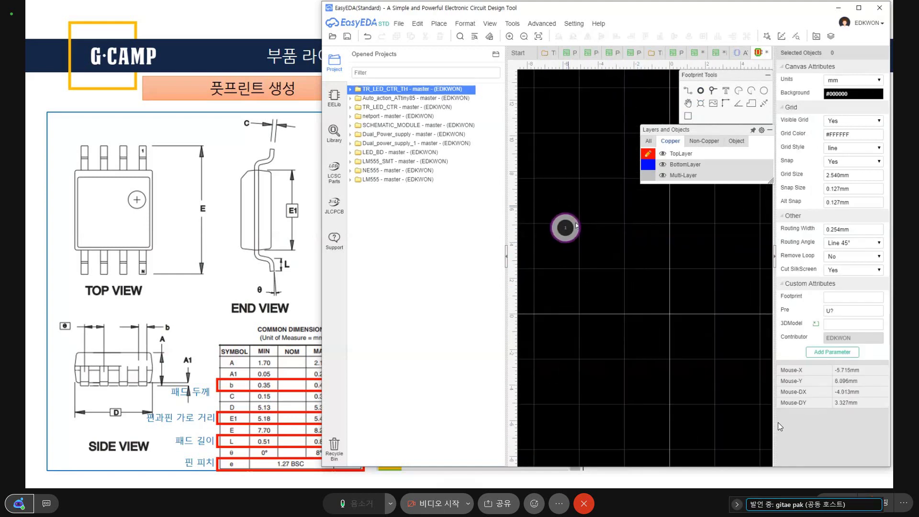
scroll(576, 226, "down", 1)
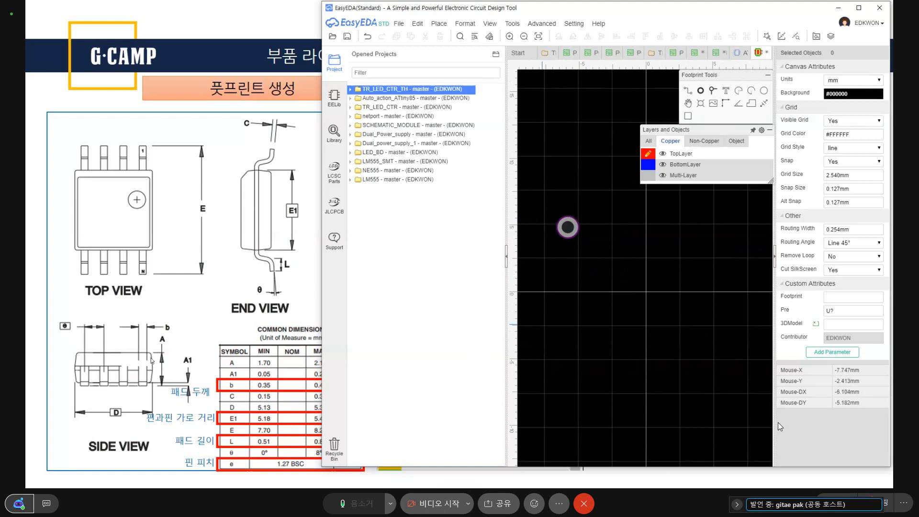
Step: Put the pad on TopLayer and make its shape Oval after trying the other shape options
left_click(570, 229)
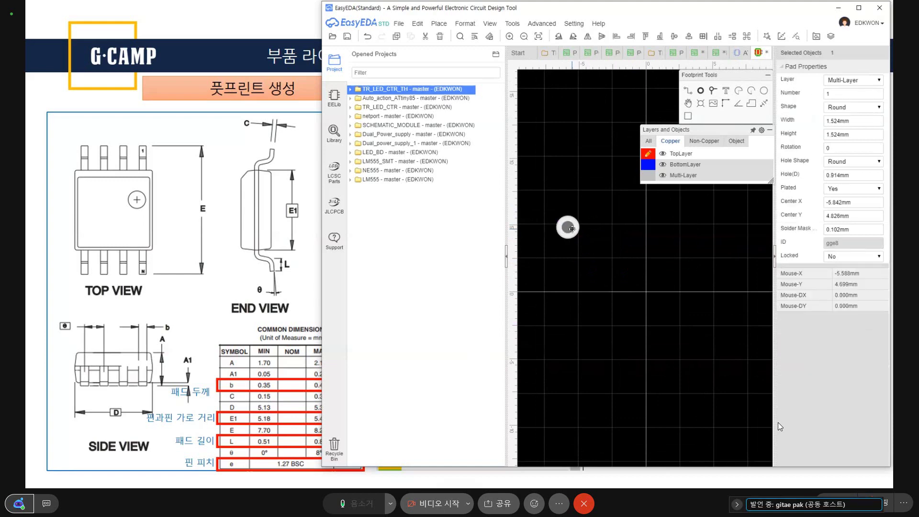
left_click(855, 81)
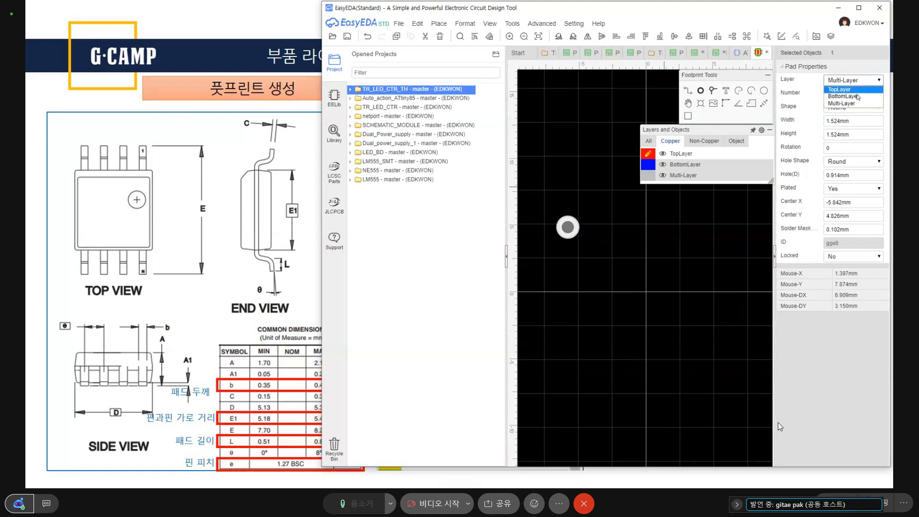
left_click(849, 89)
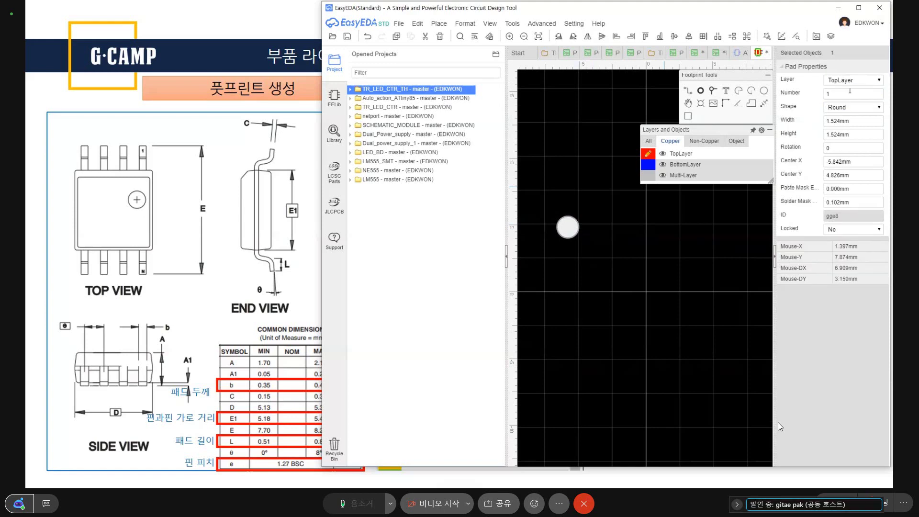
double_click(851, 96)
left_click(852, 108)
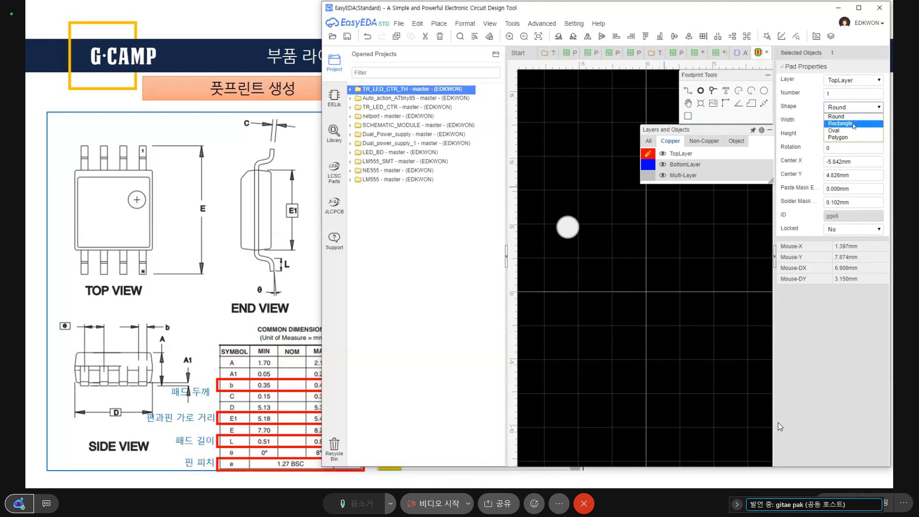
left_click(853, 123)
left_click(852, 107)
left_click(850, 133)
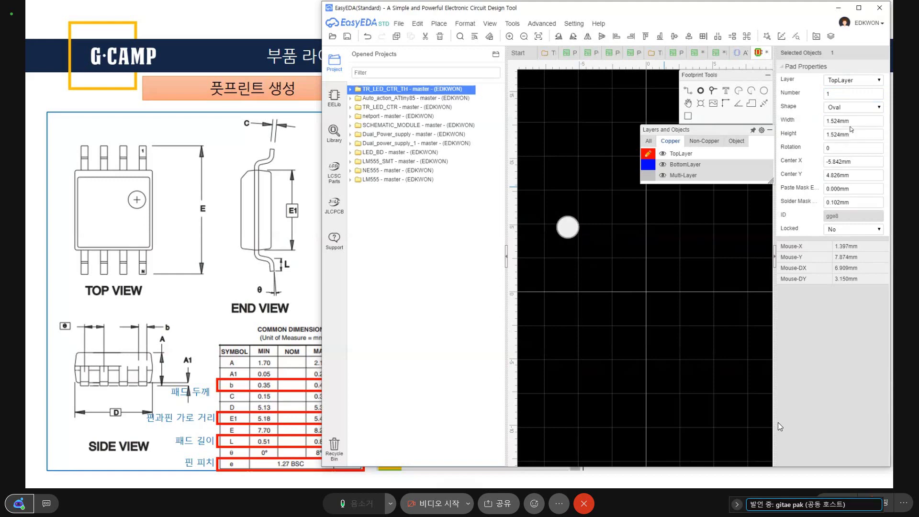
left_click(854, 108)
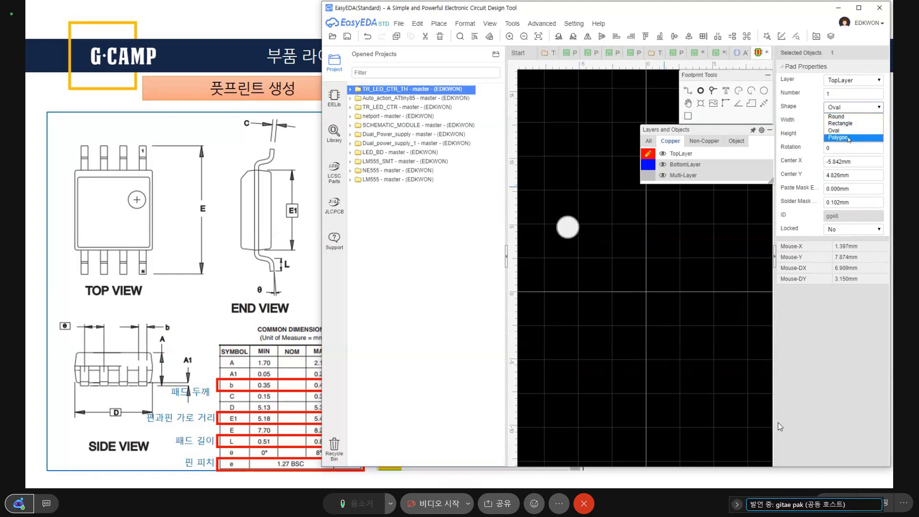
left_click(849, 141)
left_click(851, 108)
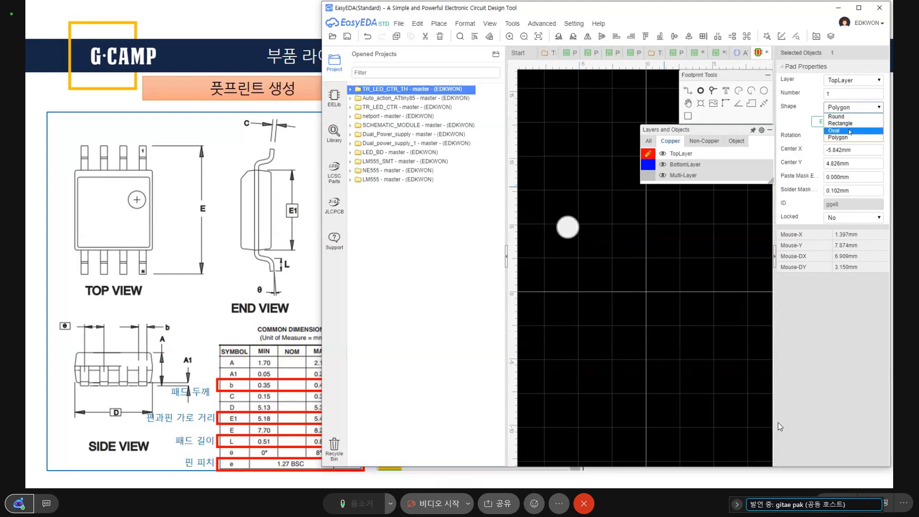
left_click(842, 131)
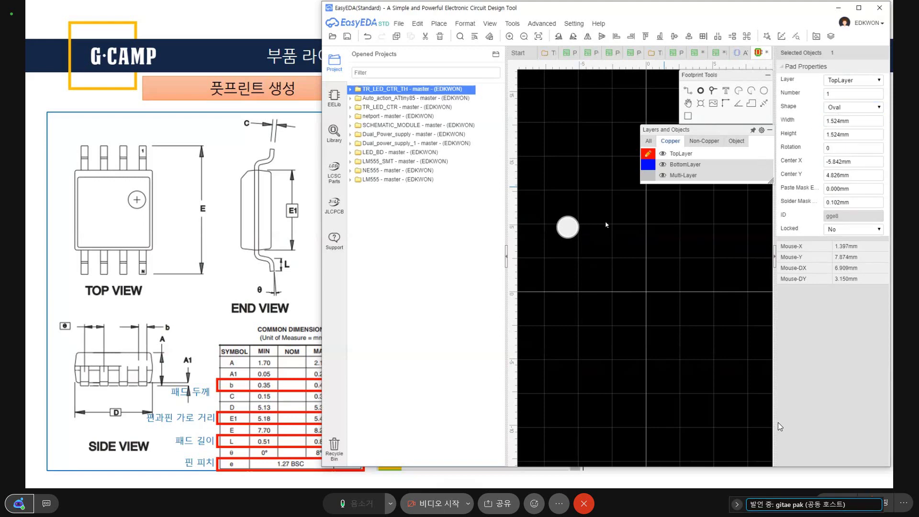
Step: Try a width of 3 mm for the oval pad
left_click(837, 121)
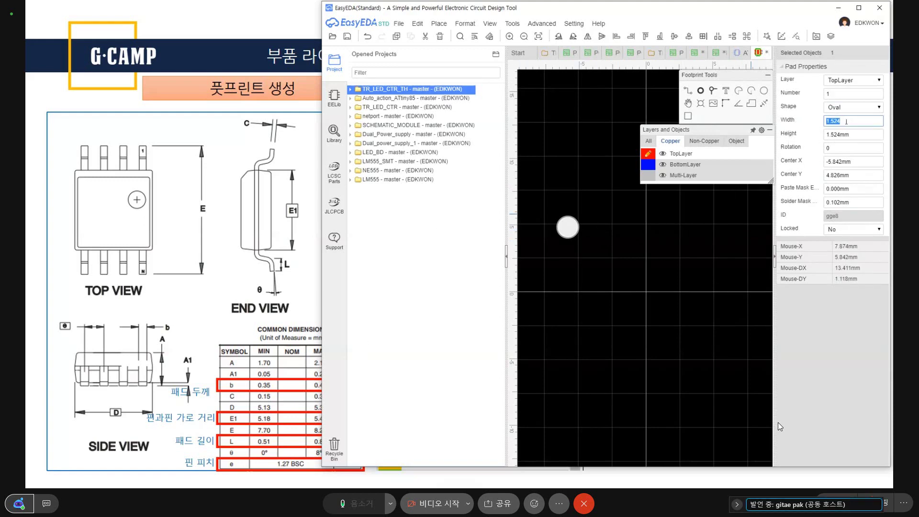
type("3")
key("Return")
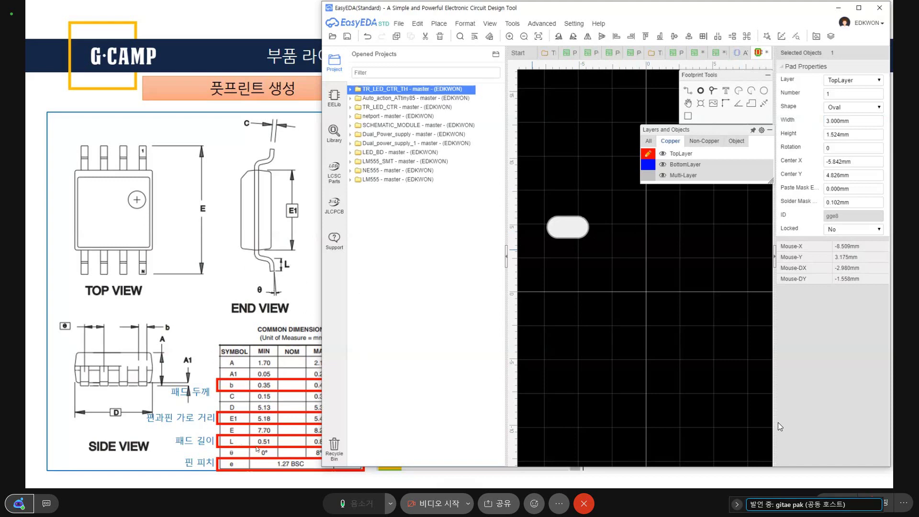
left_click(539, 23)
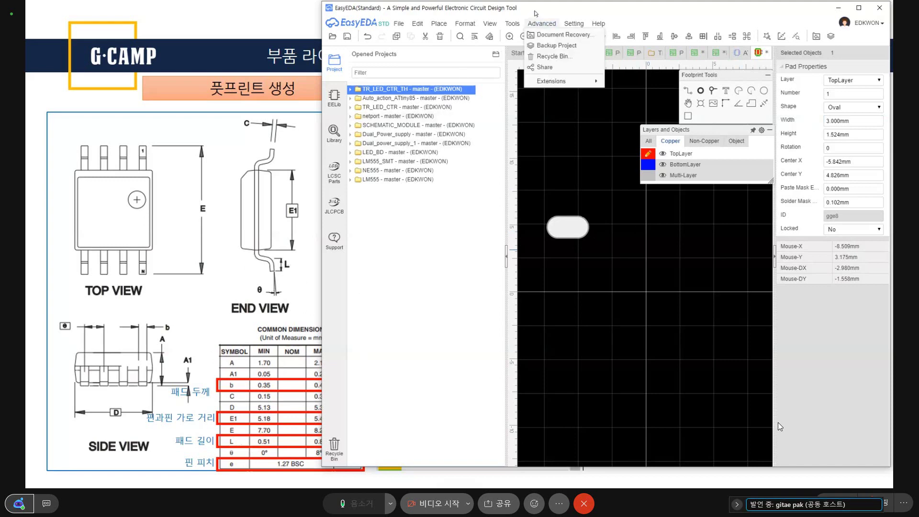
left_click(512, 23)
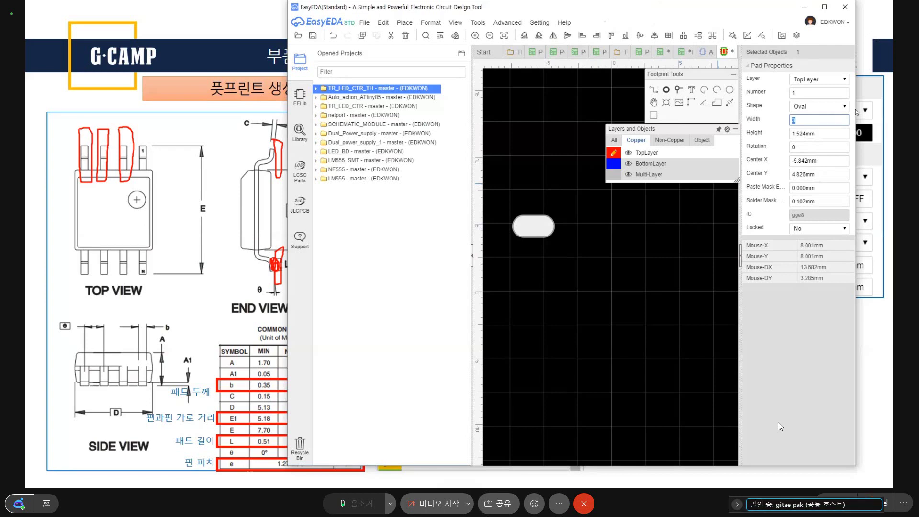
Step: Set the oval pad's width to 1.5 mm and its height to 0.5 mm
type("1.5")
key("Return")
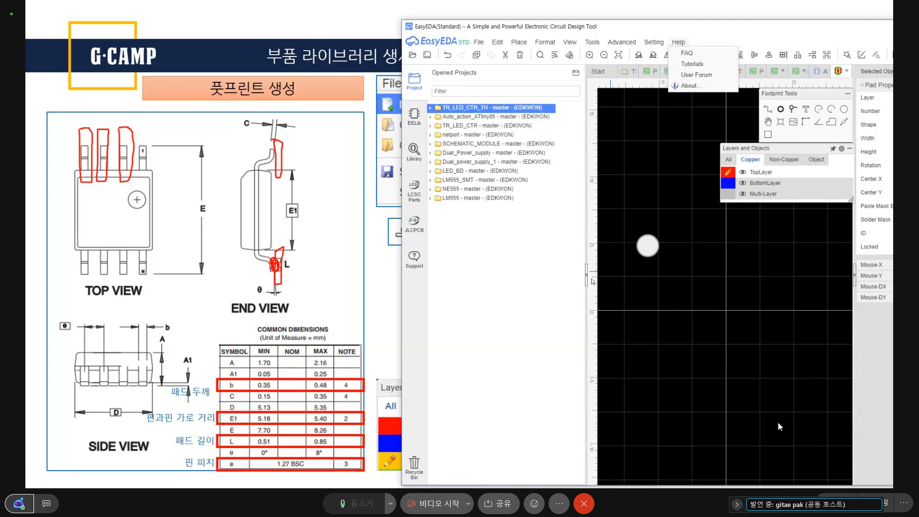
left_click(715, 34)
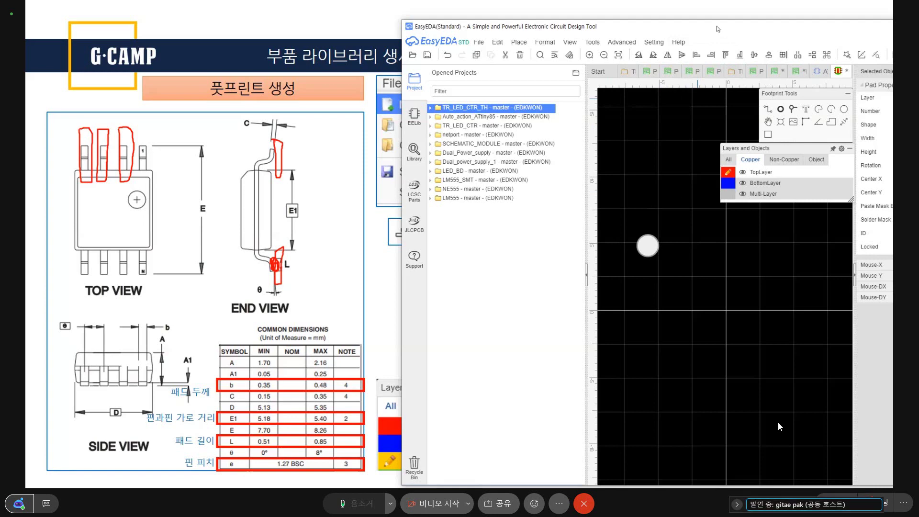
left_click_drag(717, 28, 680, 25)
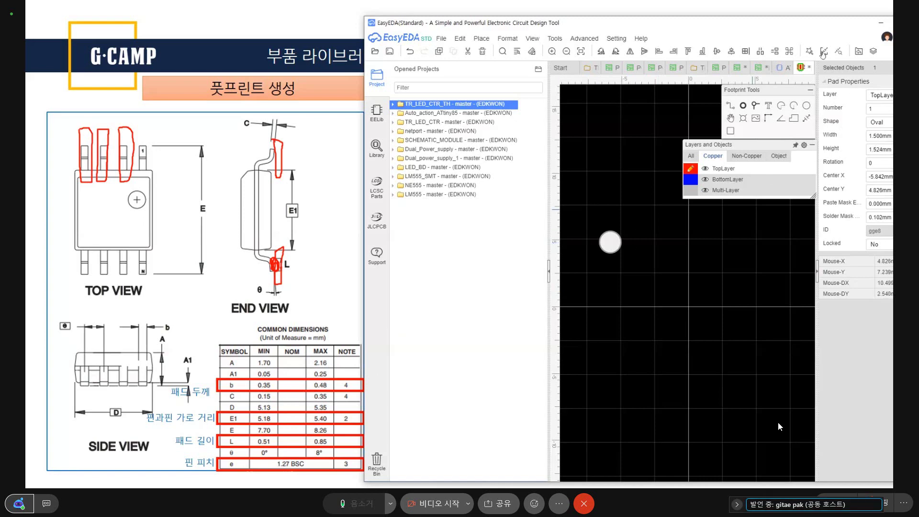
left_click(860, 147)
type("0.5")
key("Return")
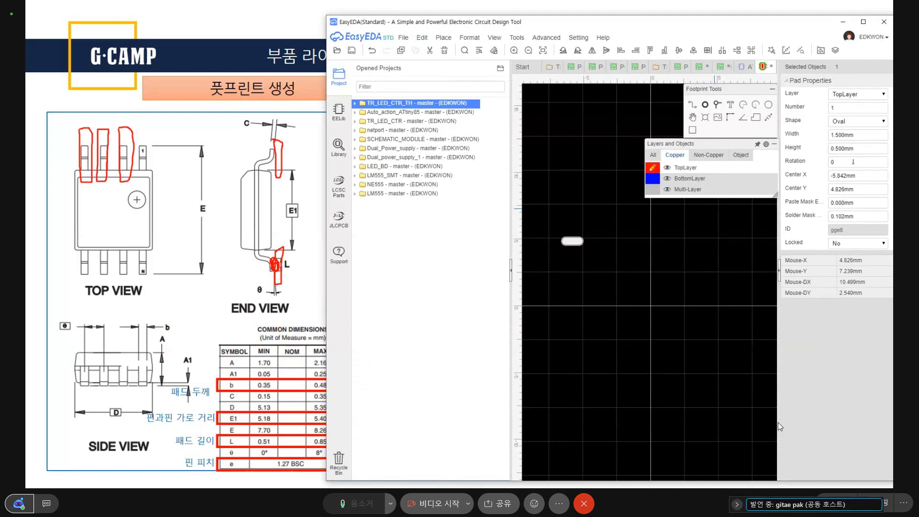
Step: Move the pad closer to the origin, to about X -3.68 mm, Y 4.19 mm, and set its width to 2 mm
scroll(588, 246, "up", 2)
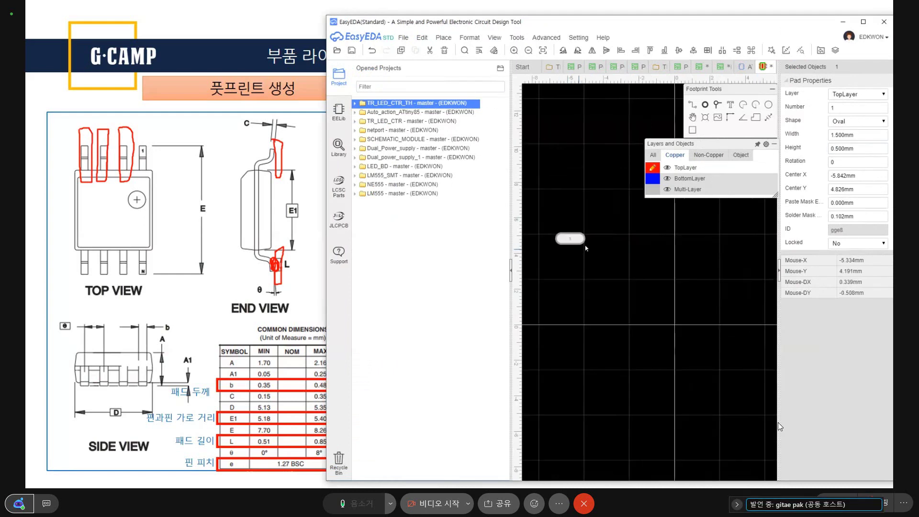
scroll(597, 241, "down", 1)
left_click_drag(572, 235, 610, 246)
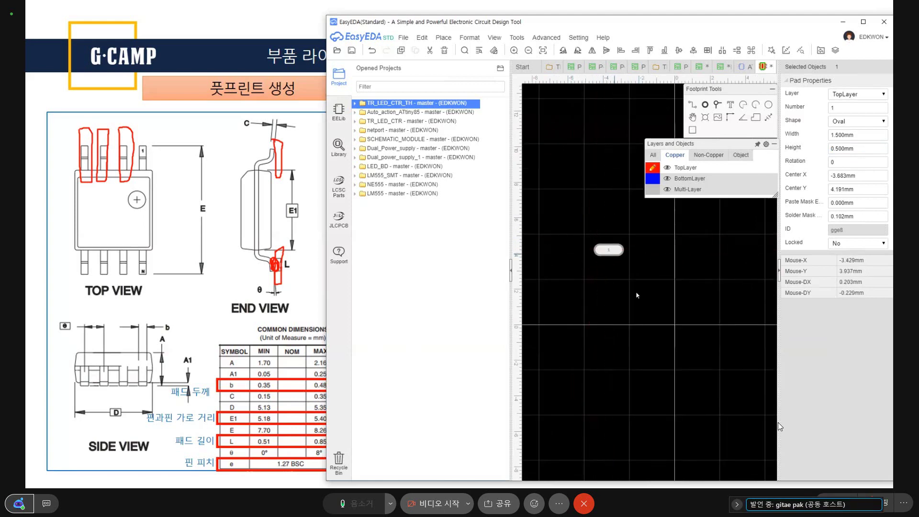
scroll(633, 289, "down", 1)
scroll(633, 289, "up", 1)
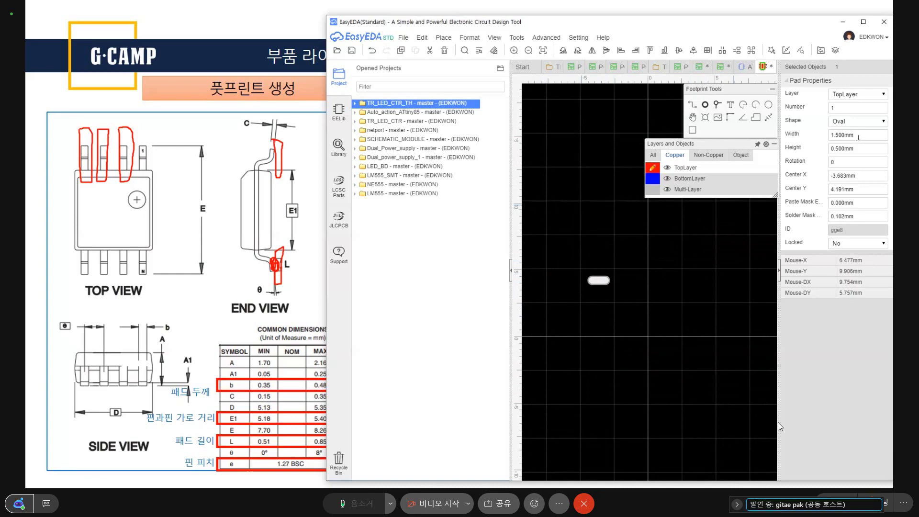
triple_click(858, 137)
type("2")
key("Return")
Step: Set the footprint canvas's snap size to 1.27 mm to match the pin pitch
left_click(626, 281)
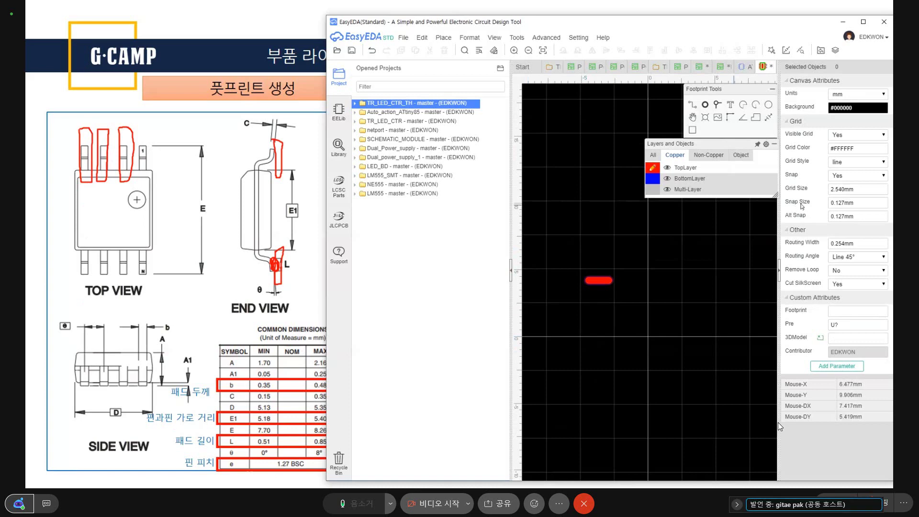
left_click(845, 203)
type("1.27")
Step: Try to paste a copy of pad 1 beneath the original, and undo the recent pad edits
left_click(602, 282)
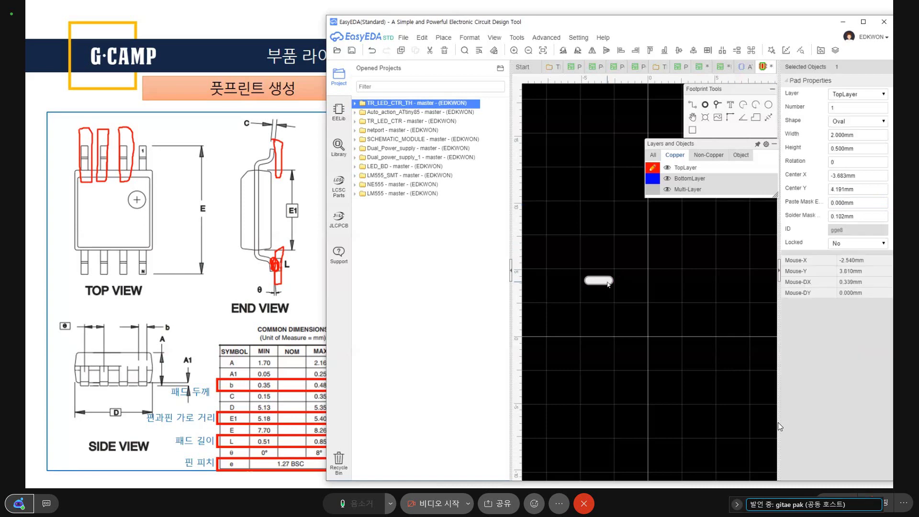
key("ctrl+c")
left_click(602, 300)
key("ctrl+v")
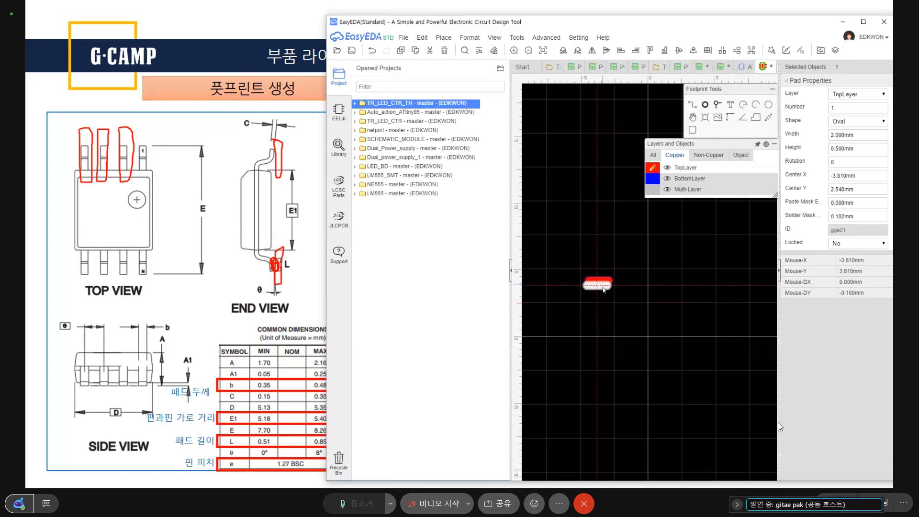
scroll(604, 290, "up", 3)
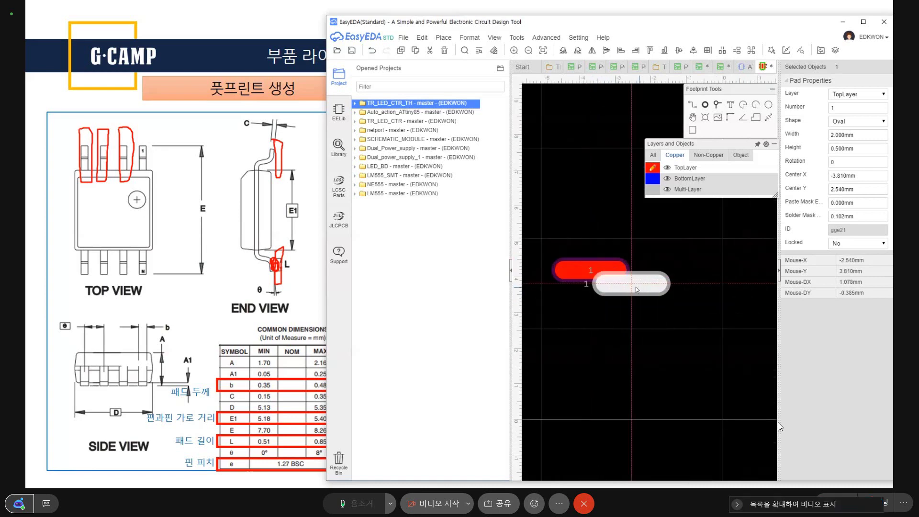
key("Escape")
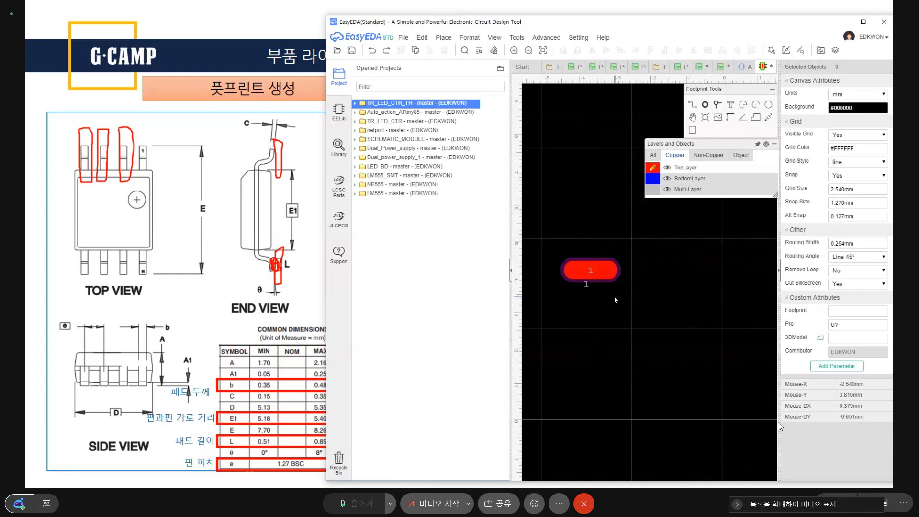
key("ctrl+z")
Step: Select the restored pad 1 and set its width to 2 mm
scroll(587, 286, "down", 2)
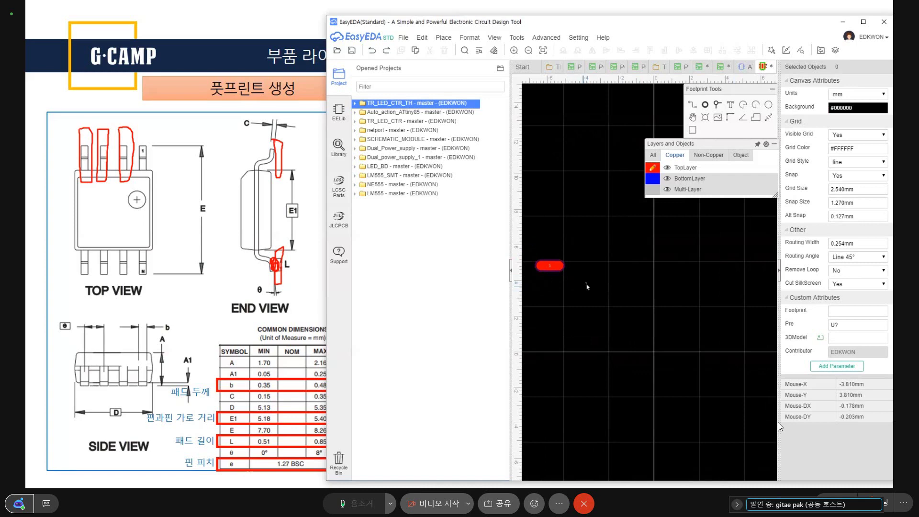
scroll(586, 284, "up", 3)
scroll(585, 287, "down", 2)
left_click(619, 292)
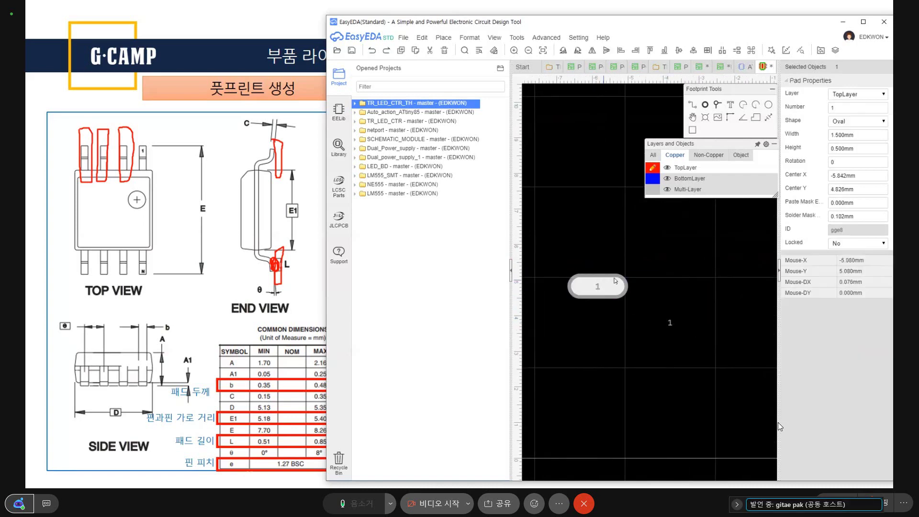
double_click(855, 135)
type("2")
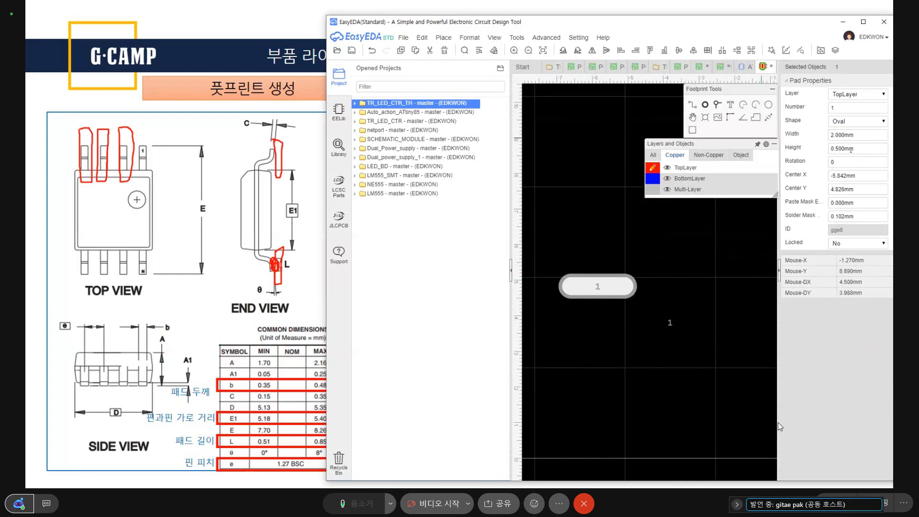
Step: Set pad 1's height to 0.5 mm and move the pad onto the snap grid at X -3.81 mm, Y 3.81 mm
double_click(859, 149)
key("Return")
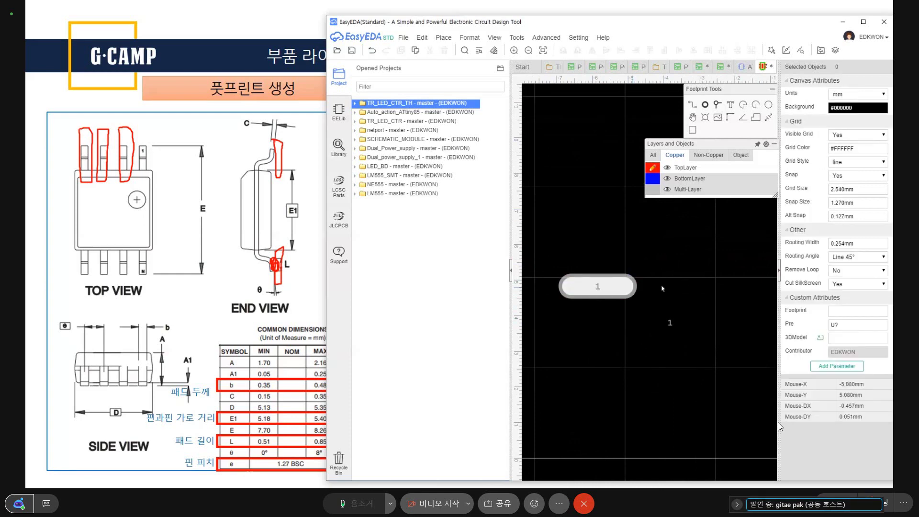
scroll(641, 296, "down", 3)
left_click_drag(638, 301, 636, 300)
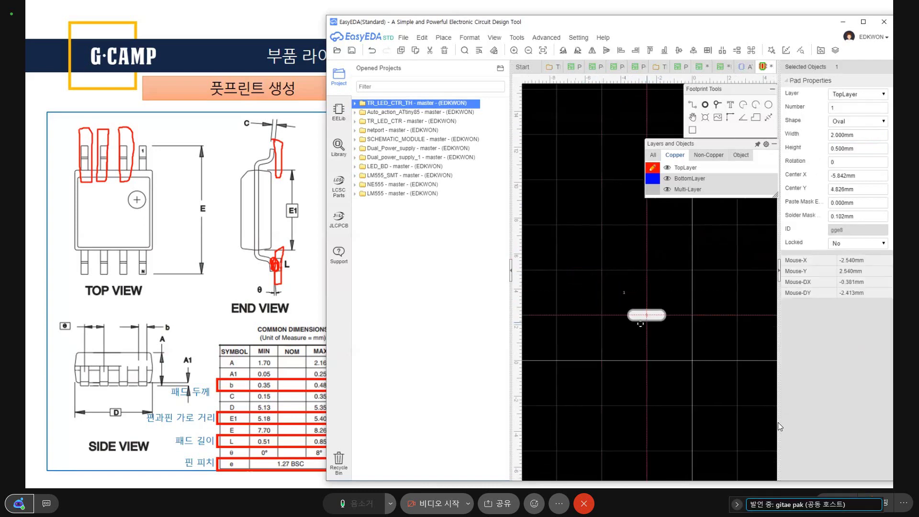
left_click(624, 293)
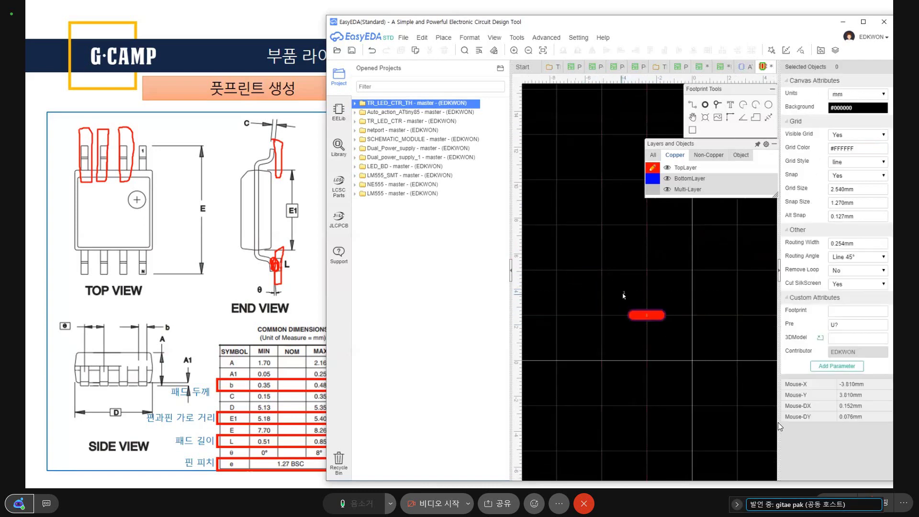
left_click(642, 314)
left_click_drag(643, 313, 623, 294)
scroll(647, 300, "up", 2)
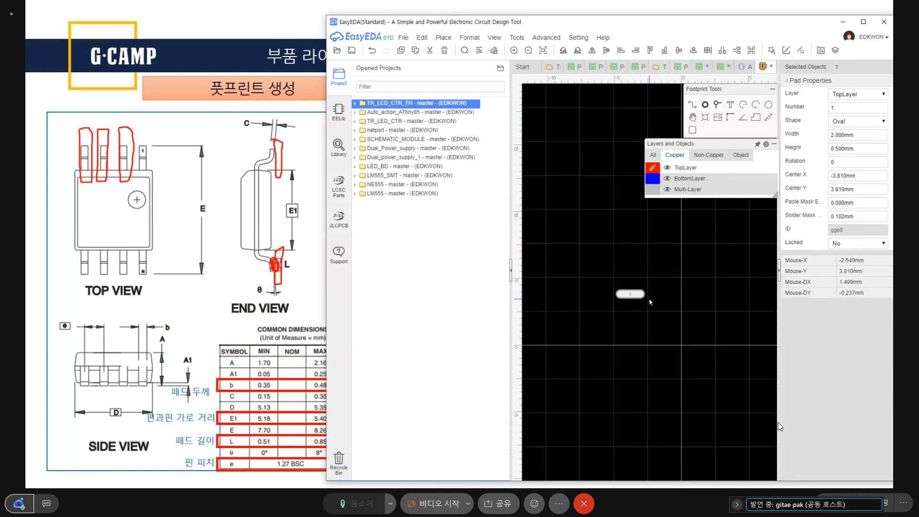
Step: Copy pad 1, paste it one pitch below at X -3.81 mm, Y 2.54 mm, and number the copy 2
scroll(650, 300, "up", 3)
scroll(642, 293, "down", 3)
key("ctrl+c")
left_click(612, 290)
key("ctrl+v")
left_click(614, 327)
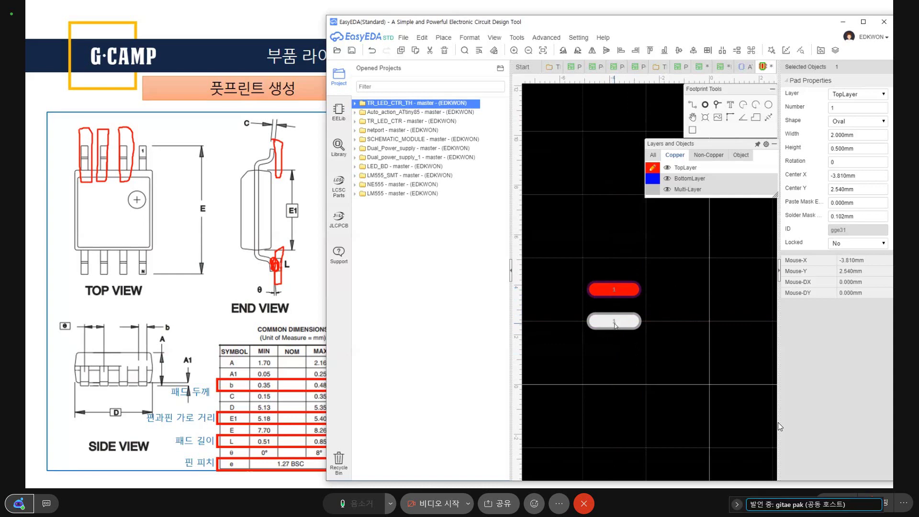
type("2")
left_click(712, 225)
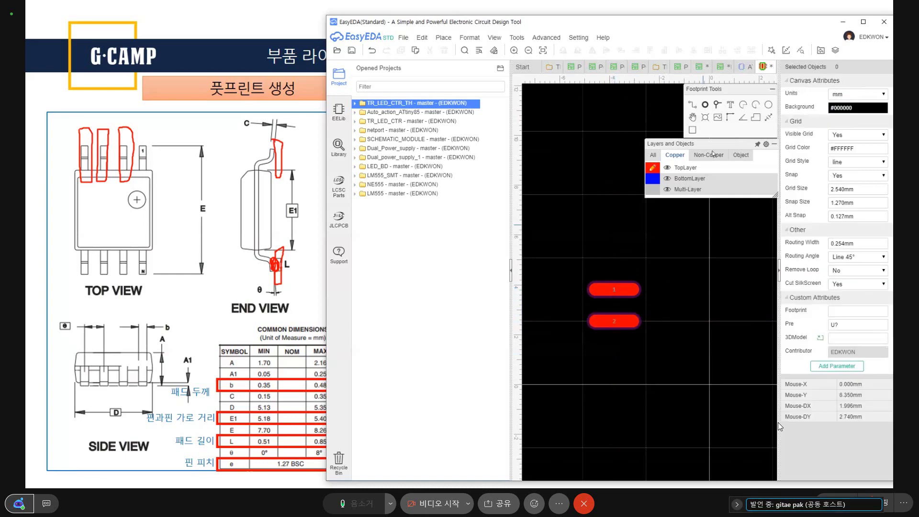
Step: Copy pad 2 and paste two copies beneath it in the same column, at Y 1.27 mm and Y 0 mm
left_click(616, 329)
key("ctrl+c")
left_click(619, 343)
key("ctrl+v")
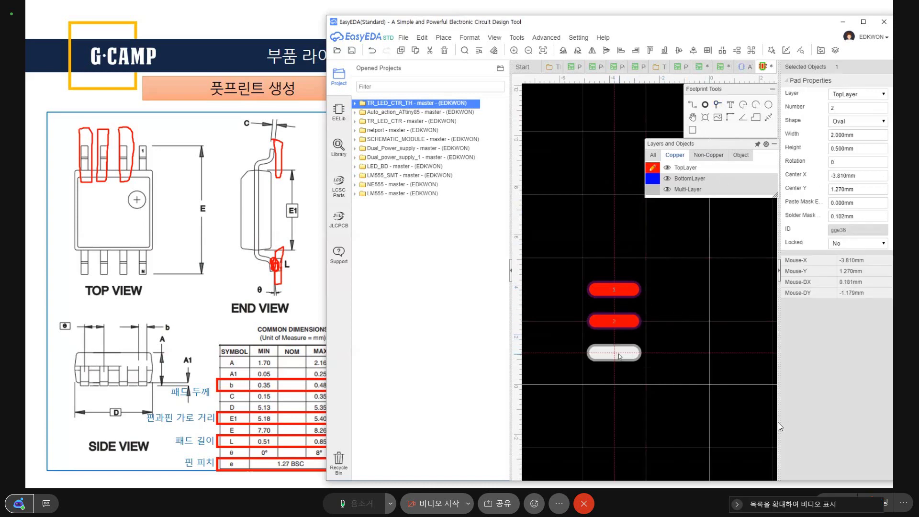
key("ctrl+v")
left_click(627, 386)
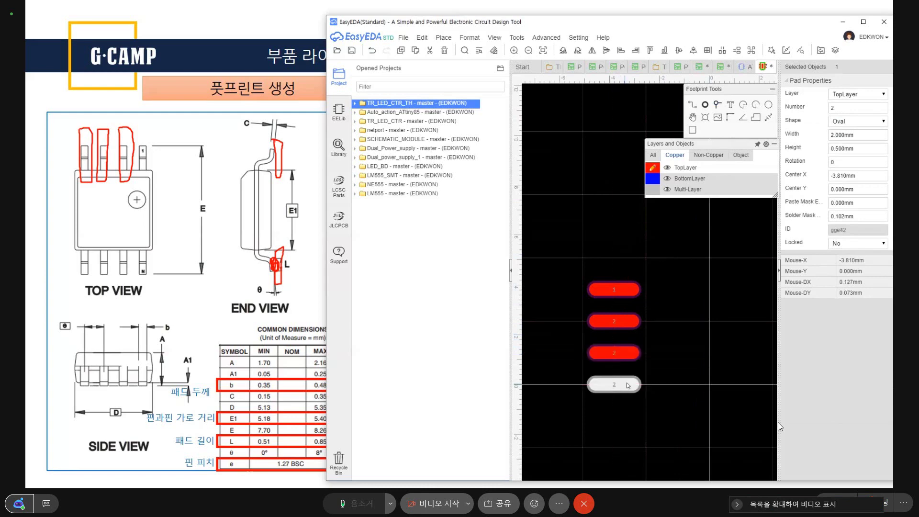
Step: Number the third pad in the column 3 and the fourth pad 4
left_click(624, 354)
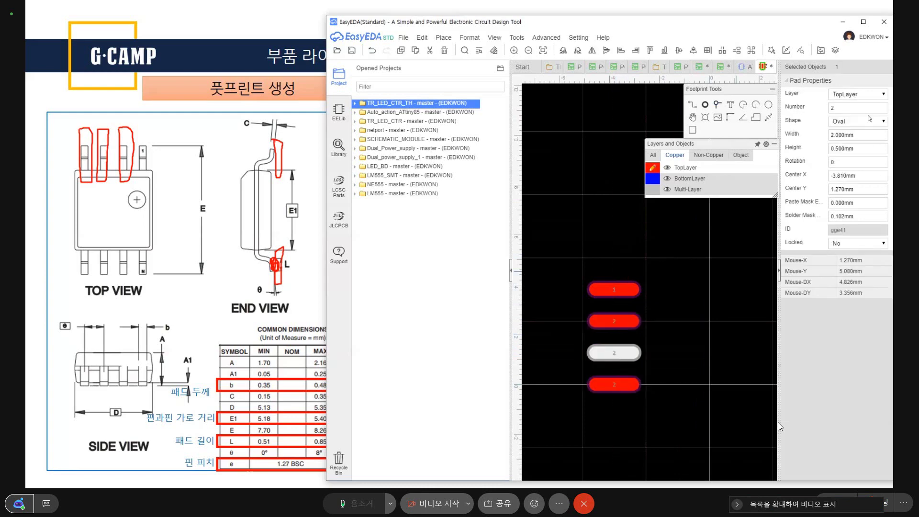
key("BackSpace")
type("3")
left_click(637, 383)
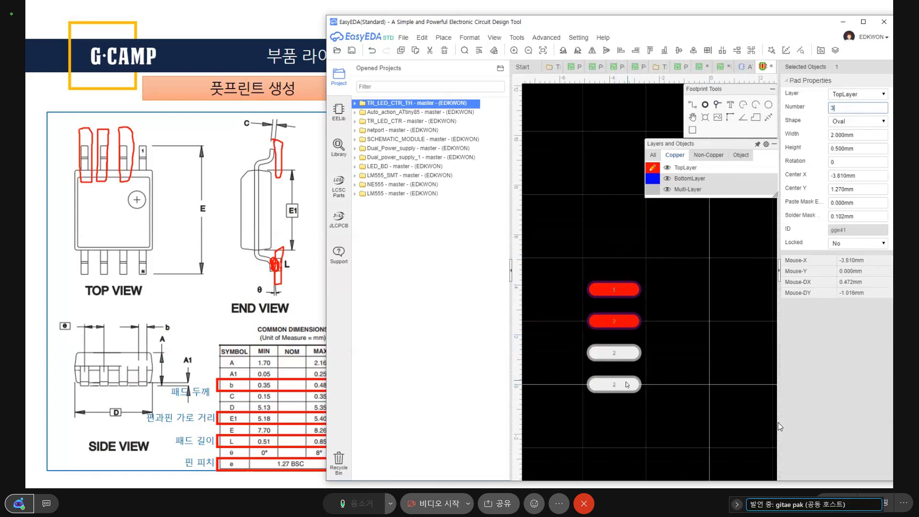
left_click(856, 108)
key("BackSpace")
type("4")
scroll(736, 236, "down", 3)
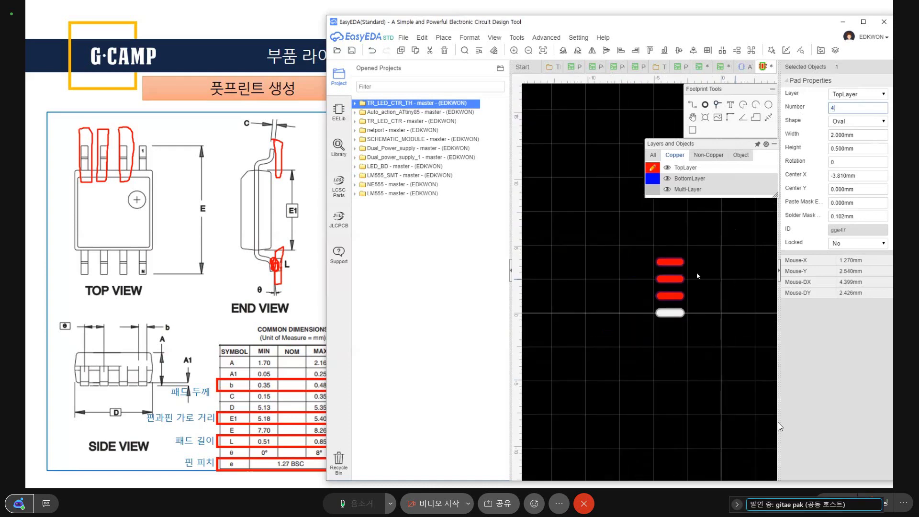
Step: Copy pad 4 and paste it across the vertical axis, centred at X 1.27 mm, Y 0 mm, to start the opposite pad column
right_click_drag(697, 276, 574, 310)
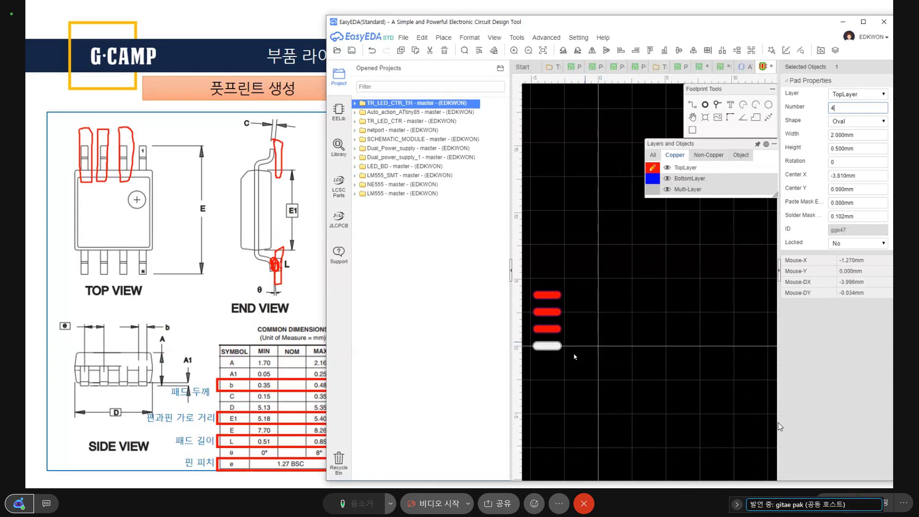
left_click(550, 346)
key("ctrl+c")
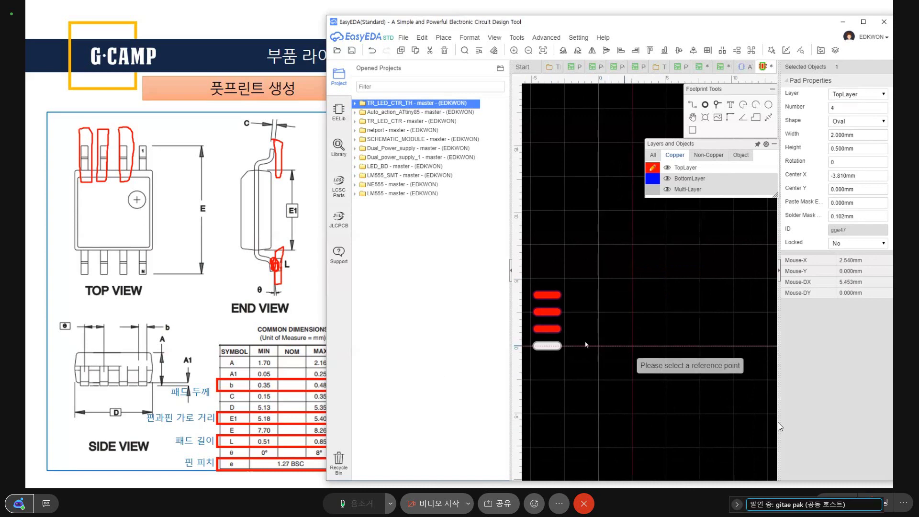
left_click(598, 346)
key("ctrl+v")
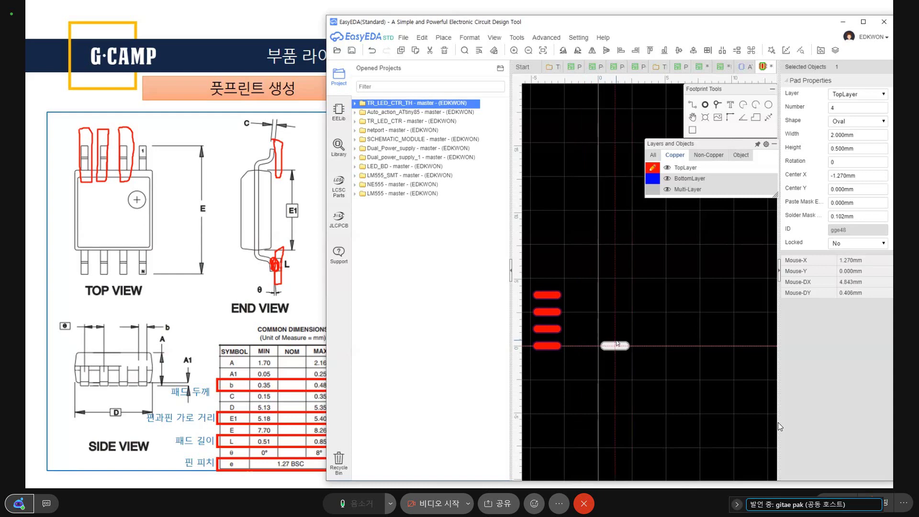
left_click(617, 343)
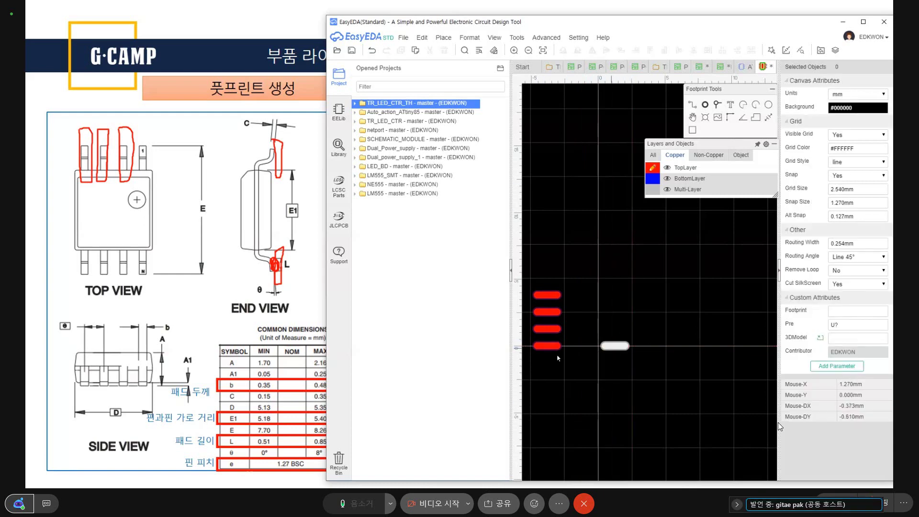
scroll(598, 348, "up", 3)
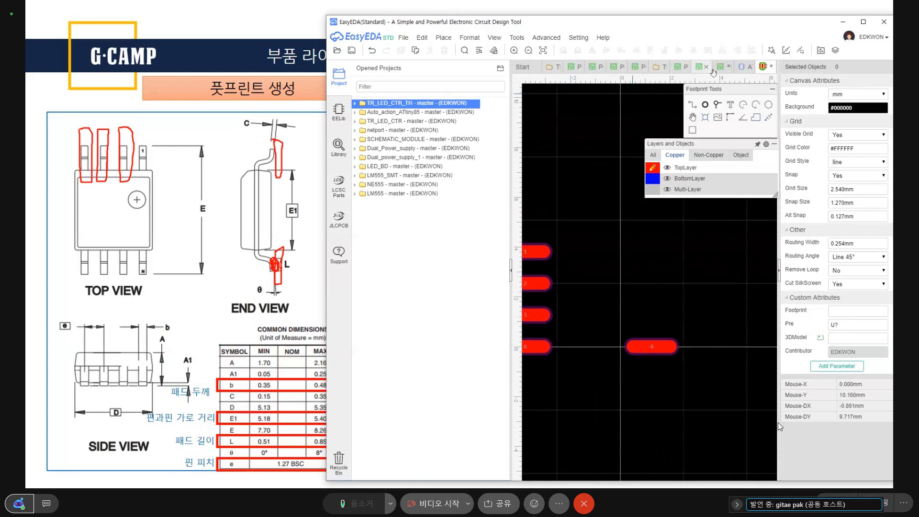
Step: Dimension the centre-to-centre distance between pad 4 and its copy in the opposite column
left_click_drag(733, 29, 702, 60)
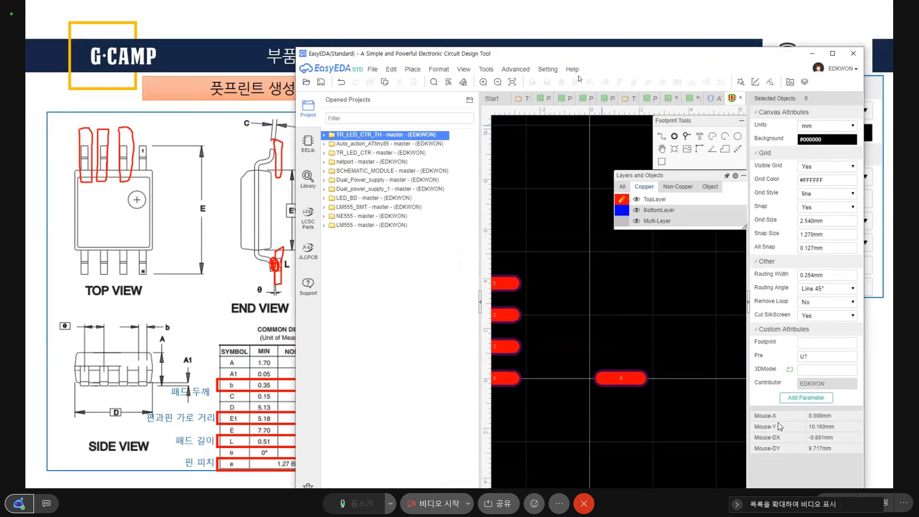
mouse_move(408, 70)
scroll(608, 282, "down", 1)
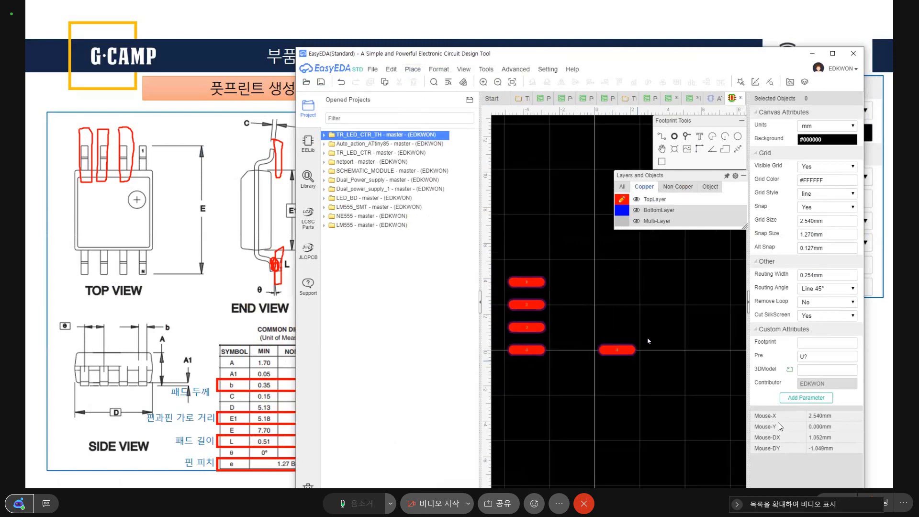
left_click(737, 149)
left_click(526, 350)
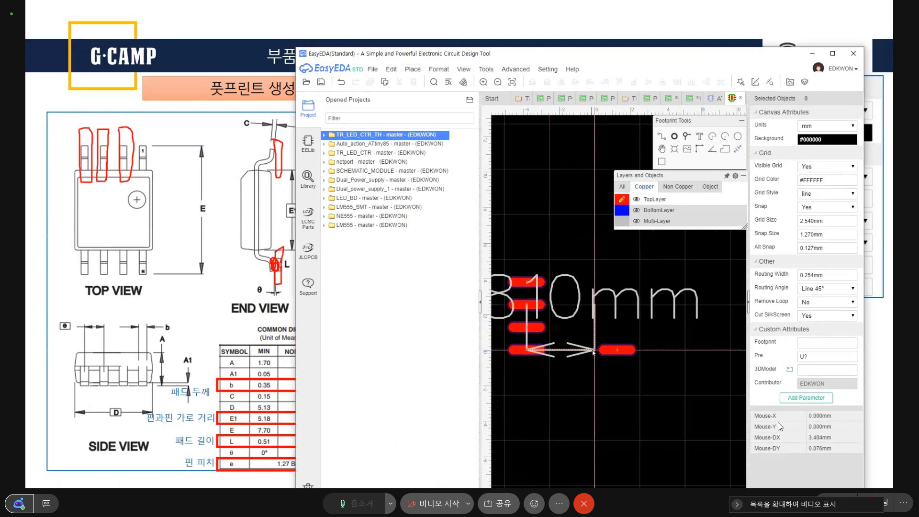
left_click(614, 350)
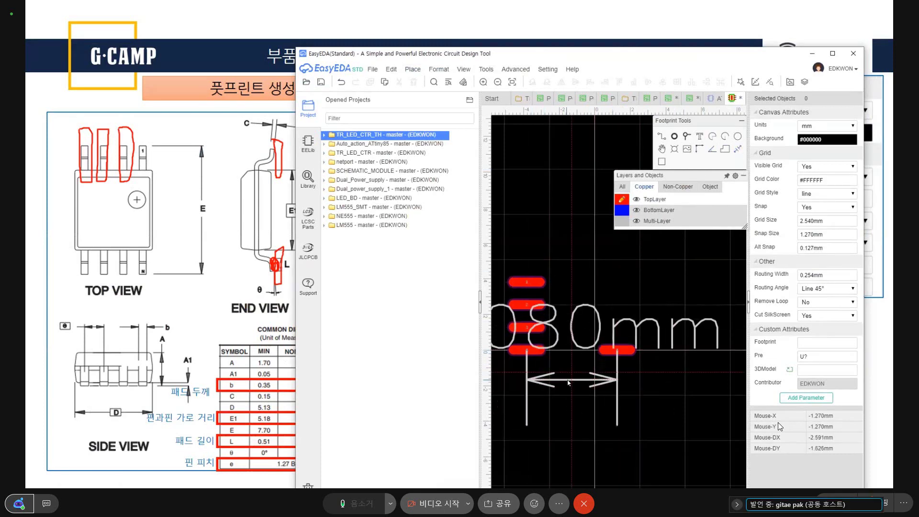
left_click(577, 377)
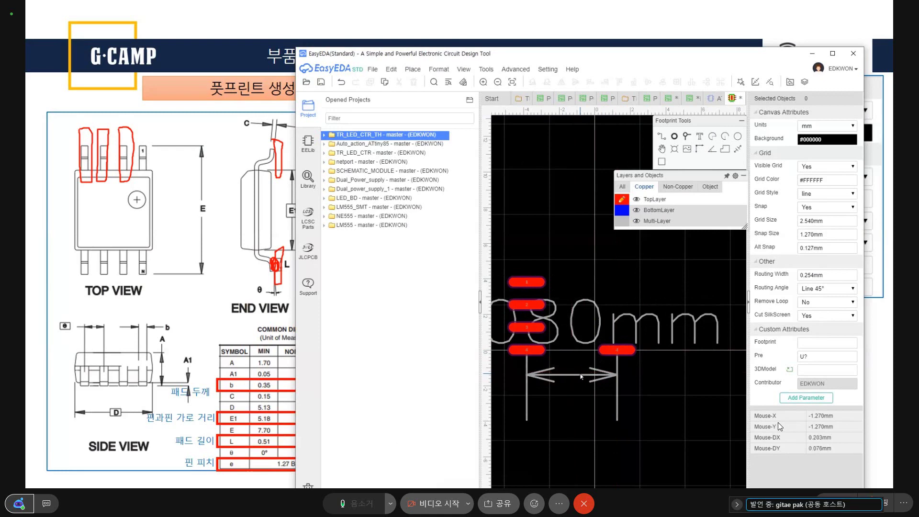
scroll(581, 376, "down", 2)
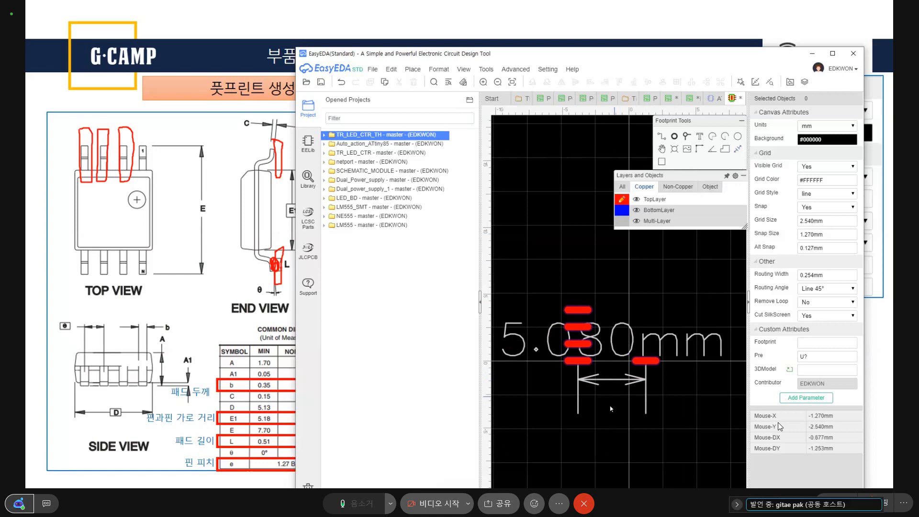
scroll(608, 382, "up", 1)
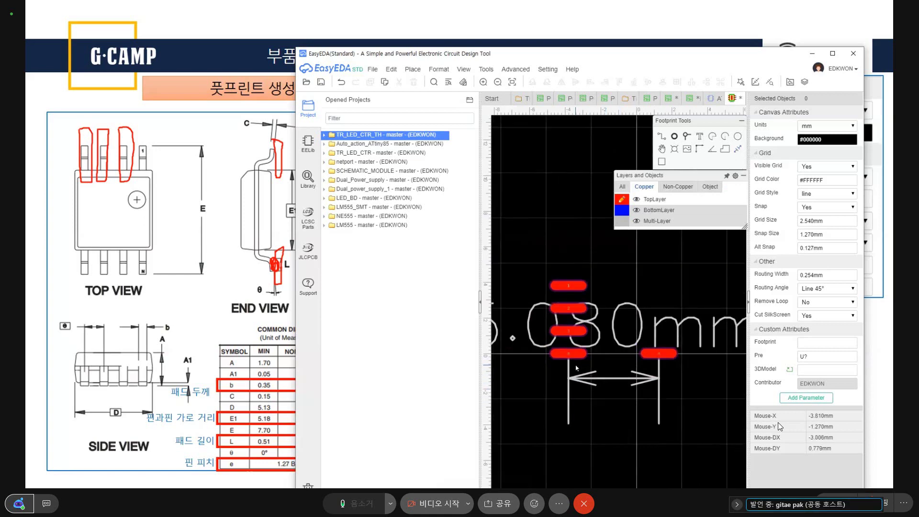
scroll(576, 367, "down", 2)
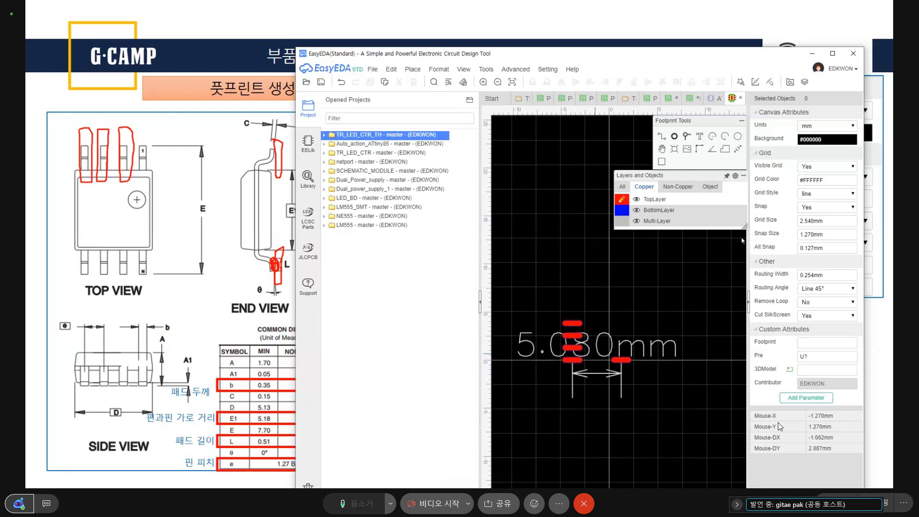
scroll(599, 371, "up", 4)
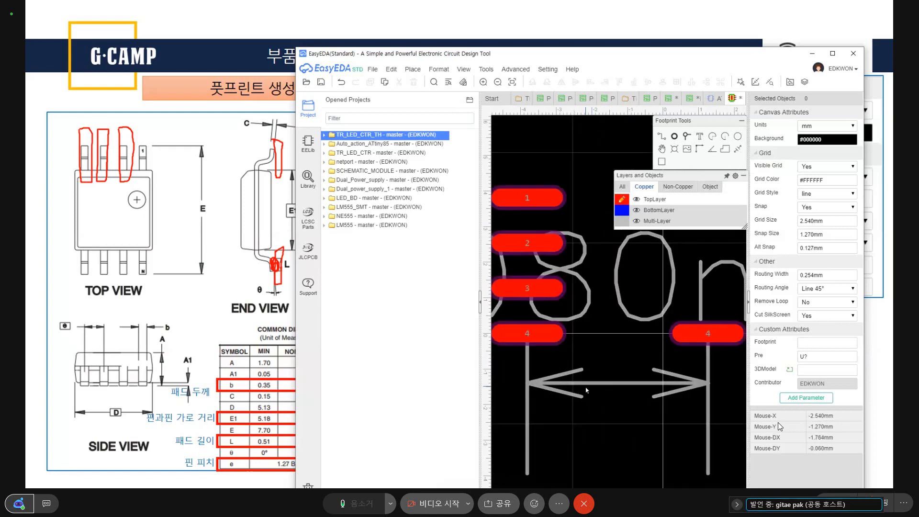
Step: Delete the dimension and measure the distance between the two facing pads again
left_click(588, 387)
key("Delete")
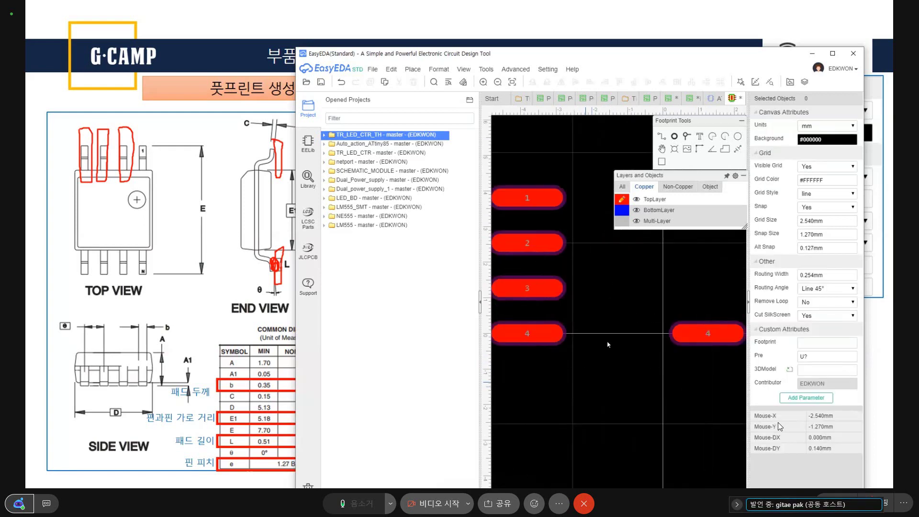
left_click(733, 149)
left_click(698, 336)
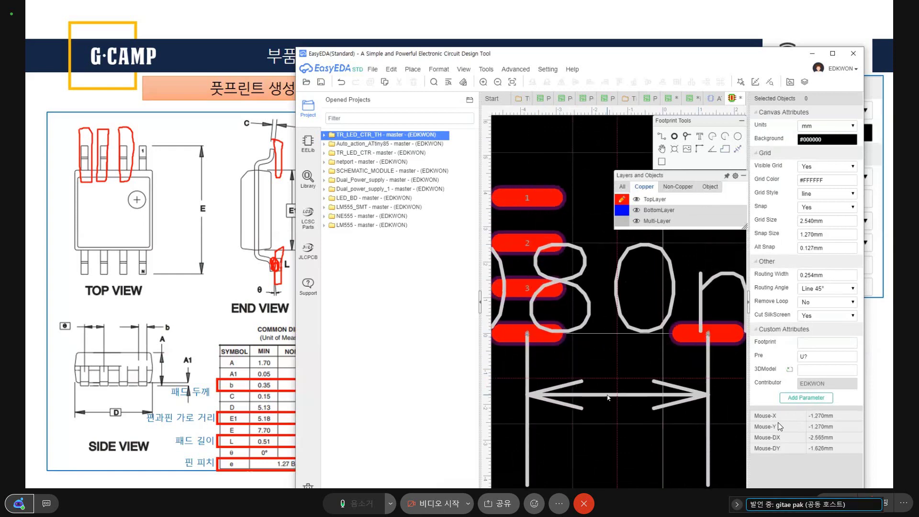
scroll(595, 396, "down", 3)
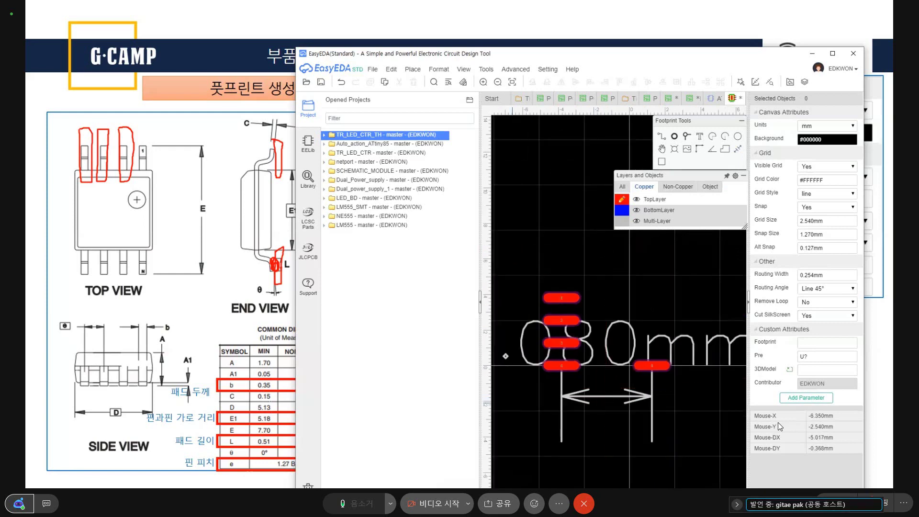
left_click(391, 69)
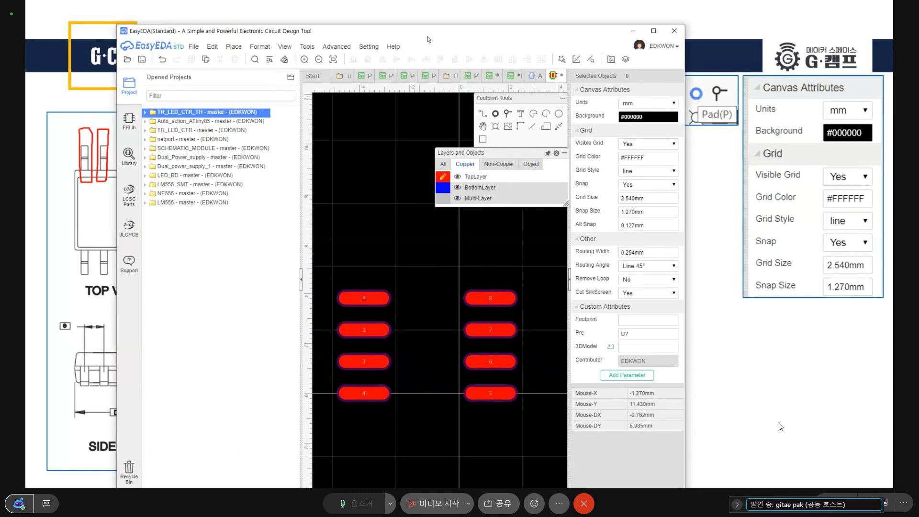
Step: List all layers in the layer manager and set the canvas snap size to 0.3 mm
left_click_drag(428, 39, 159, 23)
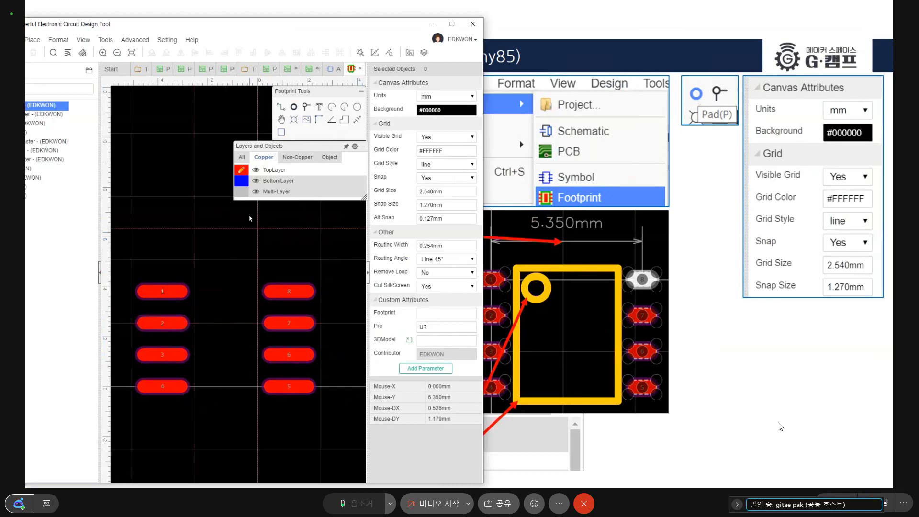
left_click(242, 157)
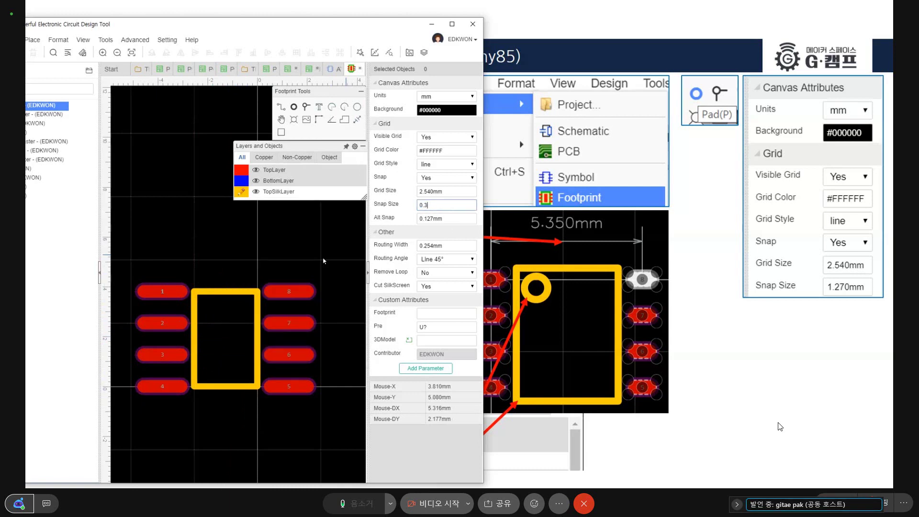
key("Return")
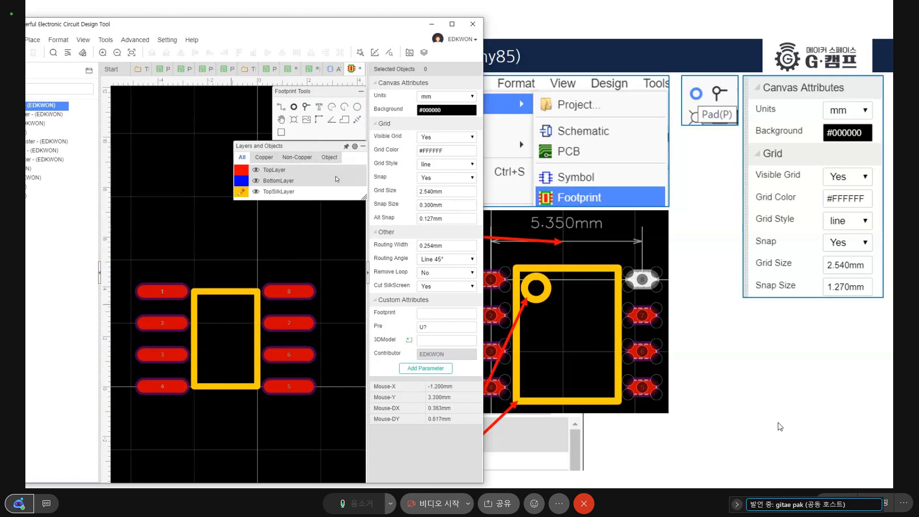
Step: Draw a pin 1 marker circle of 0.3 mm radius on TopSilkLayer, inside the outline beside pad 1 at about X -2.1 mm, Y 3.3 mm
left_click(197, 304)
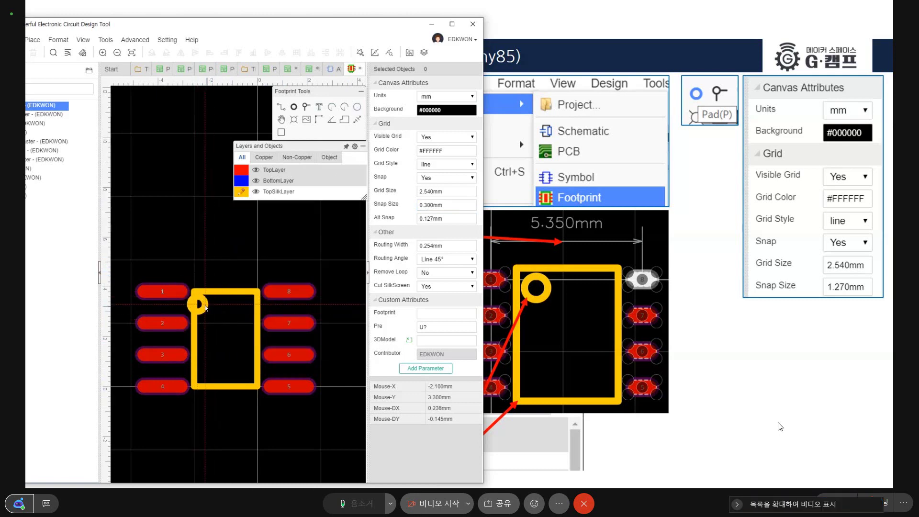
left_click(205, 308)
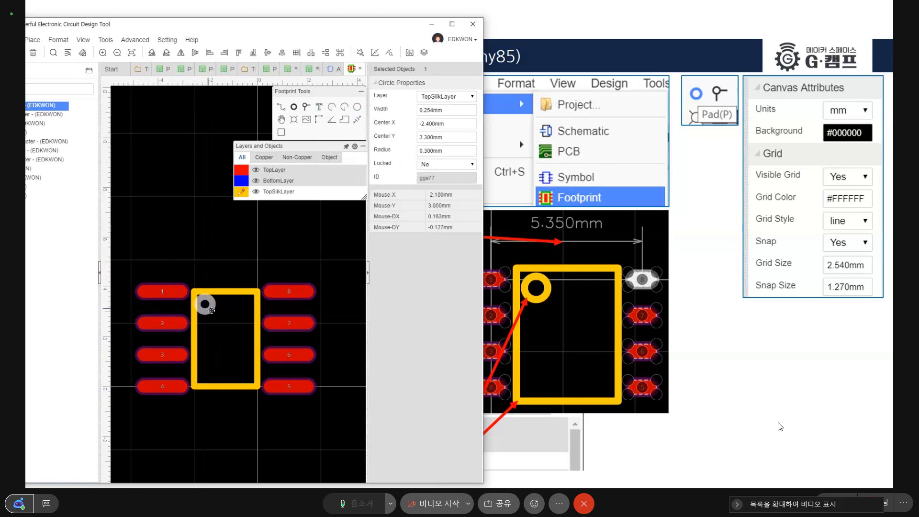
left_click_drag(218, 311, 211, 307)
left_click(225, 262)
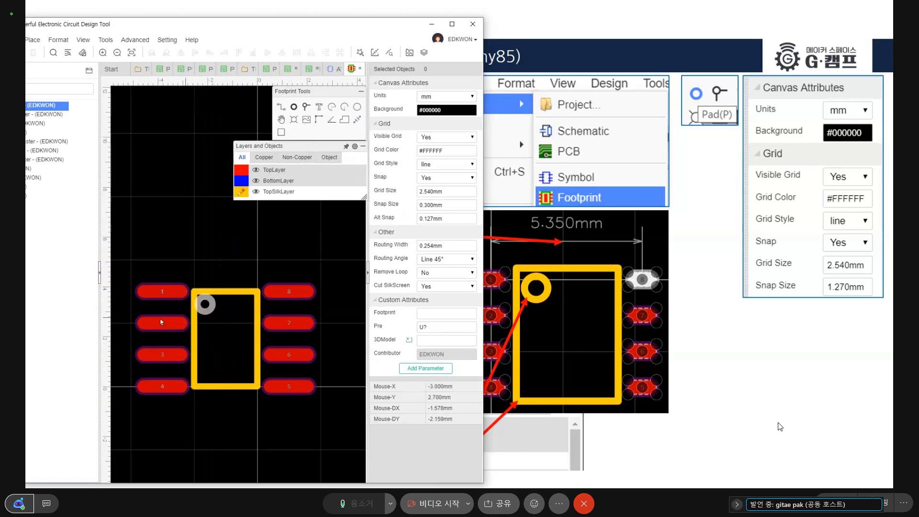
Step: Save the footprint with the title ATTINY85_SOP
scroll(240, 306, "down", 2)
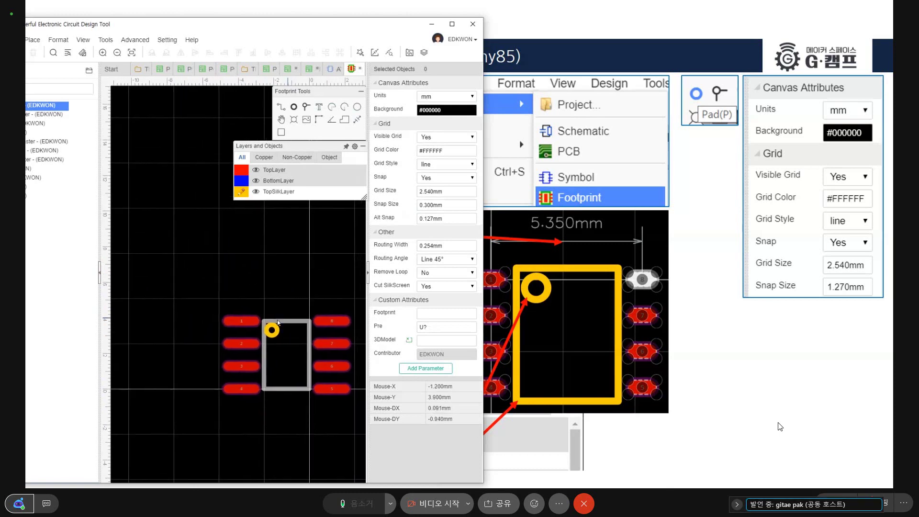
left_click(135, 40)
mouse_move(167, 39)
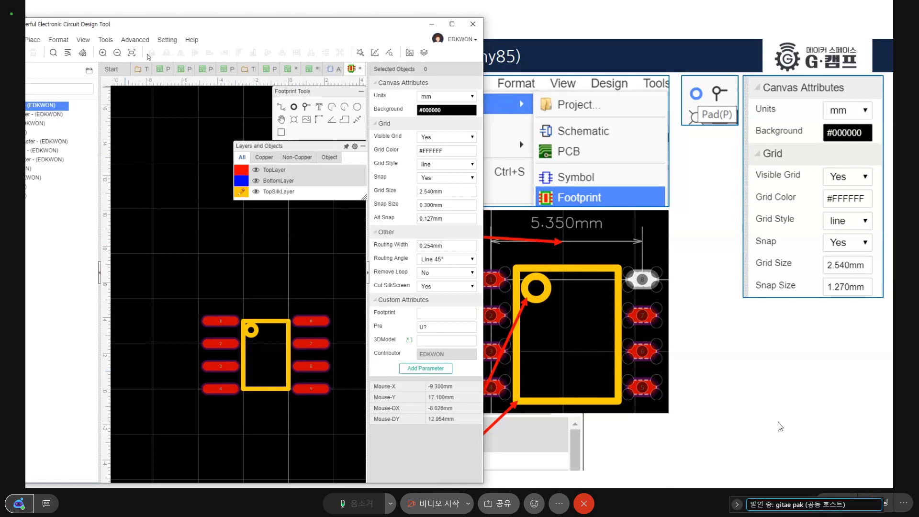
double_click(188, 29)
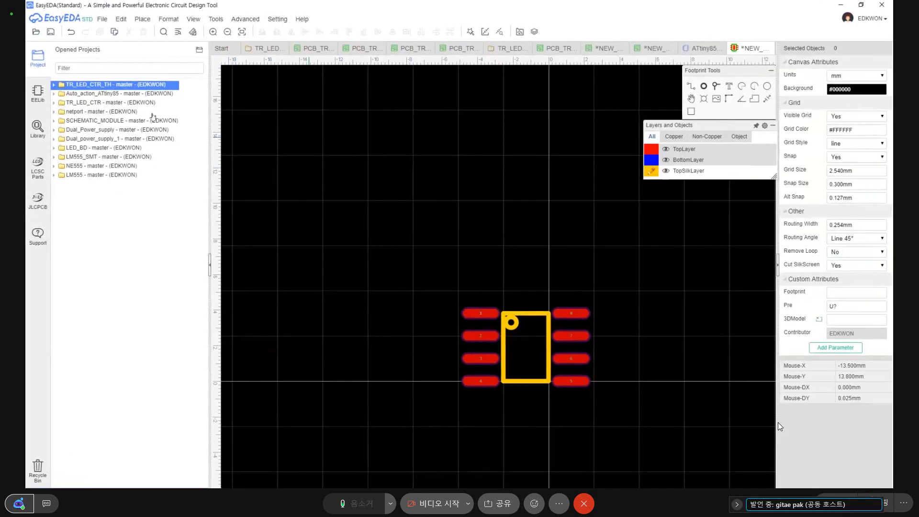
left_click(52, 33)
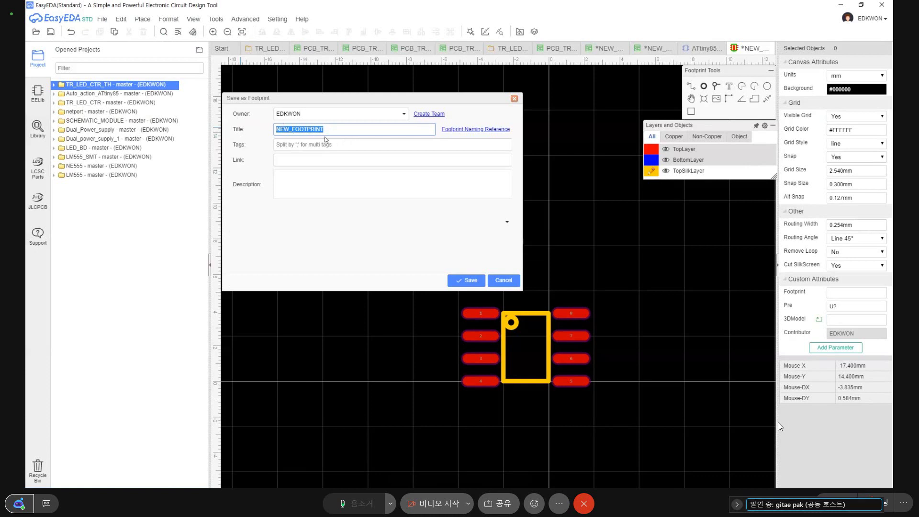
type("ATTI")
key("BackSpace")
key("BackSpace")
key("BackSpace")
type("TIN=")
key("BackSpace")
type("TINY")
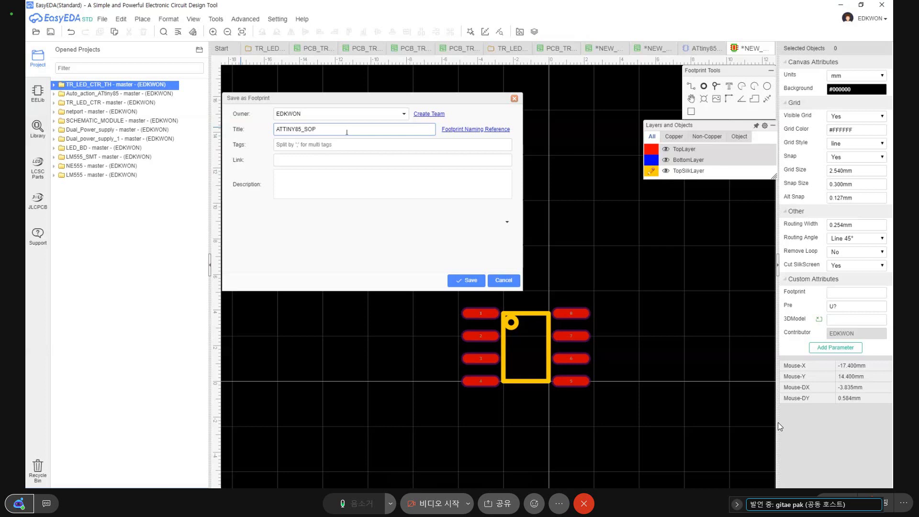
left_click(465, 281)
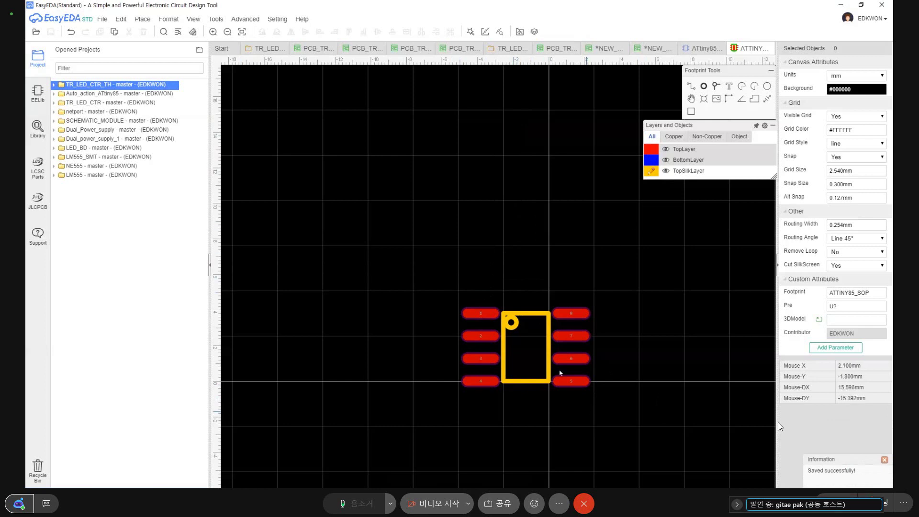
Step: Move the whole footprint, pads and silkscreen together, so its outline is centred on the canvas origin, and save it
left_click_drag(411, 240, 590, 371)
left_click_drag(494, 308, 517, 333)
left_click_drag(570, 348, 404, 246)
left_click_drag(473, 322, 492, 354)
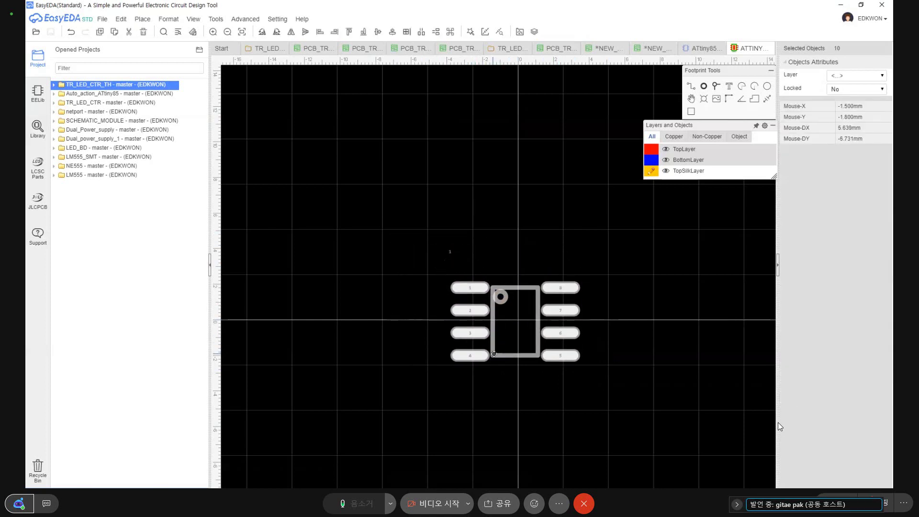
left_click_drag(494, 354, 499, 354)
left_click(504, 240)
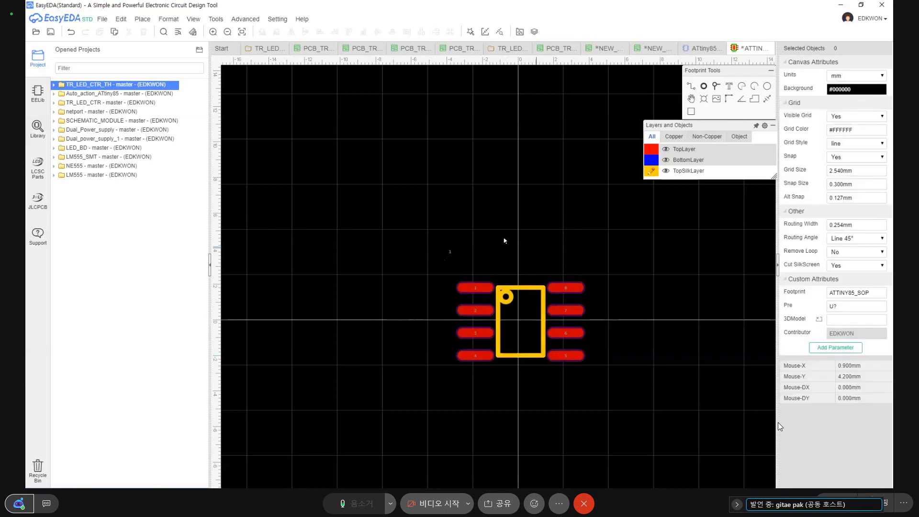
left_click(50, 32)
scroll(445, 264, "up", 3)
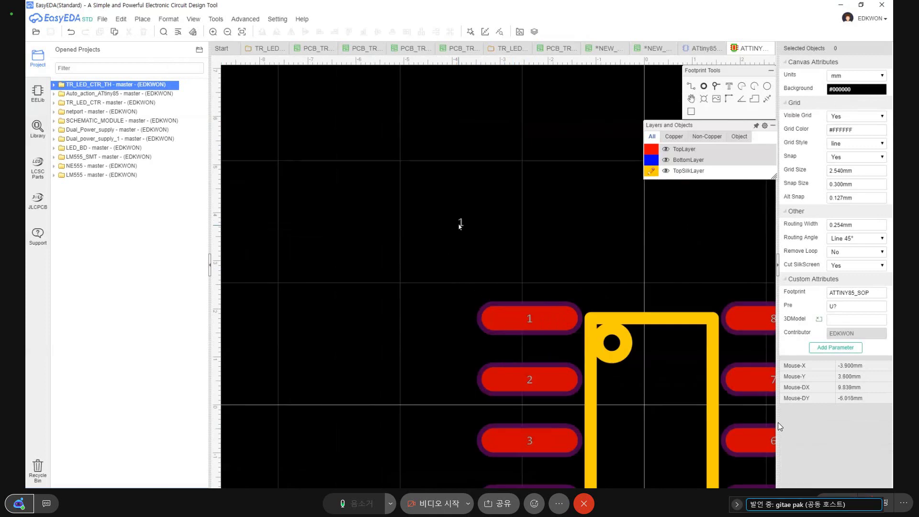
left_click(469, 220)
scroll(508, 228, "down", 2)
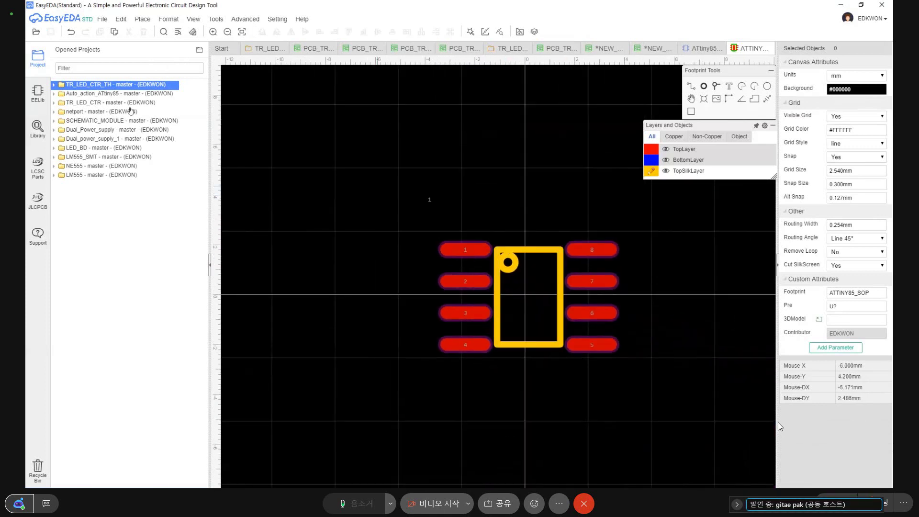
left_click(840, 6)
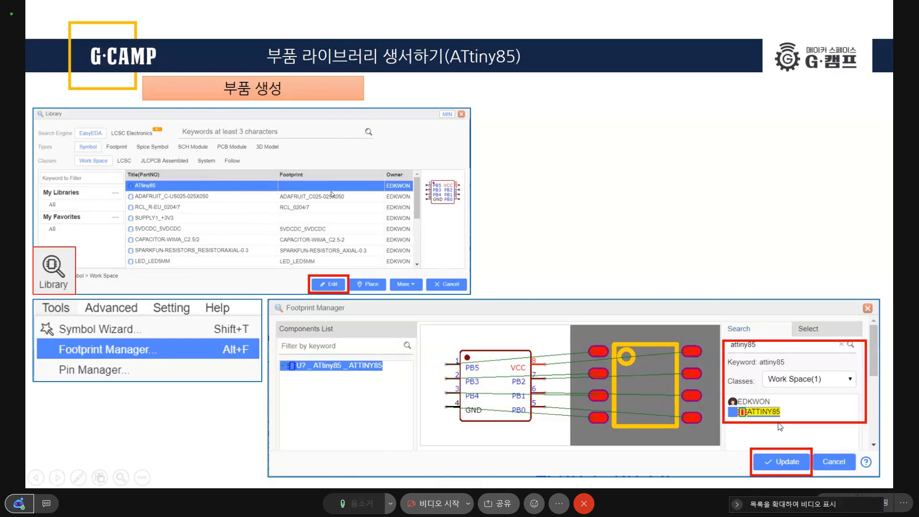
key("alt+Tab")
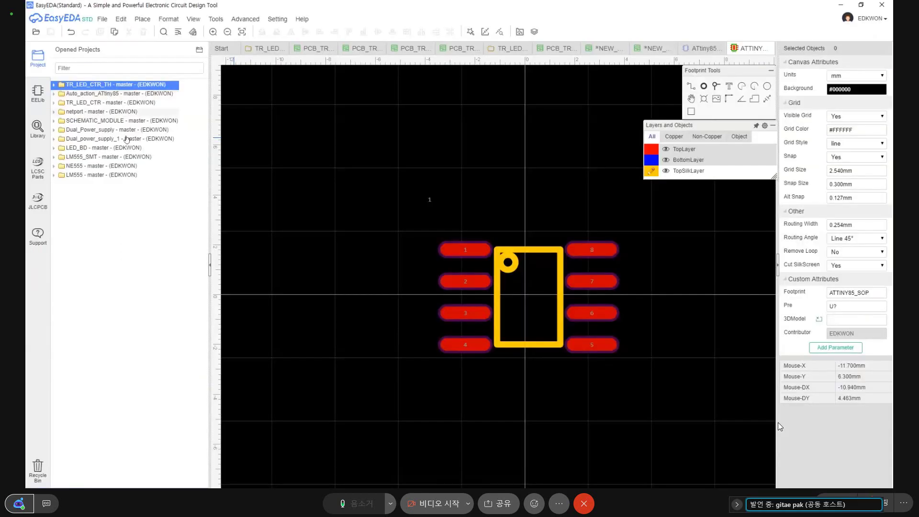
Step: Search the library's Work Space symbols for attiny85
left_click(46, 136)
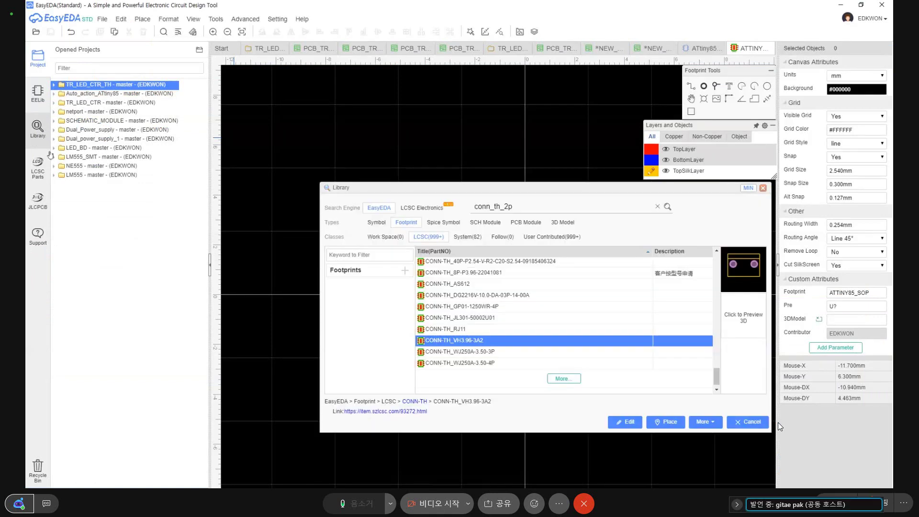
left_click(384, 226)
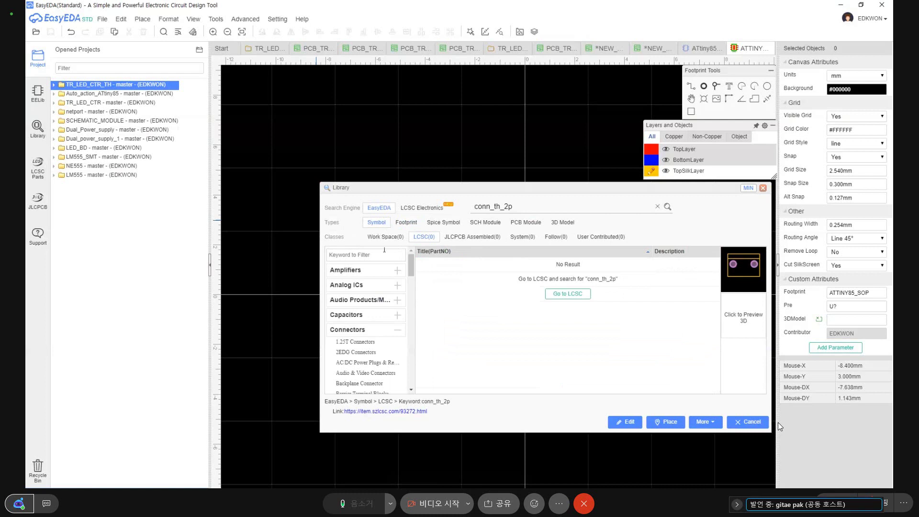
key("ctrl+a")
key("BackSpace")
left_click(406, 237)
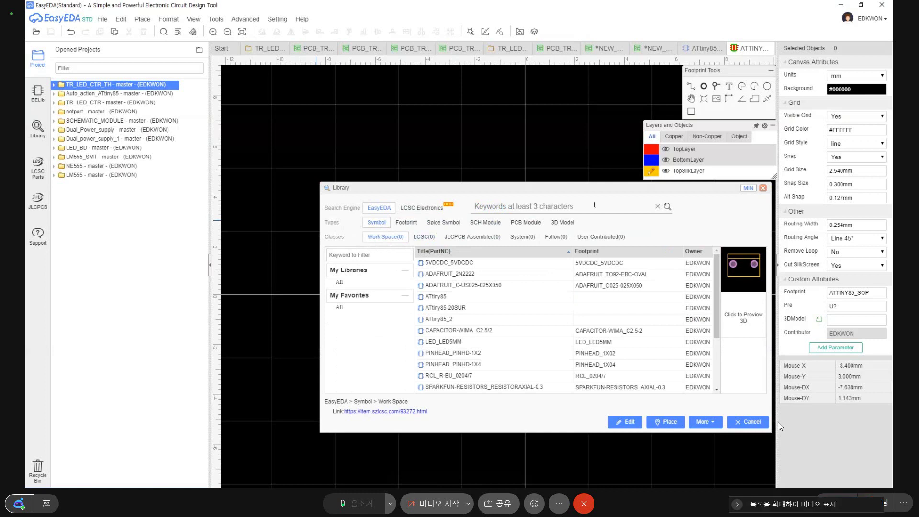
type("at")
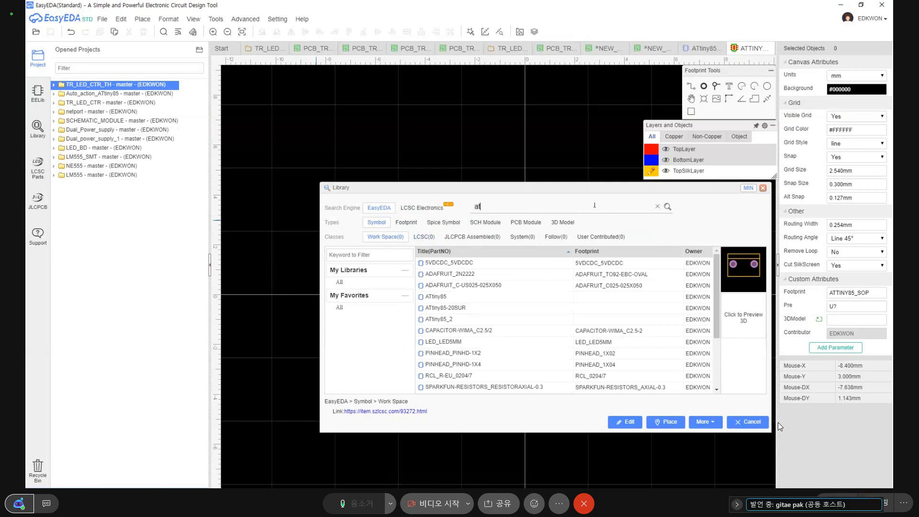
type("tiny85")
key("Return")
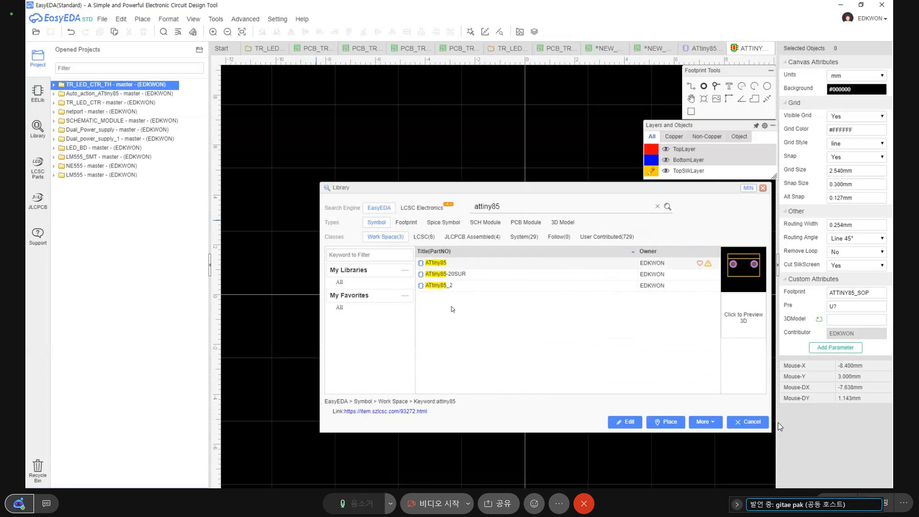
left_click(457, 275)
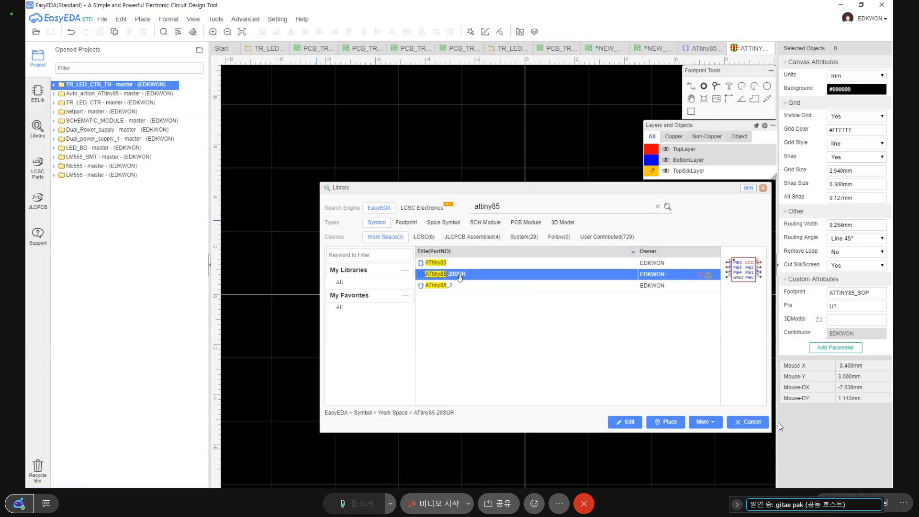
double_click(459, 276)
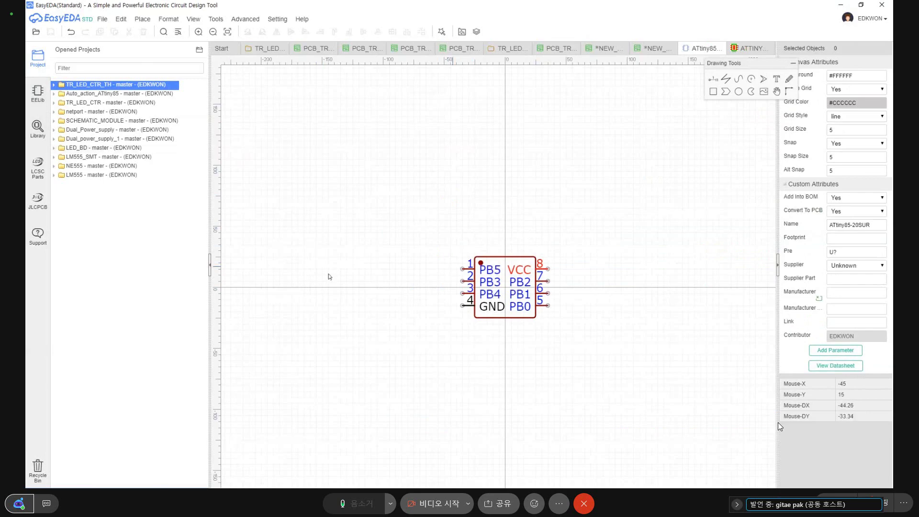
left_click(38, 128)
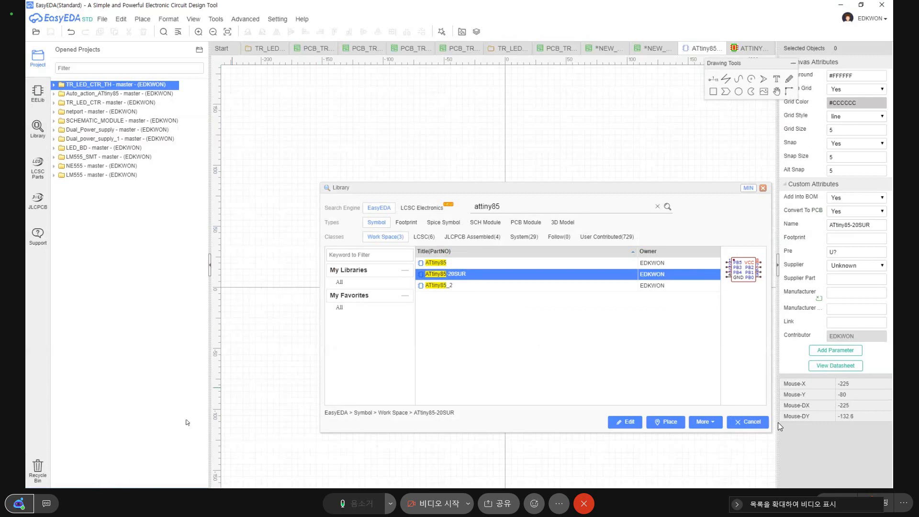
key("Escape")
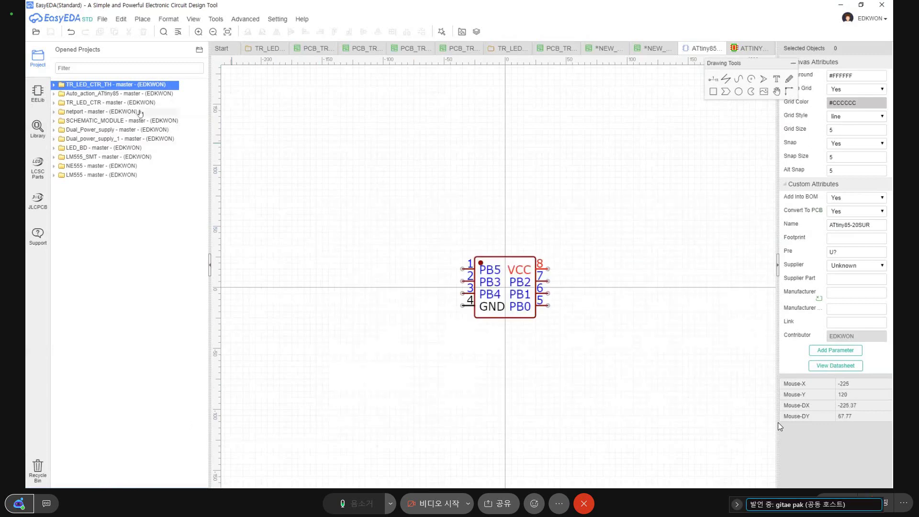
scroll(407, 196, "down", 4)
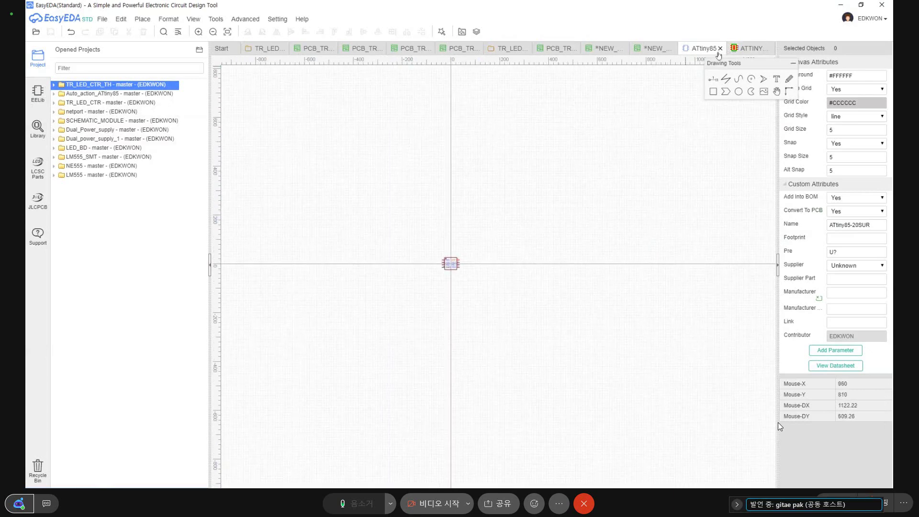
left_click(722, 49)
Step: Open the ATtiny85-20SUR symbol from the library's Work Space for editing
left_click(37, 163)
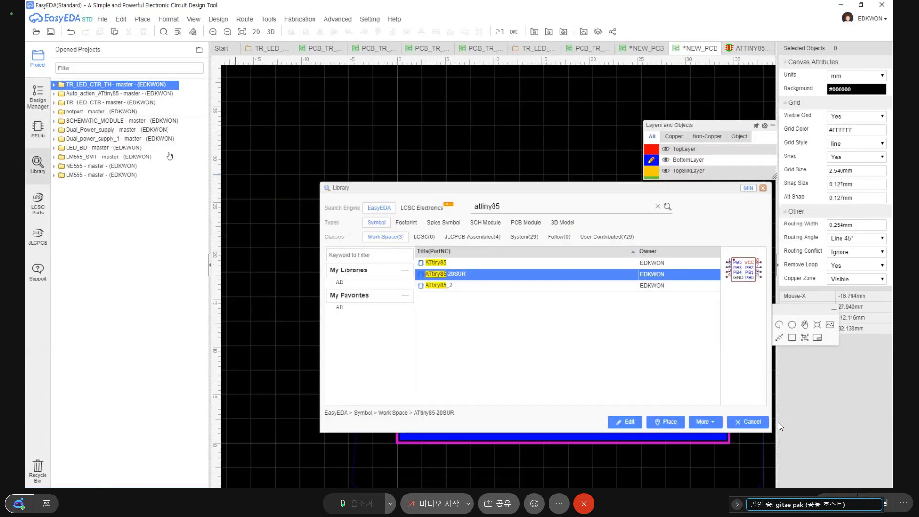
left_click(457, 285)
left_click(468, 276)
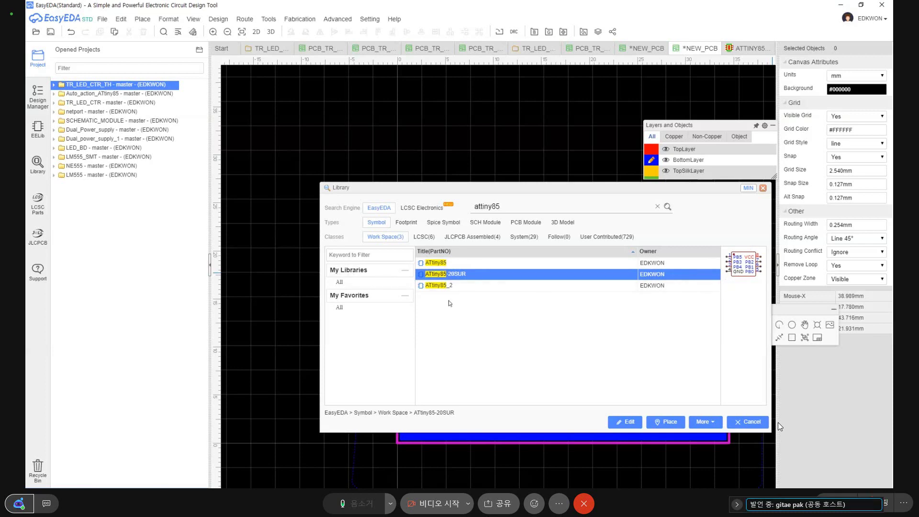
left_click(626, 422)
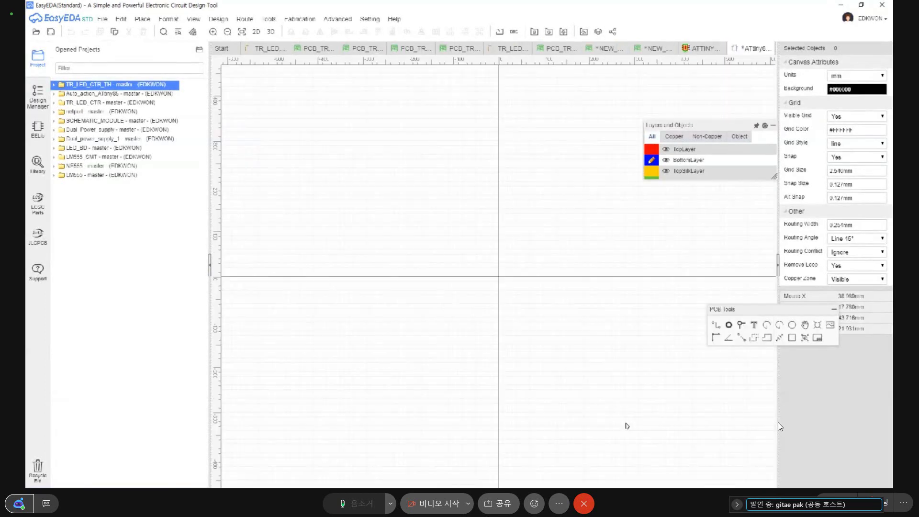
scroll(434, 364, "down", 5)
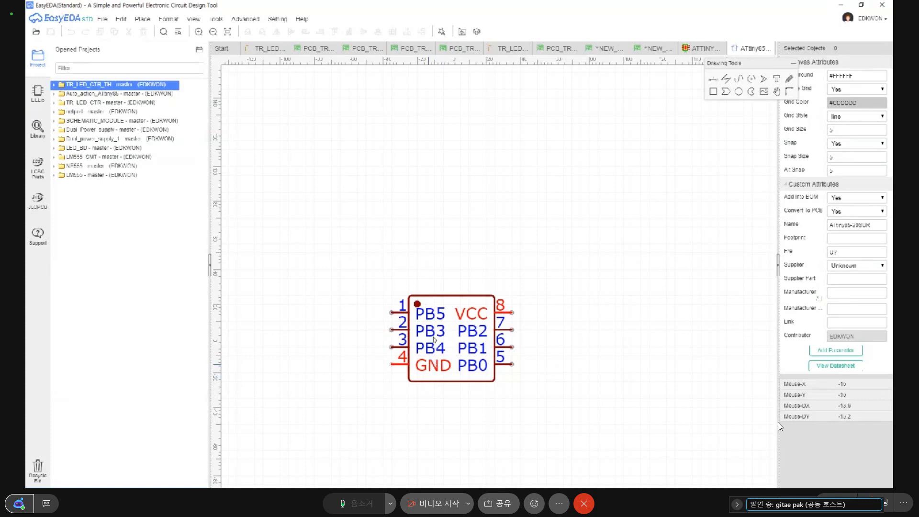
right_click_drag(434, 363, 447, 308)
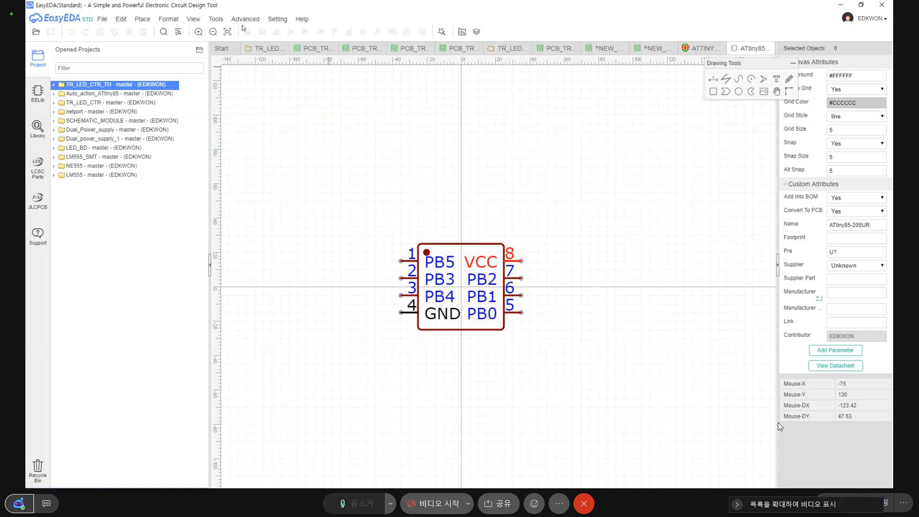
Step: Search the Footprint Manager for attiny85 and pick the ATTINY85_SOP footprint for the ATtiny85-20SUR symbol
left_click(216, 20)
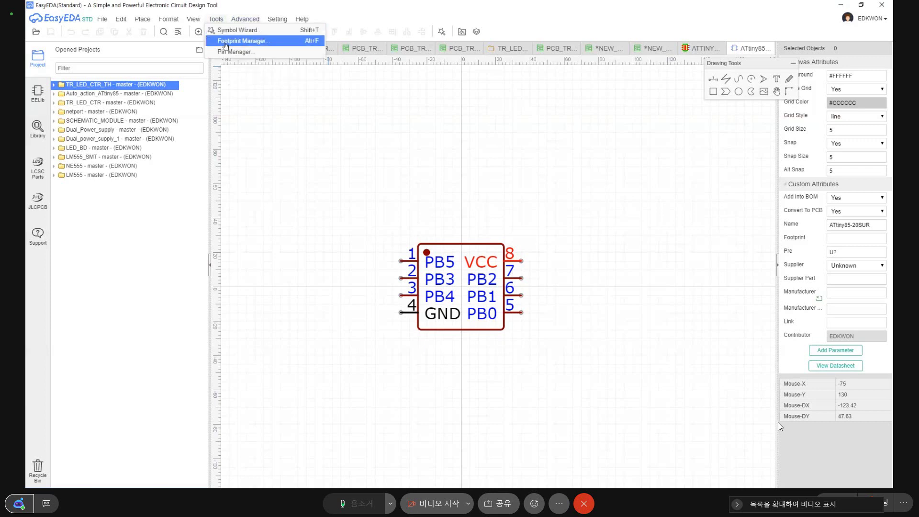
left_click(224, 43)
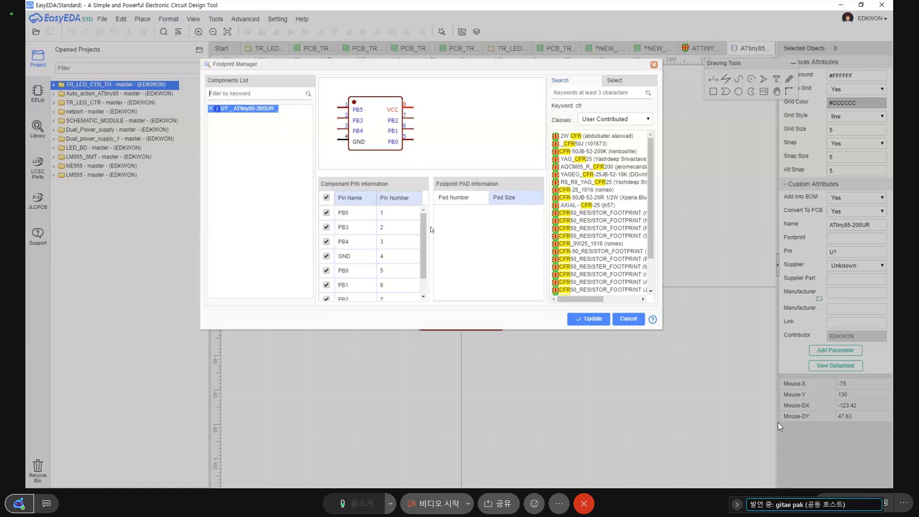
left_click(602, 93)
type("att")
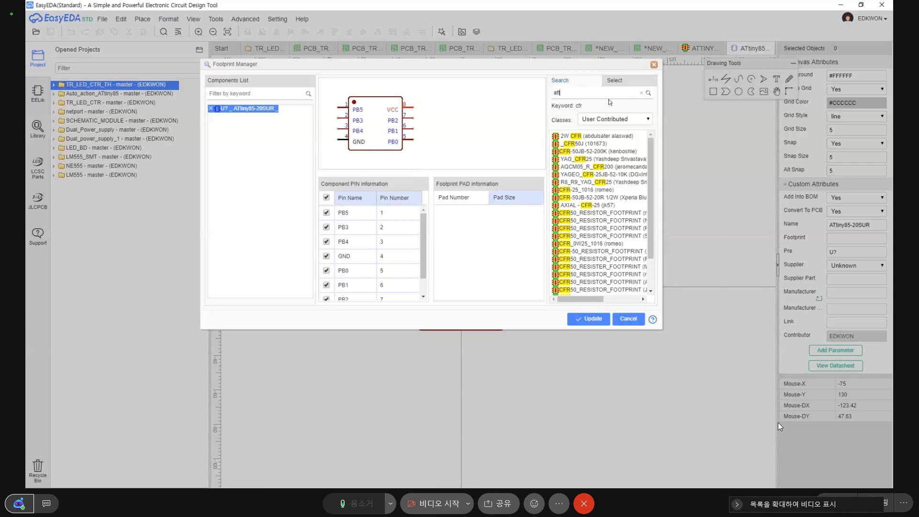
type("iny85")
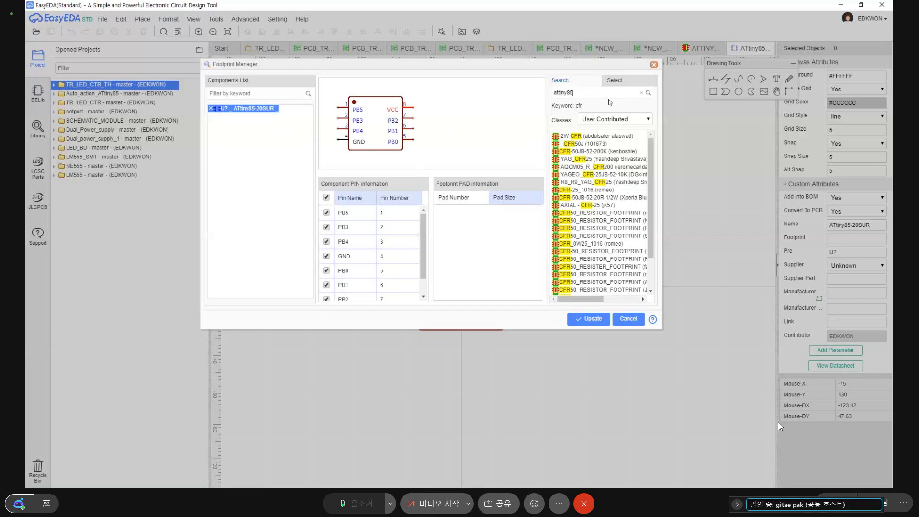
key("Return")
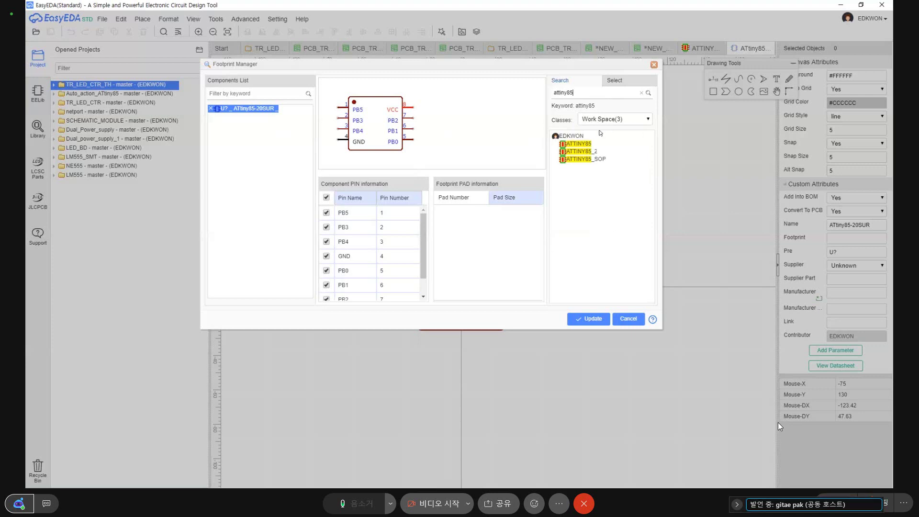
left_click(593, 159)
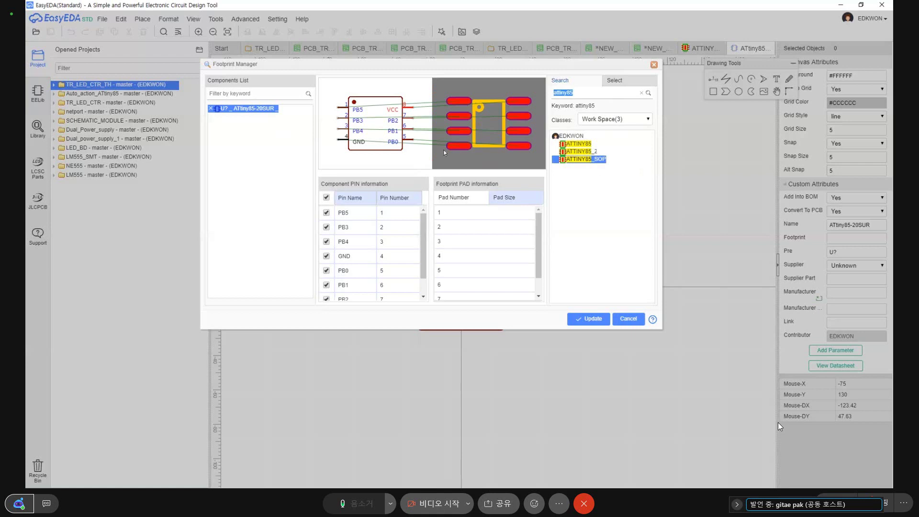
Step: Compare the ATTINY85_SOP pad numbers with the symbol's pin numbers in the Footprint Manager preview and tables
scroll(462, 121, "up", 3)
scroll(442, 108, "down", 1)
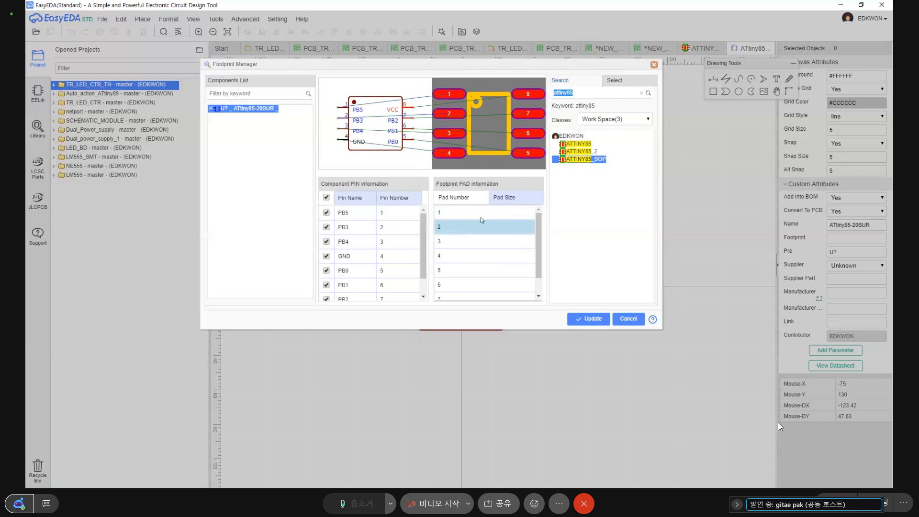
left_click(459, 215)
left_click(389, 213)
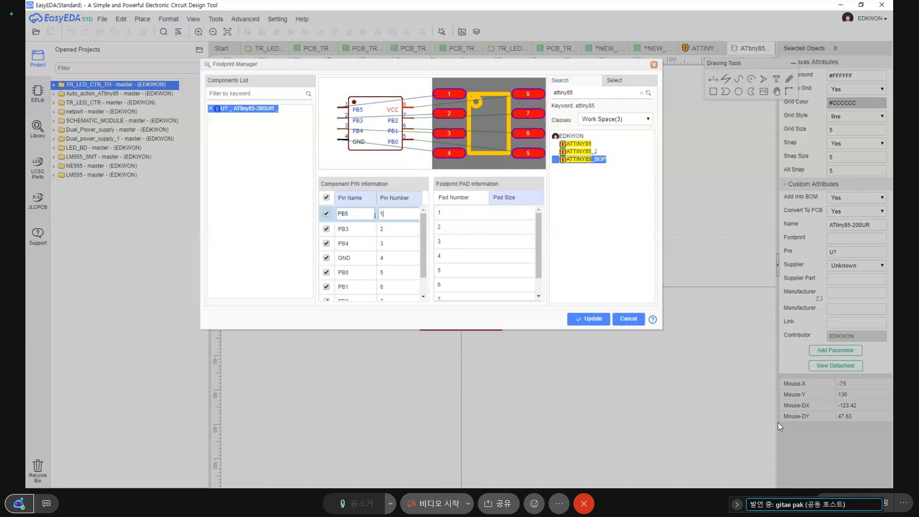
double_click(400, 213)
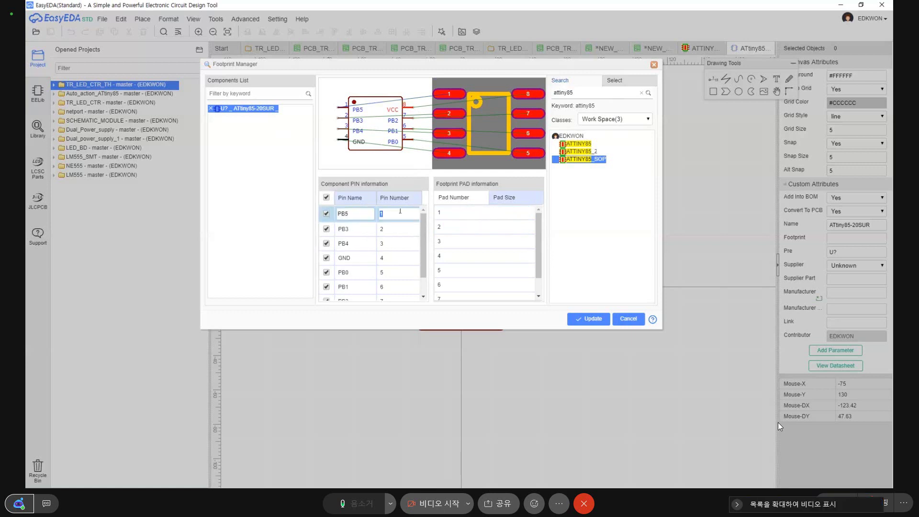
key("Return")
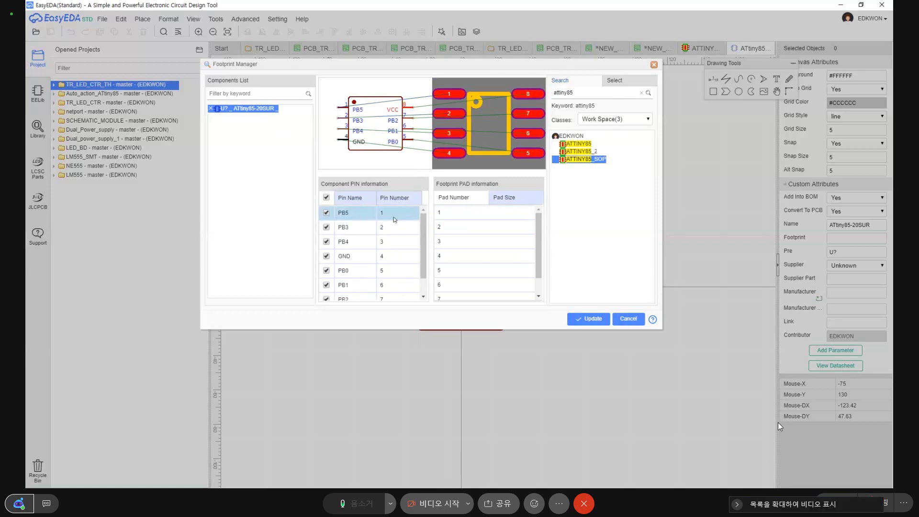
Step: Try pin number 3 for PB5 in the component pin information, and set it back to 1
left_click(393, 215)
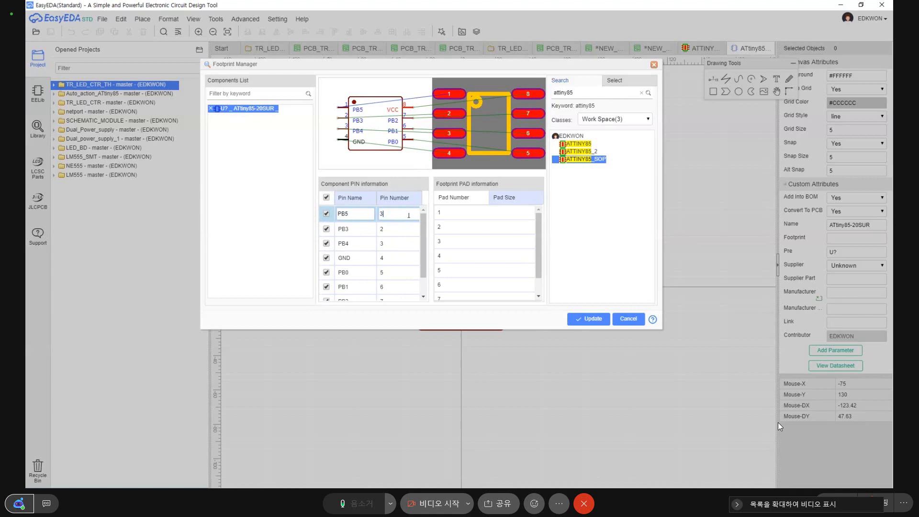
left_click_drag(408, 215, 365, 215)
type("1")
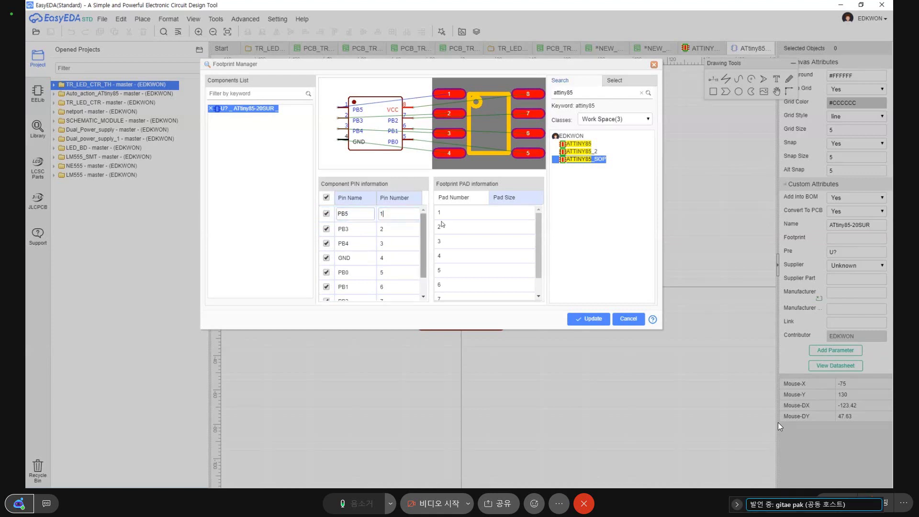
left_click(460, 215)
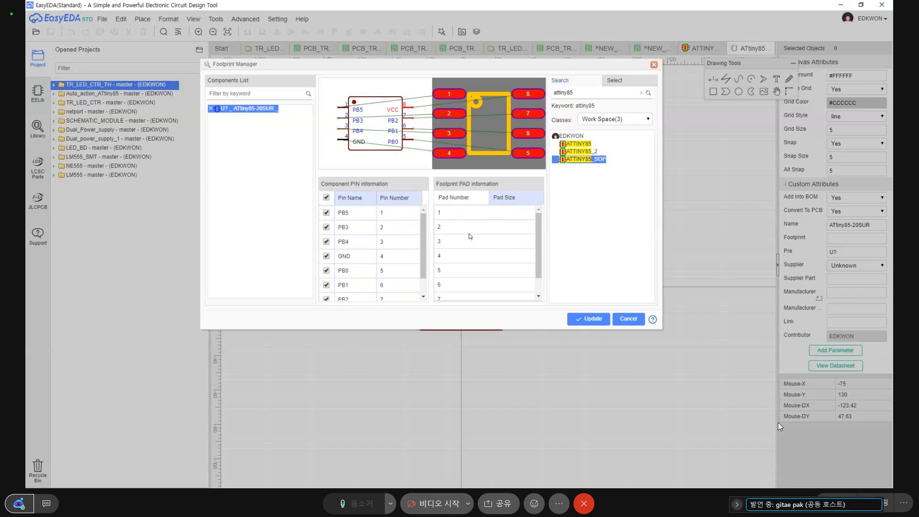
left_click(396, 214)
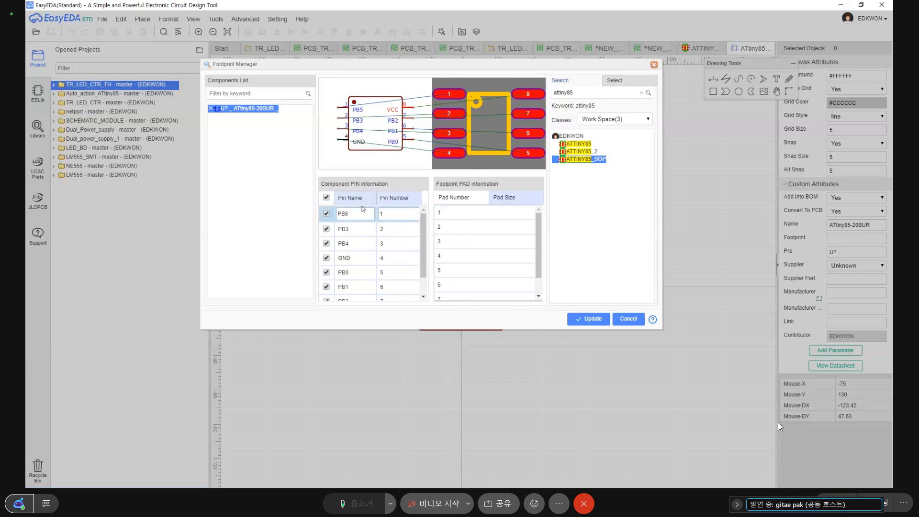
left_click(513, 322)
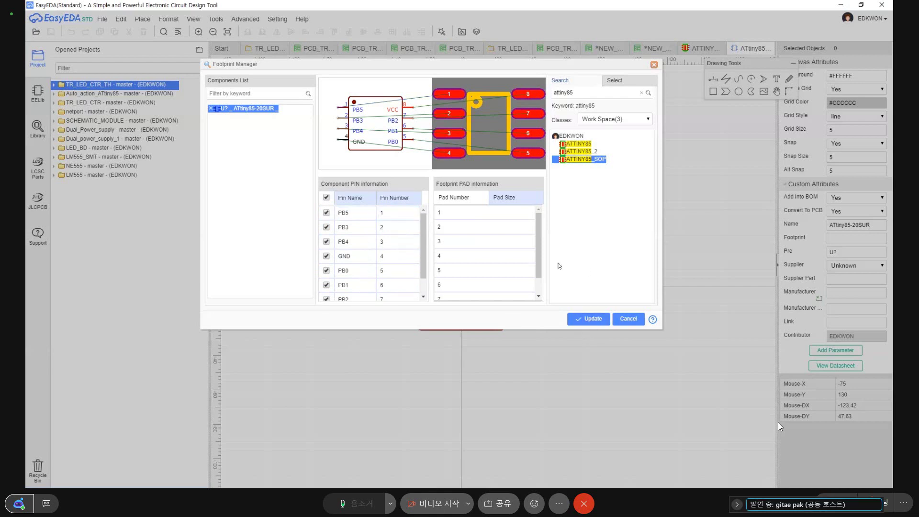
Step: Assign the ATTINY85_SOP footprint to the ATtiny85-20SUR symbol and close the Footprint Manager
left_click(593, 319)
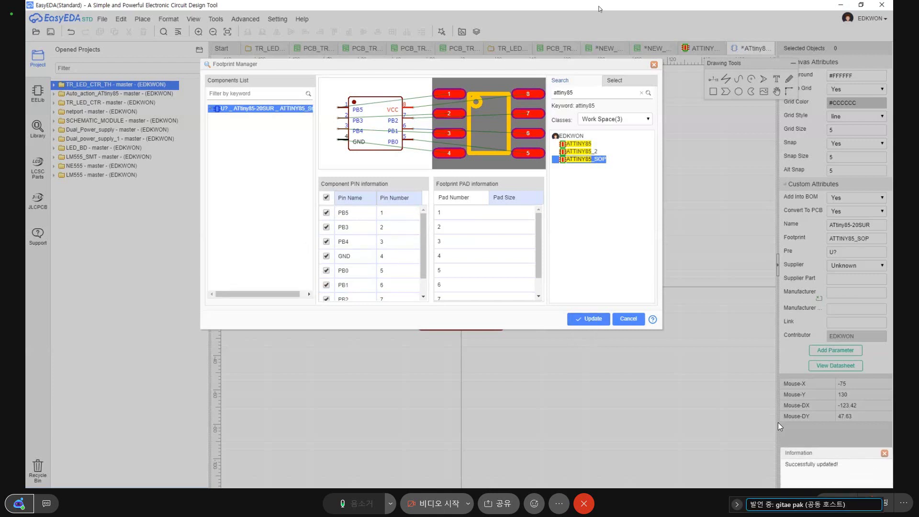
left_click(653, 64)
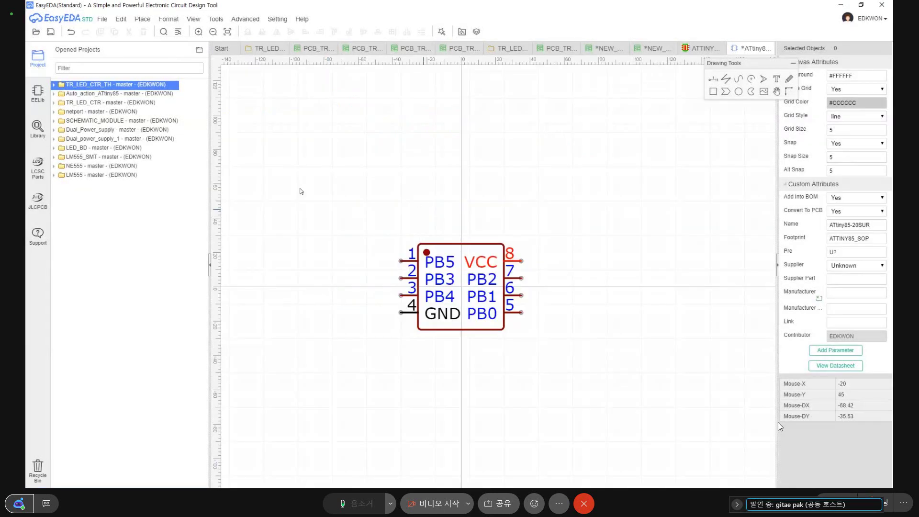
Step: Open Sheet_1 of the TR_LED_CTR_TH project and place one ATtiny85-20SUR symbol from the library's Work Space below the circuit
left_click(60, 88)
double_click(78, 94)
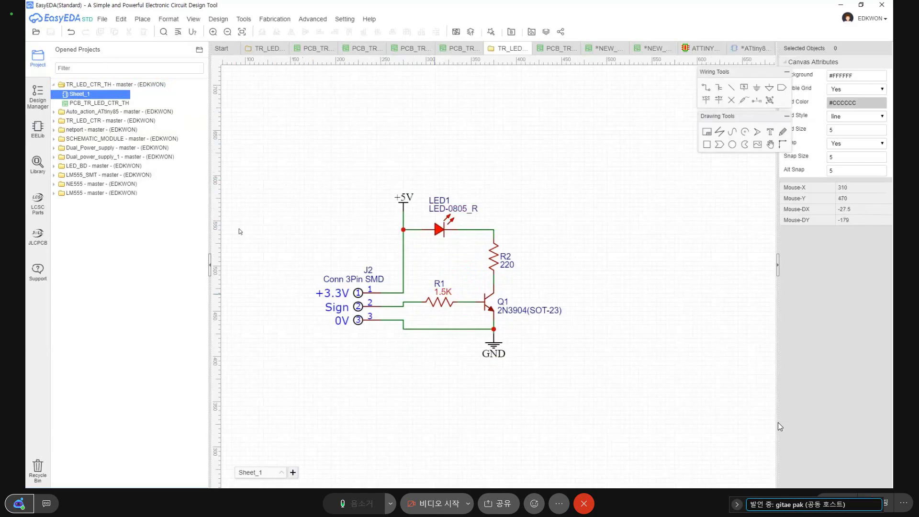
left_click(37, 163)
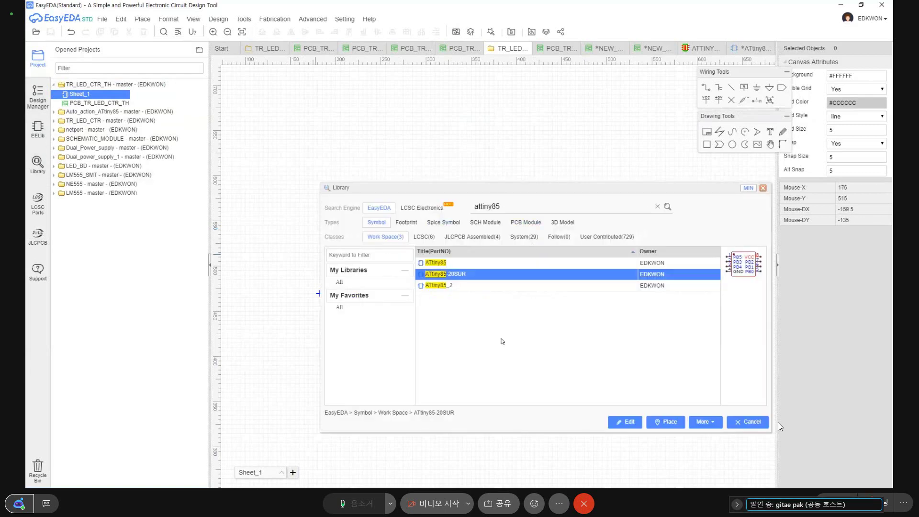
key("Return")
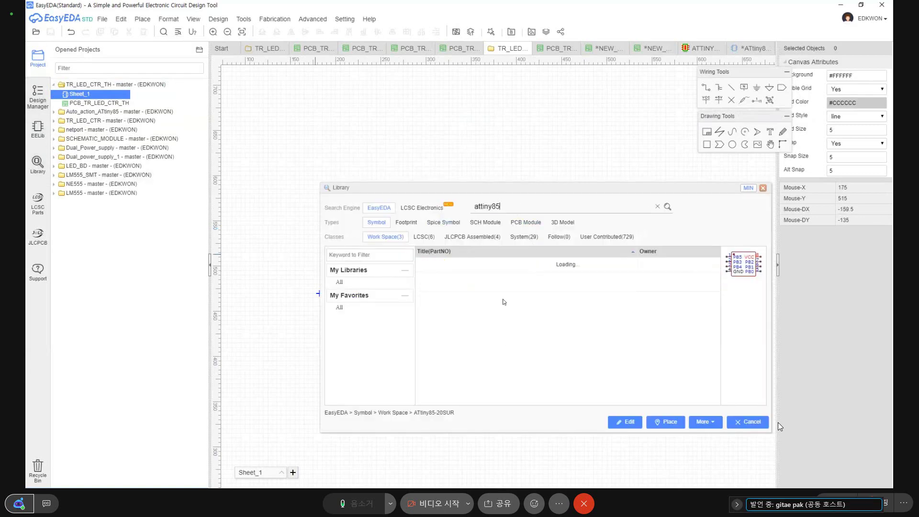
left_click(460, 274)
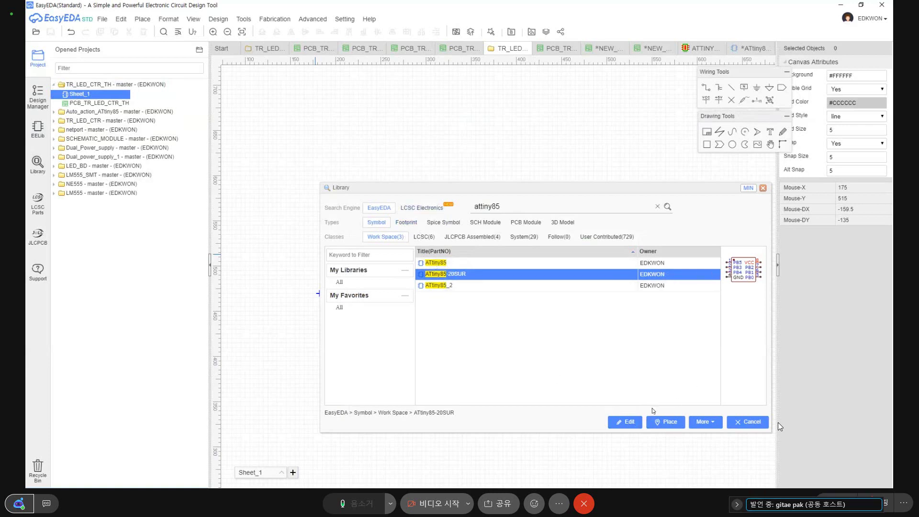
key("Escape")
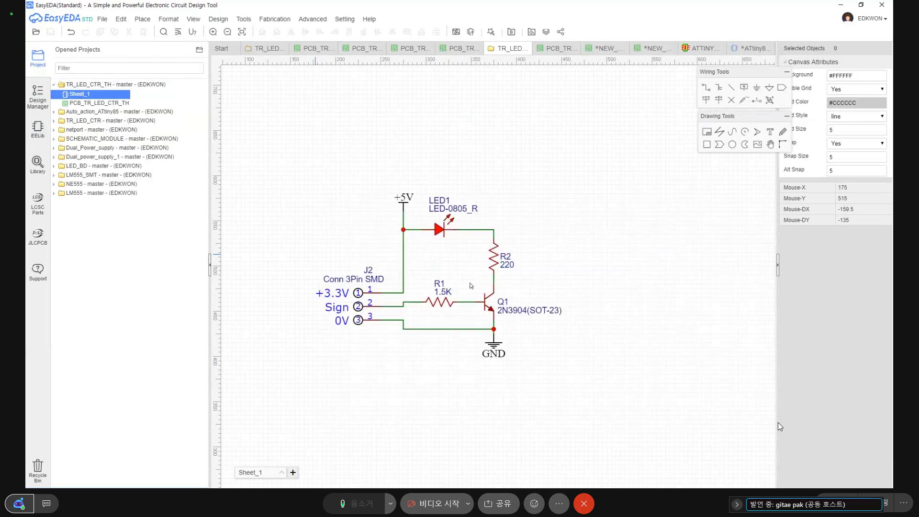
left_click(403, 413)
scroll(377, 338, "down", 2)
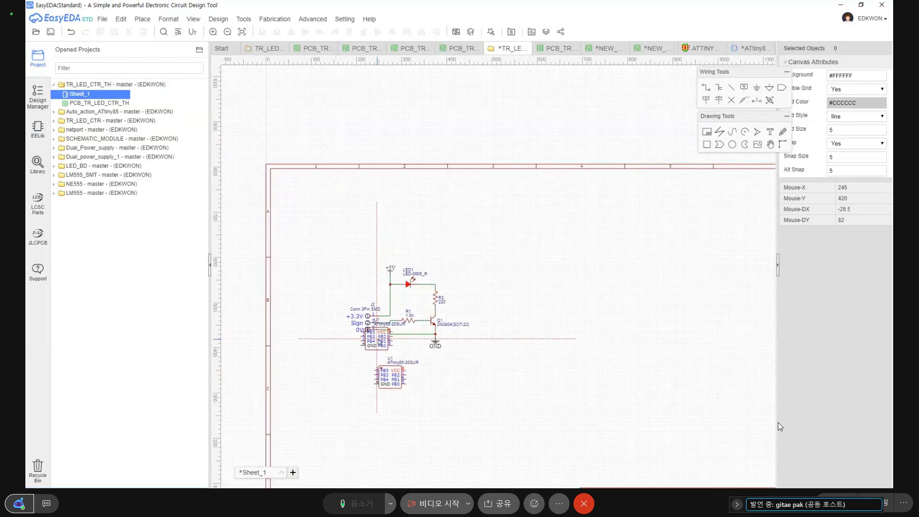
key("Escape")
Step: Try to update the PCB from the schematic without checking the unfinished nets
left_click(225, 20)
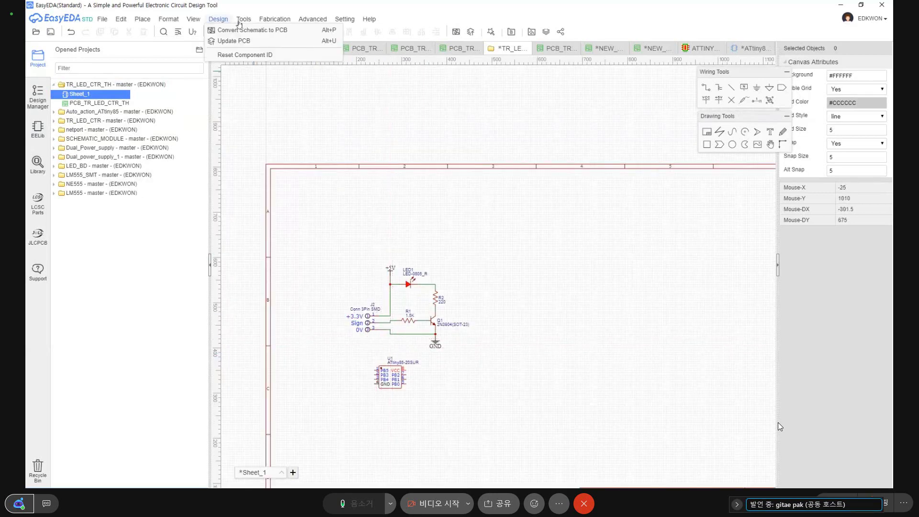
left_click(241, 22)
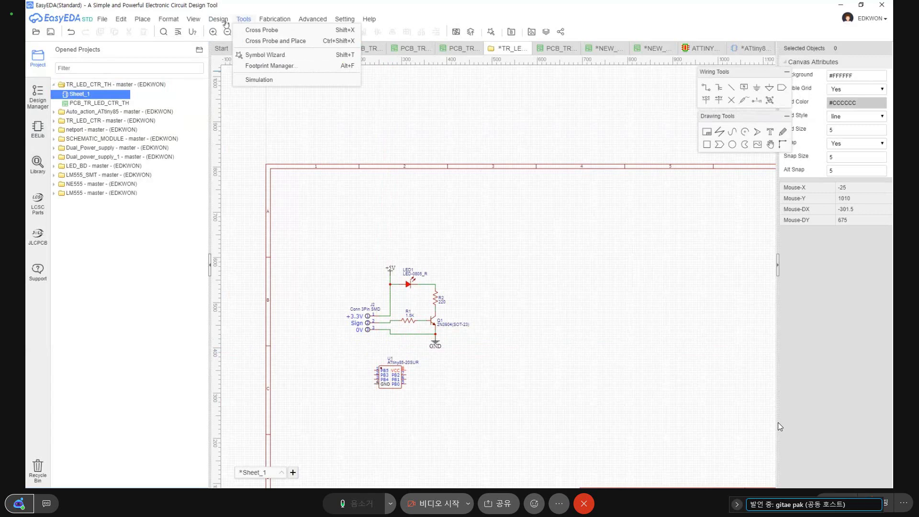
left_click(221, 20)
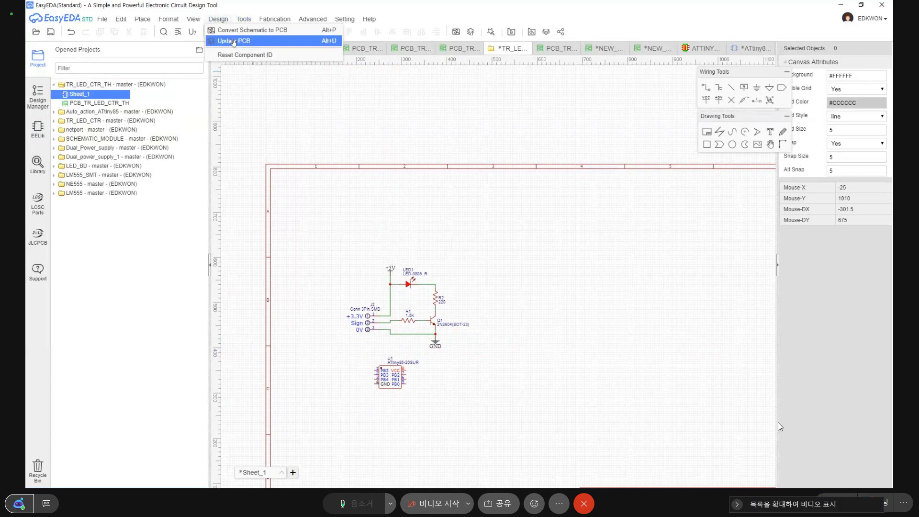
left_click(233, 41)
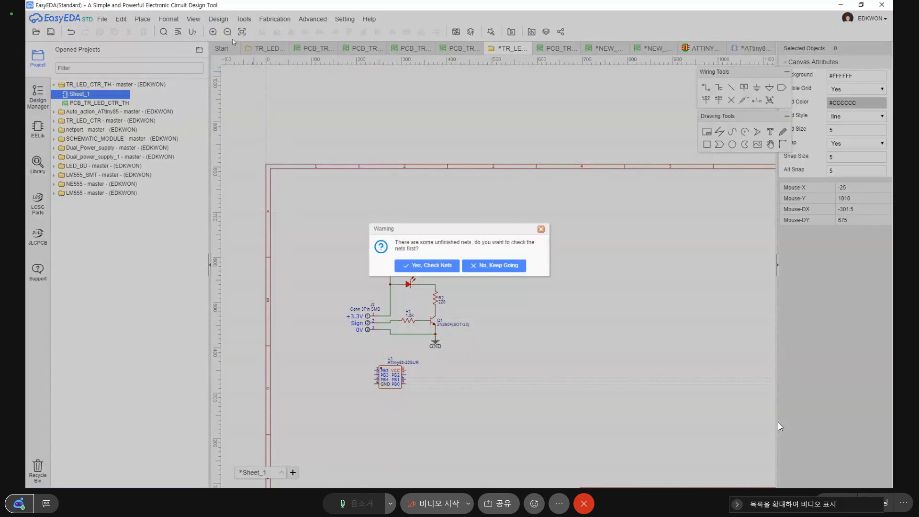
left_click(506, 265)
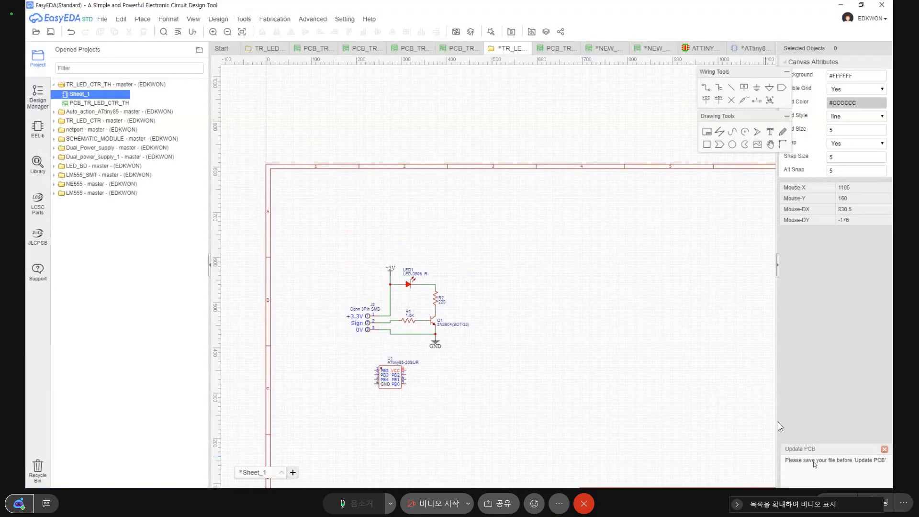
Step: Save the schematic and run Update PCB again, skipping the check for unfinished nets
left_click(51, 33)
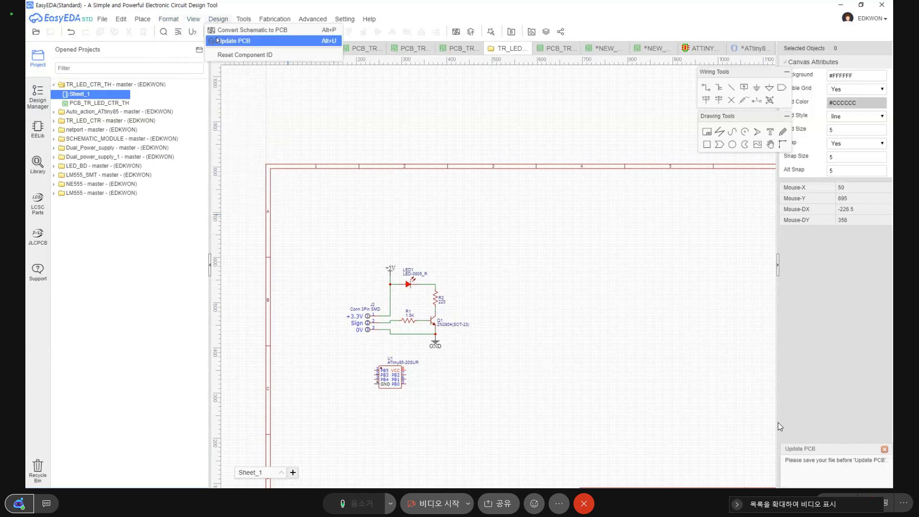
left_click(234, 42)
left_click(494, 265)
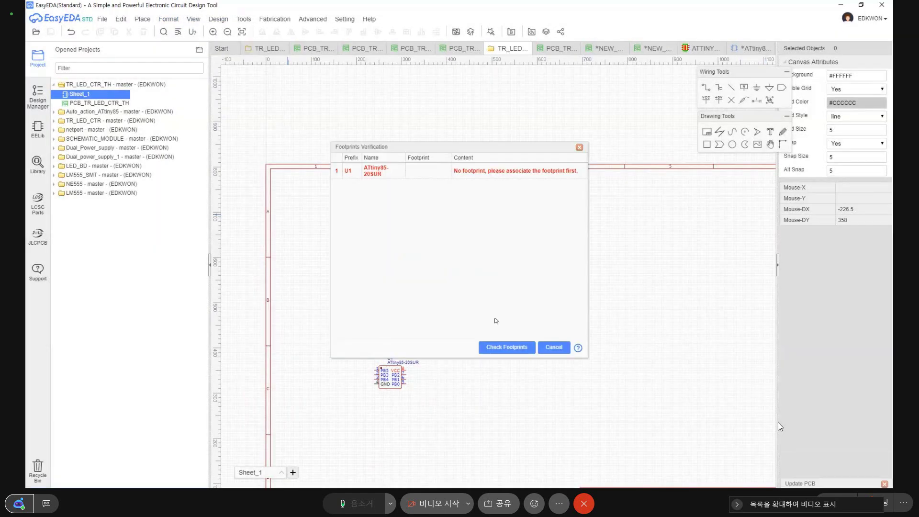
Step: Check the footprints, assign ATTINY85_SOP to U1, and close the Footprint Manager and the Footprints Verification dialog
left_click(506, 347)
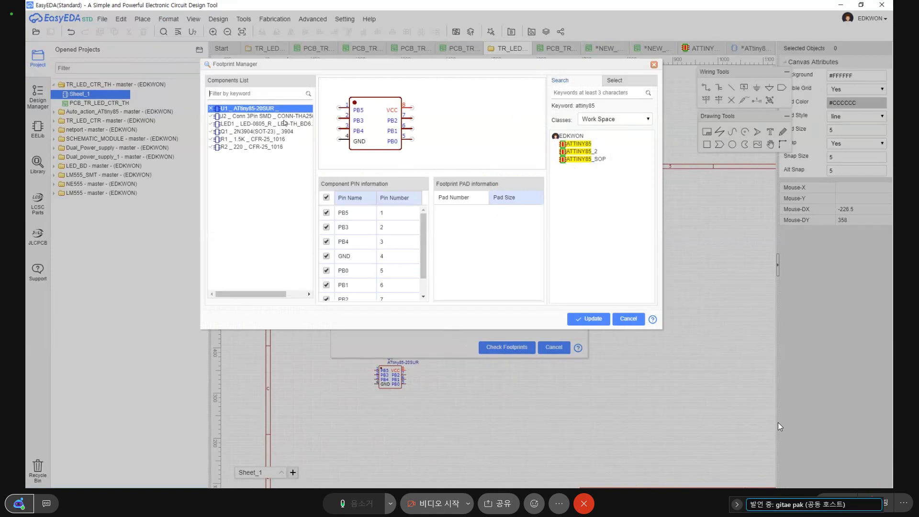
left_click(588, 161)
left_click(594, 319)
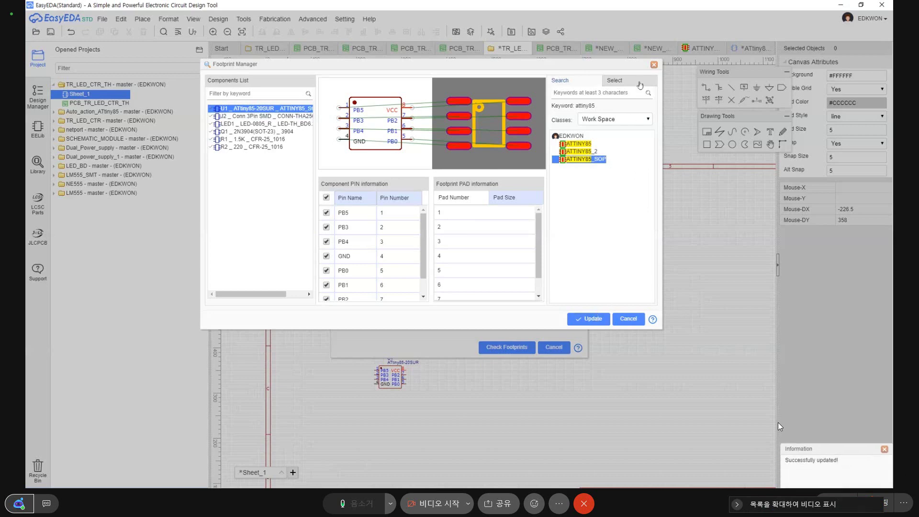
left_click(653, 64)
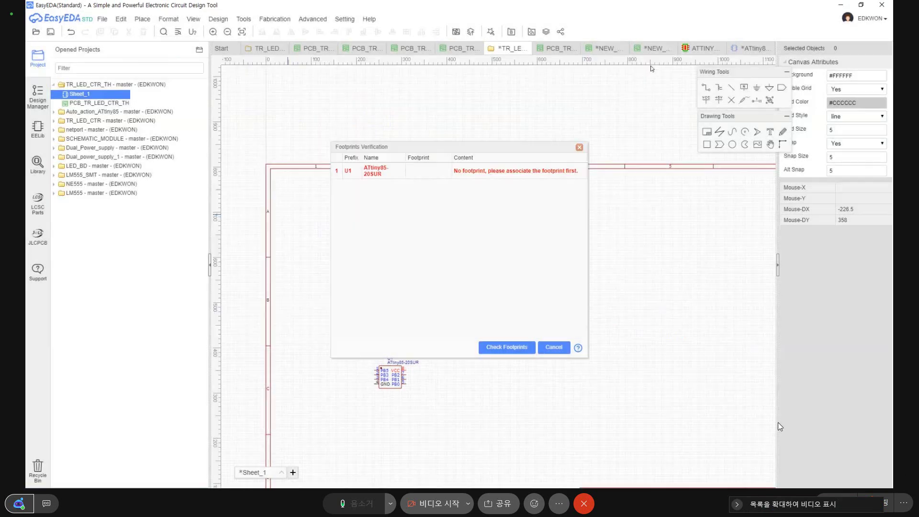
left_click(519, 348)
key("Escape")
key("Escape")
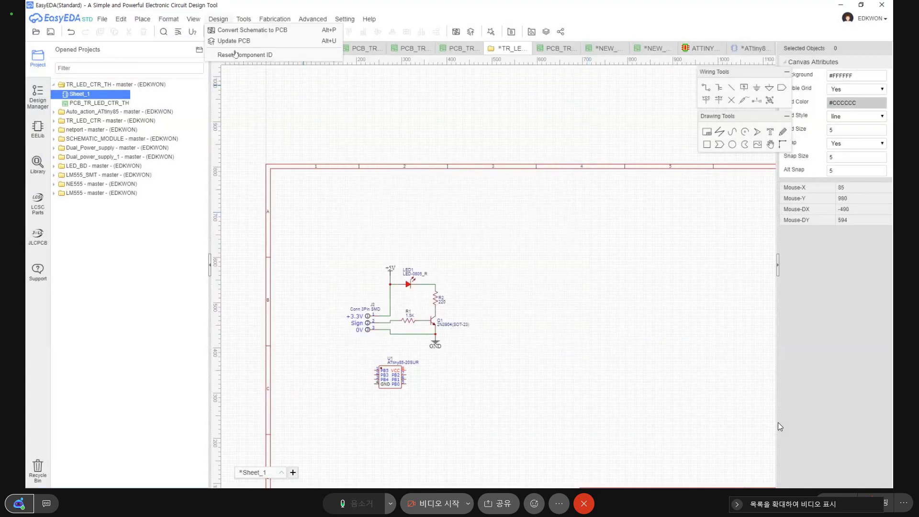
Step: Save the schematic and update the PCB without checking nets, applying the imported changes that add U1 and accepting the default design rules
left_click(234, 41)
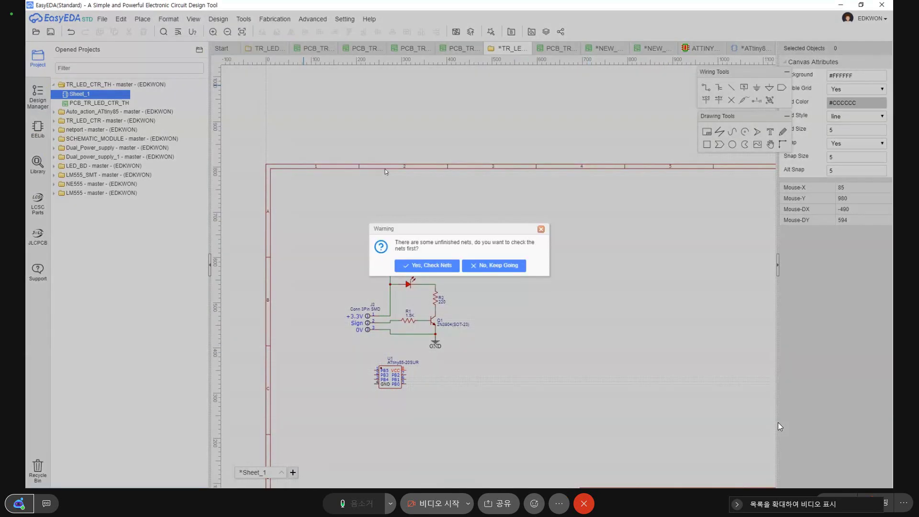
left_click(487, 265)
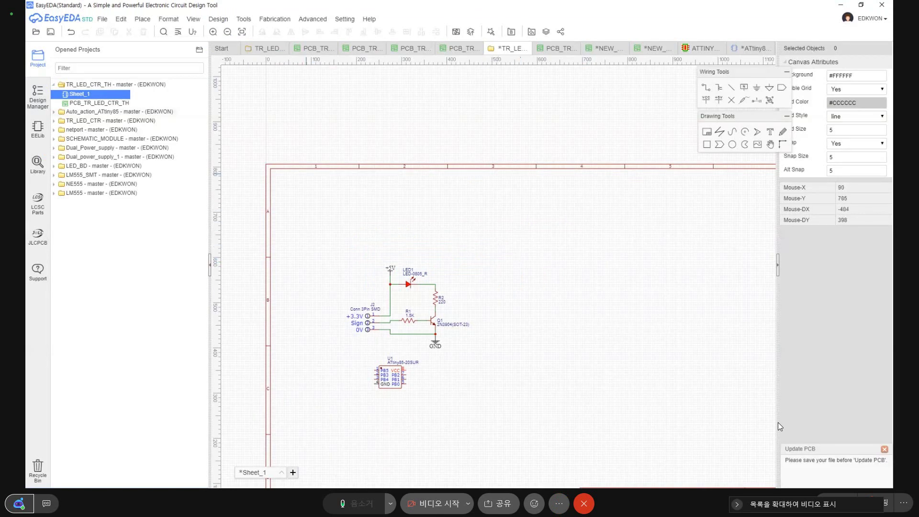
left_click(49, 34)
left_click(243, 19)
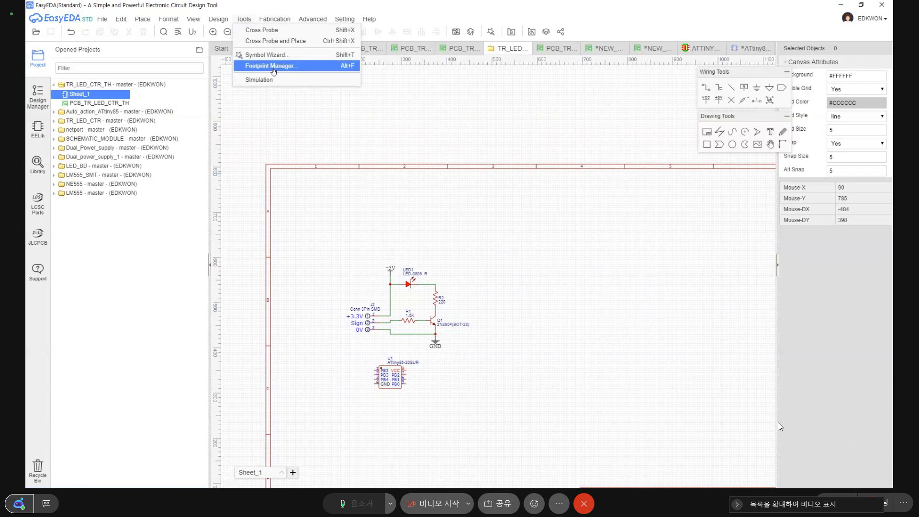
mouse_move(218, 19)
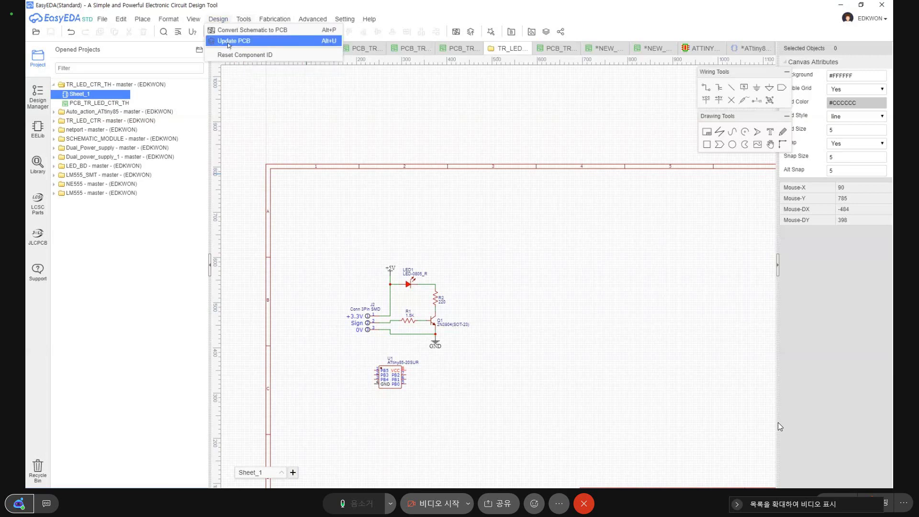
left_click(228, 41)
left_click(480, 266)
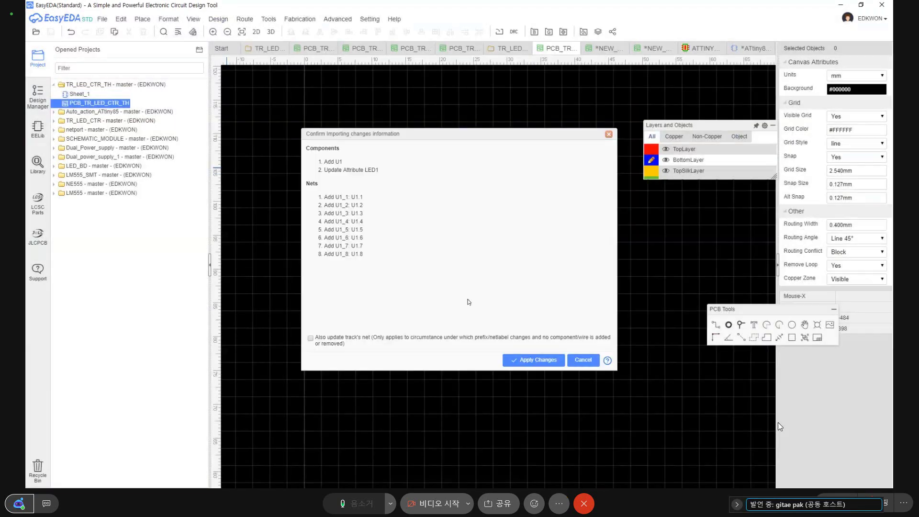
left_click(537, 360)
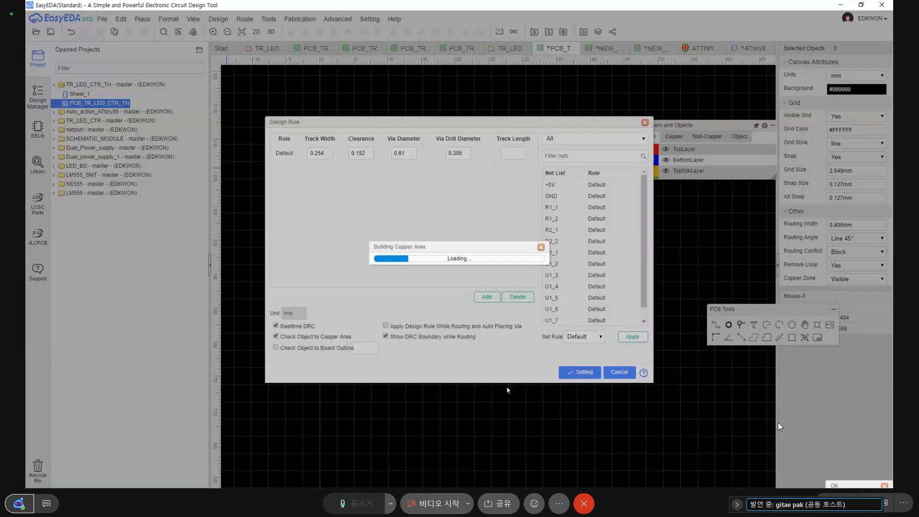
left_click(590, 372)
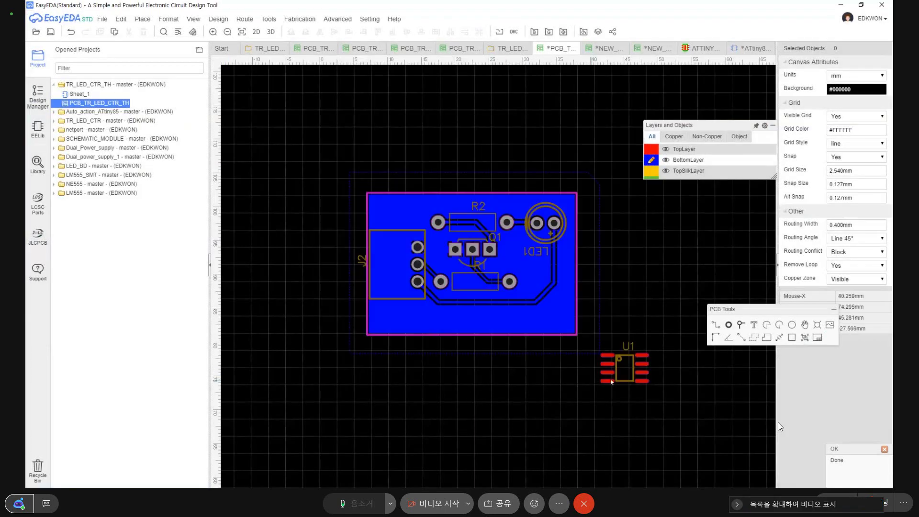
Step: Move U1's footprint to just below the board outline on the PCB
left_click_drag(617, 378, 438, 387)
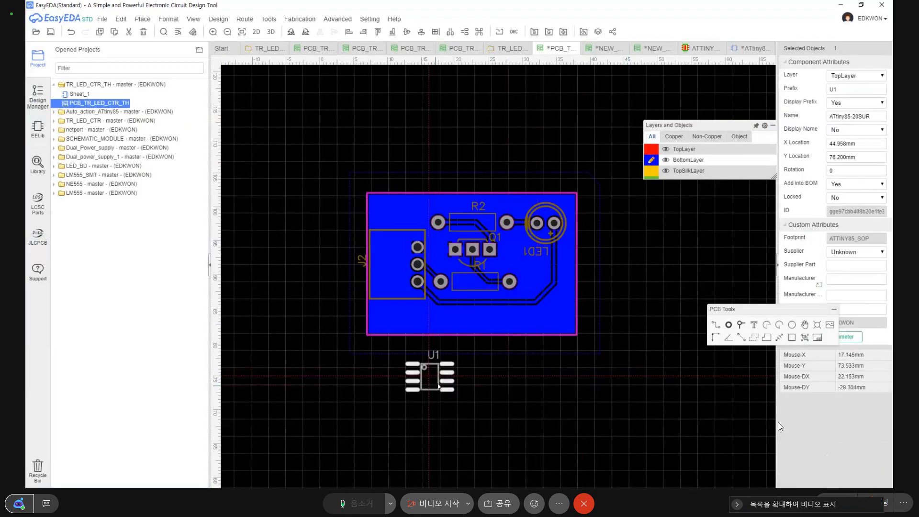
scroll(438, 387, "up", 3)
scroll(438, 386, "down", 1)
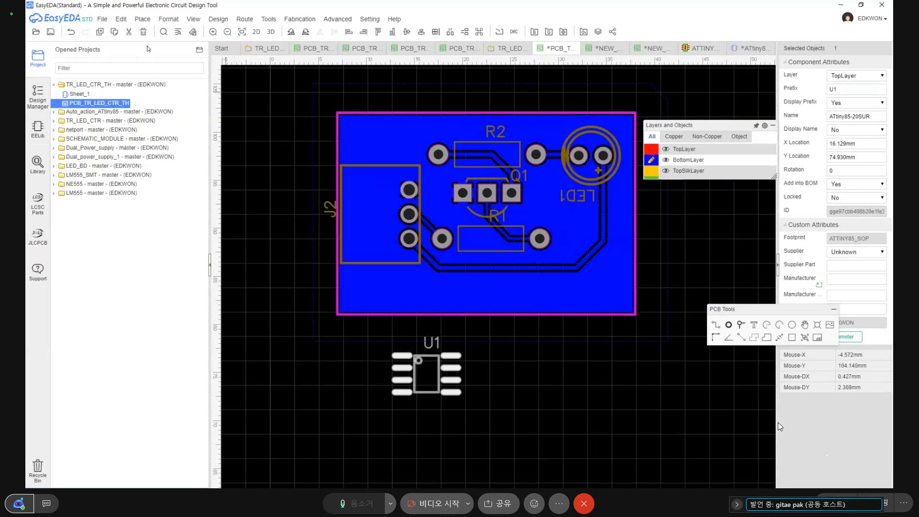
left_click(37, 129)
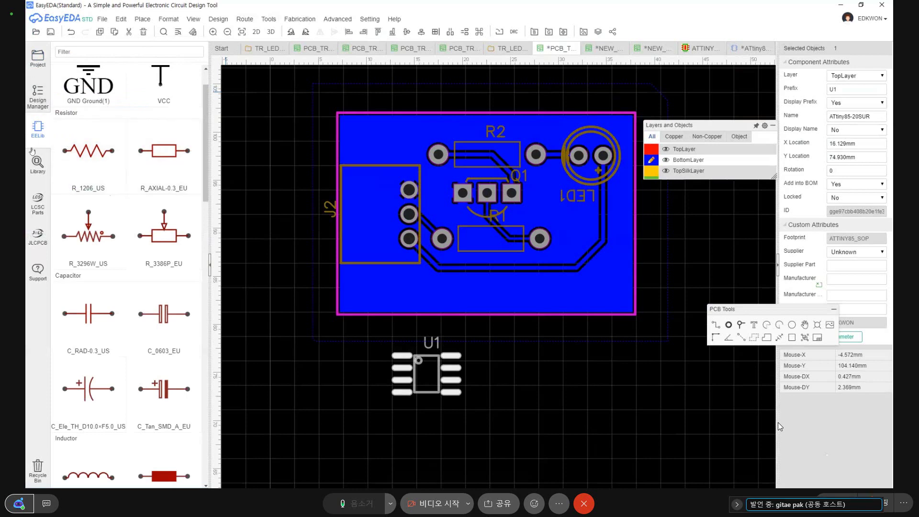
left_click(244, 19)
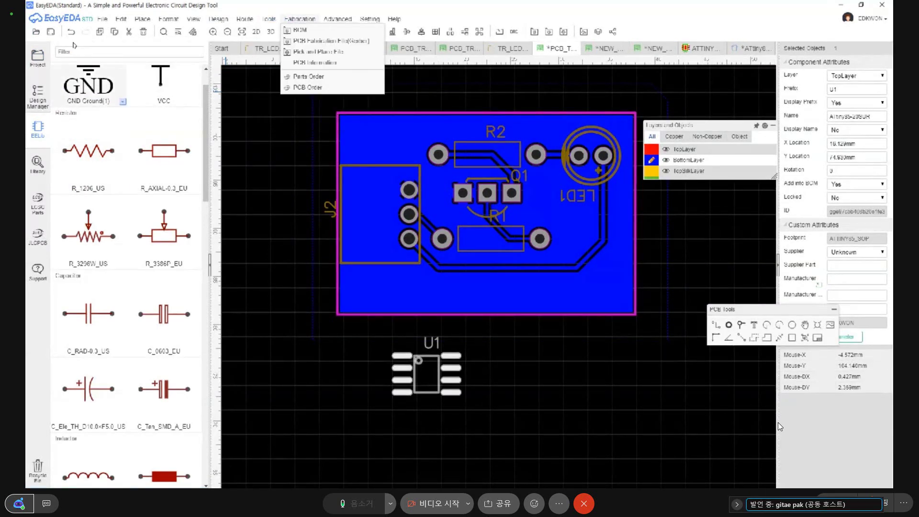
left_click(37, 163)
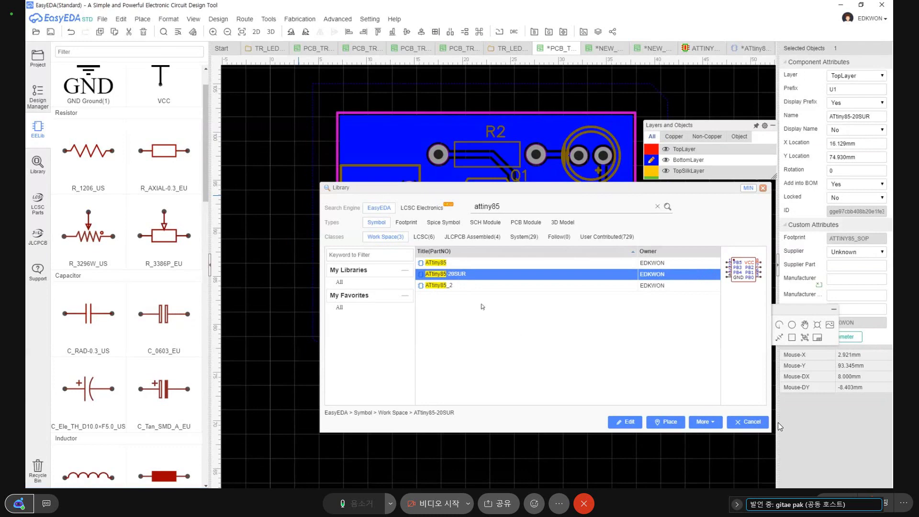
key("Escape")
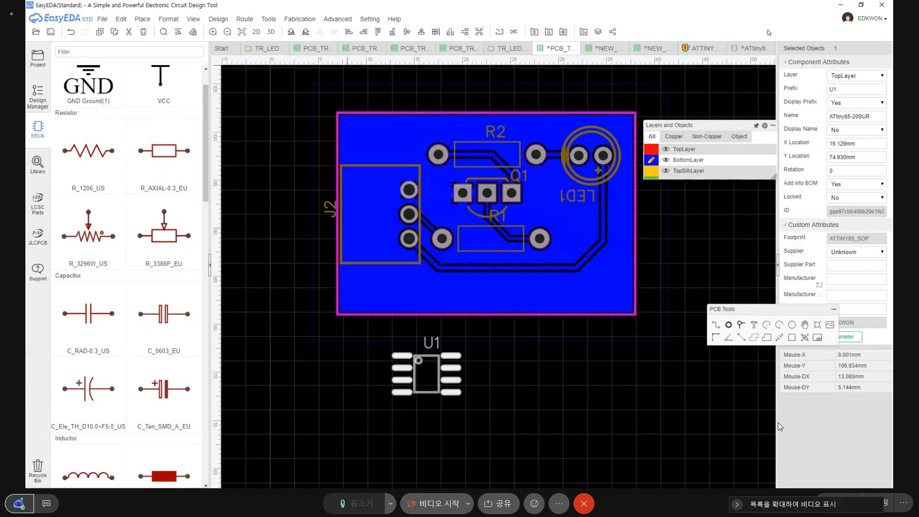
Step: Update the ATtiny85-20SUR symbol with the ATTINY85_SOP footprint through the Footprint Manager and save the symbol
left_click(753, 51)
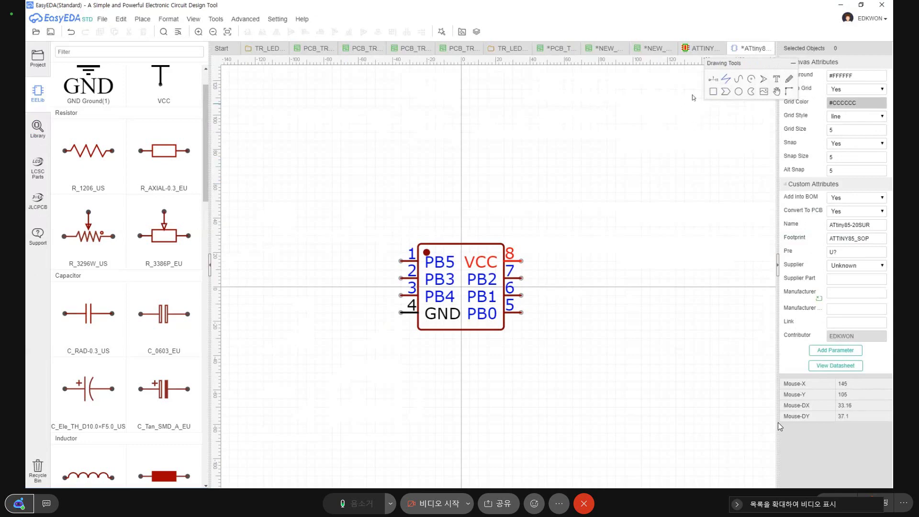
left_click(49, 32)
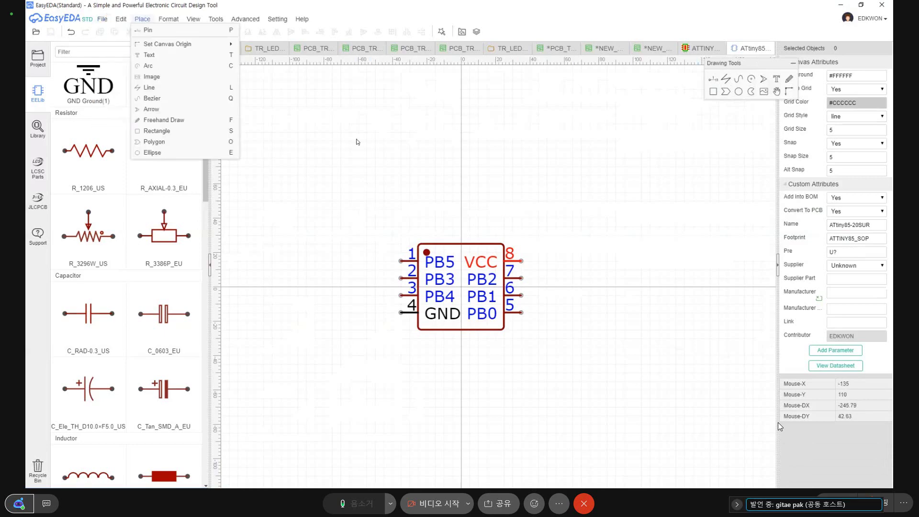
mouse_move(180, 21)
mouse_move(215, 20)
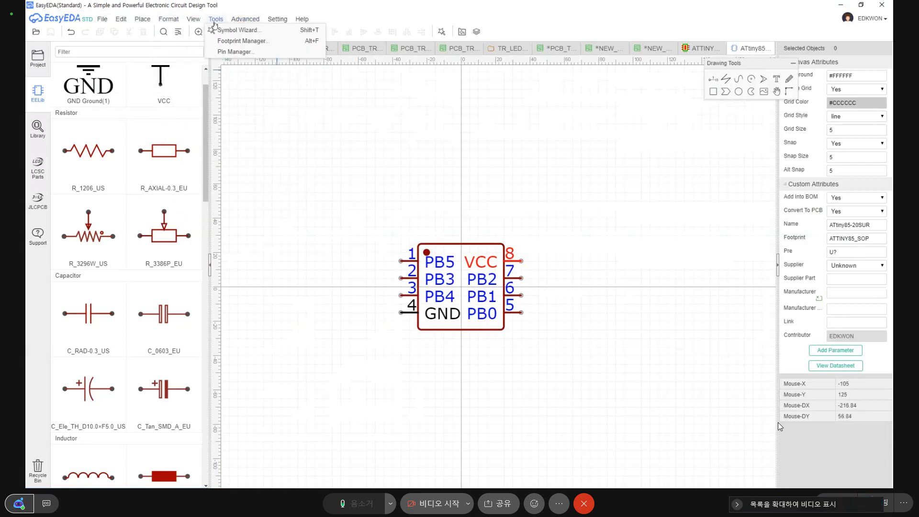
left_click(223, 40)
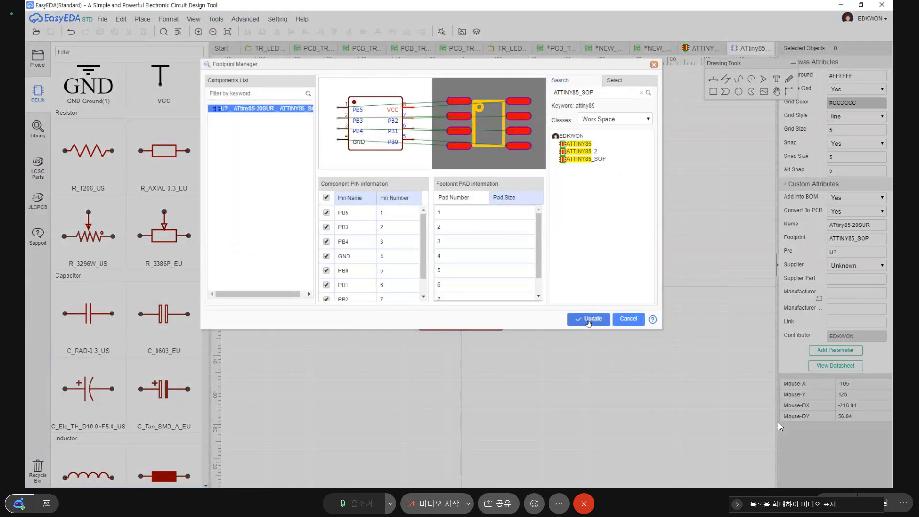
left_click(654, 64)
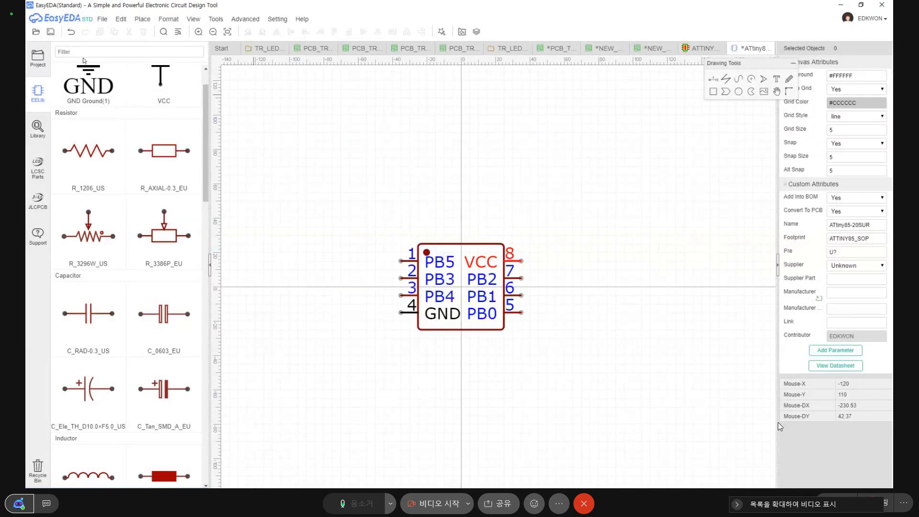
left_click(51, 32)
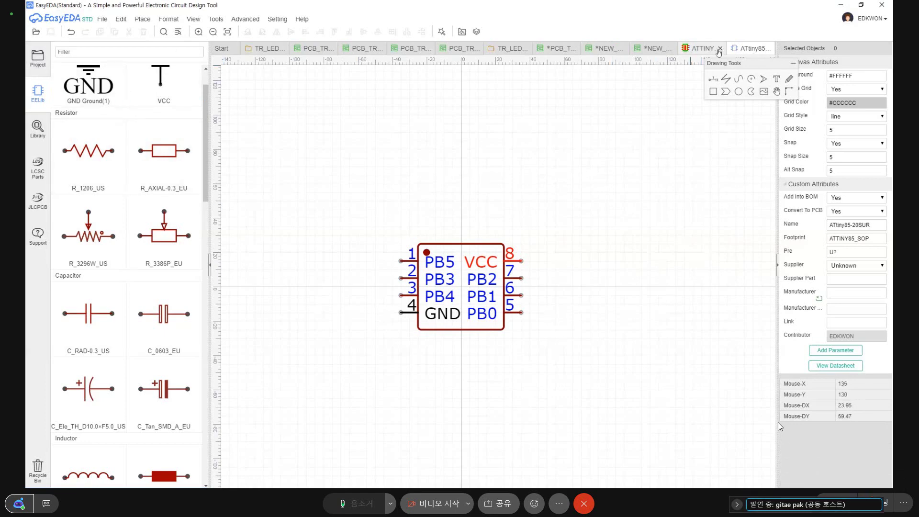
Step: Close the ATTINY85 footprint document and both NEW_PCB documents, discarding the unsaved PCB changes
left_click(716, 51)
left_click(719, 49)
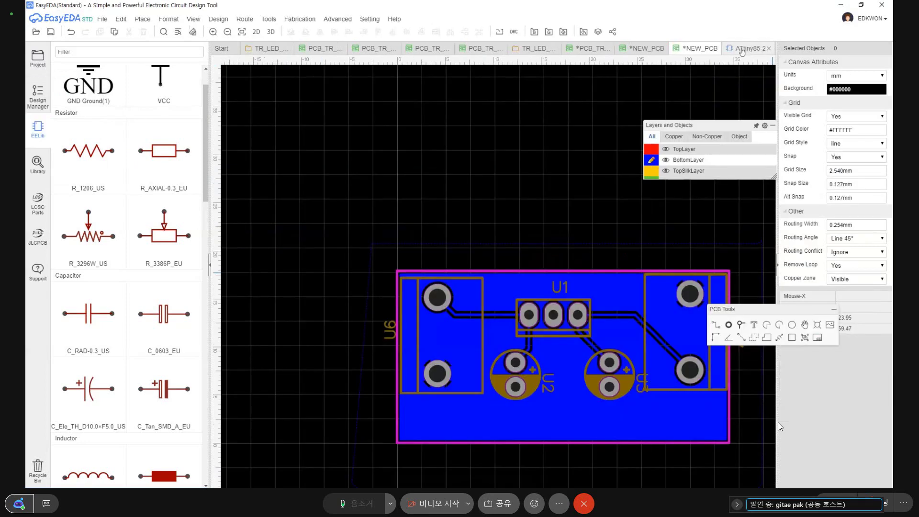
left_click(715, 49)
left_click(359, 211)
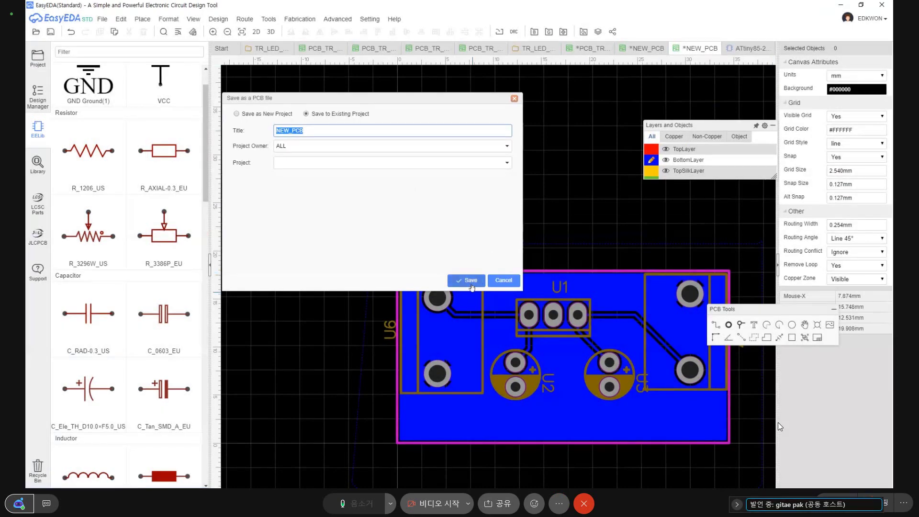
left_click(467, 281)
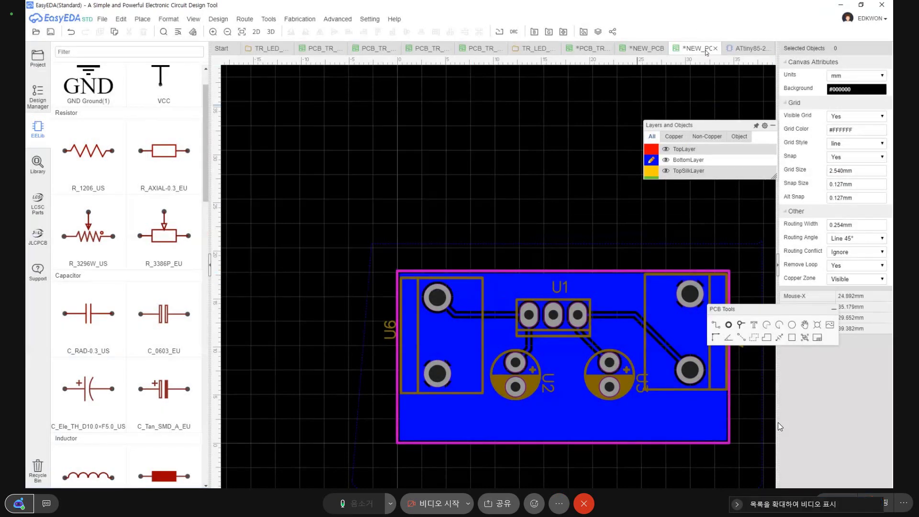
left_click(715, 49)
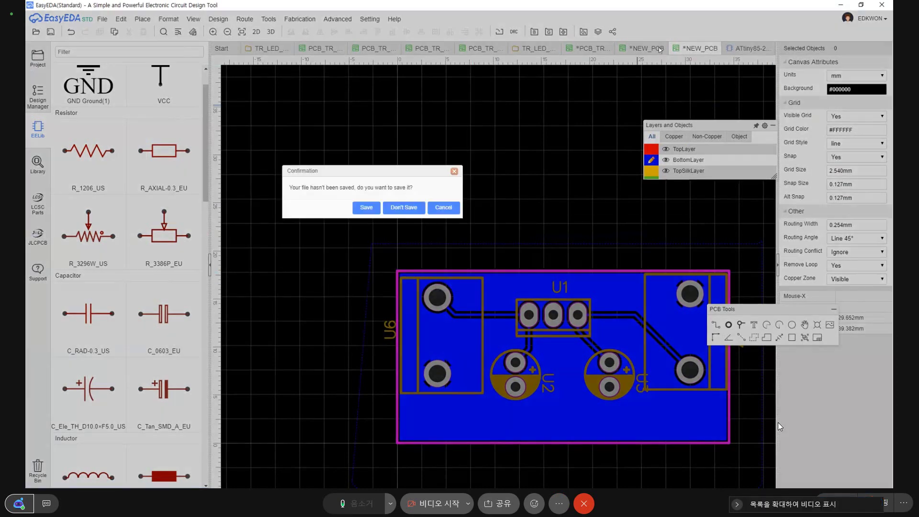
left_click(409, 211)
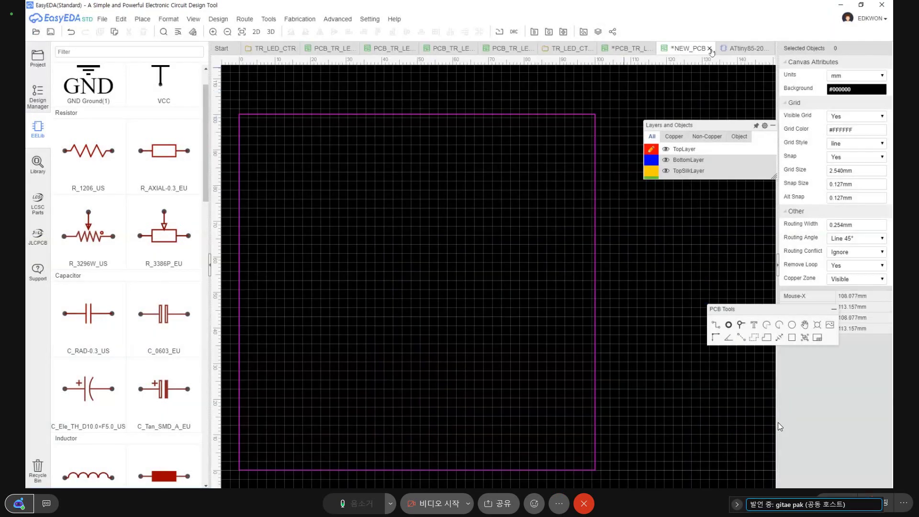
left_click(709, 48)
left_click(403, 207)
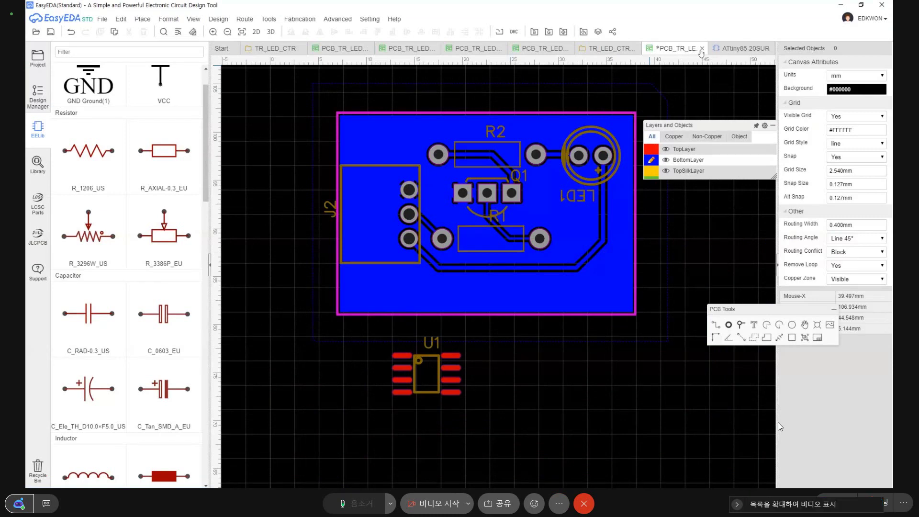
Step: Save the TR_LED_CTR_TH PCB, then close it and the ATtiny85-20SUR symbol document
left_click(49, 33)
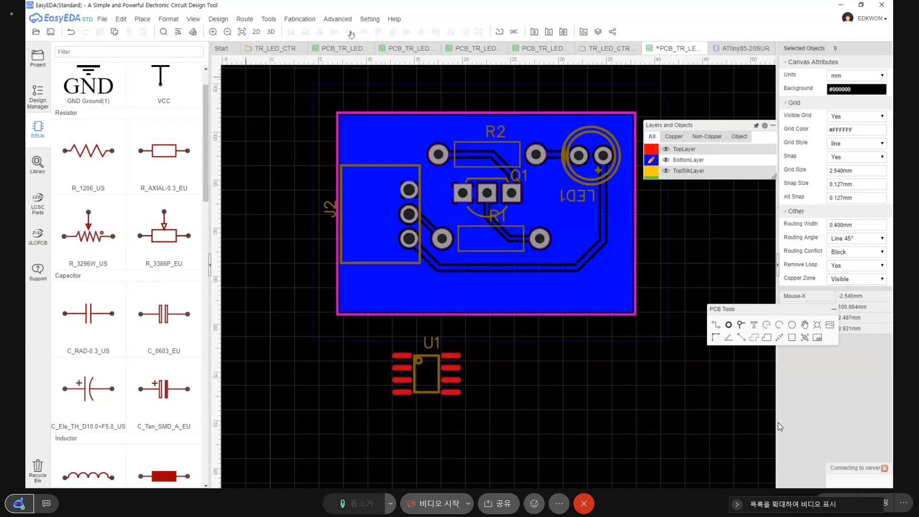
left_click(705, 48)
left_click(695, 52)
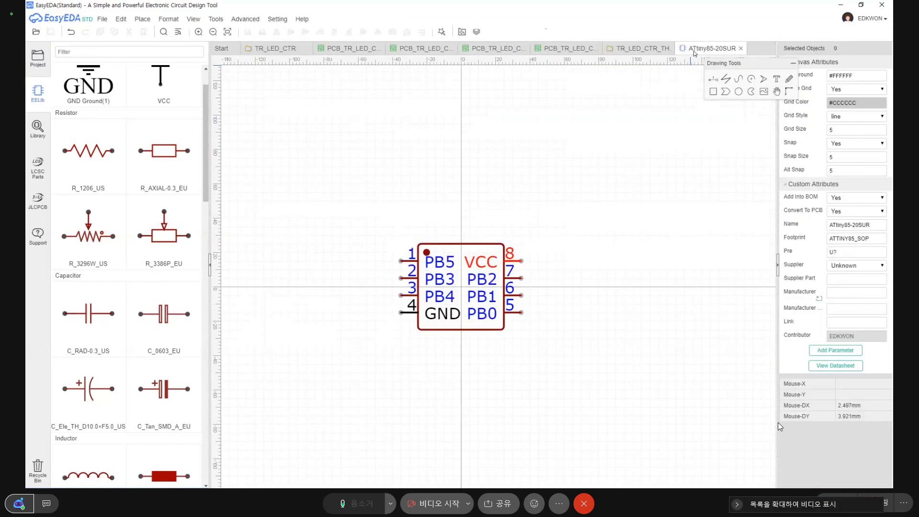
left_click(740, 48)
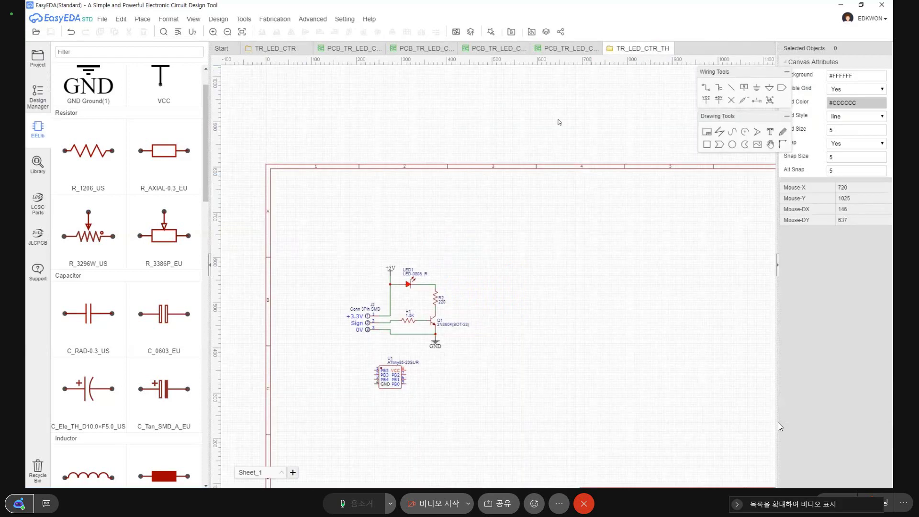
Step: Delete U1 from the schematic, save, and place a fresh ATtiny85-20SUR from the workspace library below the circuit
key("Delete")
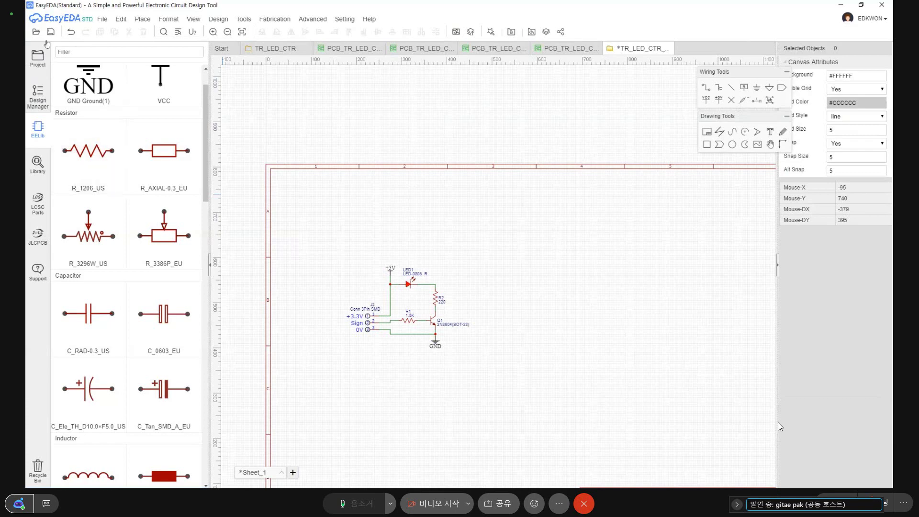
key("ctrl+s")
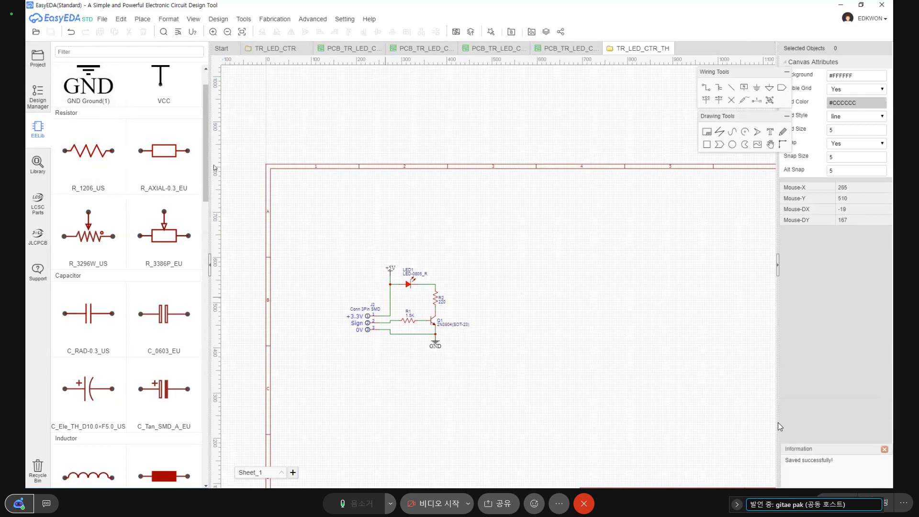
left_click(36, 160)
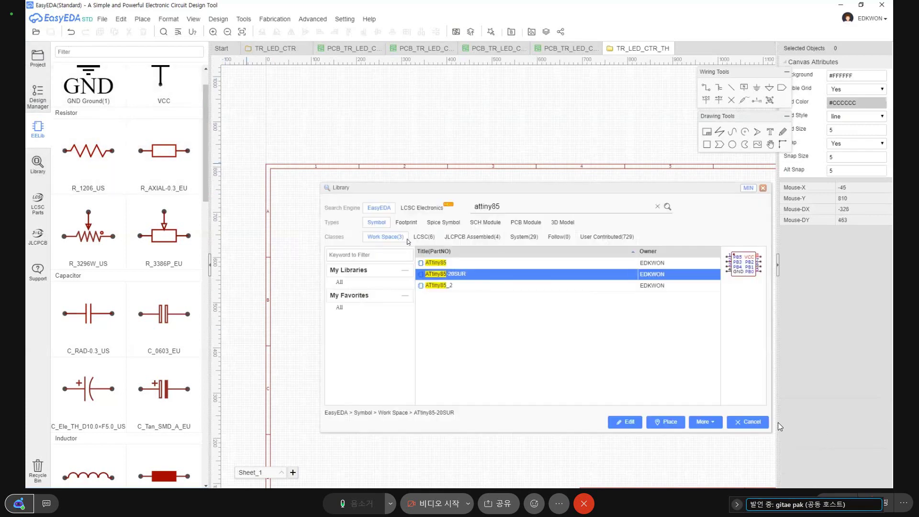
left_click(401, 375)
scroll(401, 376, "up", 5)
scroll(401, 374, "down", 3)
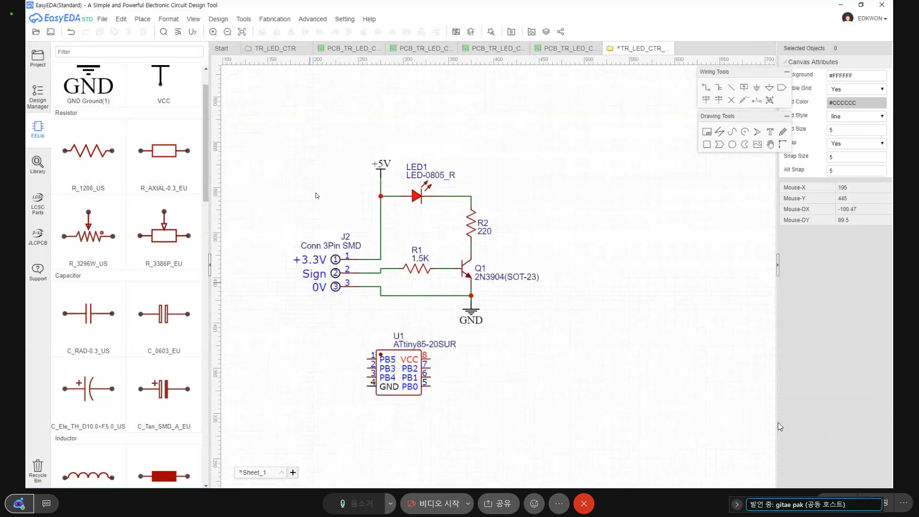
Step: Save the schematic with the newly placed U1 and try to update the PCB without checking the unfinished nets
left_click(243, 20)
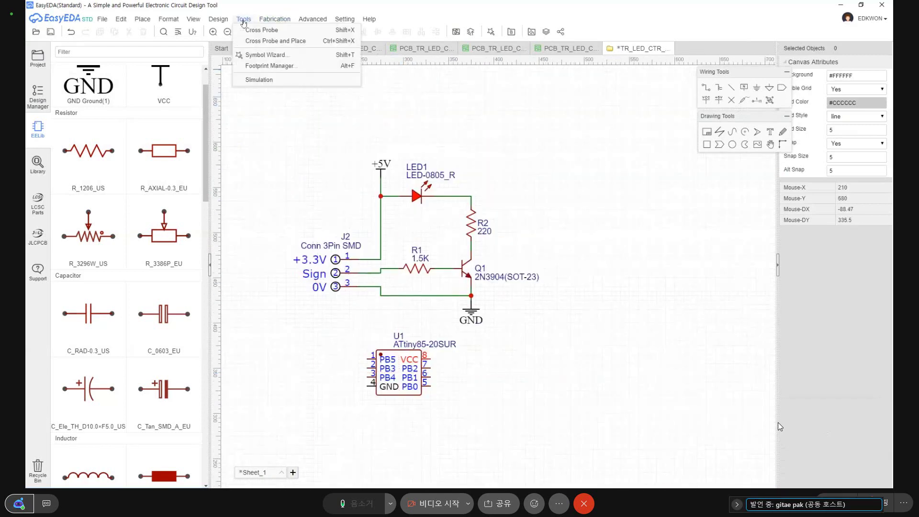
mouse_move(224, 24)
left_click(223, 42)
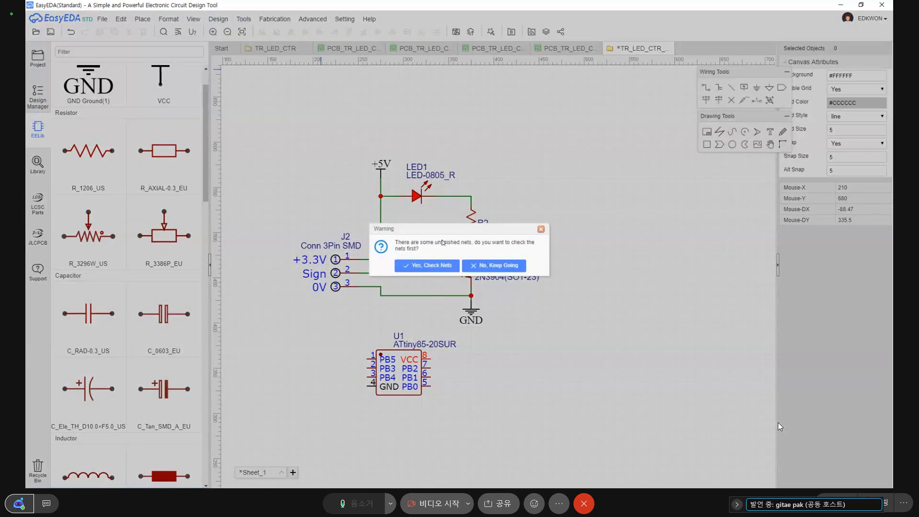
left_click(492, 266)
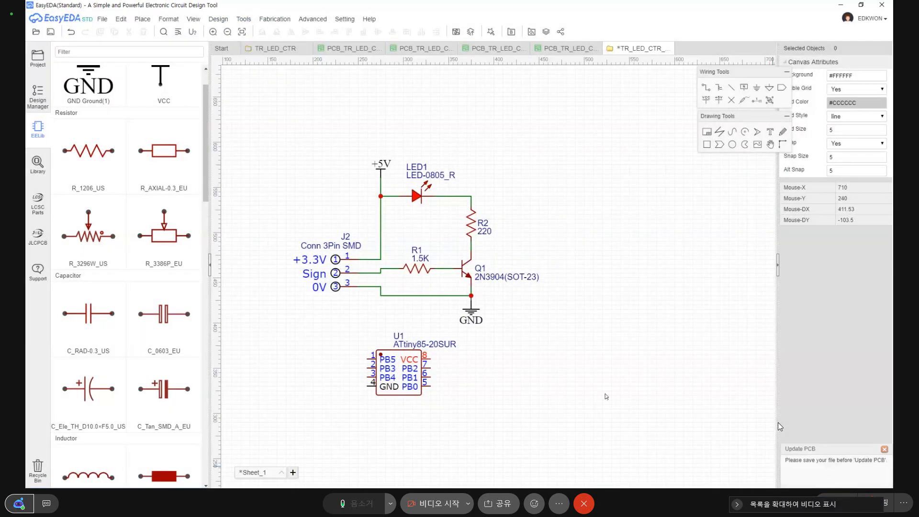
left_click(50, 32)
left_click(274, 19)
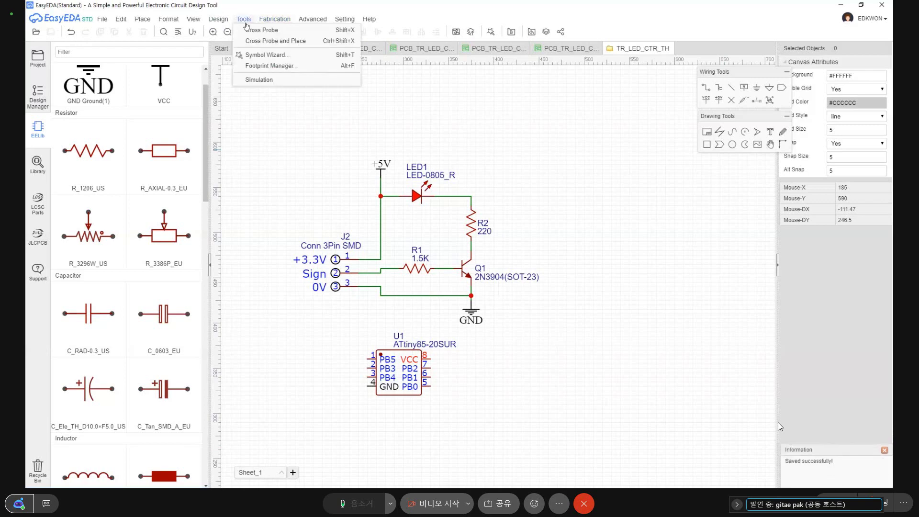
left_click(249, 30)
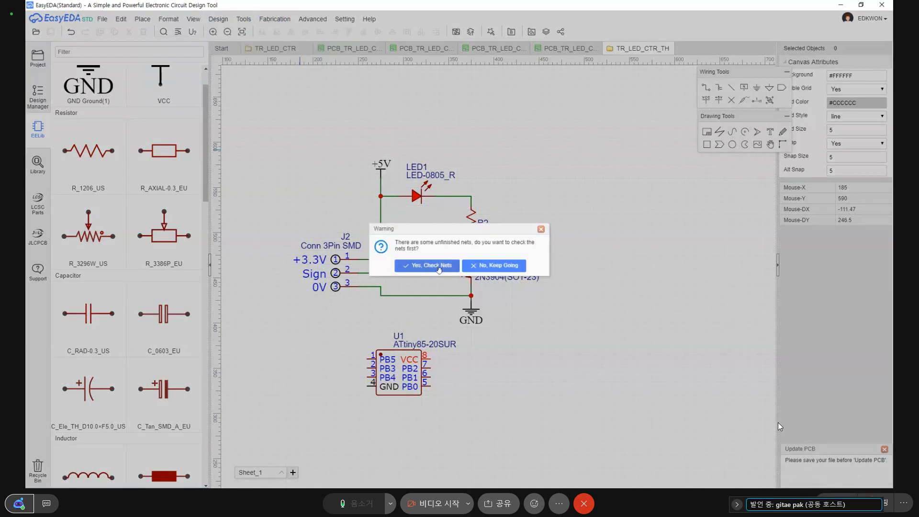
left_click(493, 269)
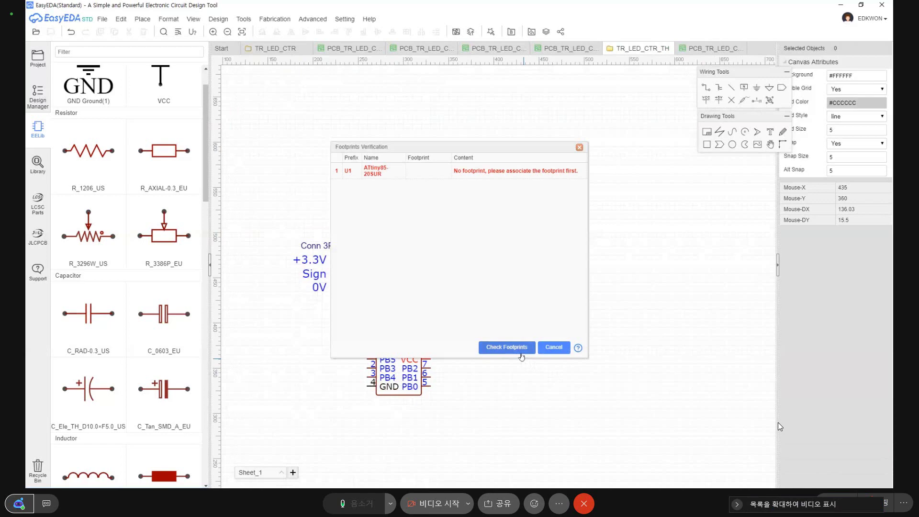
Step: Check U1's footprint assignment in the Footprint Manager, then close it and the Footprints Verification dialog
left_click(521, 352)
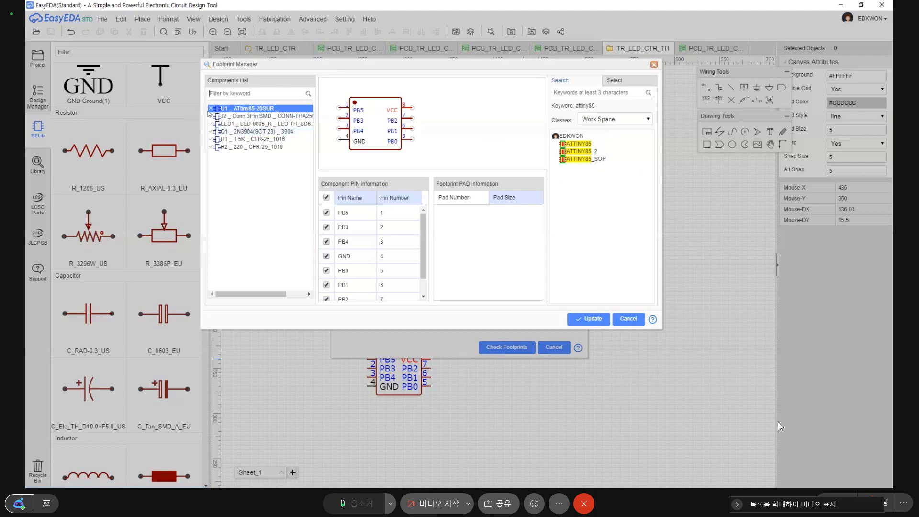
key("Escape")
key("Escape")
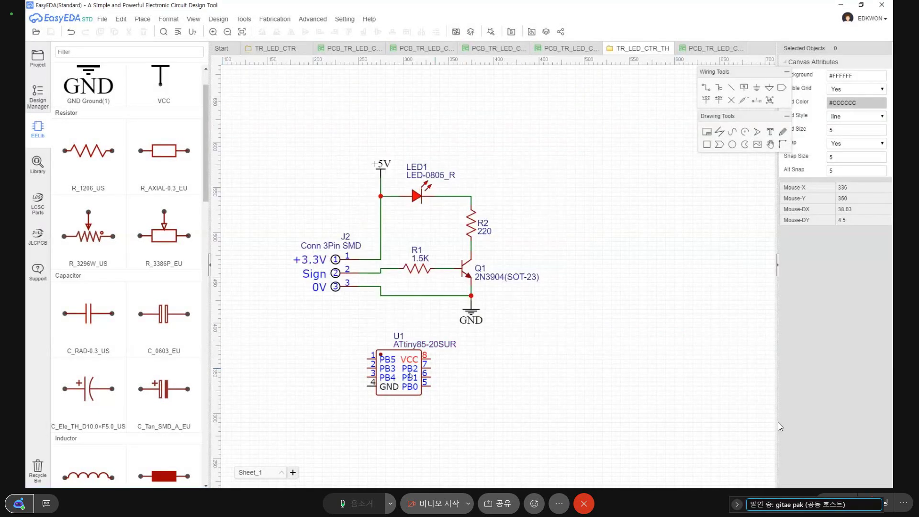
Step: Replace U1 with a fresh ATtiny85-20SUR that carries the ATTINY85_SOP footprint, found by searching attiny85 in the workspace library, below the circuit
left_click(404, 377)
key("Delete")
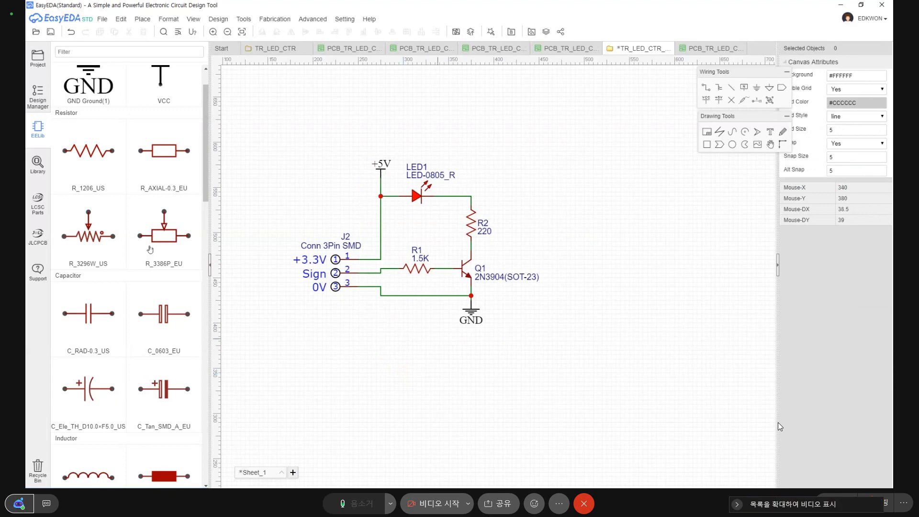
left_click(38, 165)
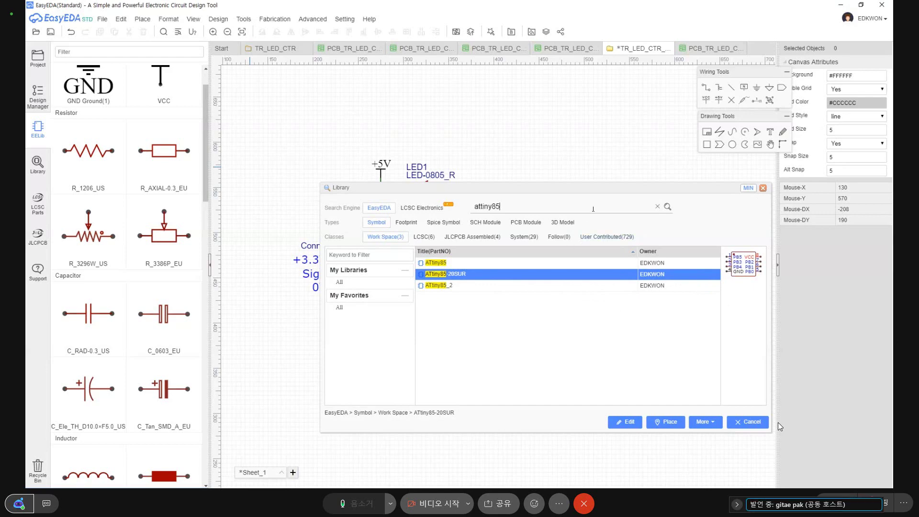
key("Return")
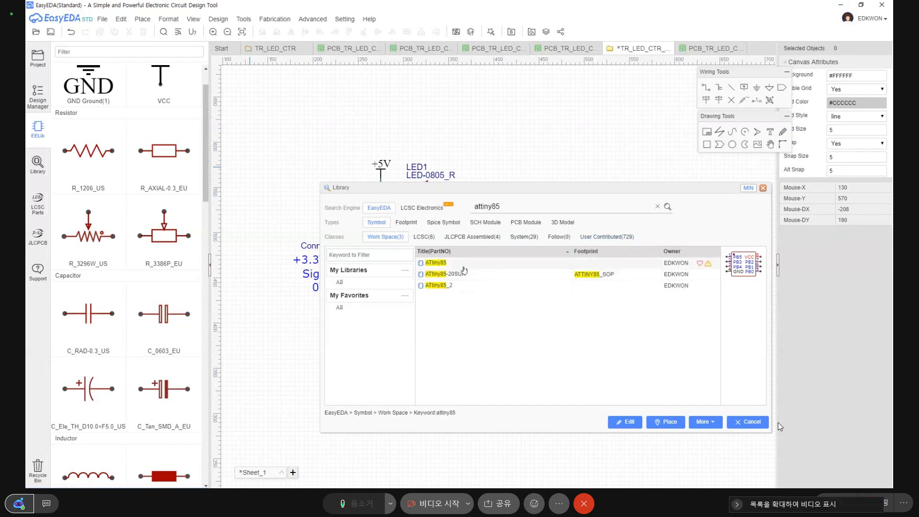
left_click(463, 272)
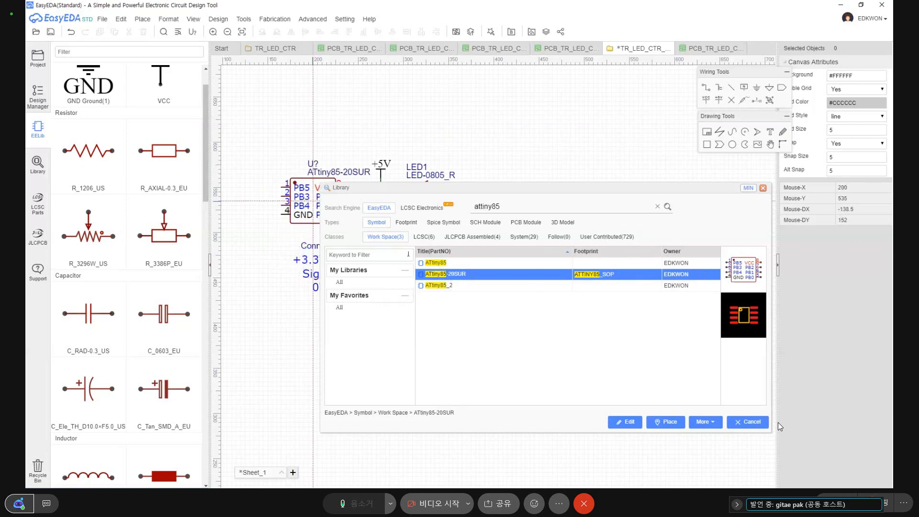
left_click(344, 204)
key("Escape")
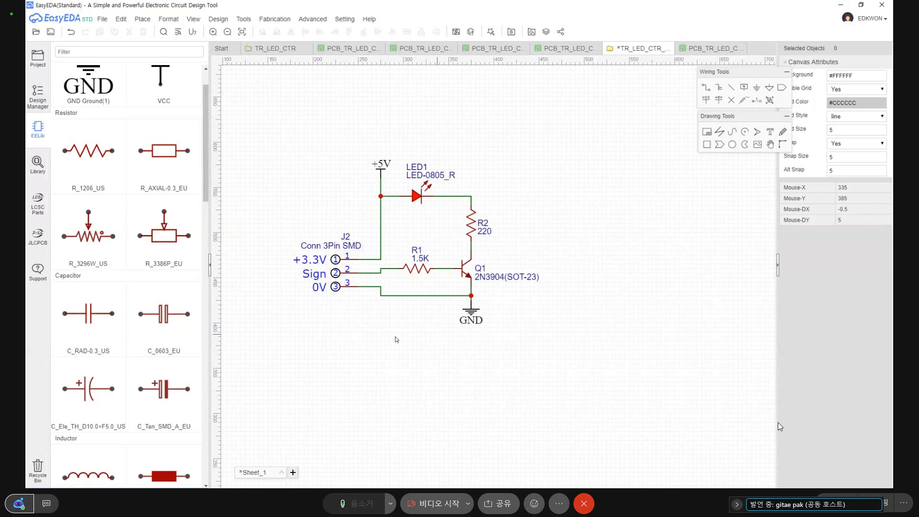
left_click(38, 163)
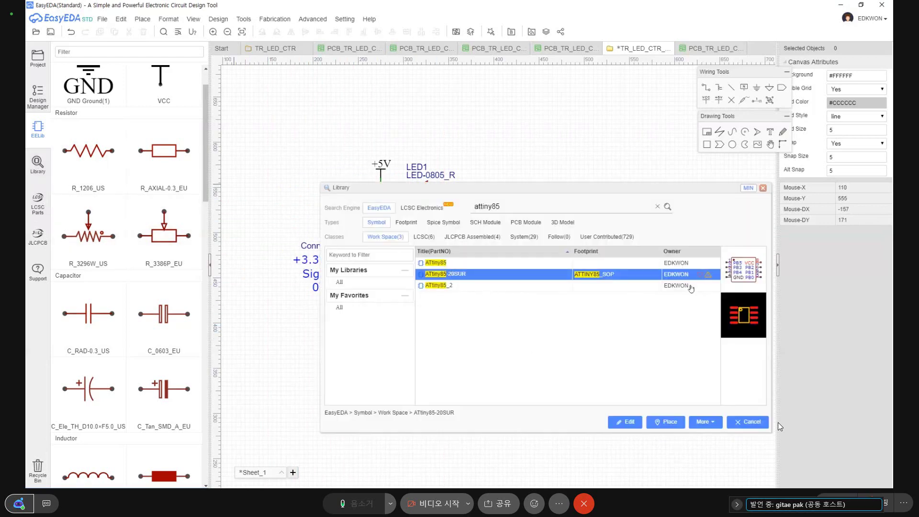
double_click(456, 274)
left_click(399, 366)
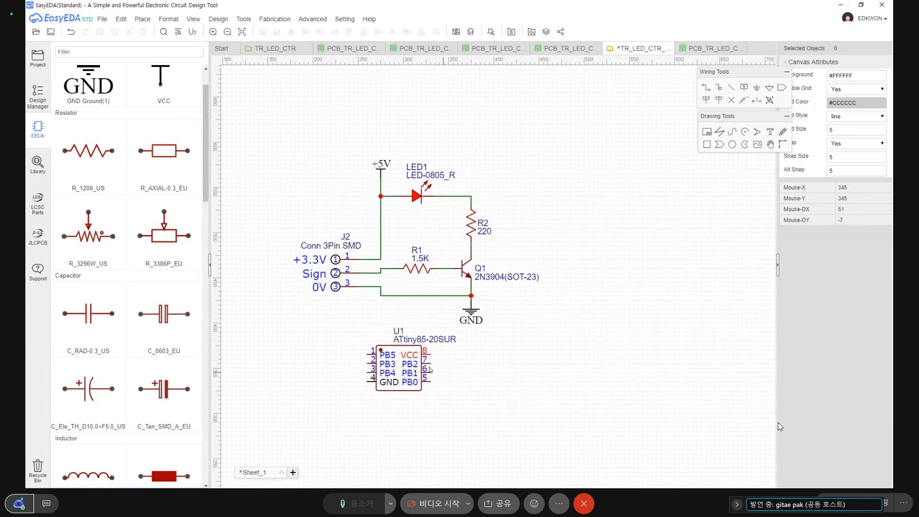
Step: Delete the ATtiny85-20SUR symbol U1 from the schematic
left_click(410, 368)
key("Delete")
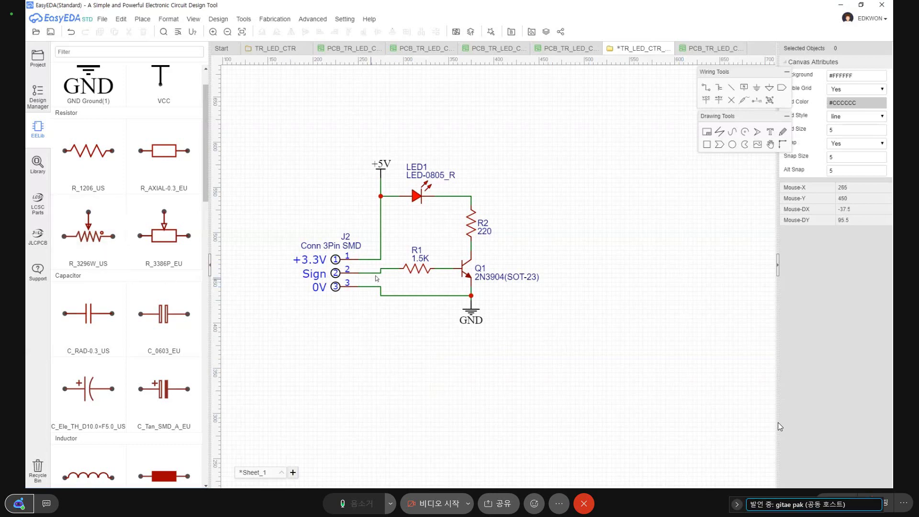
Step: Shift R1 and Q1 down slightly so the wire from J2's Sign pin runs straight, and save the schematic
left_click_drag(403, 269, 458, 274)
left_click(501, 306)
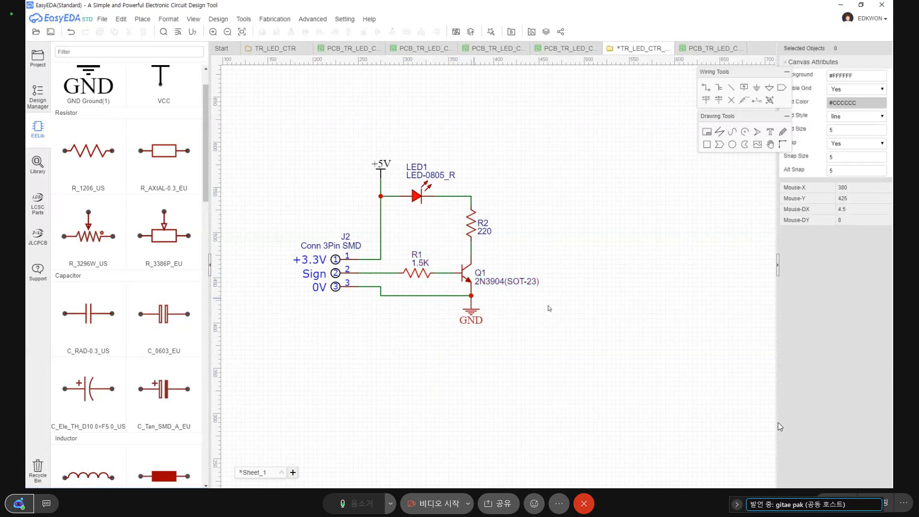
left_click(51, 31)
left_click(312, 19)
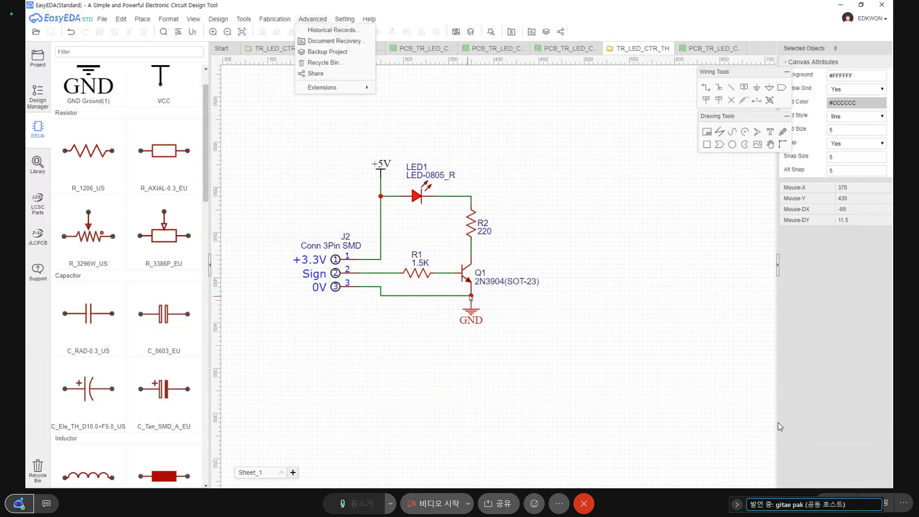
left_click(469, 328)
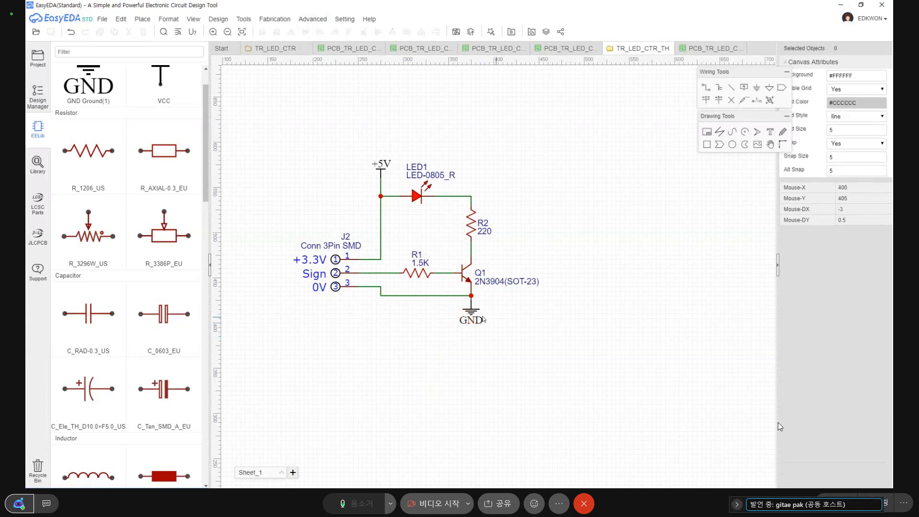
Step: Lower the GND symbol and the horizontal 0V wire to leave more room below Q1's emitter
left_click_drag(469, 321, 472, 349)
left_click_drag(453, 296, 472, 292)
left_click(515, 315)
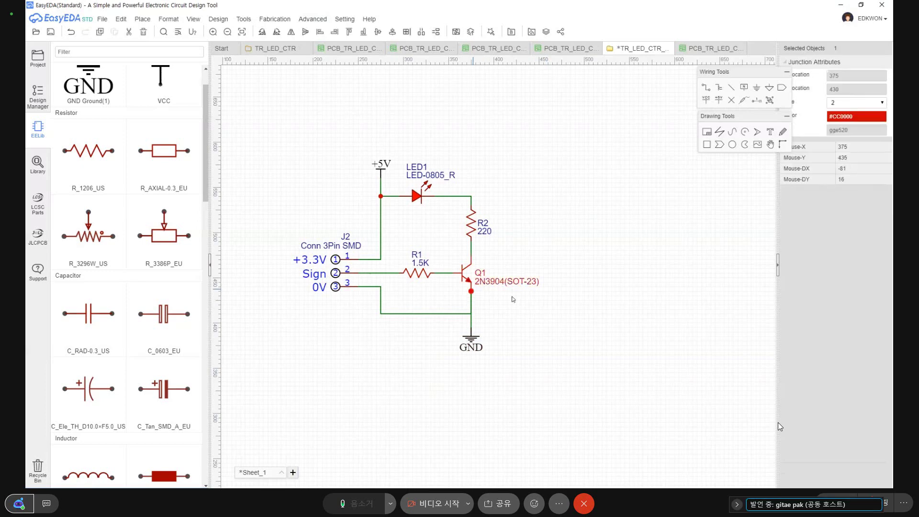
Step: Delete the overlapping vertical wire between Q1's emitter and the GND symbol, together with its junction
left_click(494, 305)
scroll(470, 291, "up", 5)
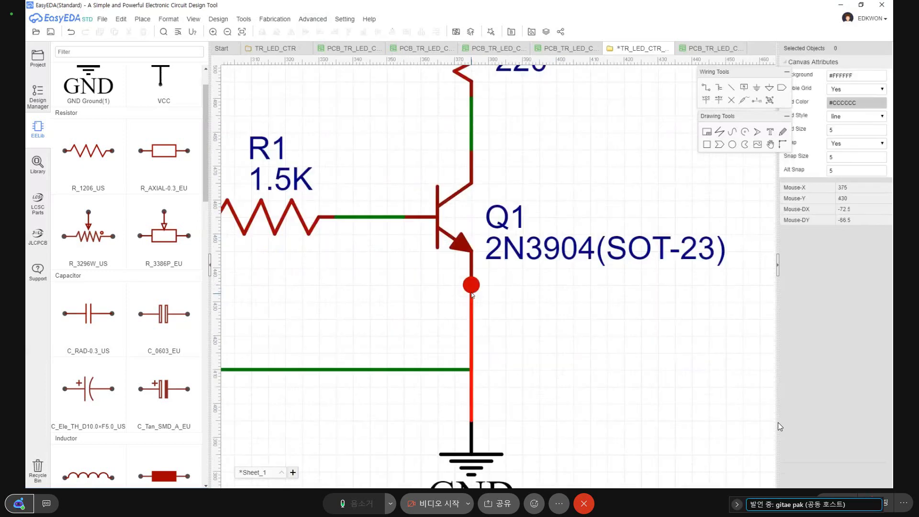
left_click(470, 291)
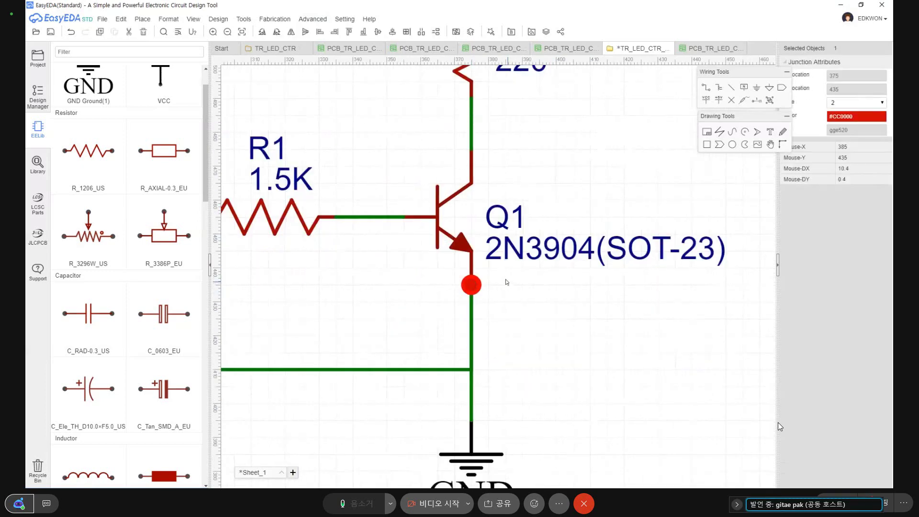
left_click(474, 329)
key("Delete")
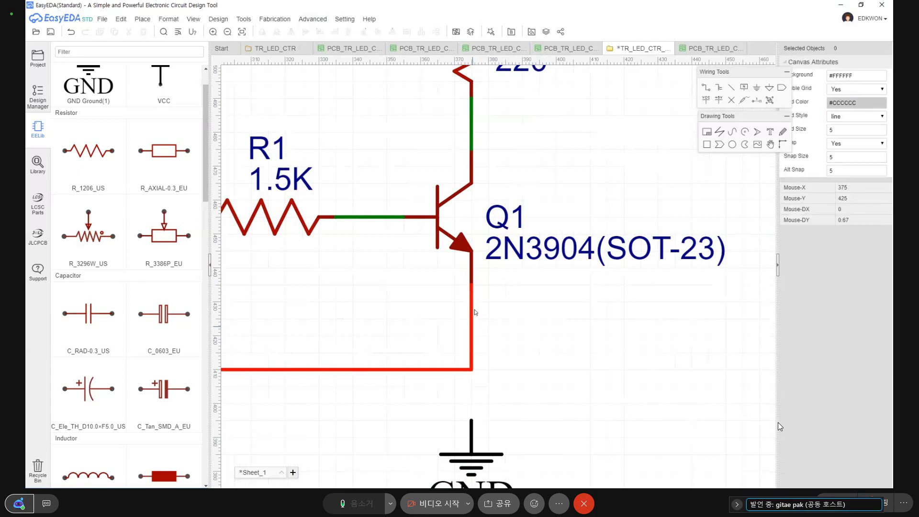
scroll(481, 378, "down", 3)
scroll(539, 368, "up", 2)
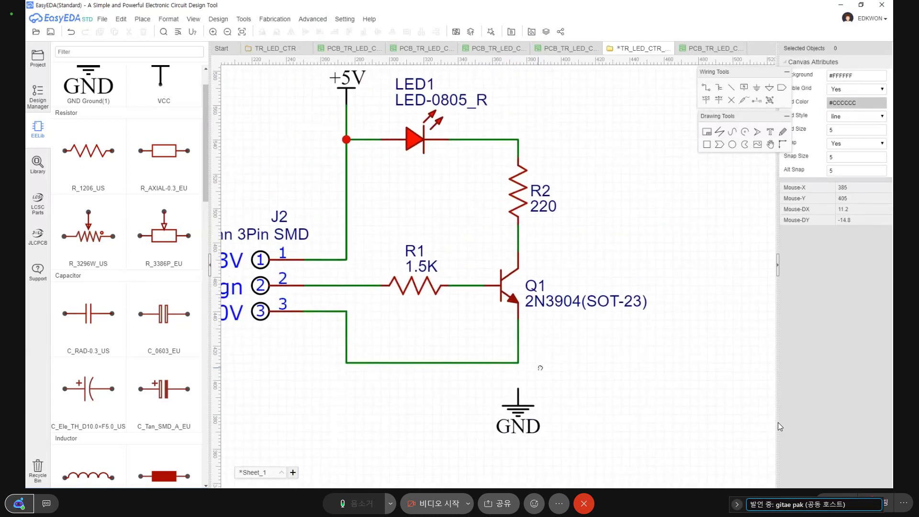
Step: Wire the GND symbol up to the corner of the 0V wire below Q1 and save the schematic
left_click(528, 388)
double_click(528, 363)
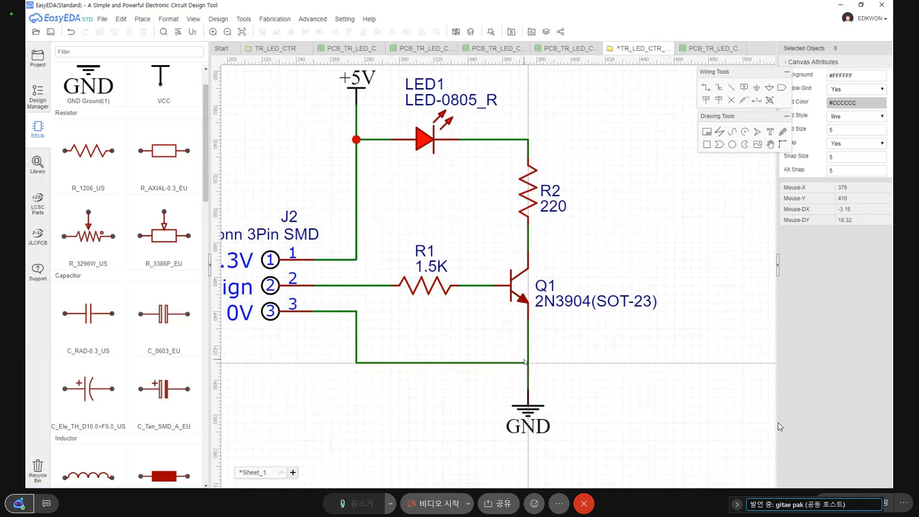
scroll(436, 351, "down", 3)
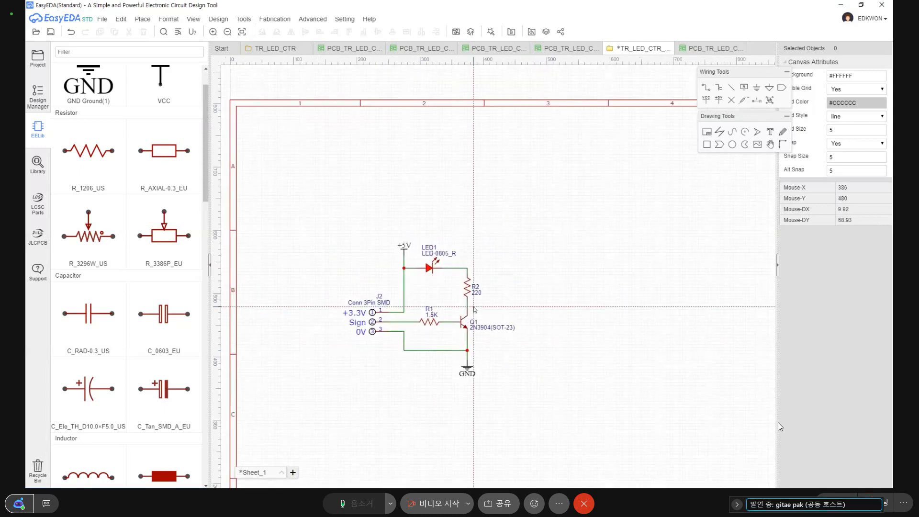
scroll(432, 316, "up", 3)
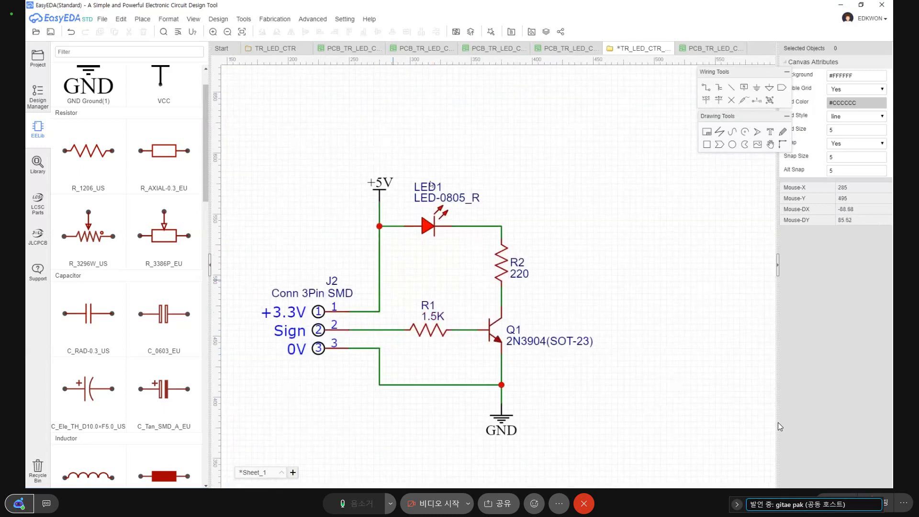
key("ctrl+s")
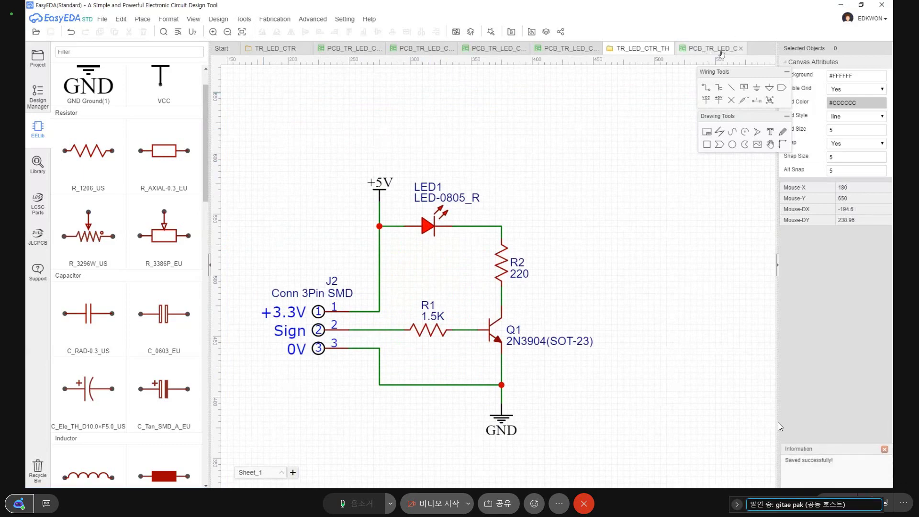
Step: Close all open schematic and PCB documents, and minimize the editor to return to the presentation slide
left_click(741, 49)
left_click(668, 48)
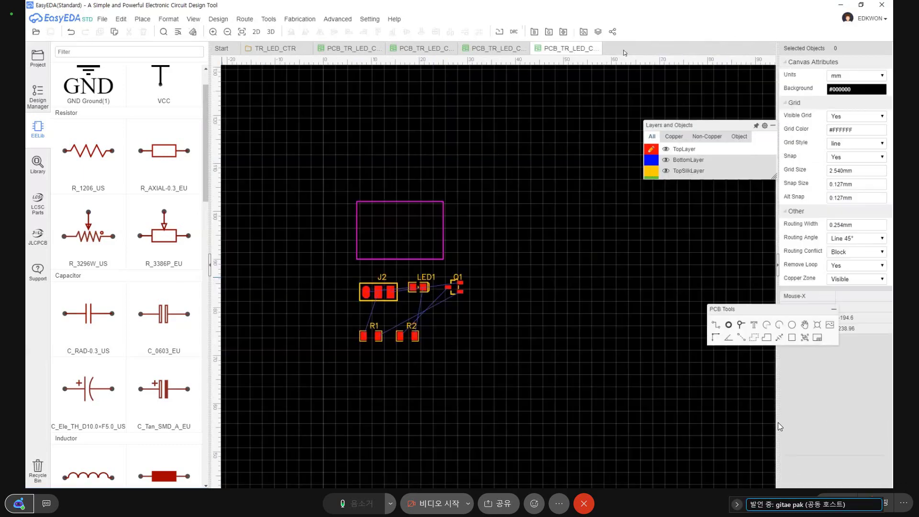
left_click(596, 48)
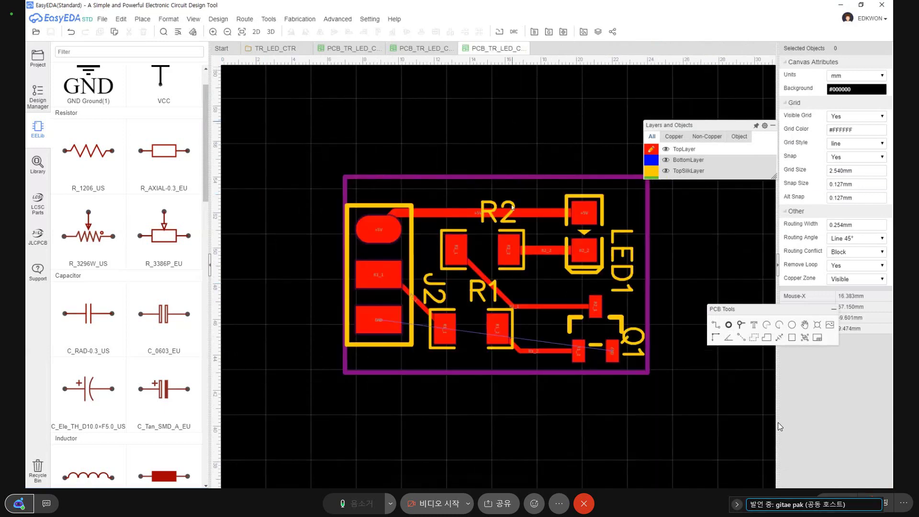
left_click(523, 49)
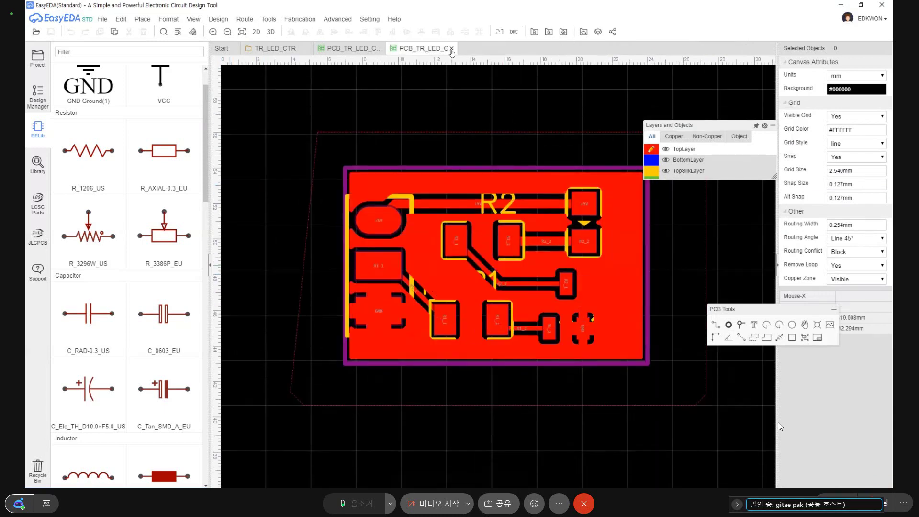
left_click(451, 48)
left_click(379, 48)
left_click(308, 48)
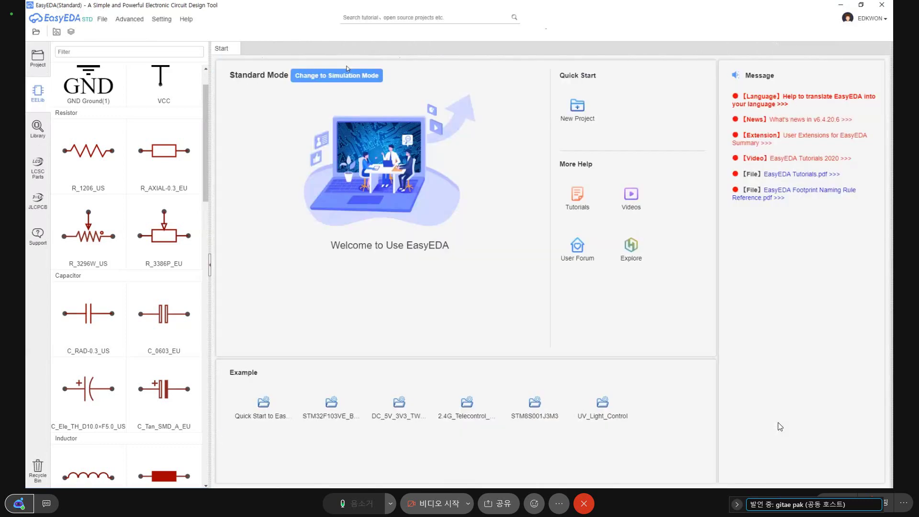
left_click(841, 6)
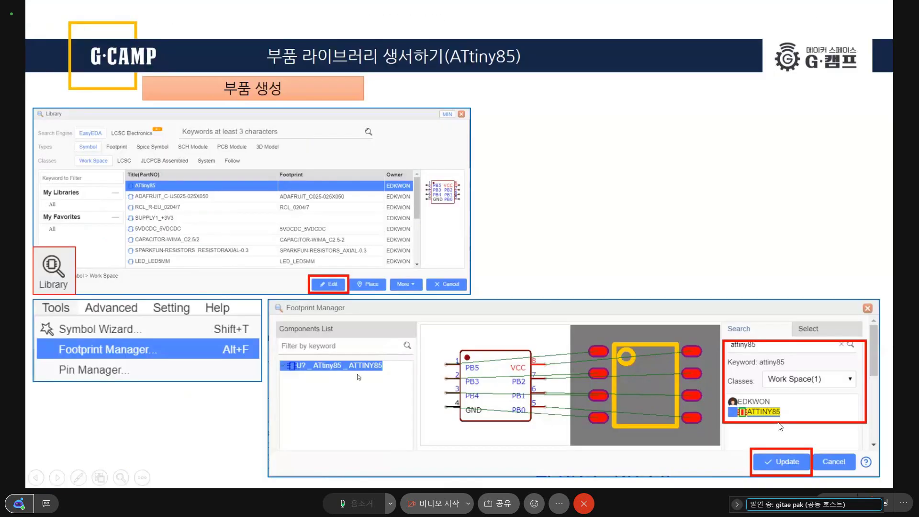